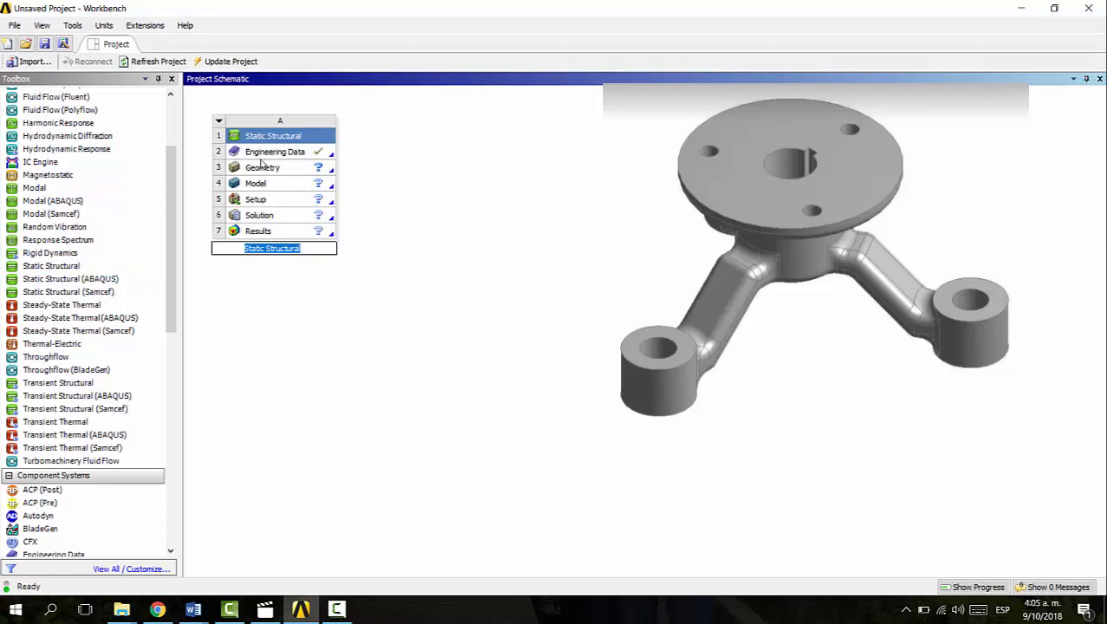
# Open the Engineering Data of the Static Structural system and review the property list of Structural Steel
pyautogui.click(203, 128)
pyautogui.click(260, 153)
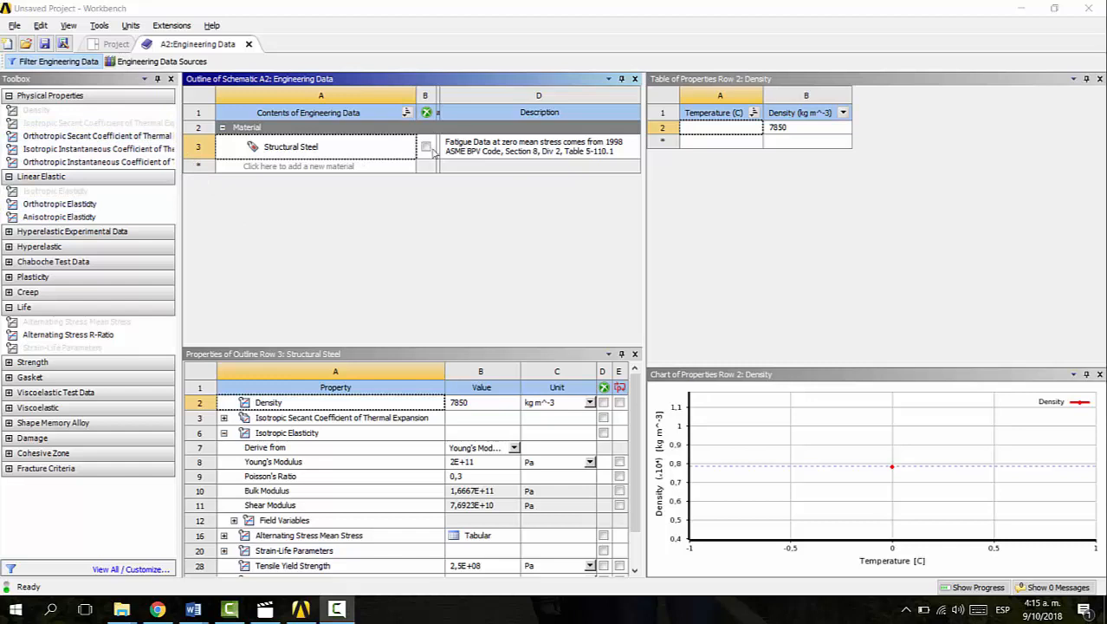
pyautogui.scroll(-1, 403, 438)
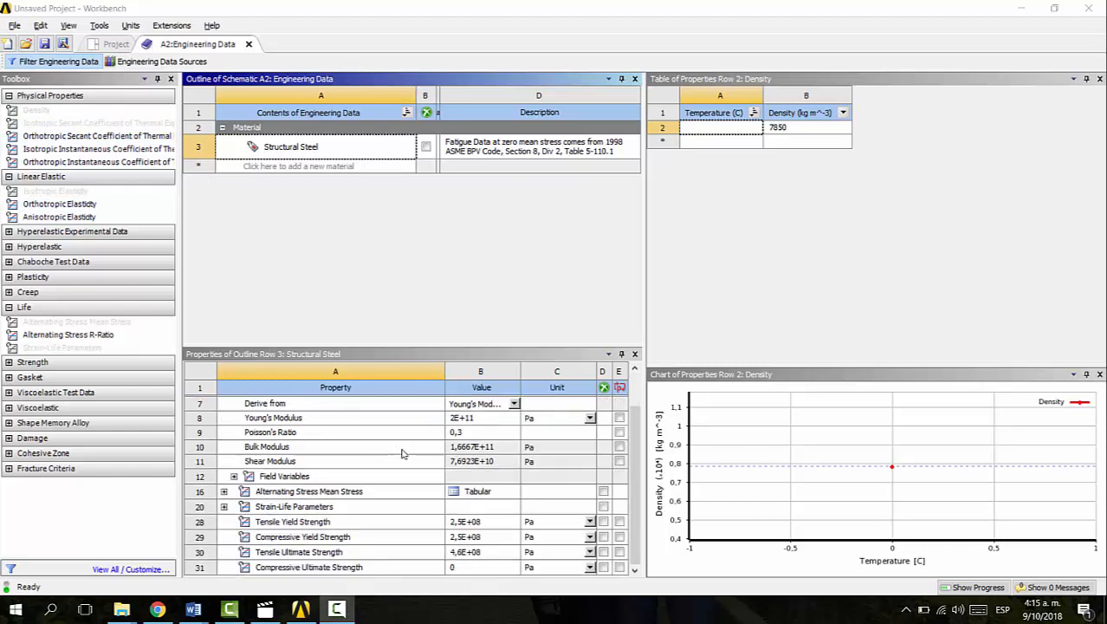
pyautogui.scroll(1, 403, 453)
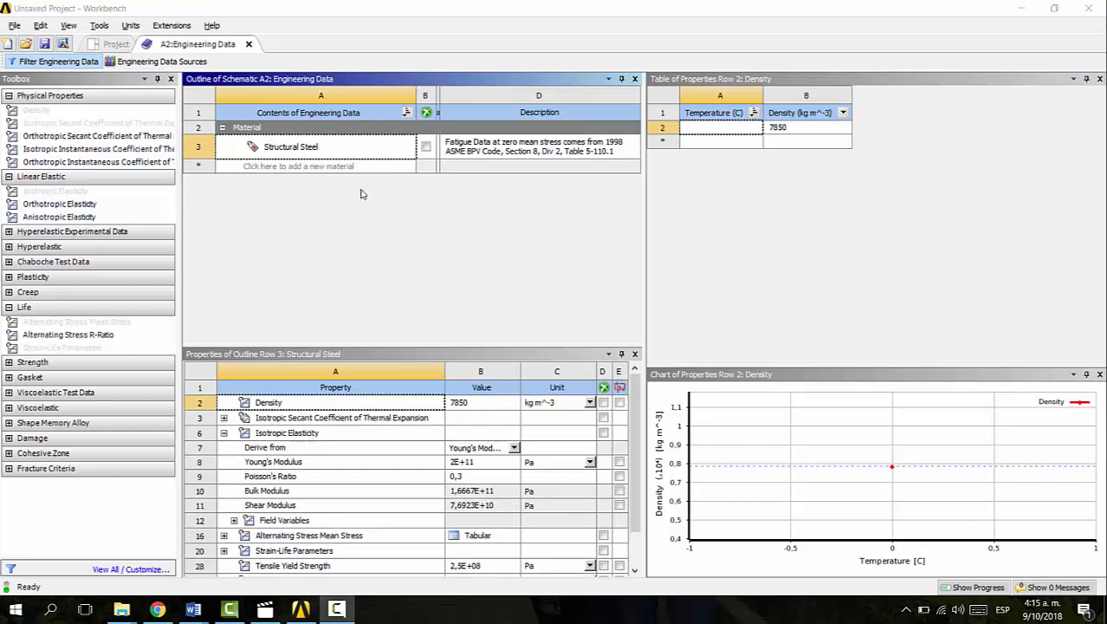
pyautogui.scroll(-1, 403, 449)
pyautogui.scroll(1, 401, 450)
pyautogui.scroll(-1, 395, 446)
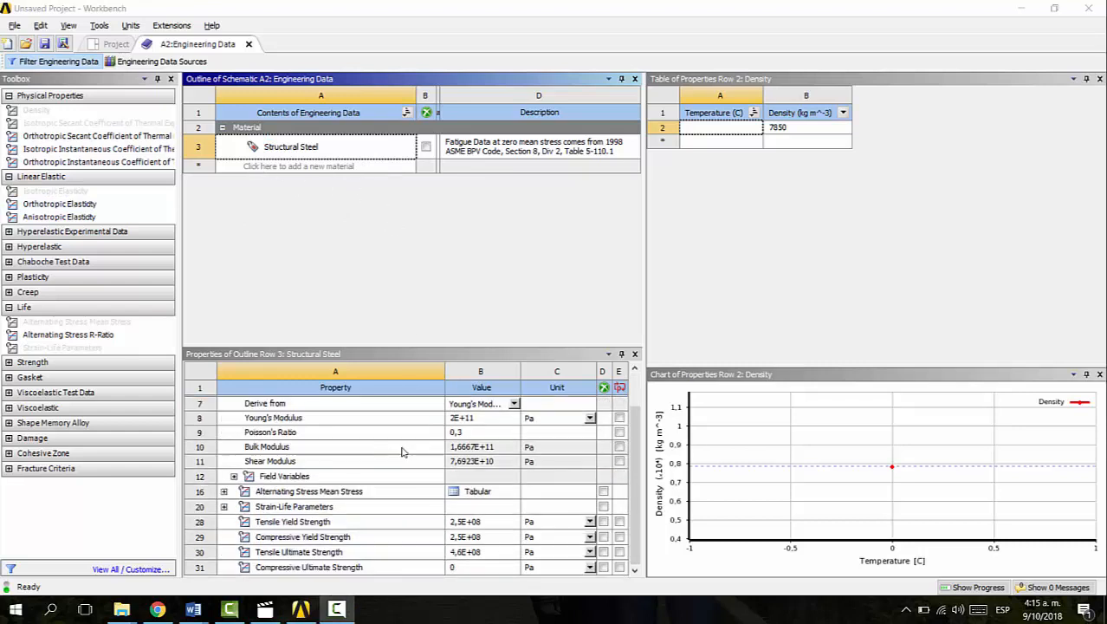
pyautogui.scroll(1, 393, 447)
# Add a new material named AISI 1020 and assign it the Isotropic Elasticity property
pyautogui.click(340, 165)
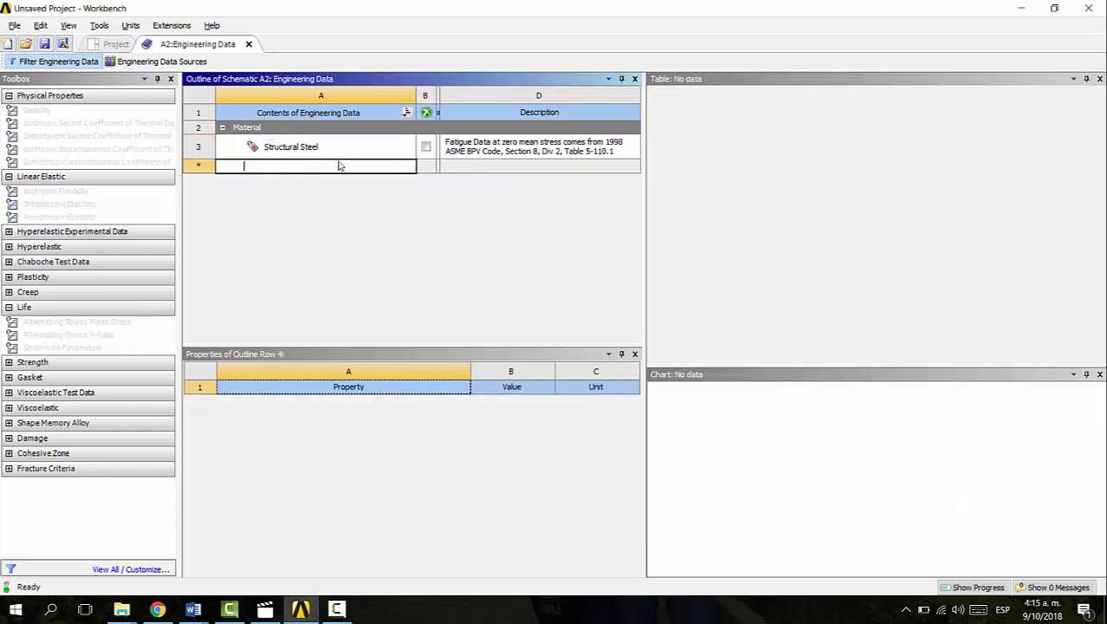
pyautogui.write('Al')
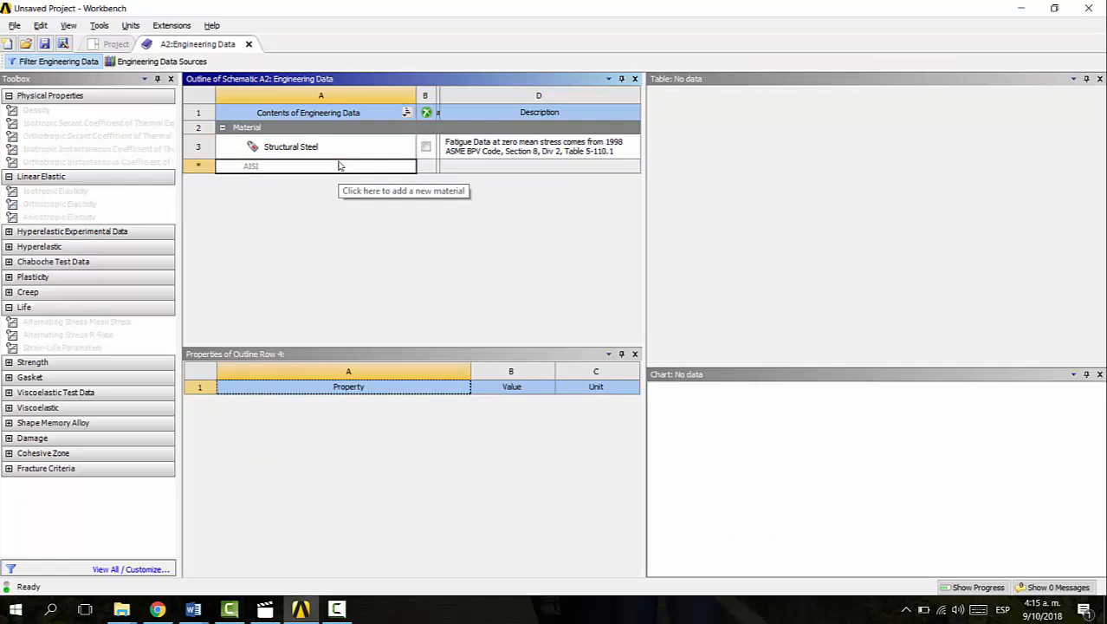
pyautogui.press('Return')
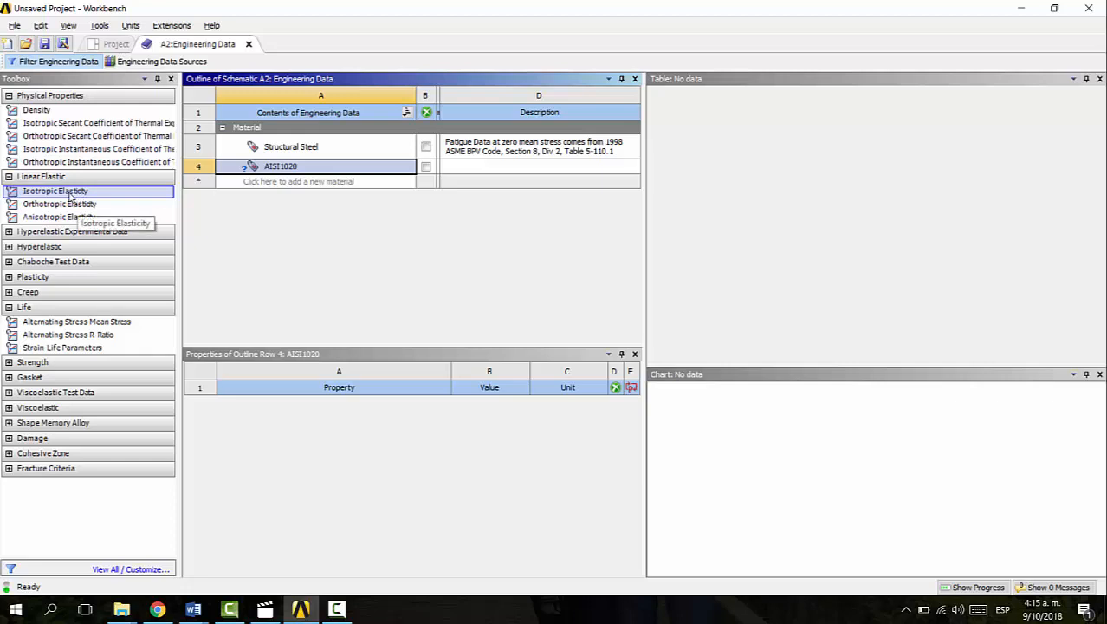
pyautogui.moveTo(67, 194); pyautogui.dragTo(278, 167)
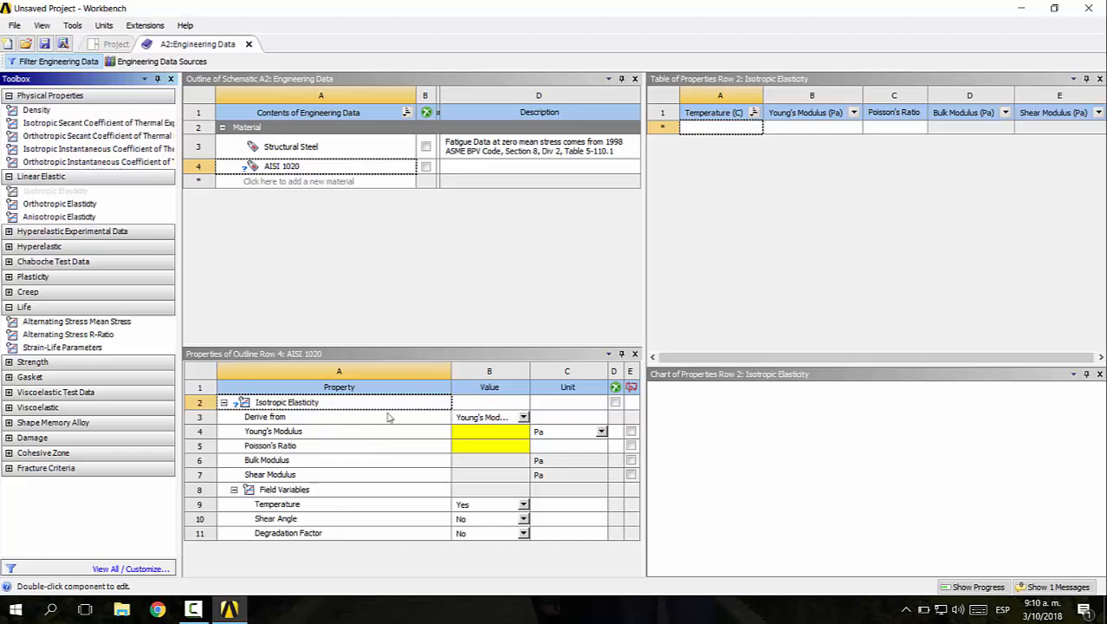
pyautogui.click(489, 433)
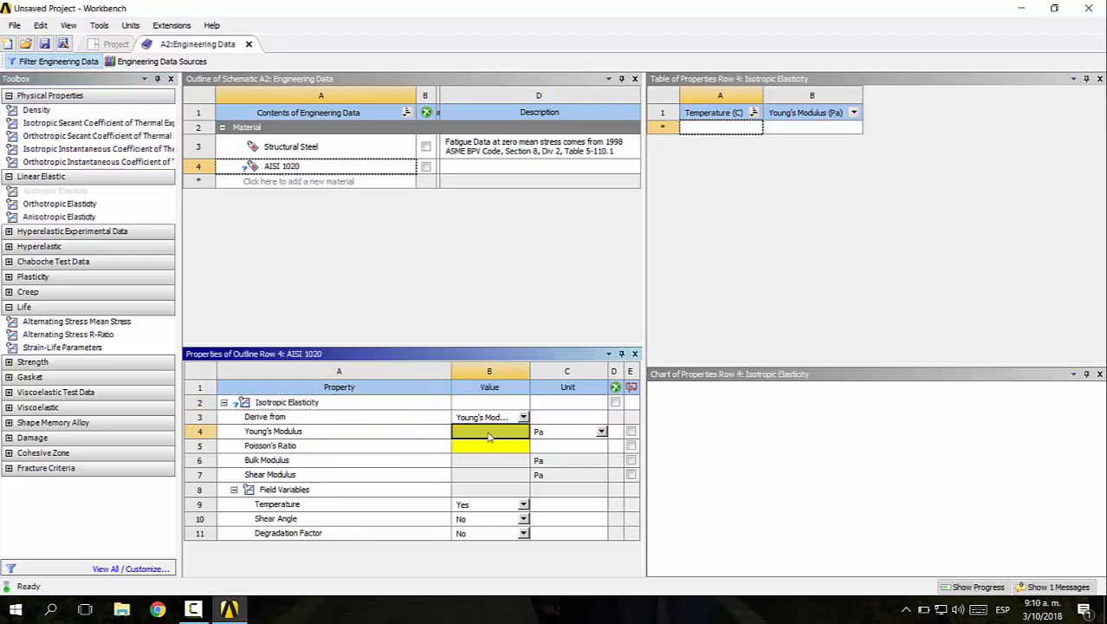
pyautogui.click(488, 445)
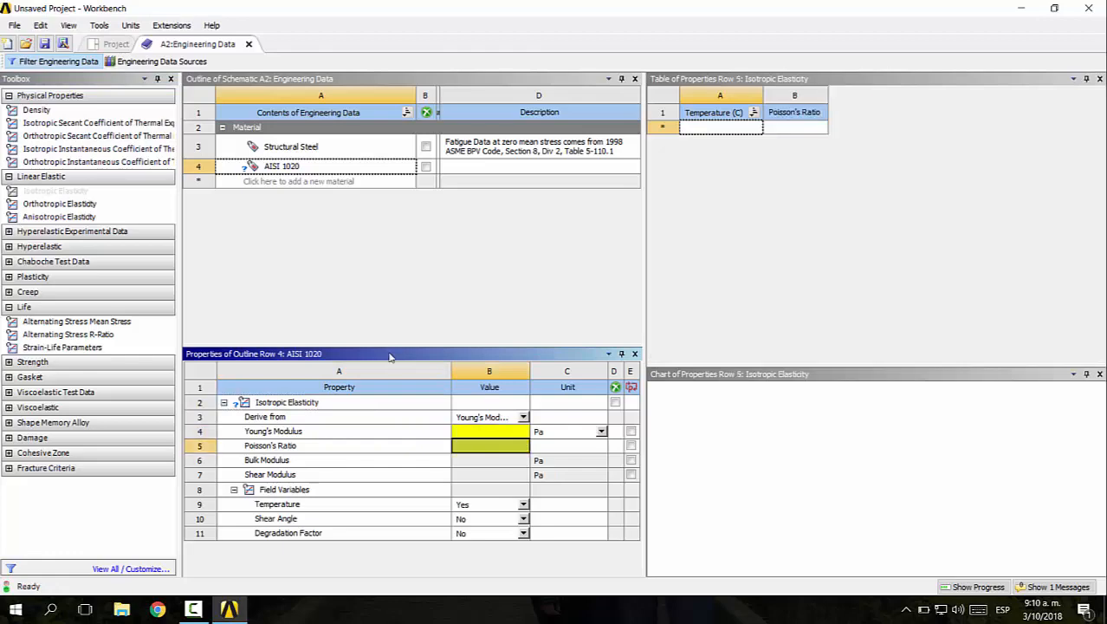
# Switch to Chrome, search the web for "matbeb" and open the MatWeb materials site
pyautogui.click(157, 609)
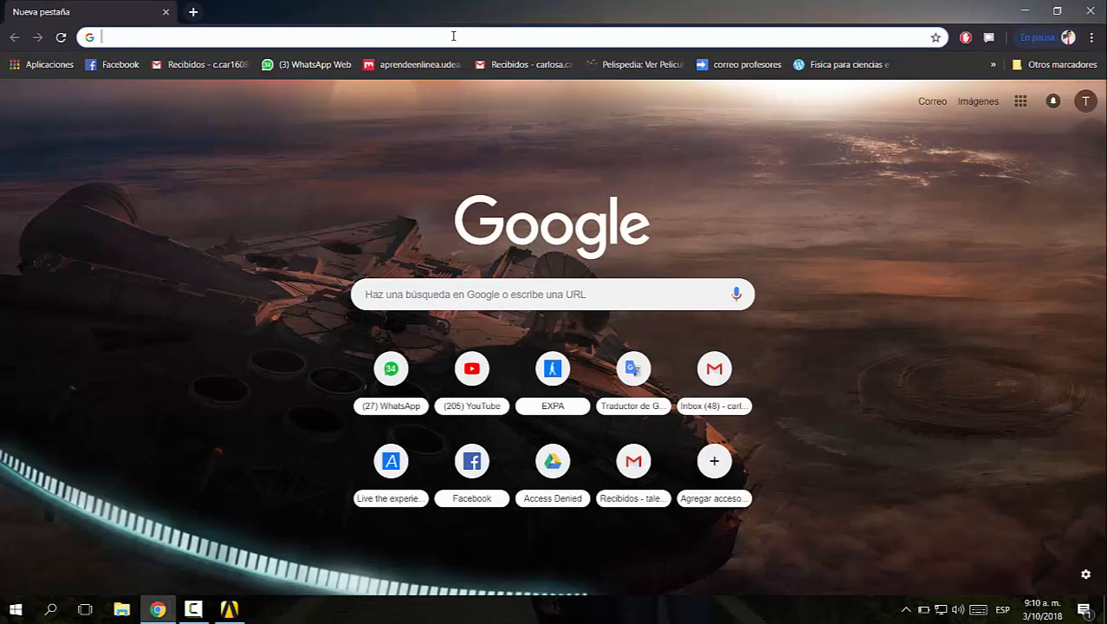
pyautogui.write('matbe')
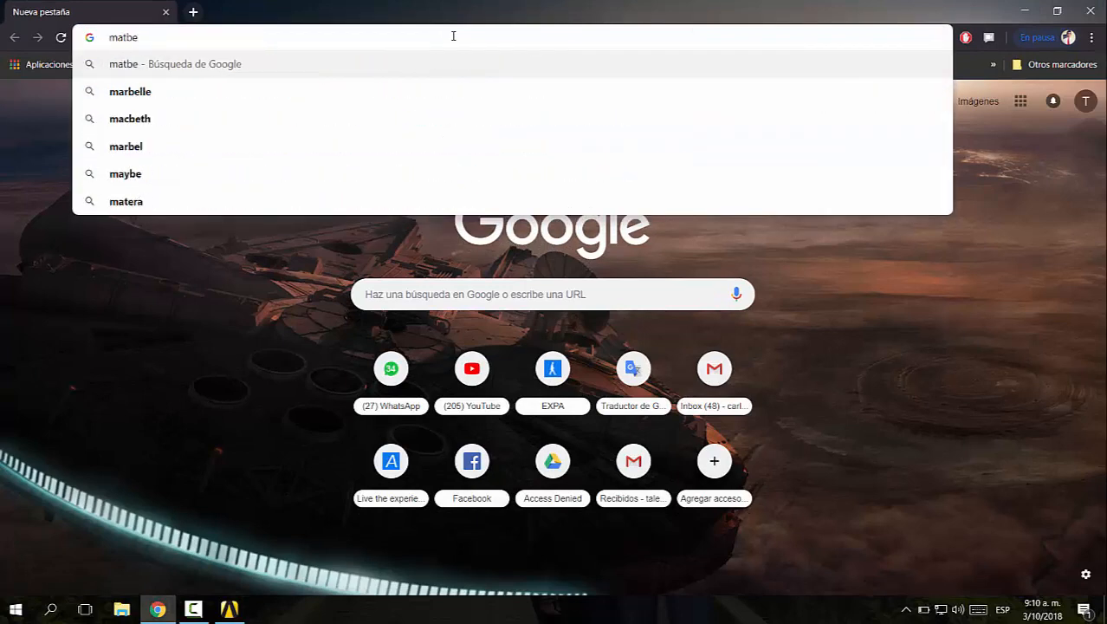
pyautogui.write('b')
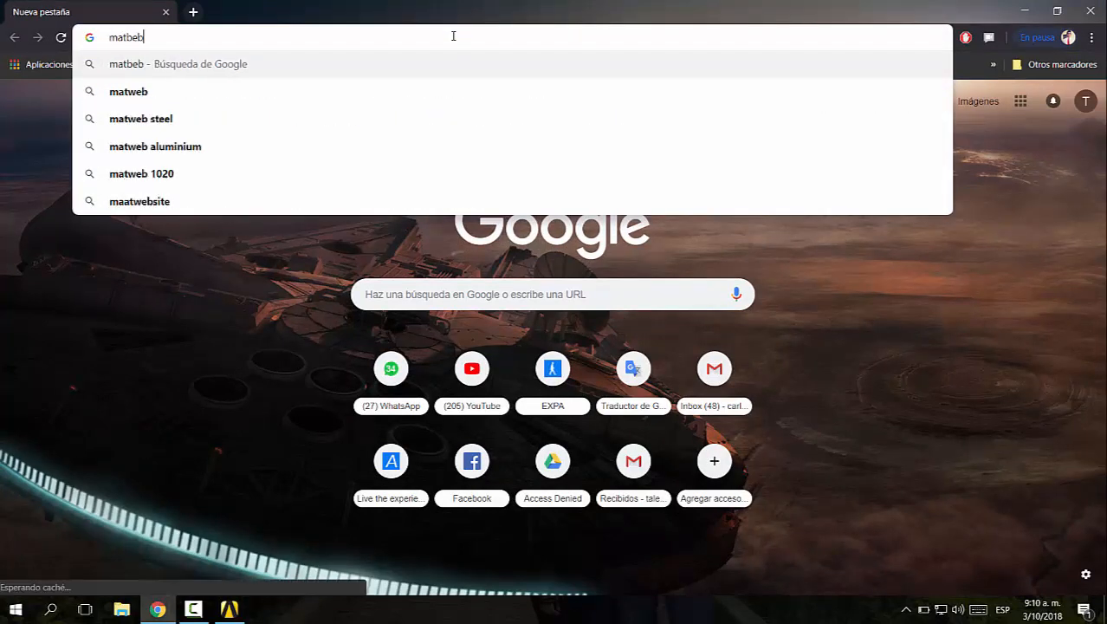
pyautogui.press('Return')
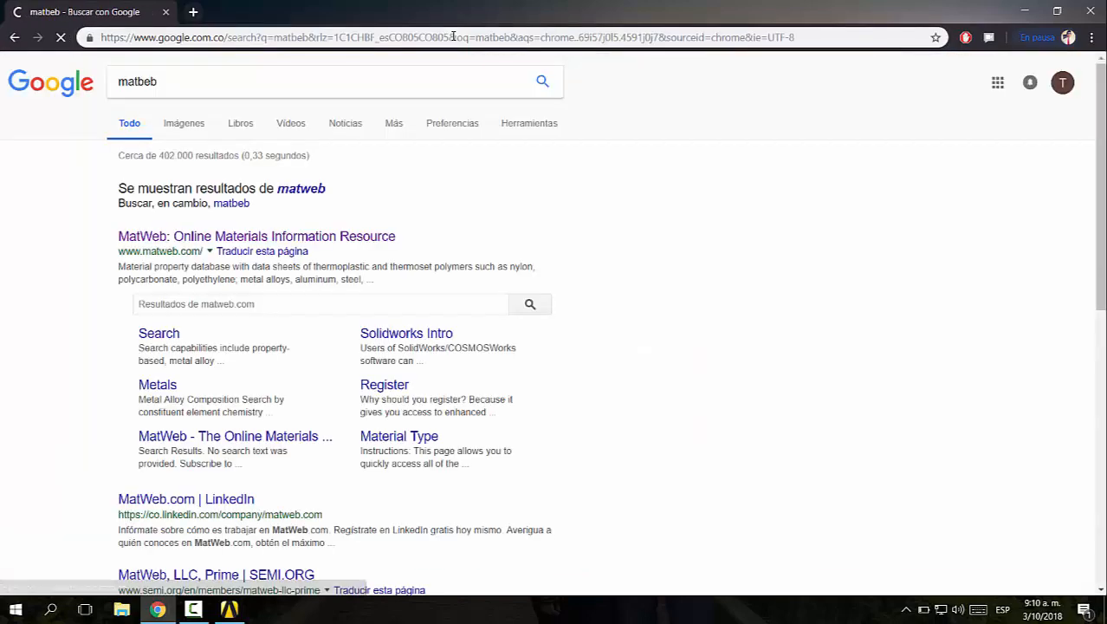
pyautogui.click(206, 239)
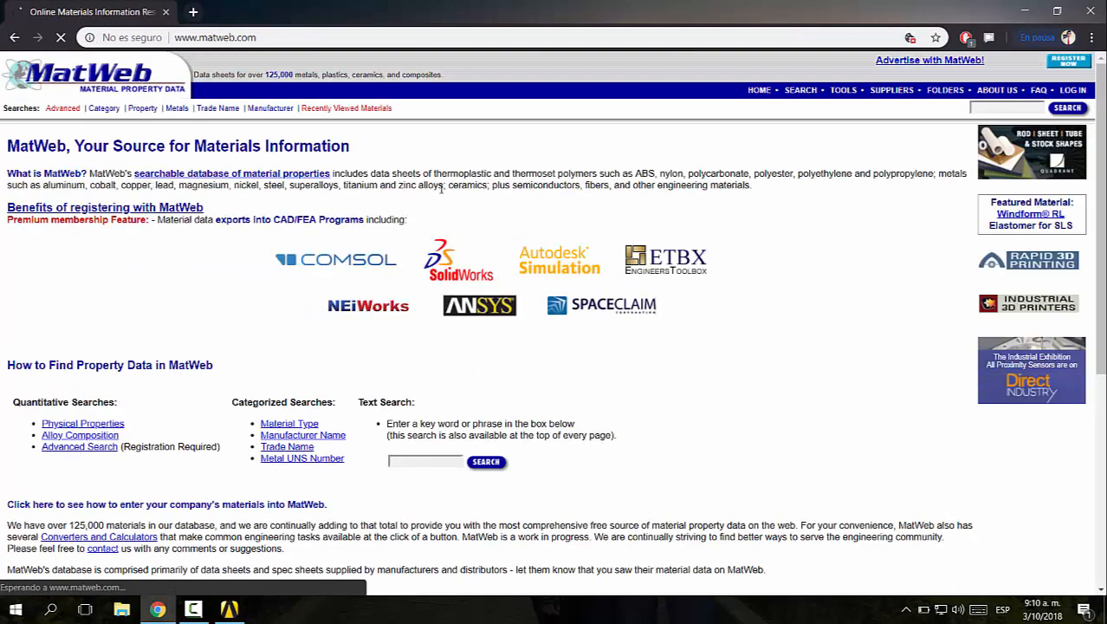
# Search MatWeb for 1020 and examine the elastic properties in the data sheet for AISI 1020 Steel, cold rolled
pyautogui.click(999, 109)
pyautogui.write('102')
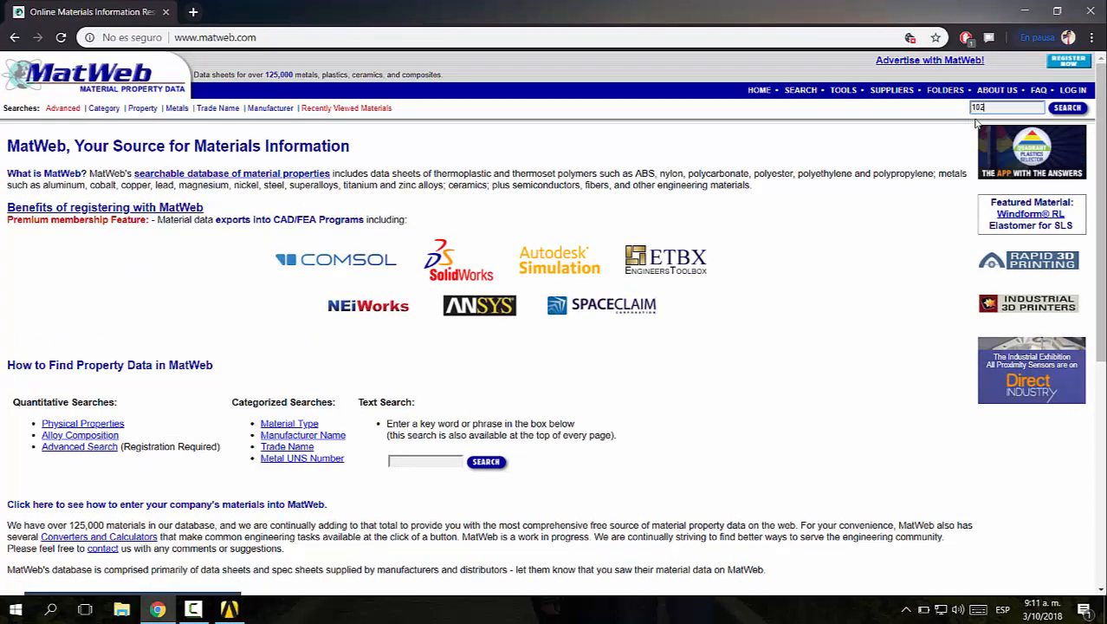
pyautogui.write('0')
pyautogui.press('Return')
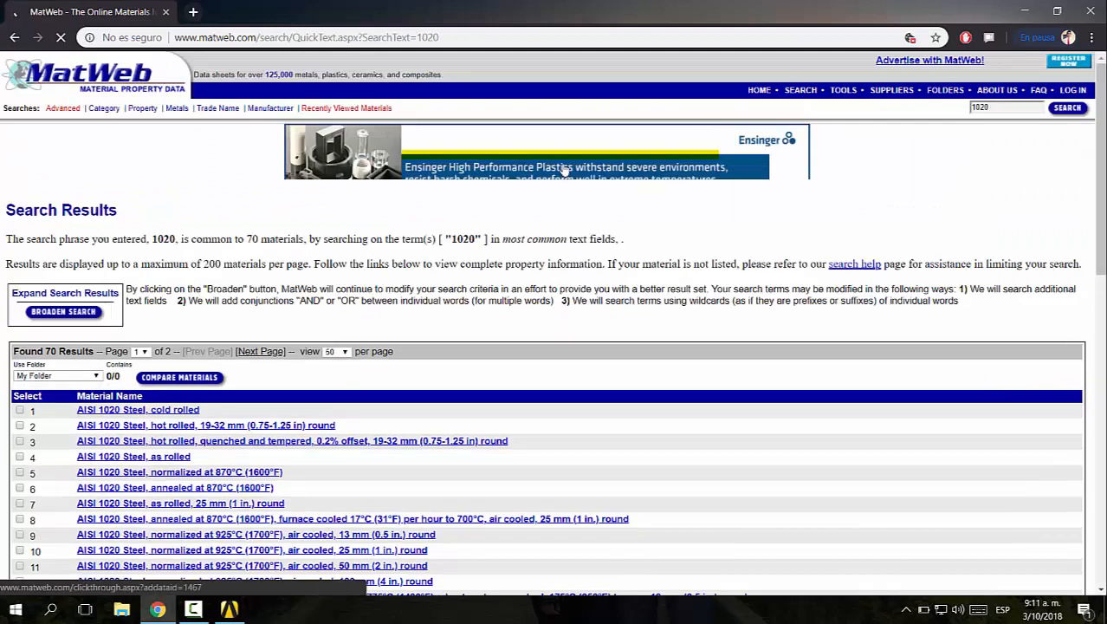
pyautogui.scroll(-1, 387, 258)
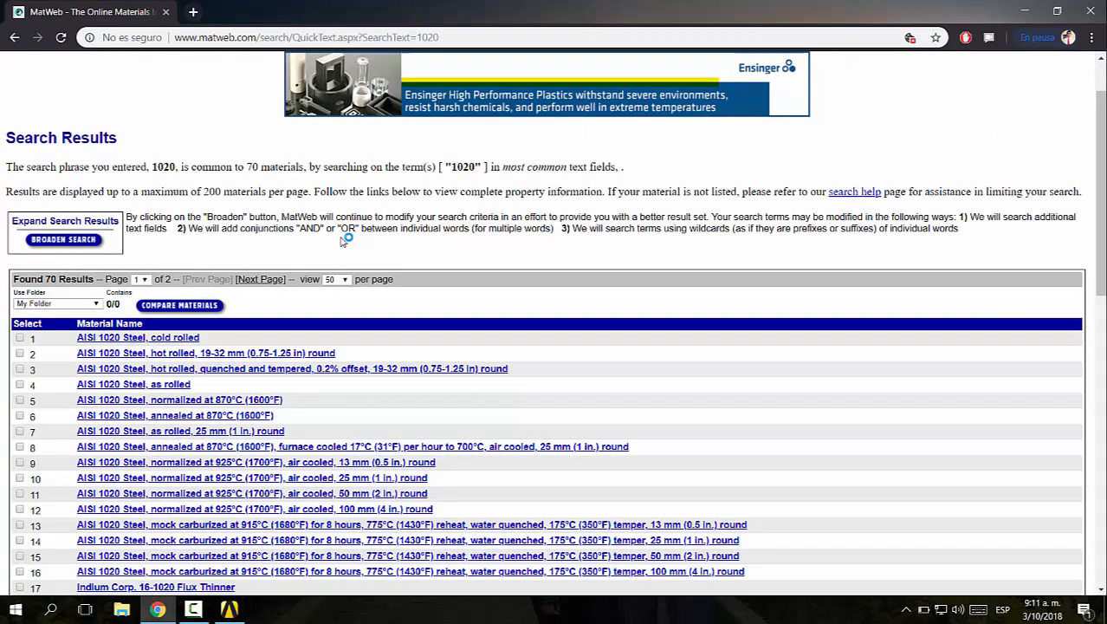
pyautogui.click(105, 339)
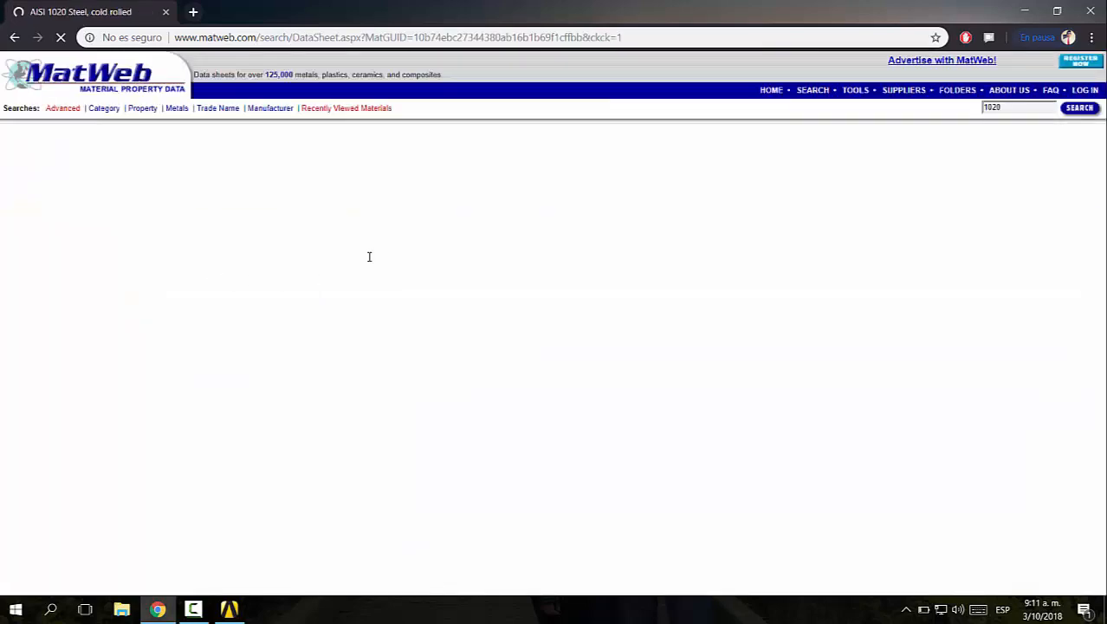
pyautogui.scroll(-2, 509, 208)
pyautogui.scroll(-2, 509, 208)
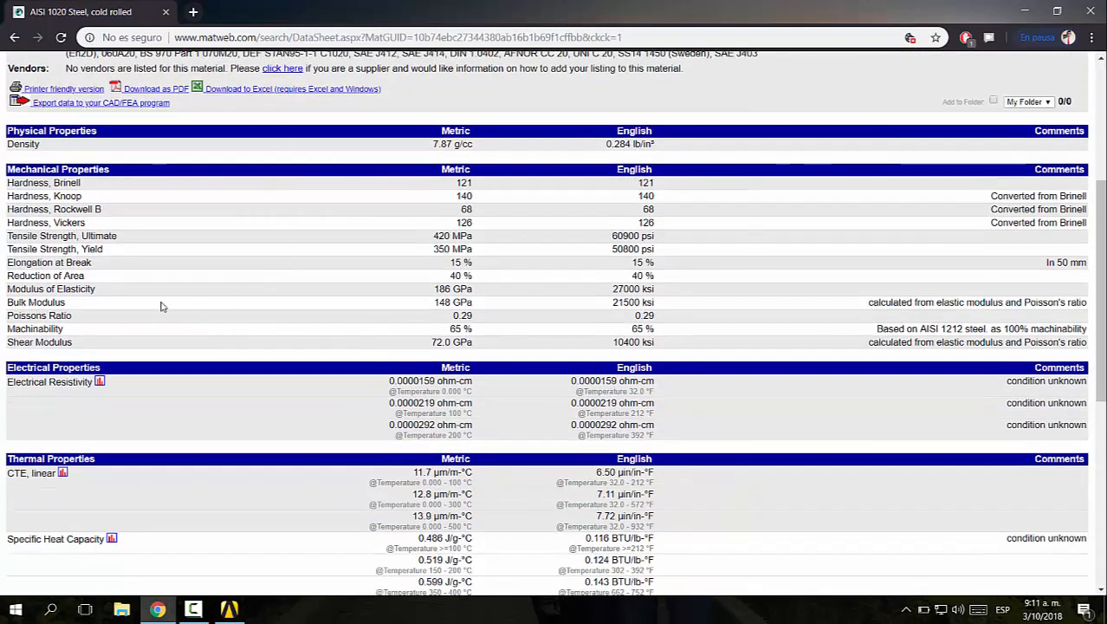
pyautogui.moveTo(432, 292); pyautogui.dragTo(478, 317)
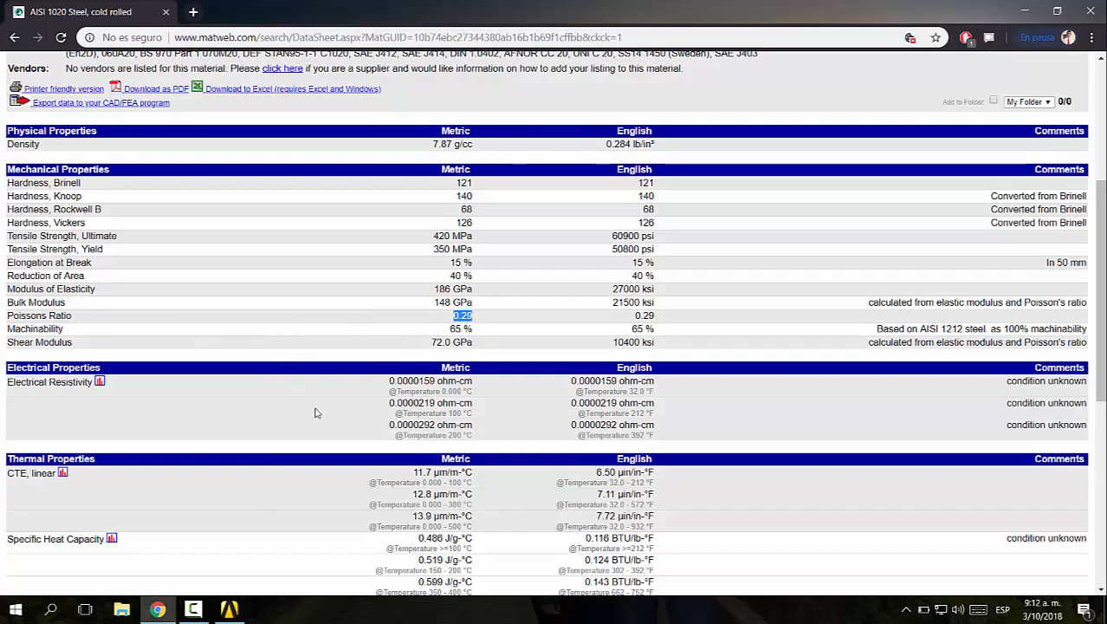
# Switch back to Workbench, select the Young's Modulus value of AISI 1020 and recheck the modulus of elasticity on MatWeb
pyautogui.click(229, 609)
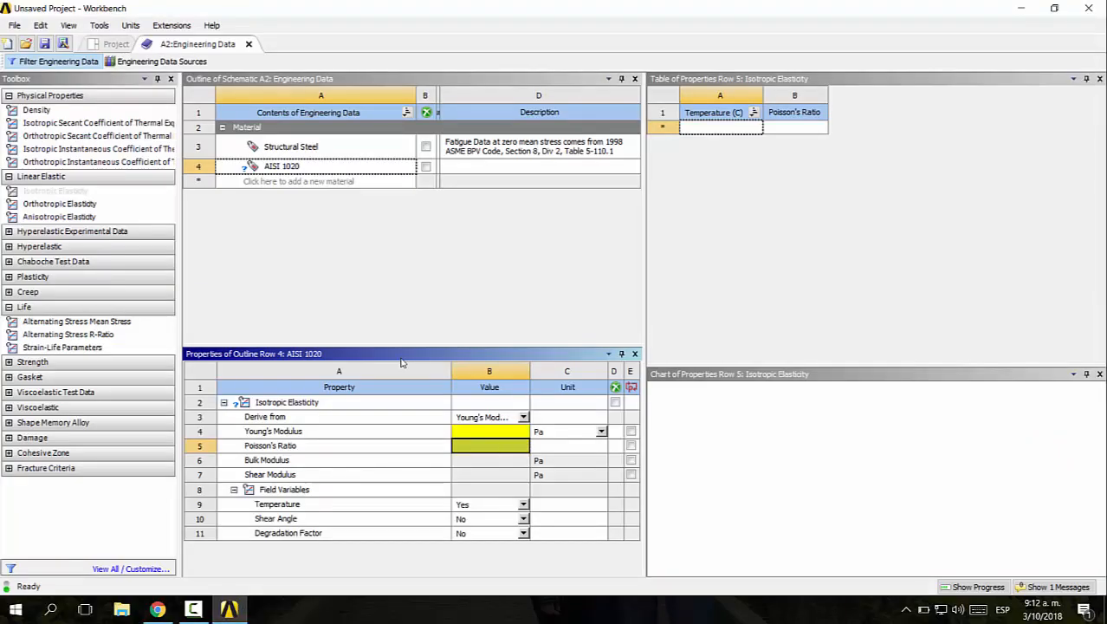
pyautogui.click(490, 431)
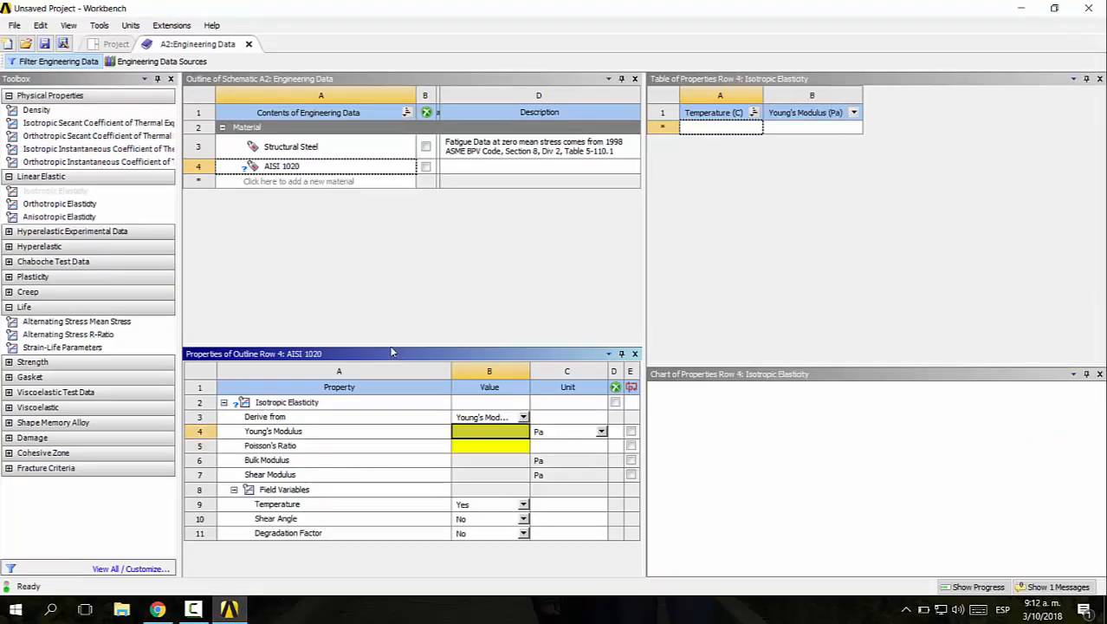
pyautogui.hotkey('alt', 'Tab')
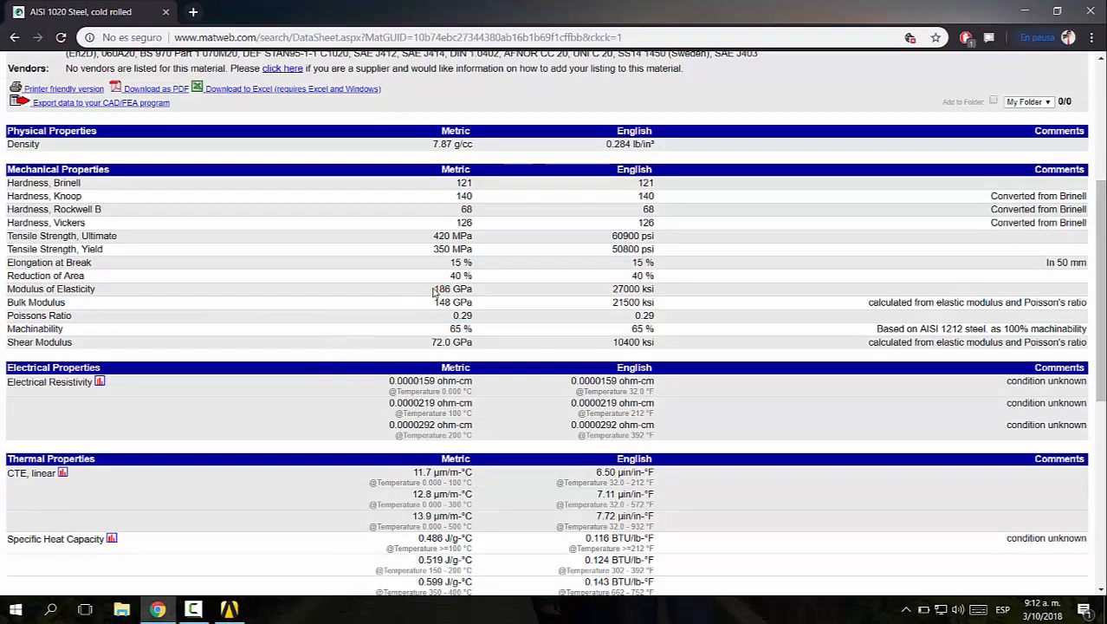
pyautogui.hotkey('alt', 'Tab')
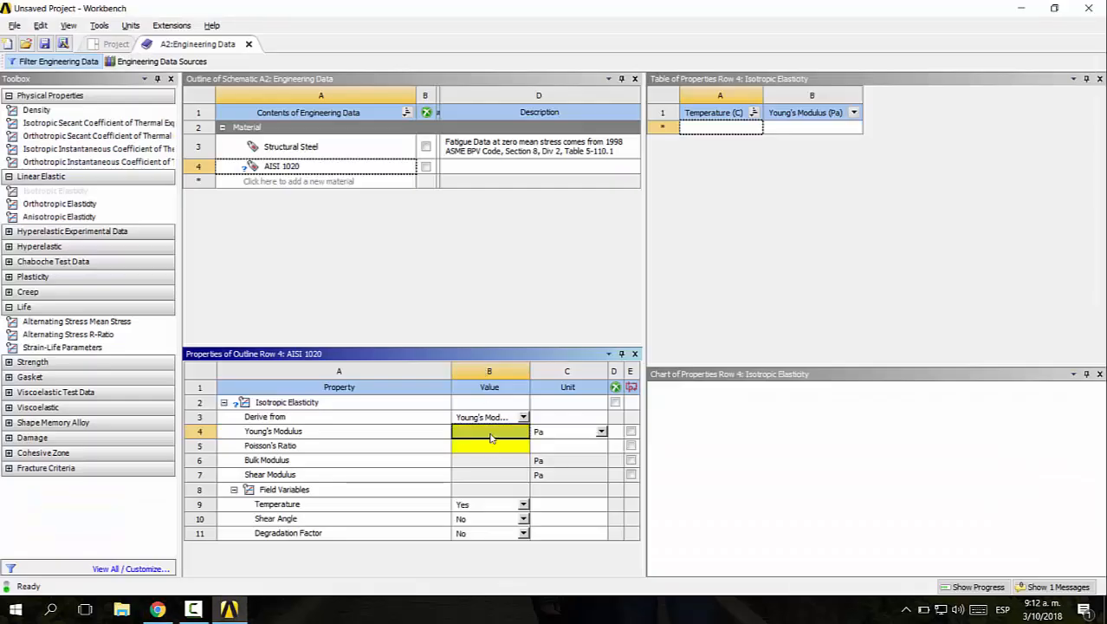
# Try entering 186 as the Young's Modulus of AISI 1020 and look through its available units
pyautogui.write('186')
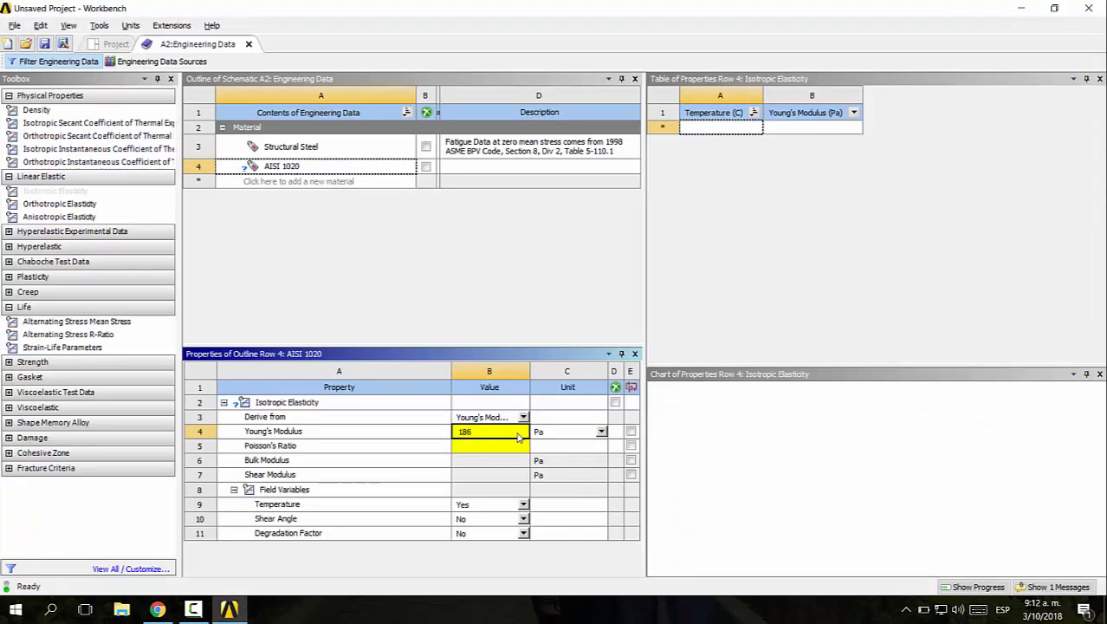
pyautogui.click(601, 431)
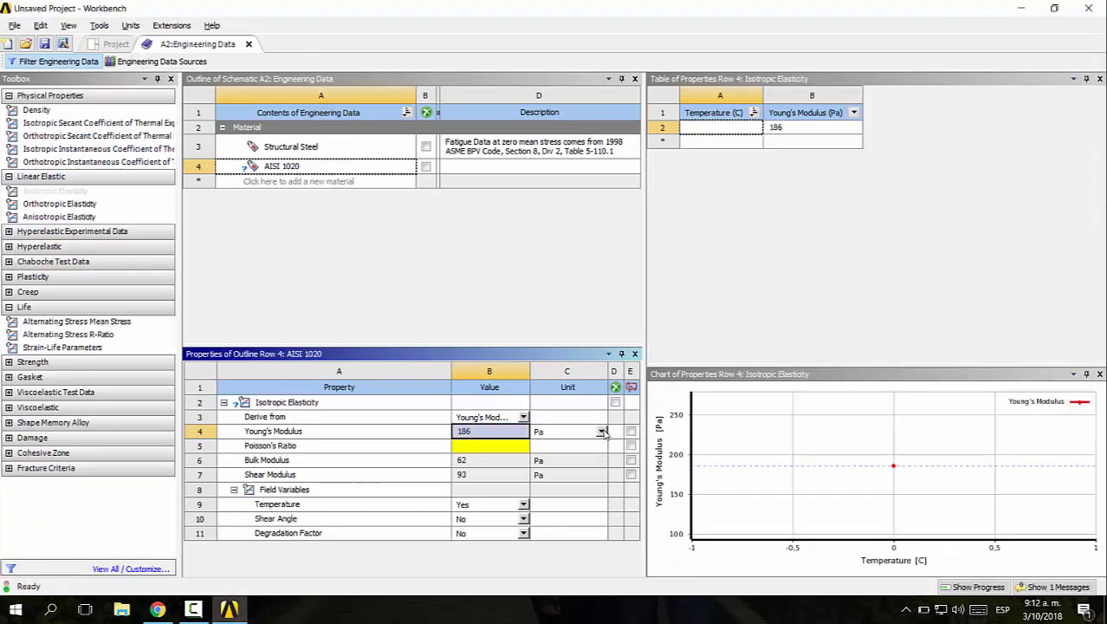
pyautogui.click(601, 432)
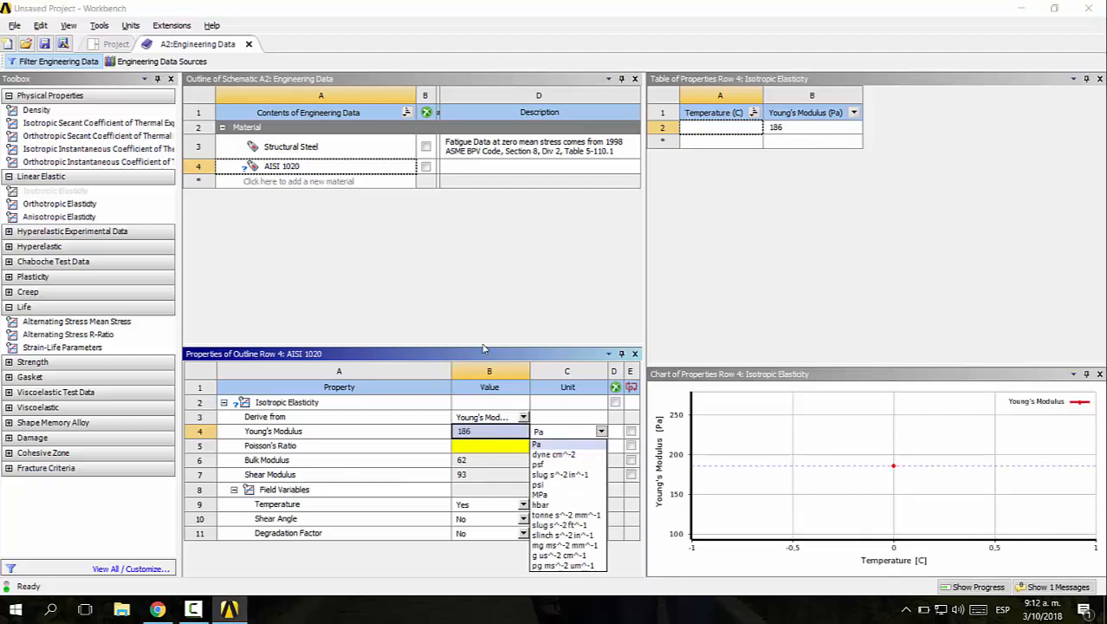
pyautogui.hotkey('alt', 'Tab')
pyautogui.hotkey('alt', 'Tab')
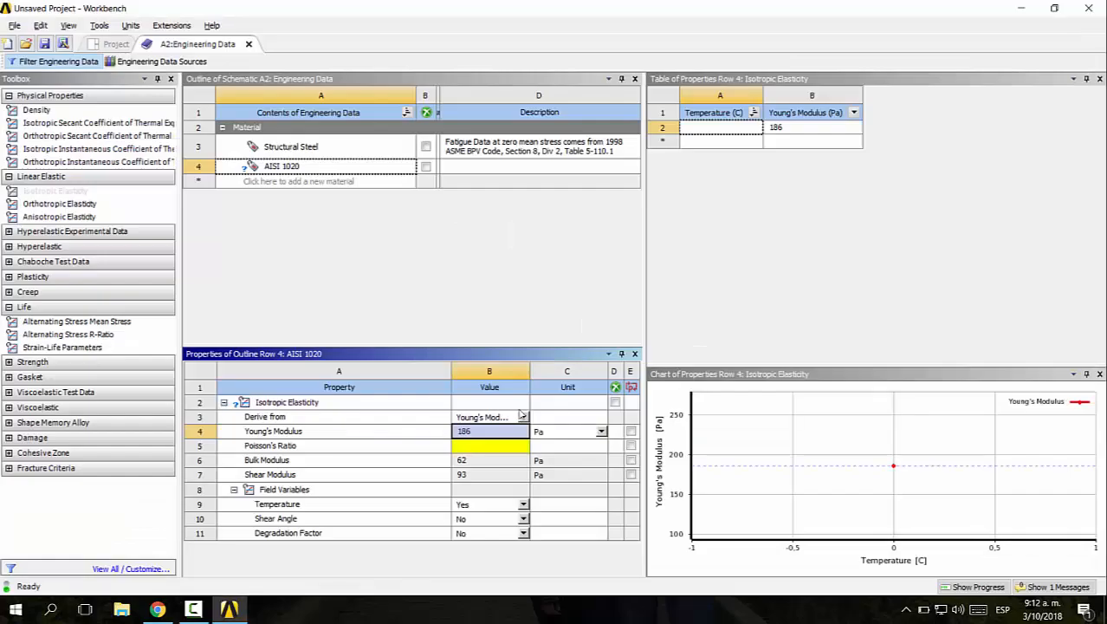
# Set the Young's Modulus of AISI 1020 to 1,86E+11 Pa
pyautogui.click(498, 432)
pyautogui.write('e')
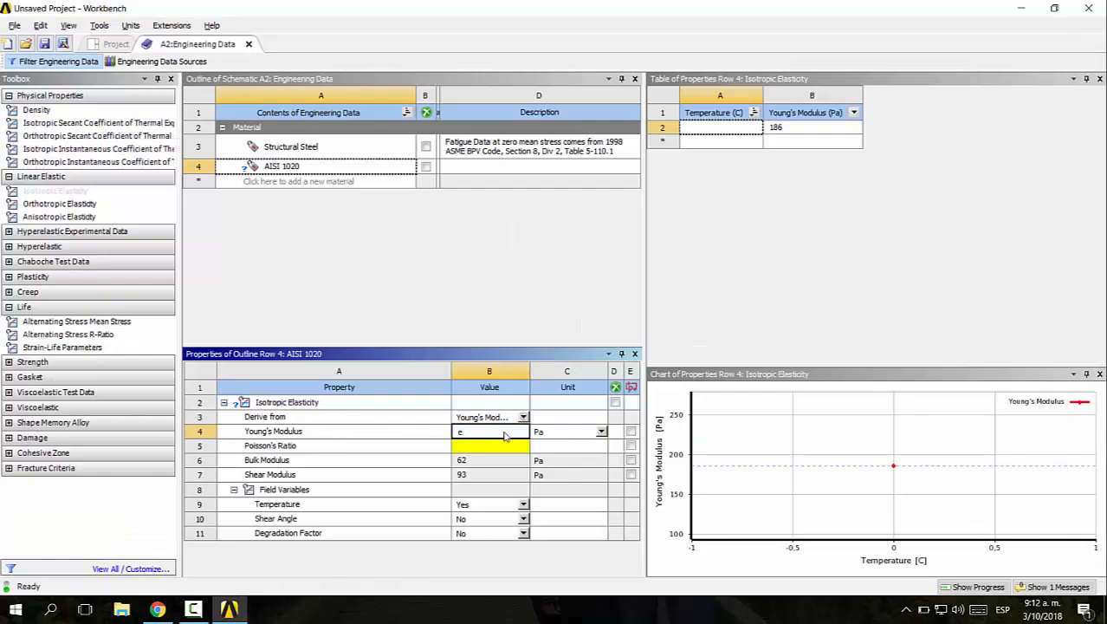
pyautogui.write('86E+11')
pyautogui.click(497, 446)
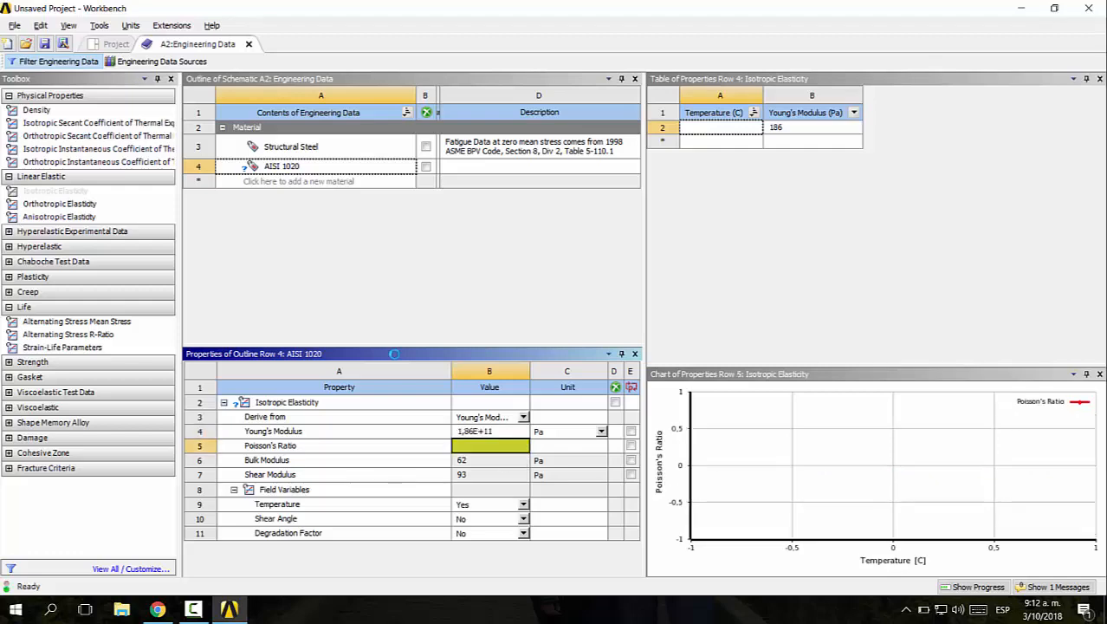
# Check Poisson's ratio in the MatWeb data sheet, then set it to 0,29 for AISI 1020 in Workbench
pyautogui.hotkey('alt', 'Tab')
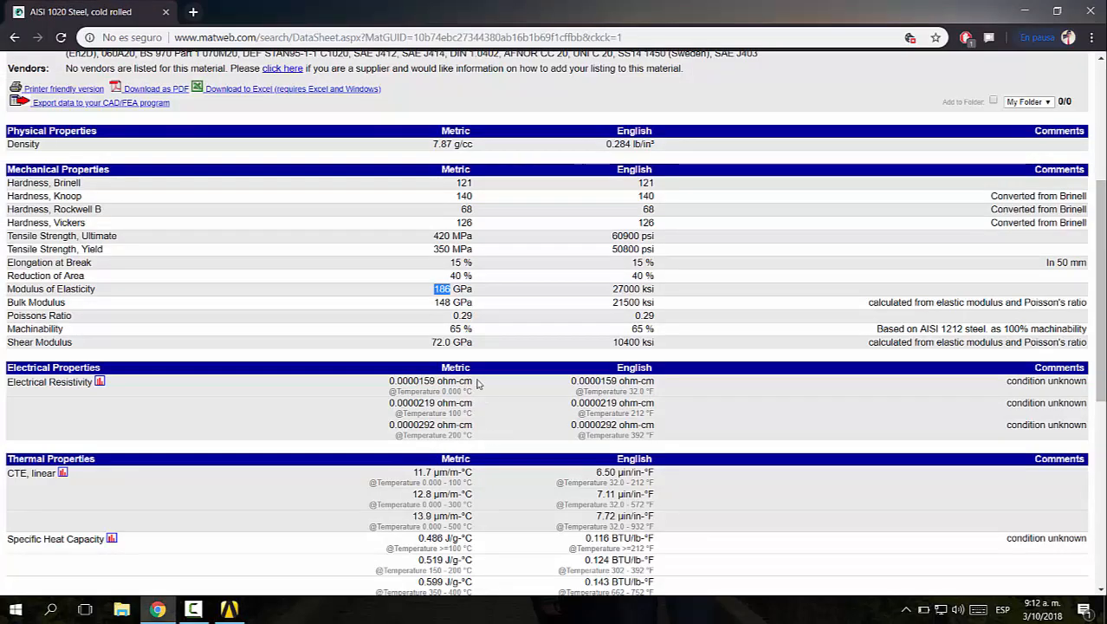
pyautogui.hotkey('alt', 'Tab')
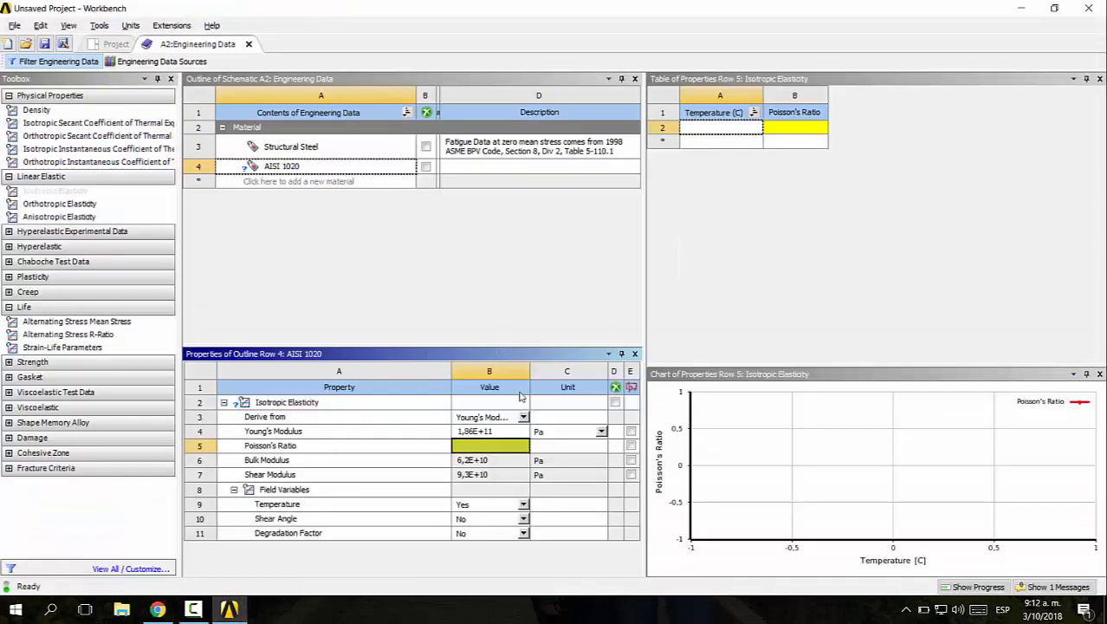
pyautogui.write('0,')
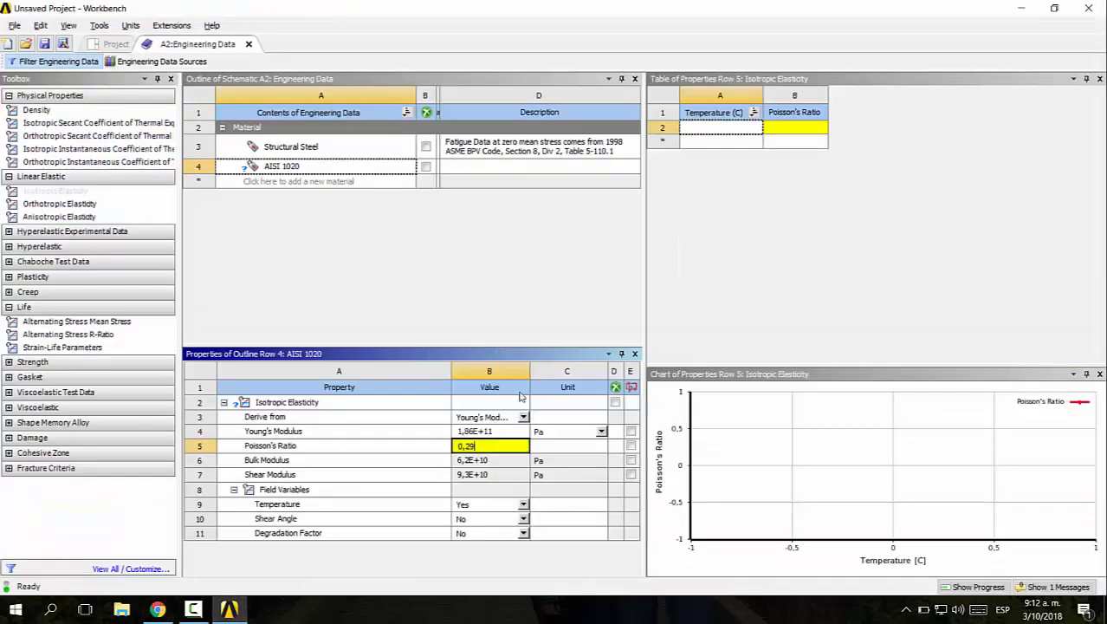
pyautogui.write('29')
pyautogui.press('Return')
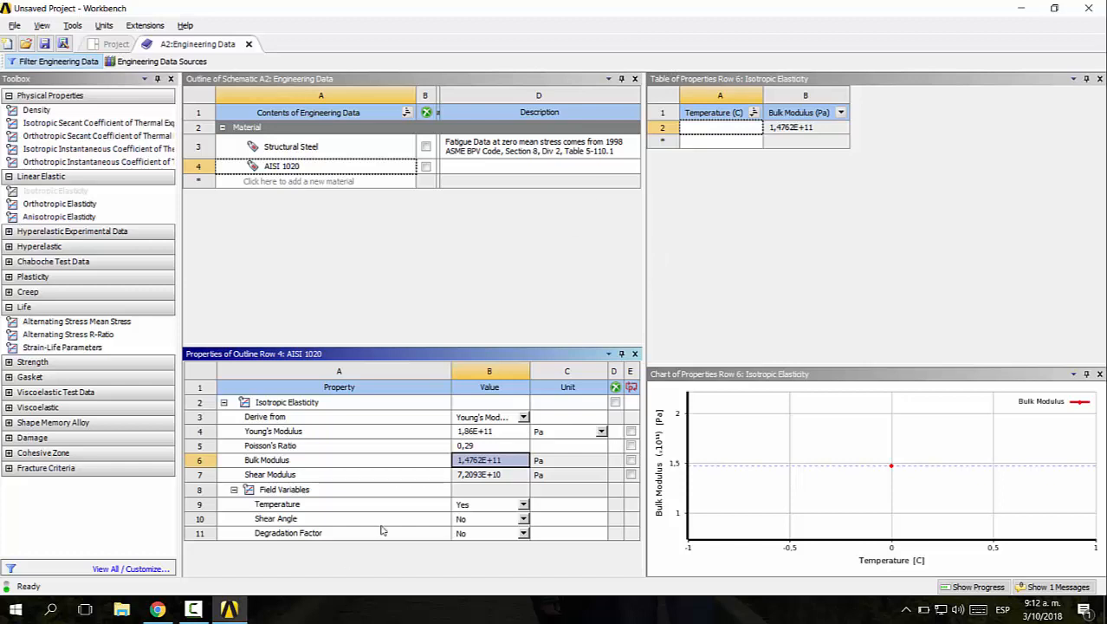
# Check the derived bulk modulus and shear modulus of AISI 1020 and collapse its field variables
pyautogui.click(482, 476)
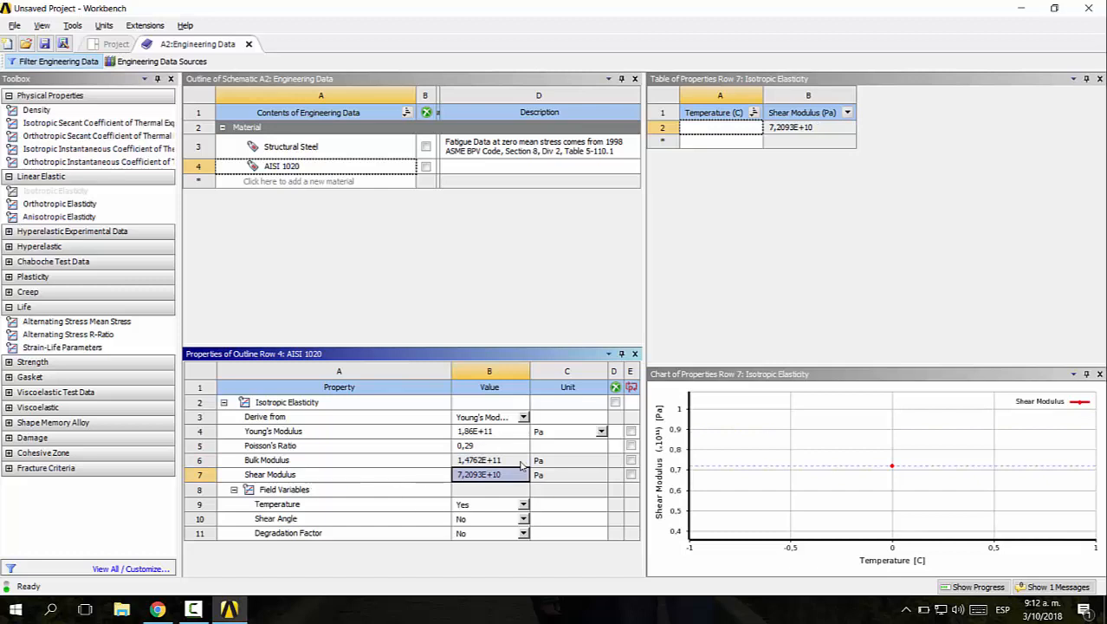
pyautogui.click(234, 489)
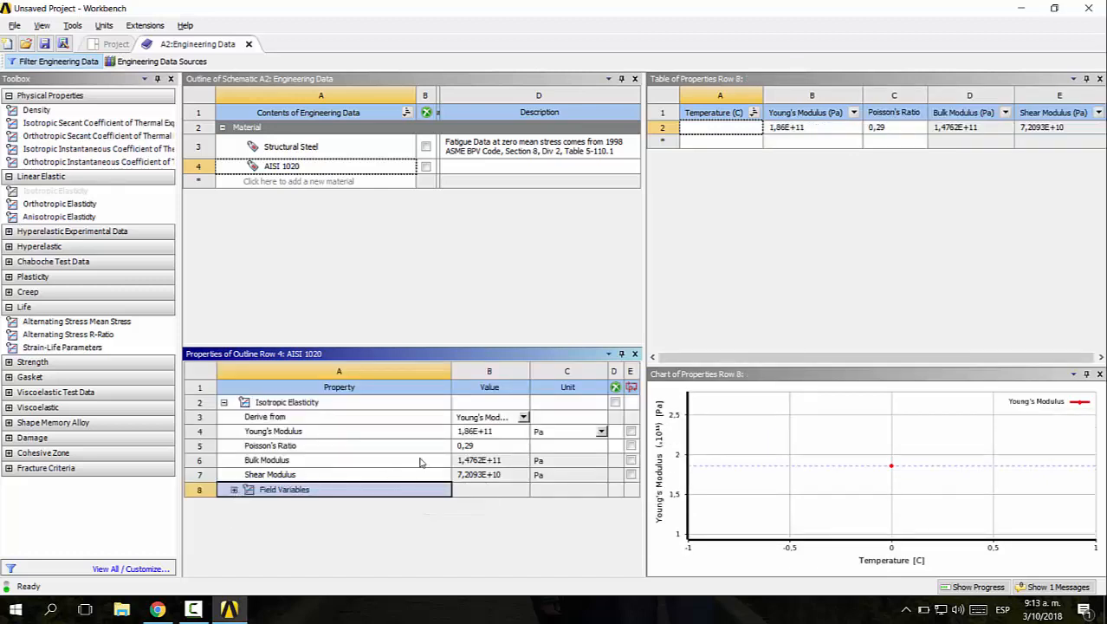
pyautogui.click(489, 460)
pyautogui.click(489, 475)
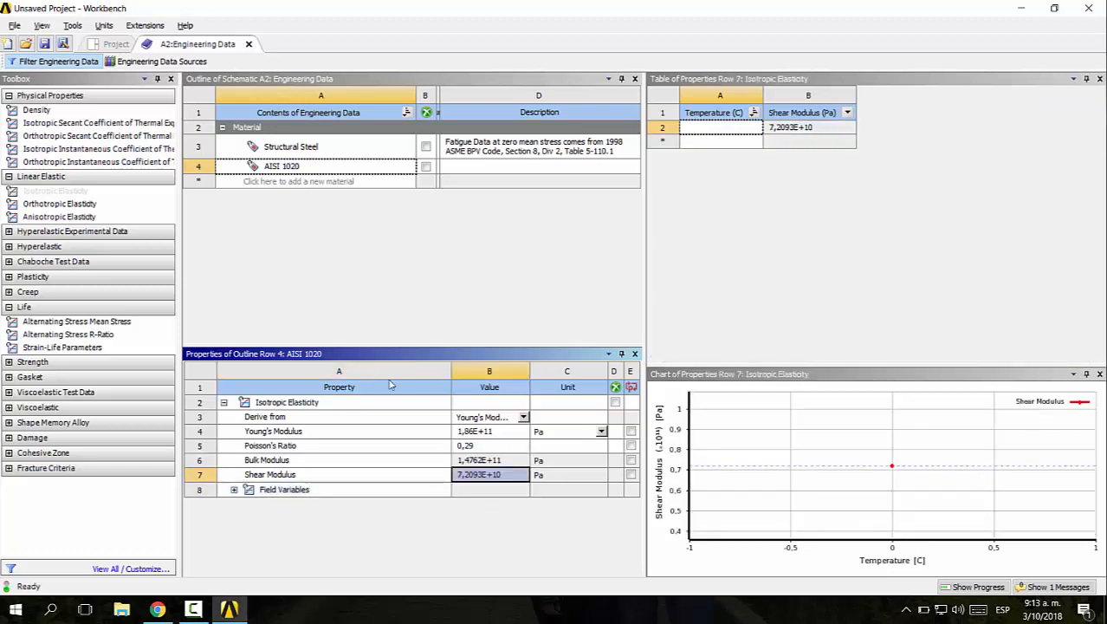
pyautogui.click(439, 286)
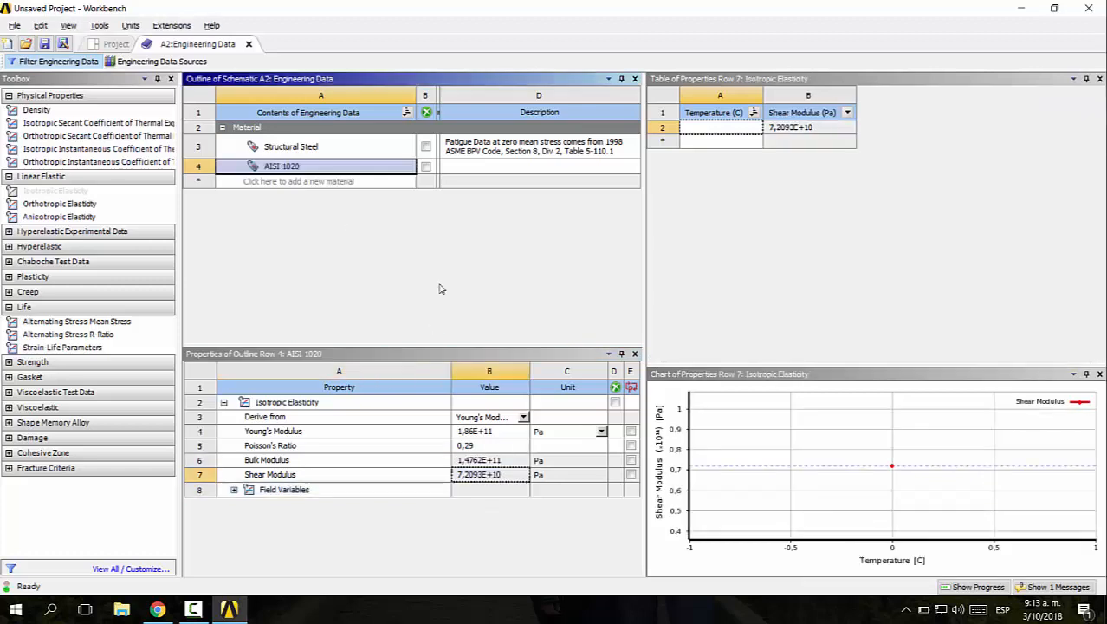
# Close the Engineering Data and open the Geometry cell of the static structural system in DesignModeler
pyautogui.click(248, 45)
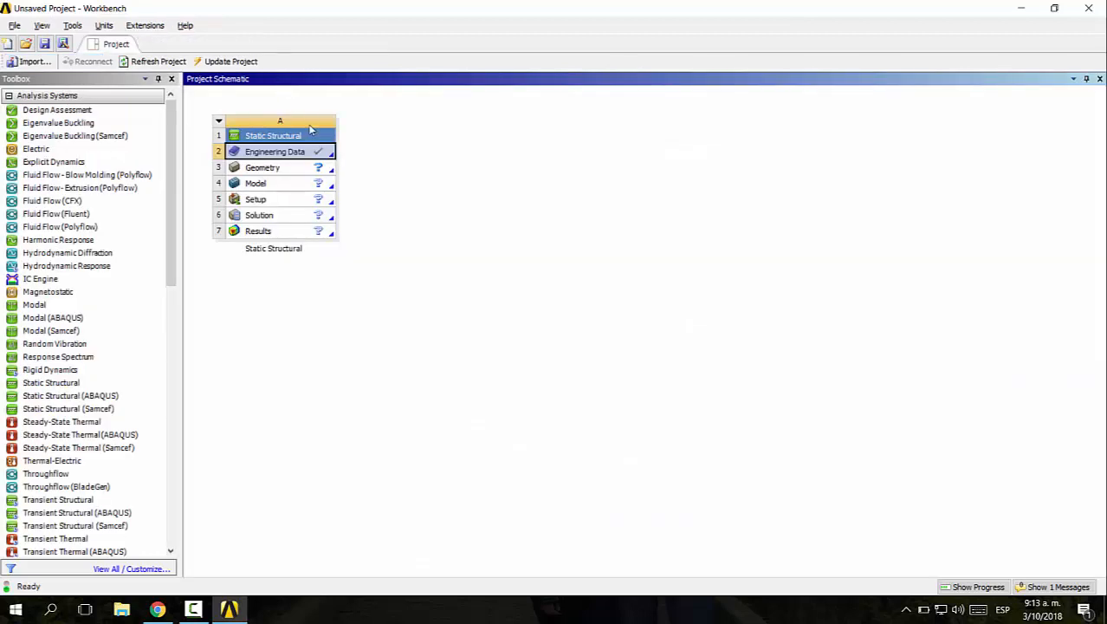
pyautogui.doubleClick(278, 170)
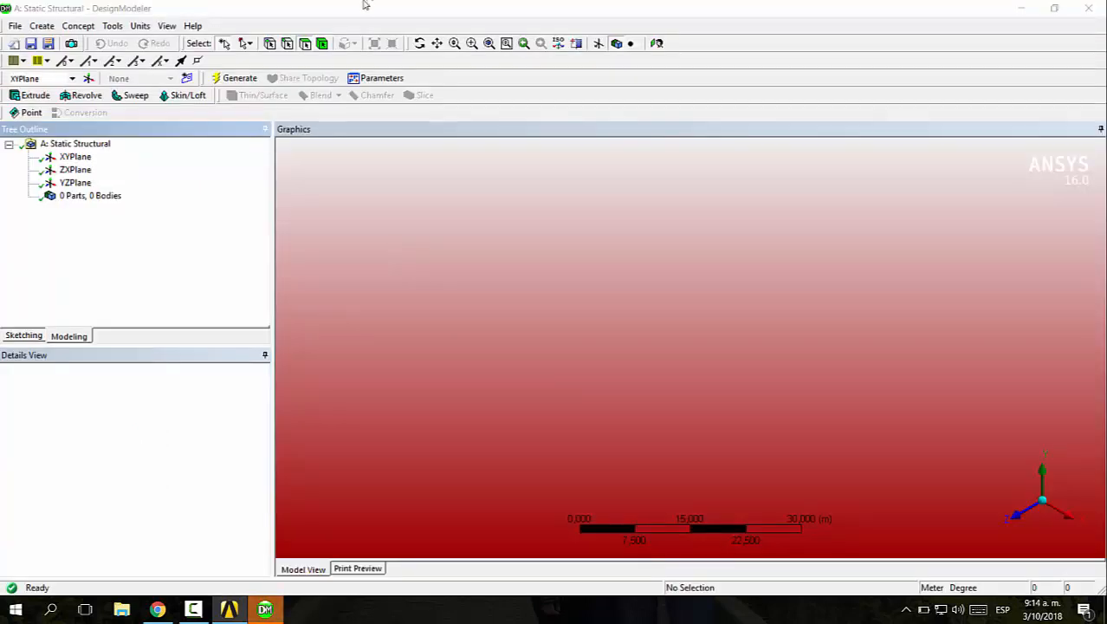
pyautogui.click(347, 189)
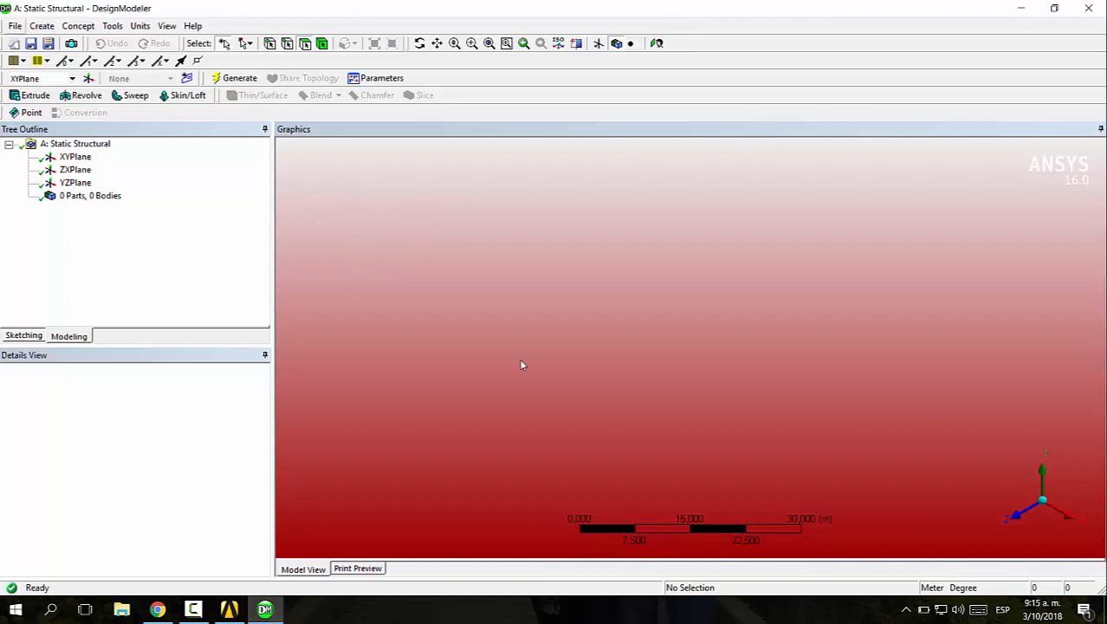
# Import the external geometry file Mounting Bracket.stp from the Piezas folder and generate it
pyautogui.click(15, 26)
pyautogui.click(93, 130)
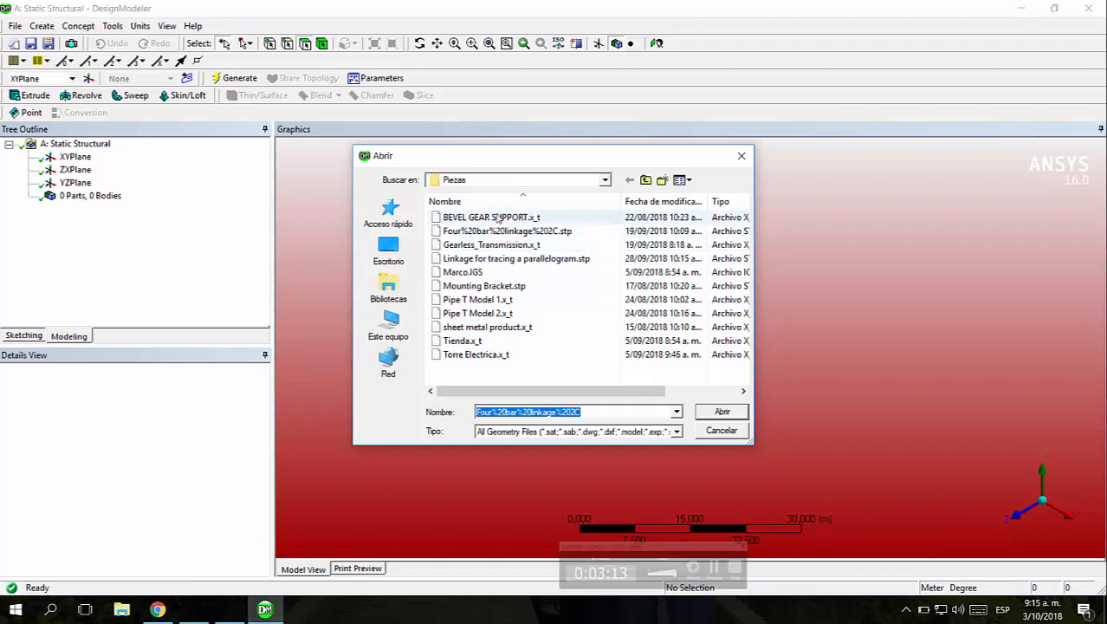
pyautogui.click(516, 286)
pyautogui.click(727, 410)
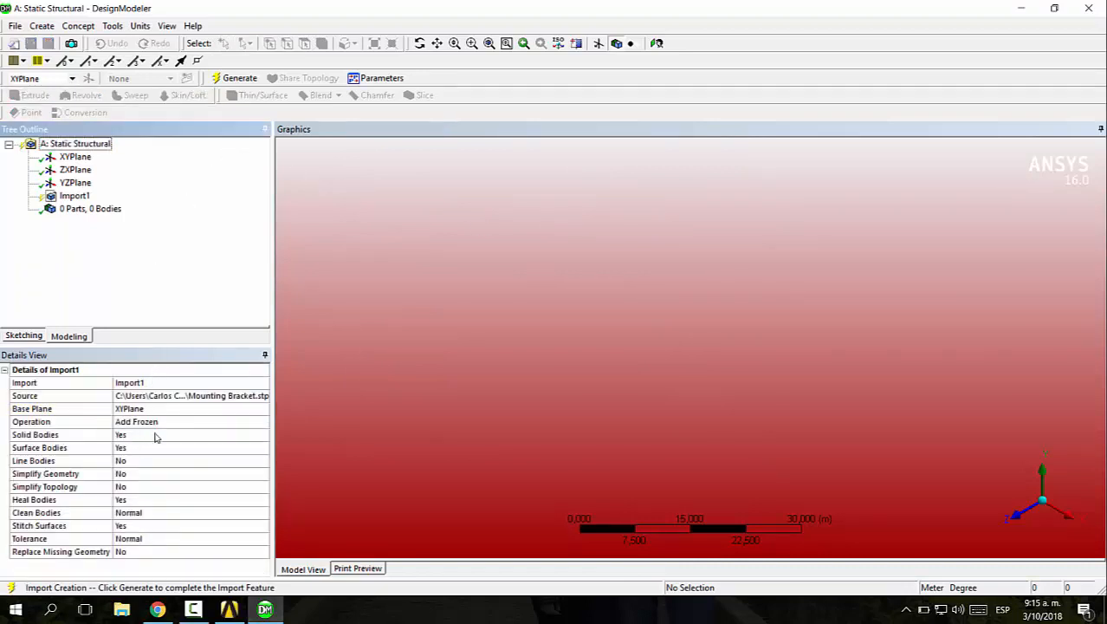
pyautogui.click(232, 78)
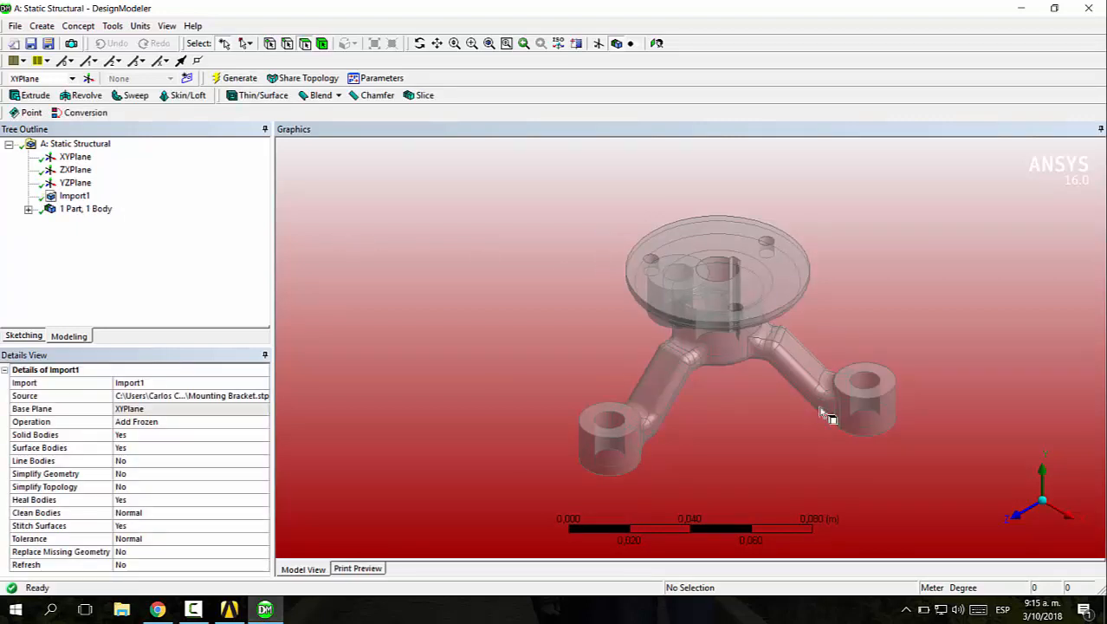
# Inspect the imported bracket and the details of its single body ID_1
pyautogui.moveTo(655, 346); pyautogui.dragTo(761, 414, button='middle')
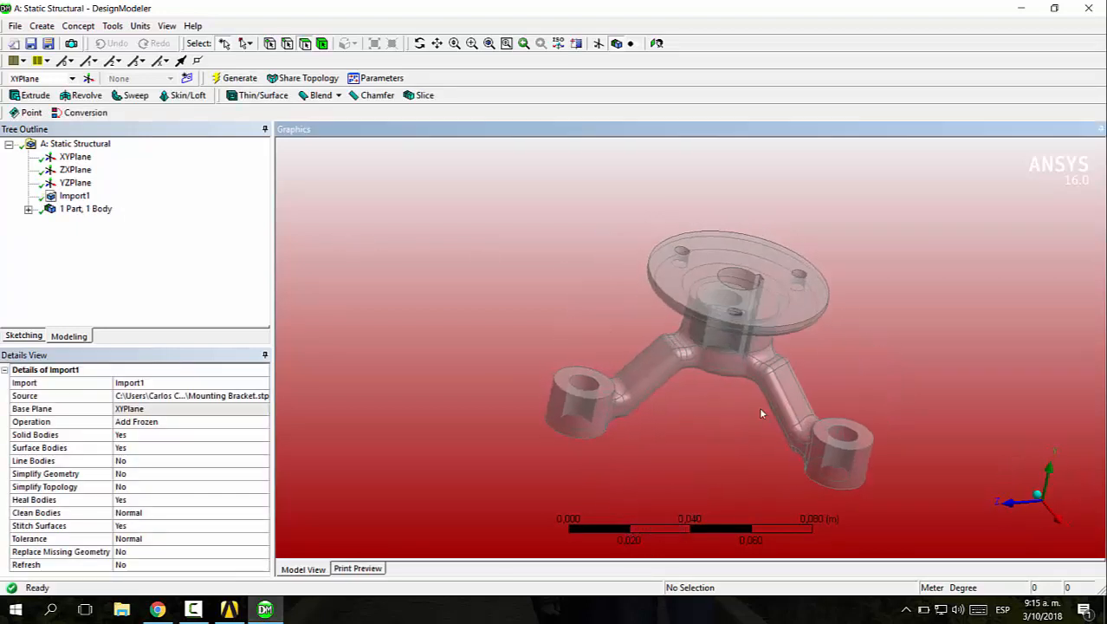
pyautogui.click(86, 209)
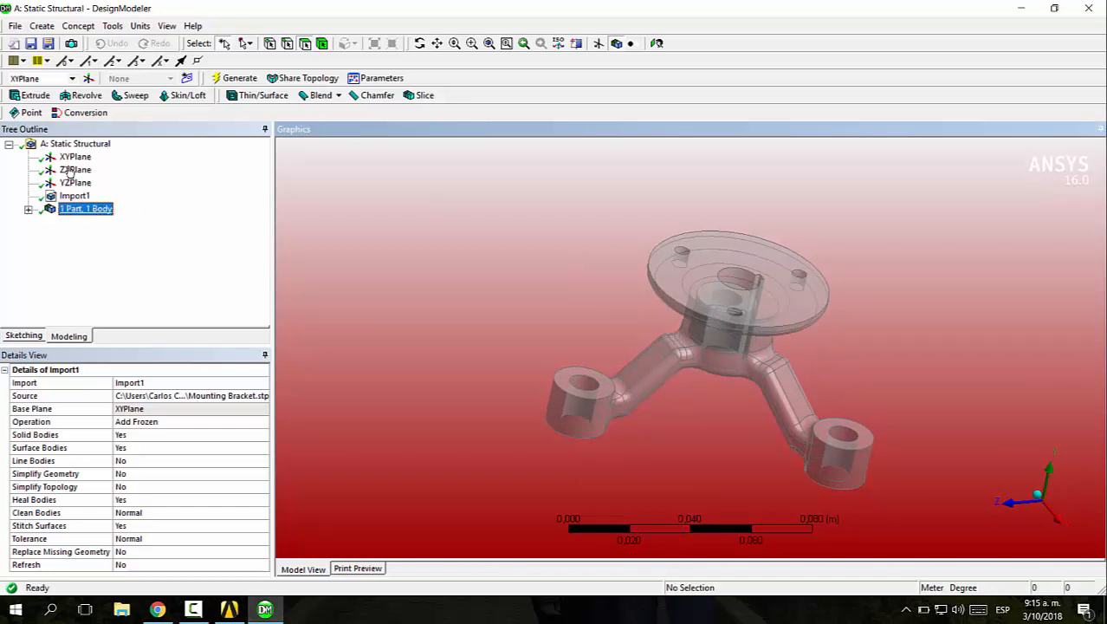
pyautogui.click(29, 208)
pyautogui.click(86, 221)
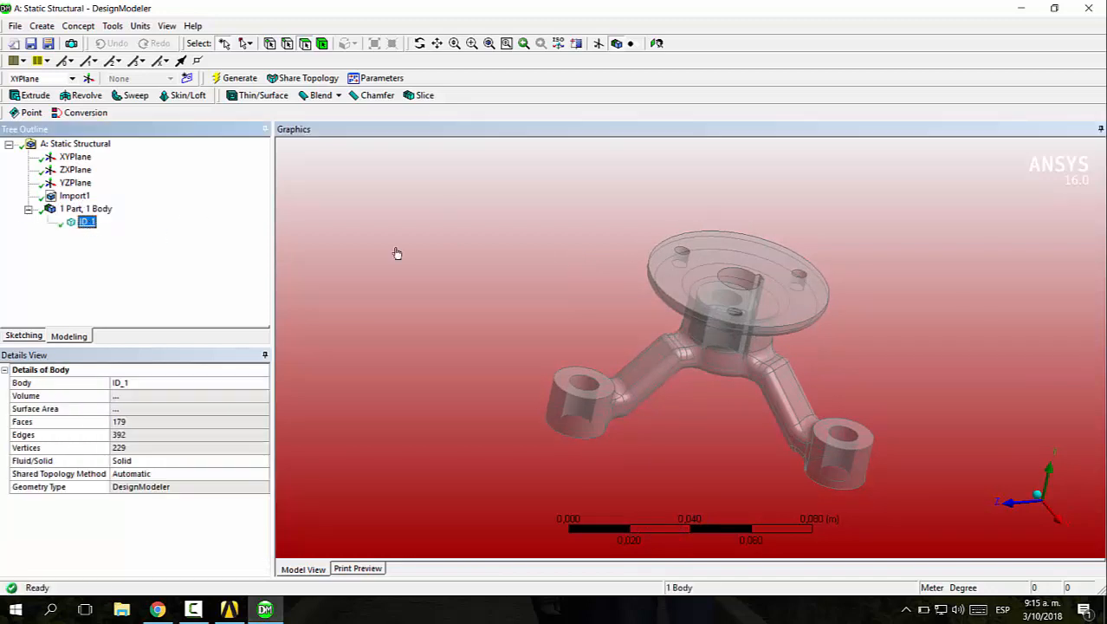
pyautogui.click(453, 185)
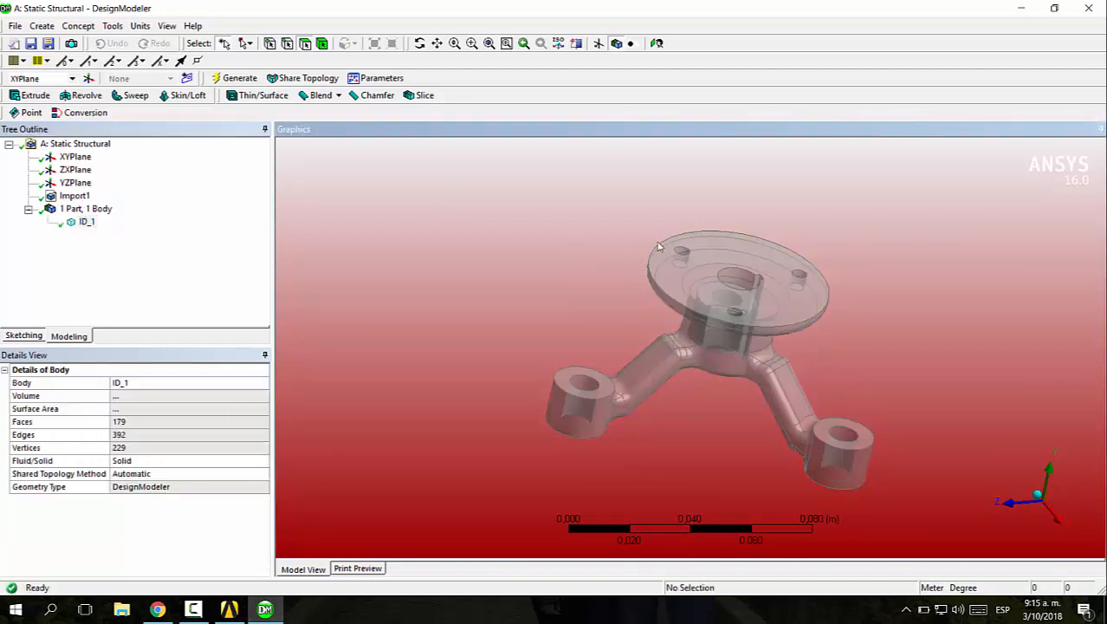
# Close DesignModeler and open the Model cell of the static structural system in Mechanical
pyautogui.click(1088, 8)
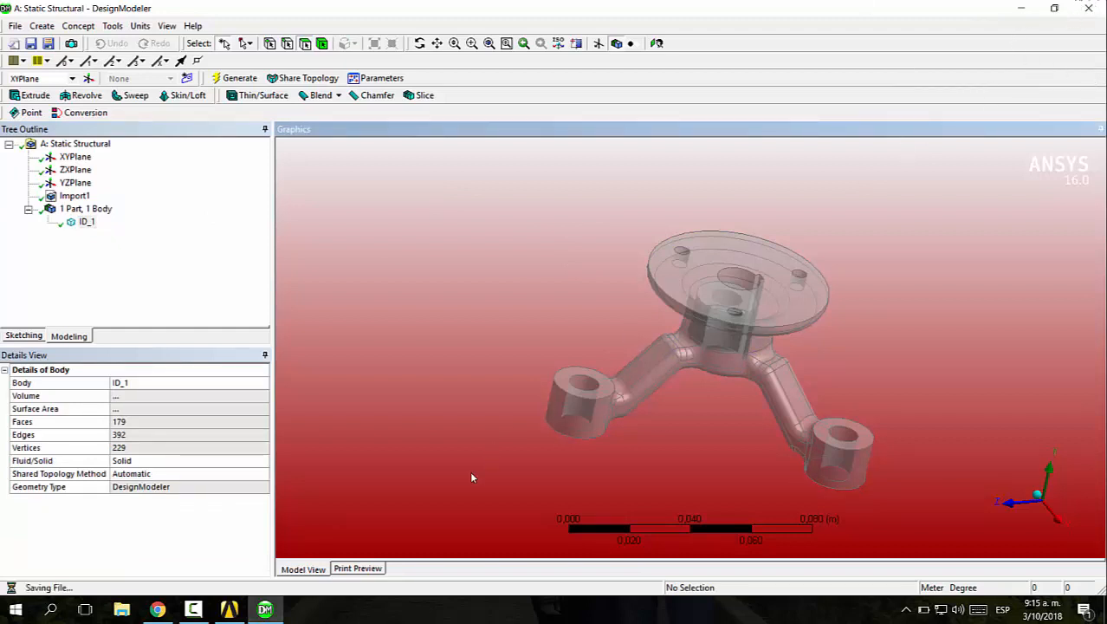
pyautogui.click(194, 542)
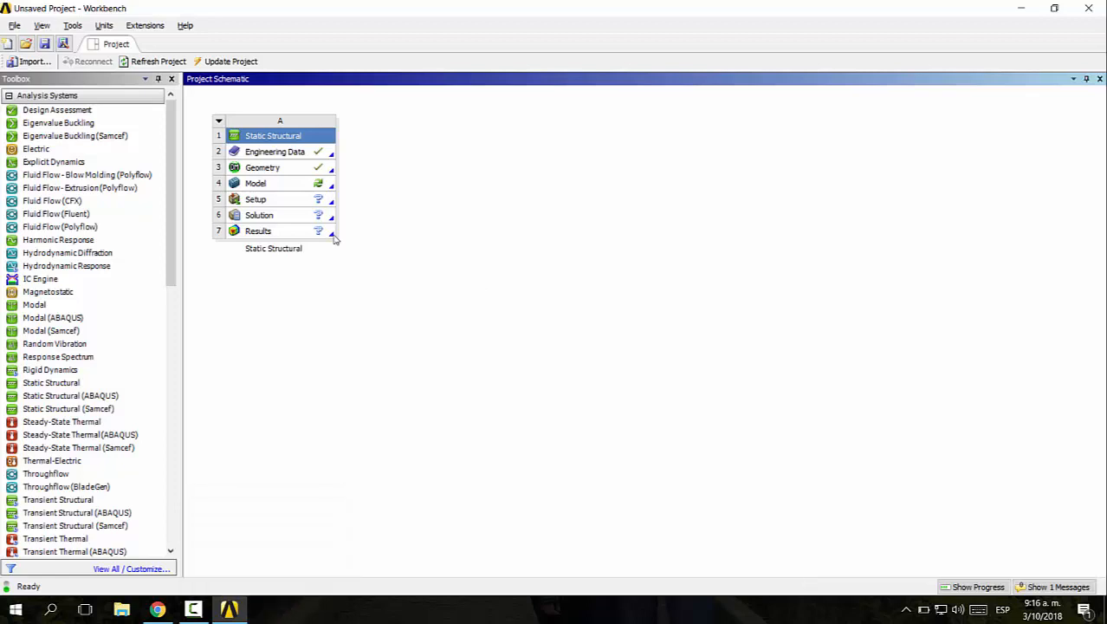
pyautogui.doubleClick(256, 183)
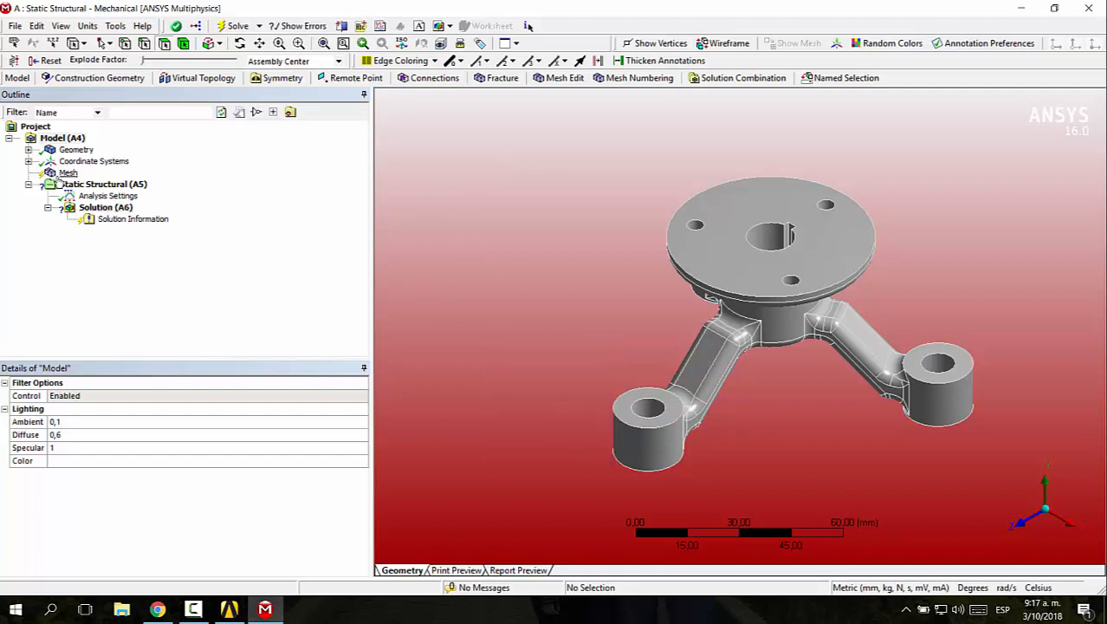
# Assign the AISI 1020 material to the bracket body ID_1 under Geometry
pyautogui.click(75, 150)
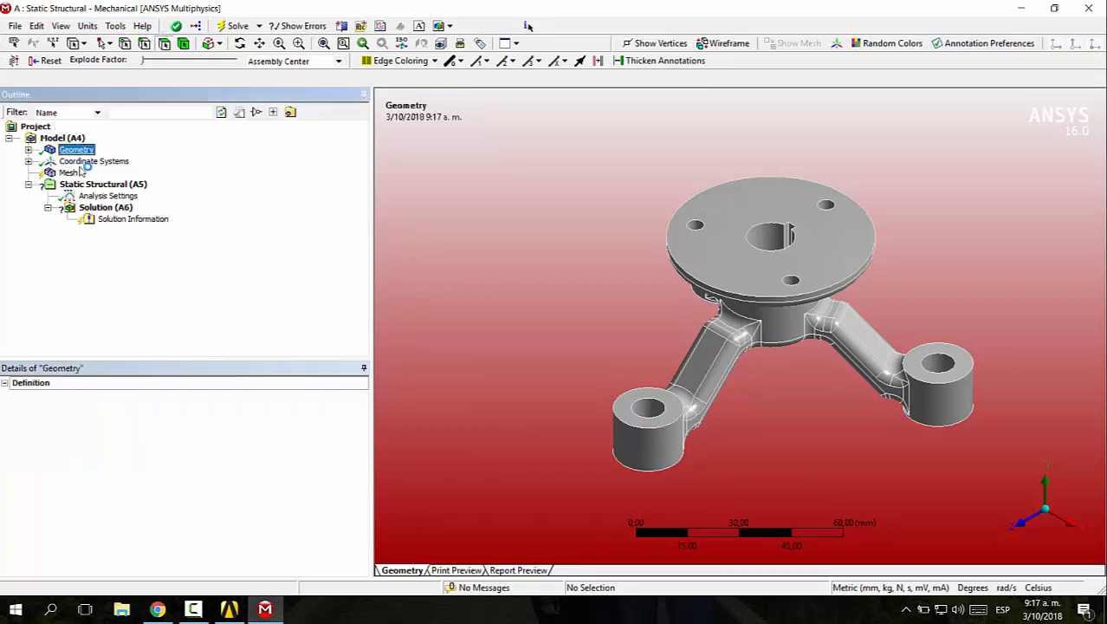
pyautogui.click(29, 150)
pyautogui.click(87, 161)
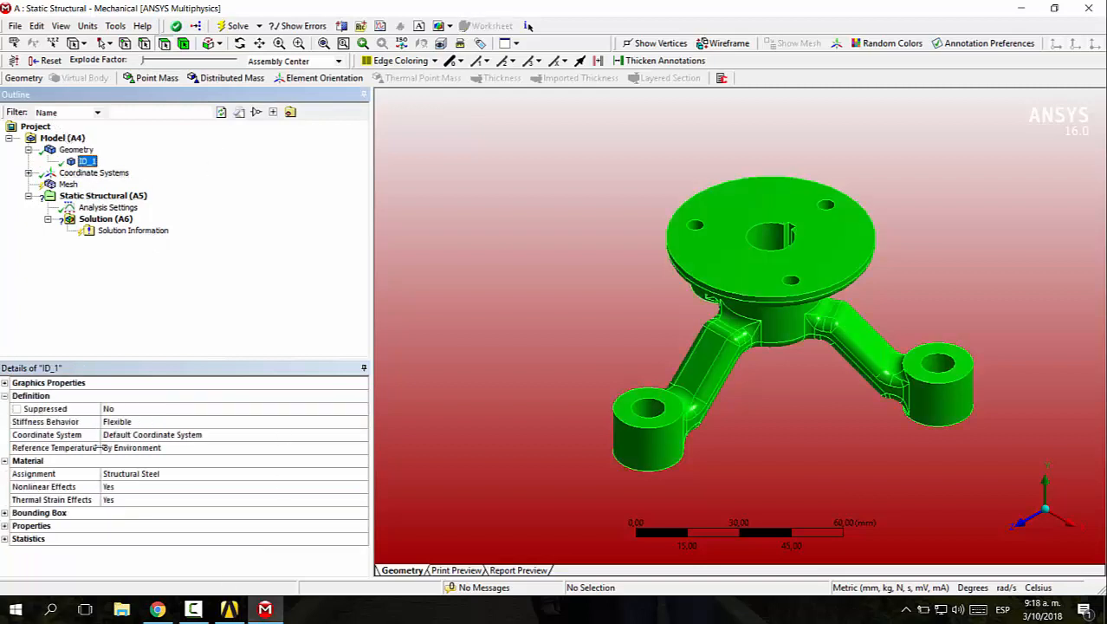
pyautogui.click(259, 475)
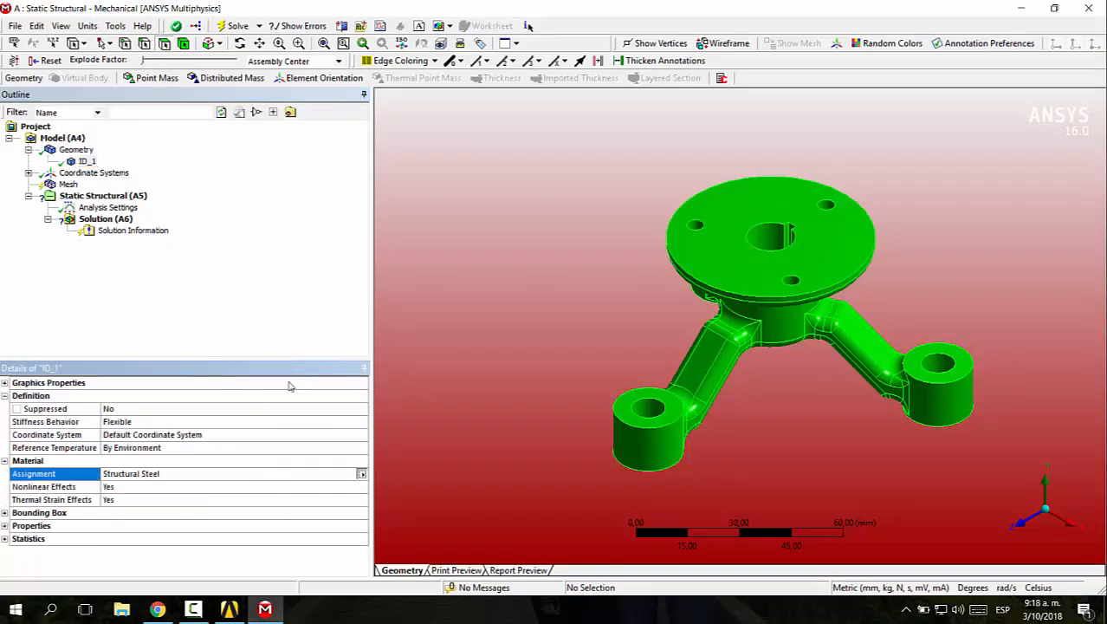
pyautogui.click(361, 473)
pyautogui.press('Down')
pyautogui.press('Down')
pyautogui.press('Down')
pyautogui.press('Return')
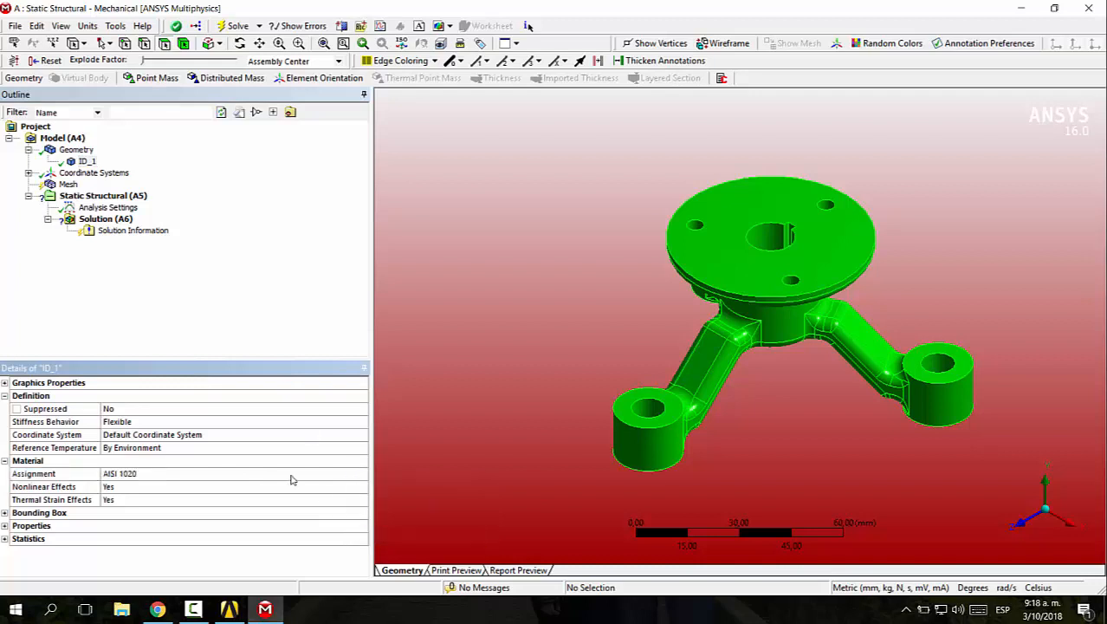
# Select the Mesh object and examine the small fillet faces where one bracket arm meets the central hub
pyautogui.click(70, 185)
pyautogui.scroll(5, 693, 334)
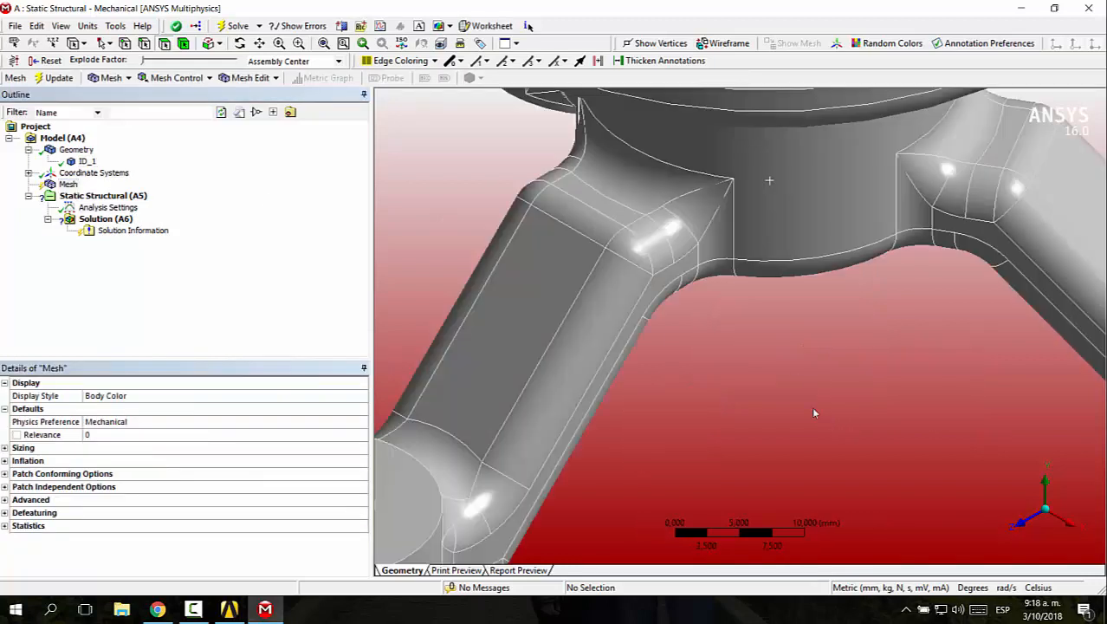
pyautogui.moveTo(815, 414); pyautogui.dragTo(608, 215, button='middle')
pyautogui.click(602, 212)
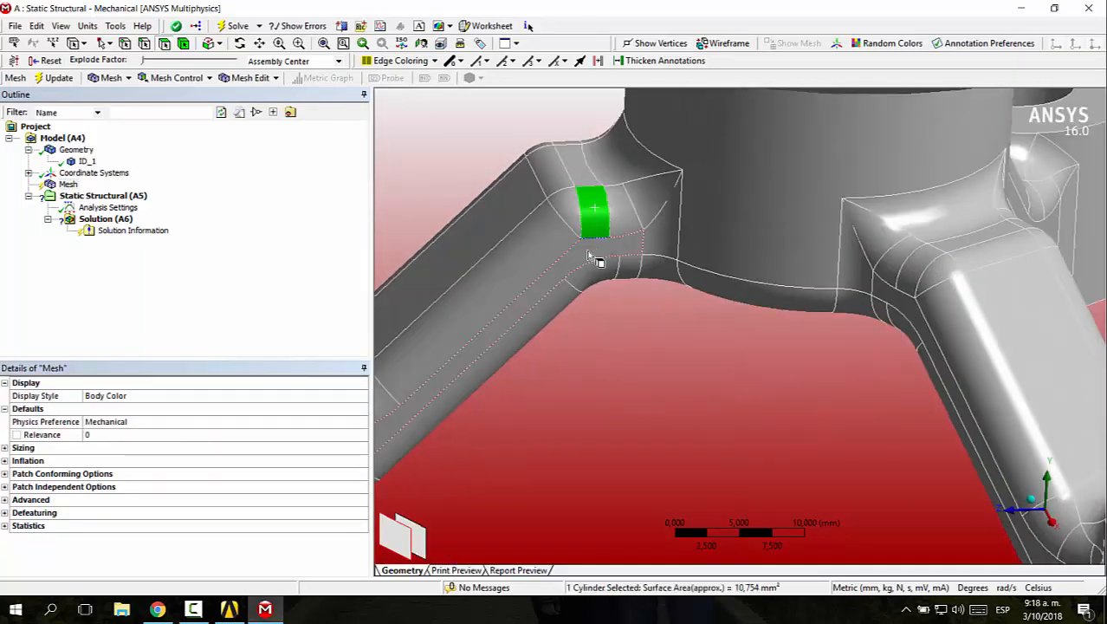
pyautogui.click(568, 209)
pyautogui.click(622, 208)
pyautogui.click(628, 268)
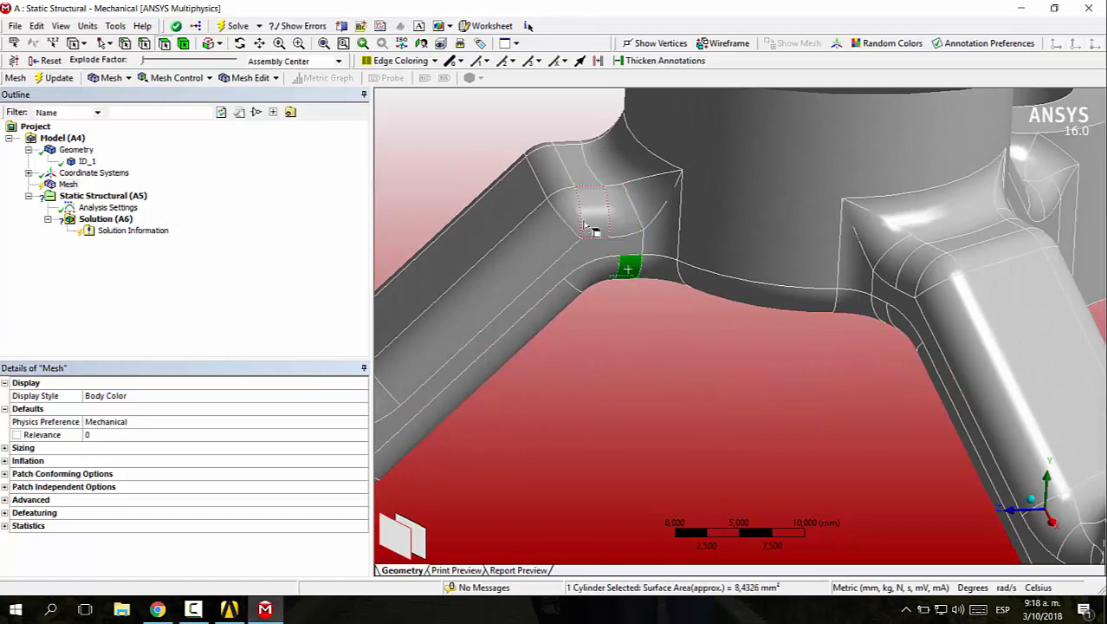
pyautogui.click(567, 212)
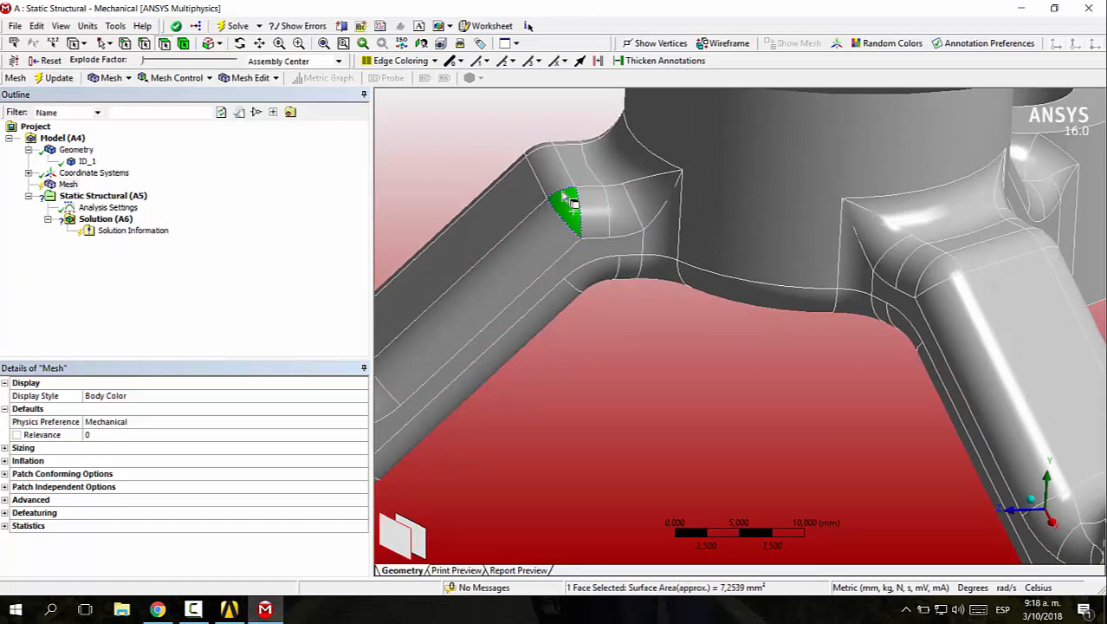
pyautogui.click(598, 282)
# Examine the small faces at the hub end of the bracket arm on the other side
pyautogui.moveTo(598, 282); pyautogui.dragTo(706, 246, button='middle')
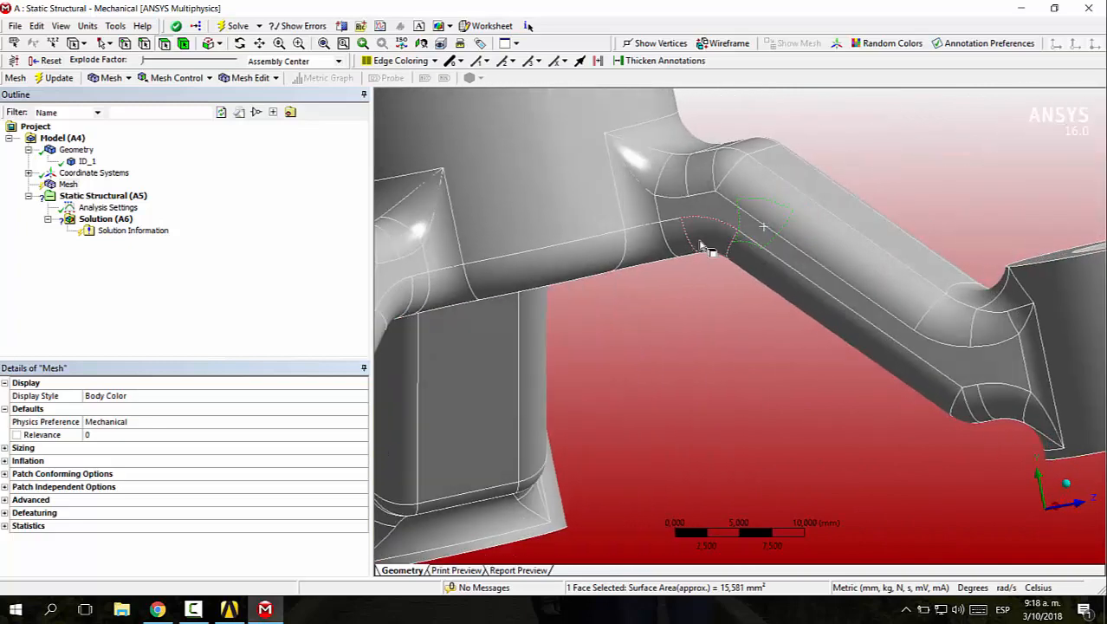
pyautogui.click(700, 241)
pyautogui.click(677, 236)
pyautogui.click(680, 174)
pyautogui.click(697, 175)
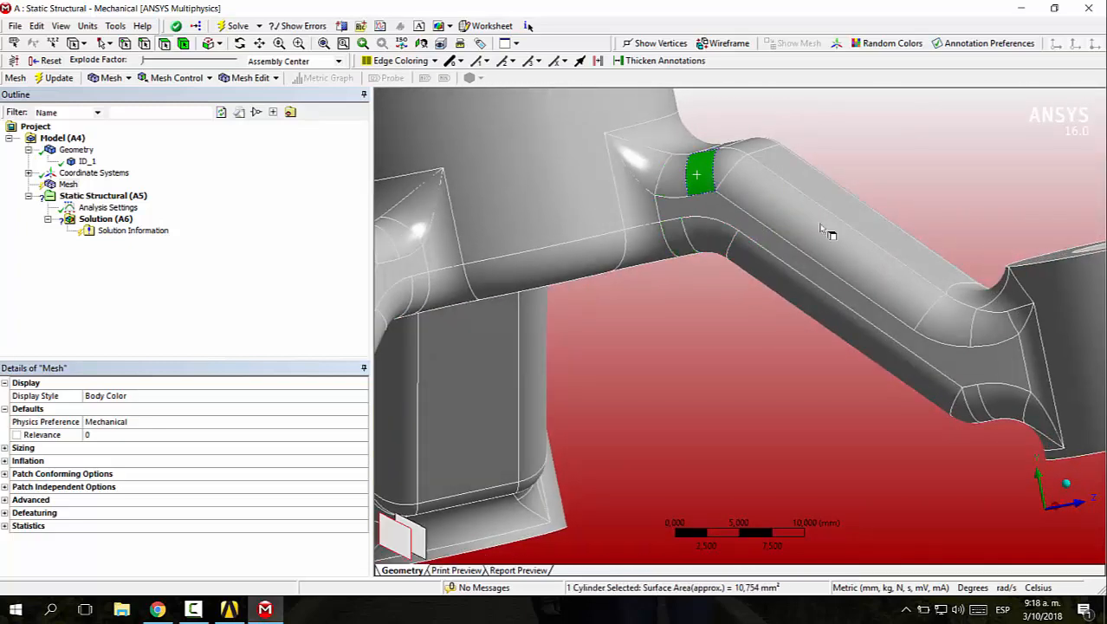
pyautogui.click(801, 271)
# Examine the small fillet faces where that arm joins its mounting boss, then clear the face selection
pyautogui.click(999, 327)
pyautogui.click(1034, 348)
pyautogui.click(1016, 316)
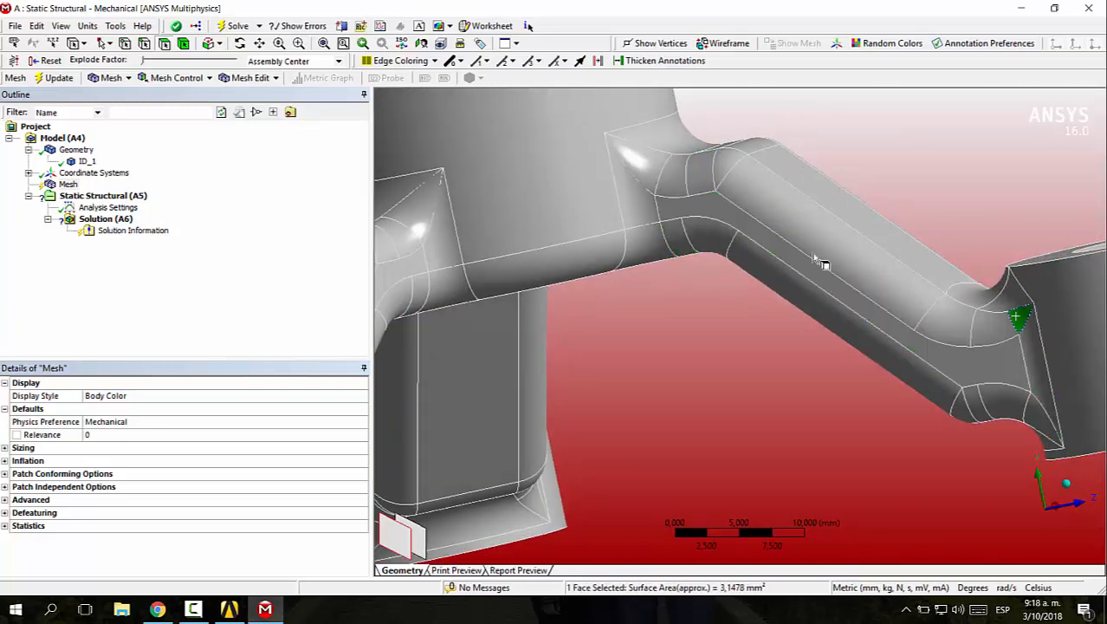
pyautogui.click(970, 298)
pyautogui.click(966, 316)
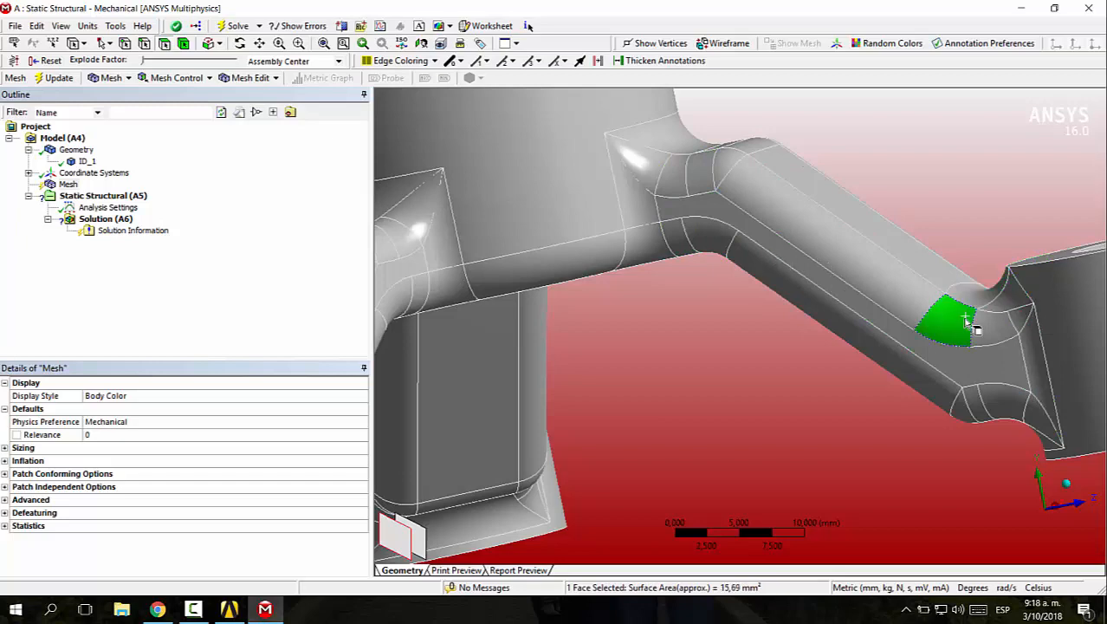
pyautogui.click(979, 411)
pyautogui.click(963, 411)
pyautogui.click(1012, 409)
pyautogui.click(1040, 412)
pyautogui.scroll(-3, 708, 398)
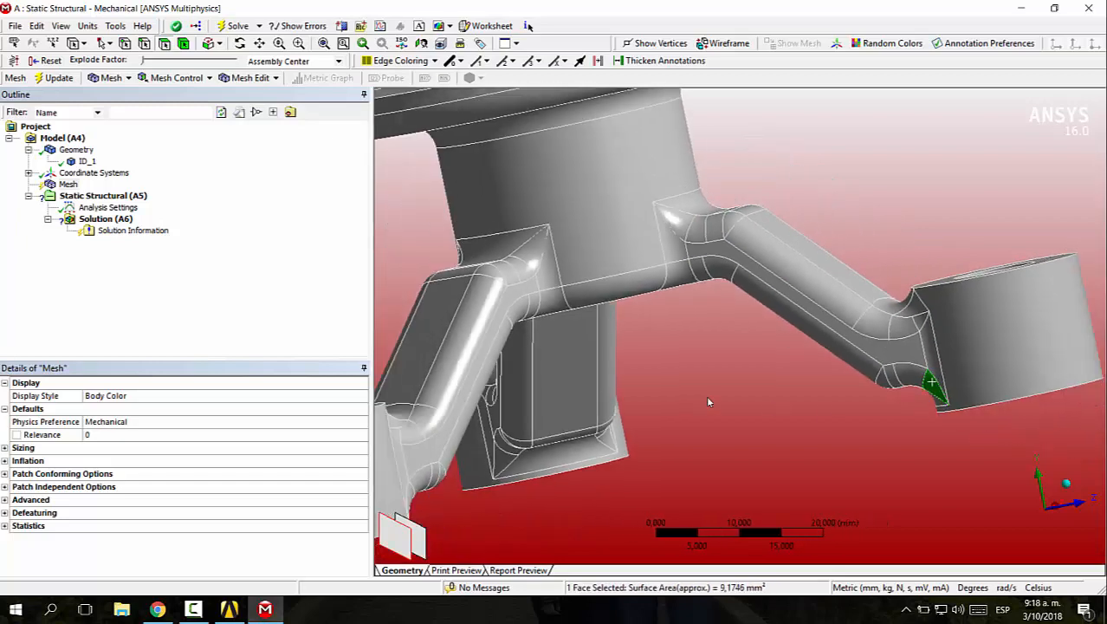
pyautogui.scroll(-4, 708, 401)
pyautogui.moveTo(710, 403); pyautogui.dragTo(828, 381, button='middle')
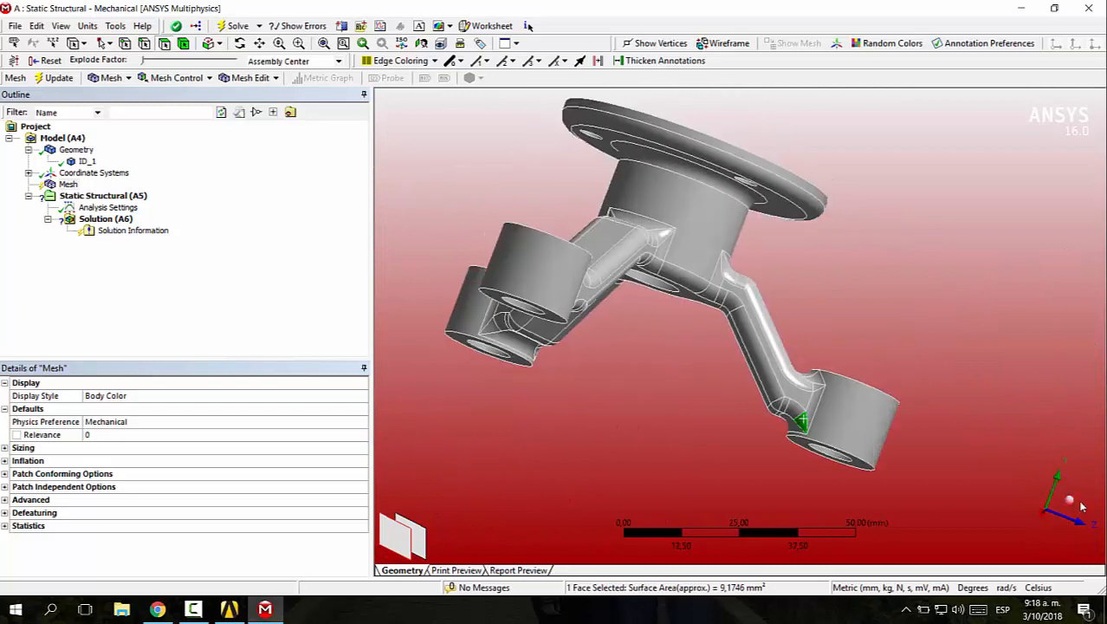
pyautogui.click(1068, 502)
pyautogui.click(607, 307)
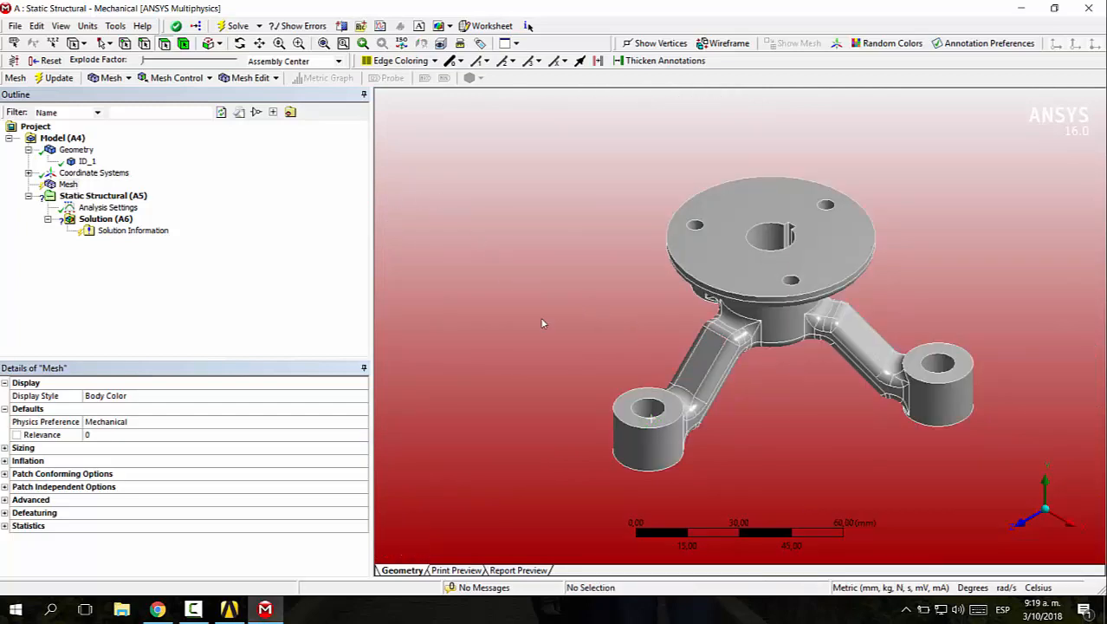
# Add a Virtual Topology object to the model
pyautogui.click(63, 138)
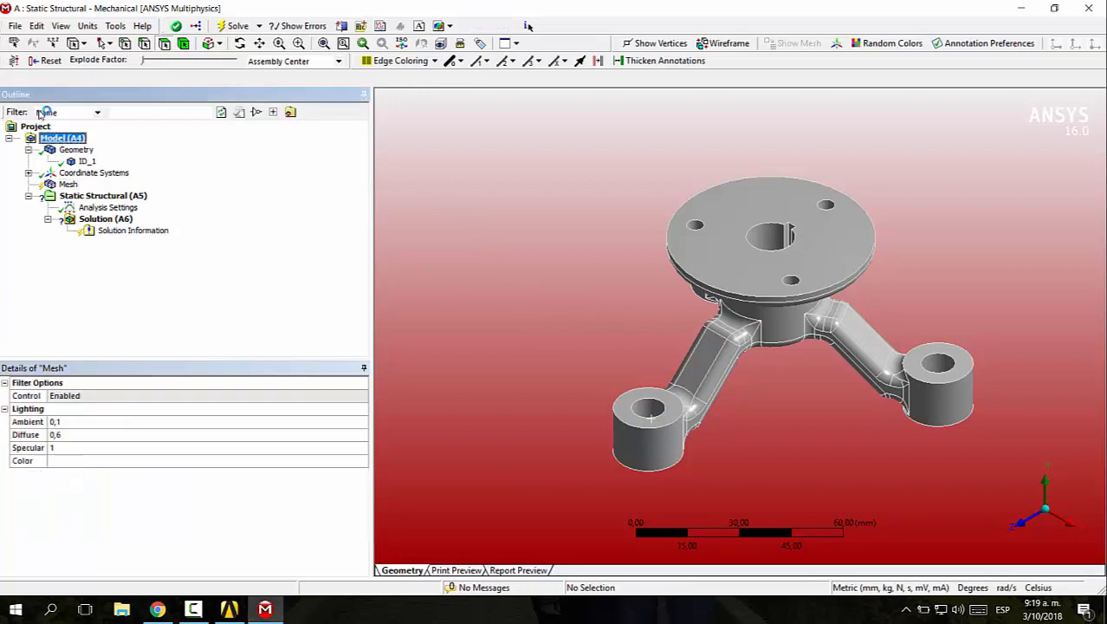
pyautogui.click(185, 77)
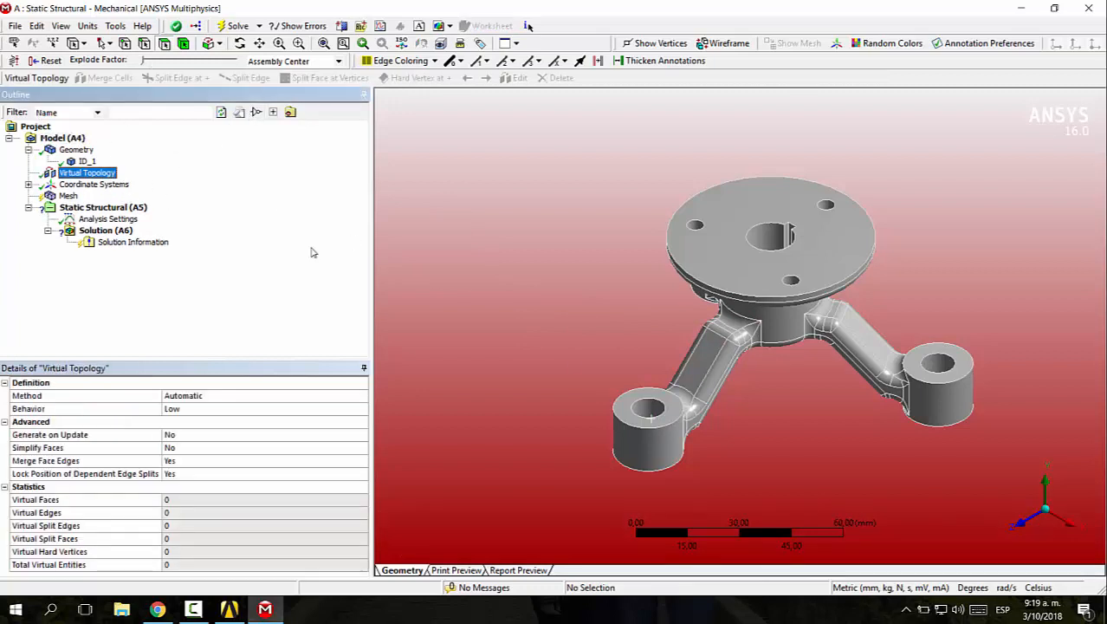
pyautogui.moveTo(755, 419); pyautogui.dragTo(636, 372, button='middle')
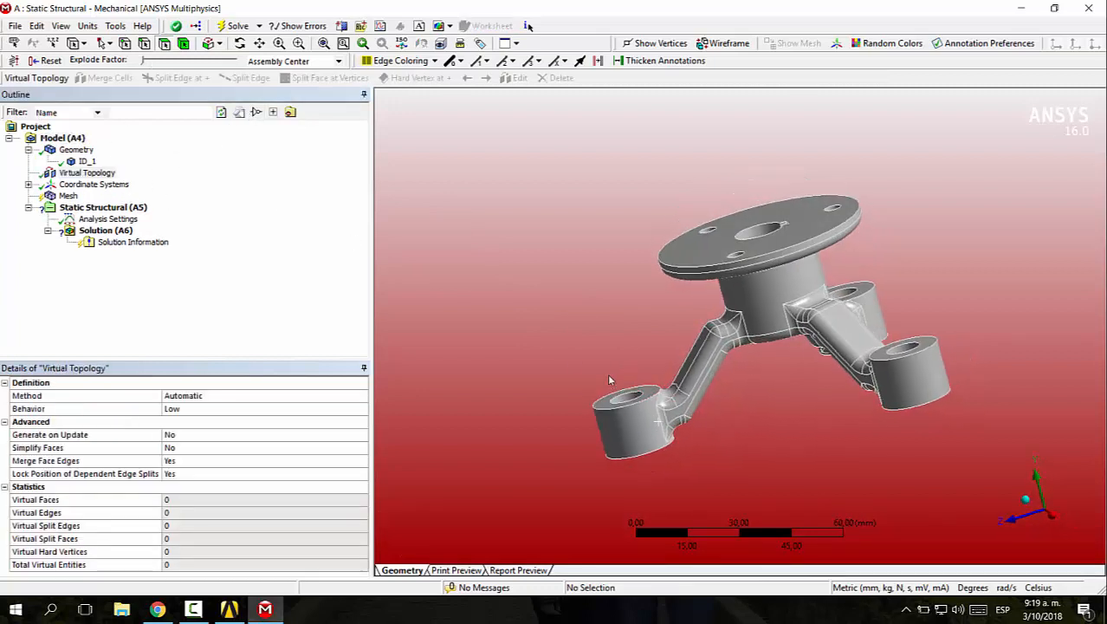
# Split the arm's flat side face near its mounting boss between the upper and lower fillet vertices using Split Face at Vertices
pyautogui.moveTo(610, 379); pyautogui.dragTo(747, 455, button='right')
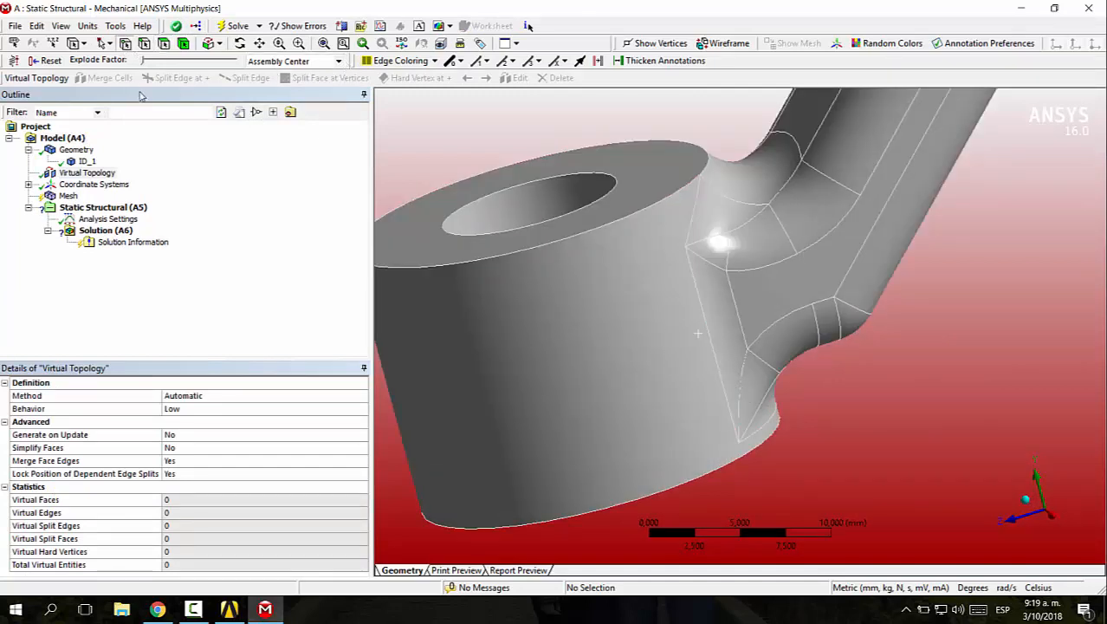
pyautogui.click(797, 254)
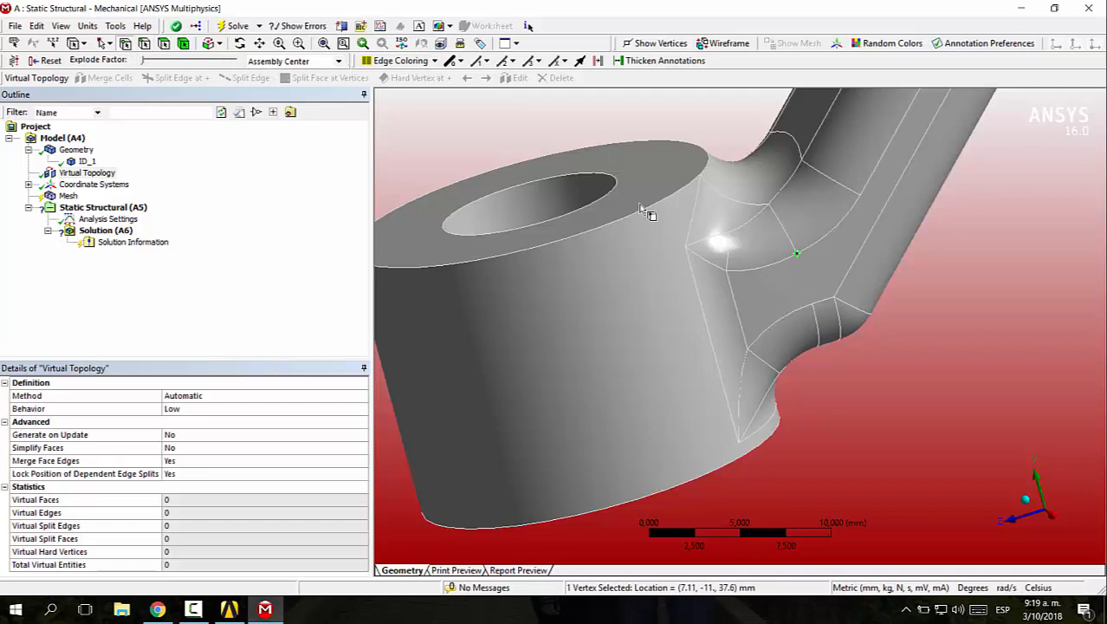
pyautogui.keyDown('ctrl'); pyautogui.click(813, 304); pyautogui.keyUp('ctrl')
pyautogui.moveTo(983, 394); pyautogui.dragTo(905, 398, button='middle')
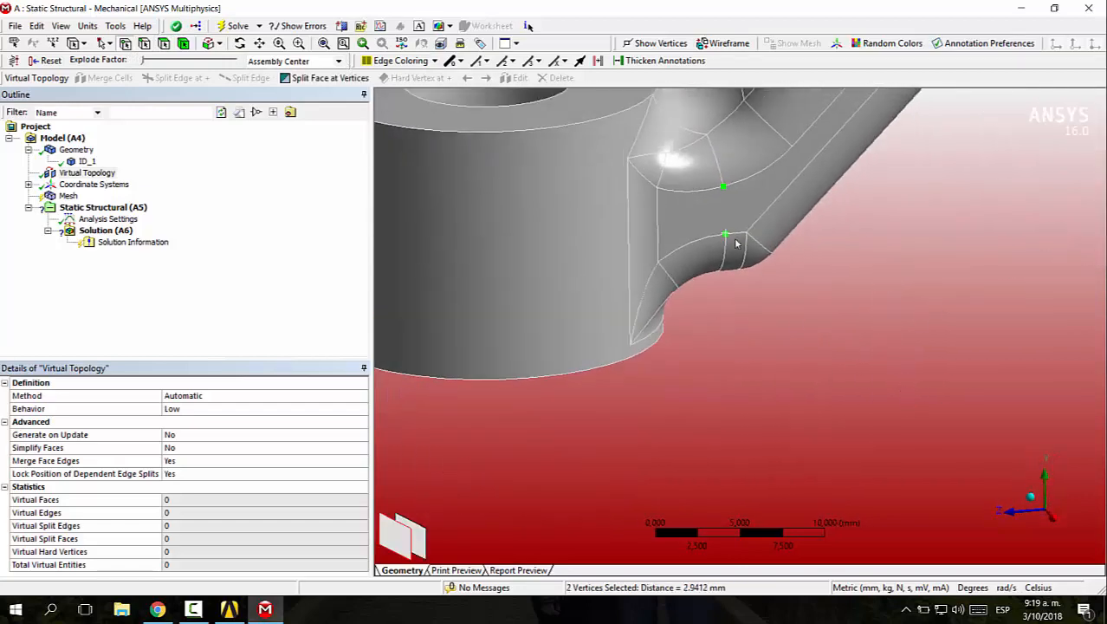
pyautogui.click(324, 78)
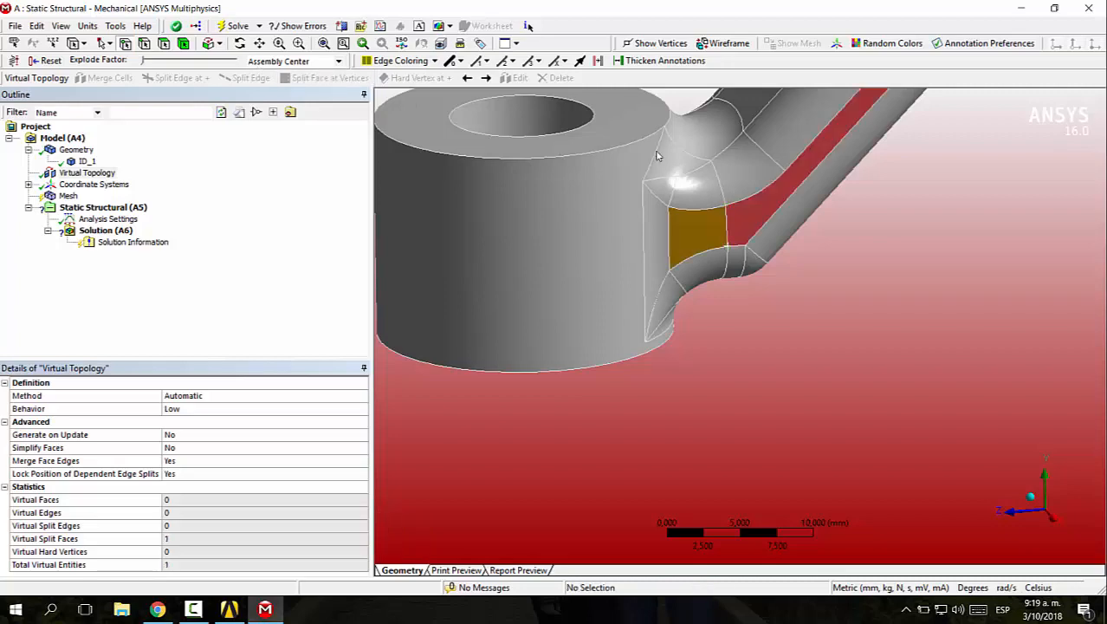
# Split the curved upper fillet face between that arm and its boss at its two opposite edge vertices
pyautogui.moveTo(659, 157); pyautogui.dragTo(710, 216, button='middle')
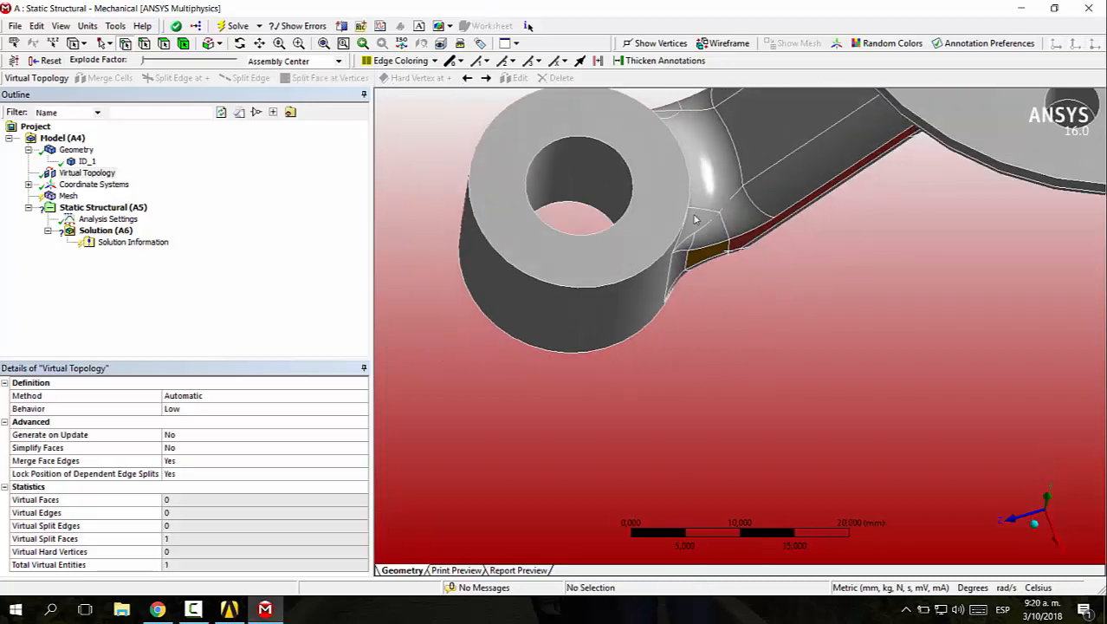
pyautogui.click(719, 211)
pyautogui.moveTo(701, 139); pyautogui.dragTo(565, 114, button='middle')
pyautogui.keyDown('ctrl'); pyautogui.click(678, 104); pyautogui.keyUp('ctrl')
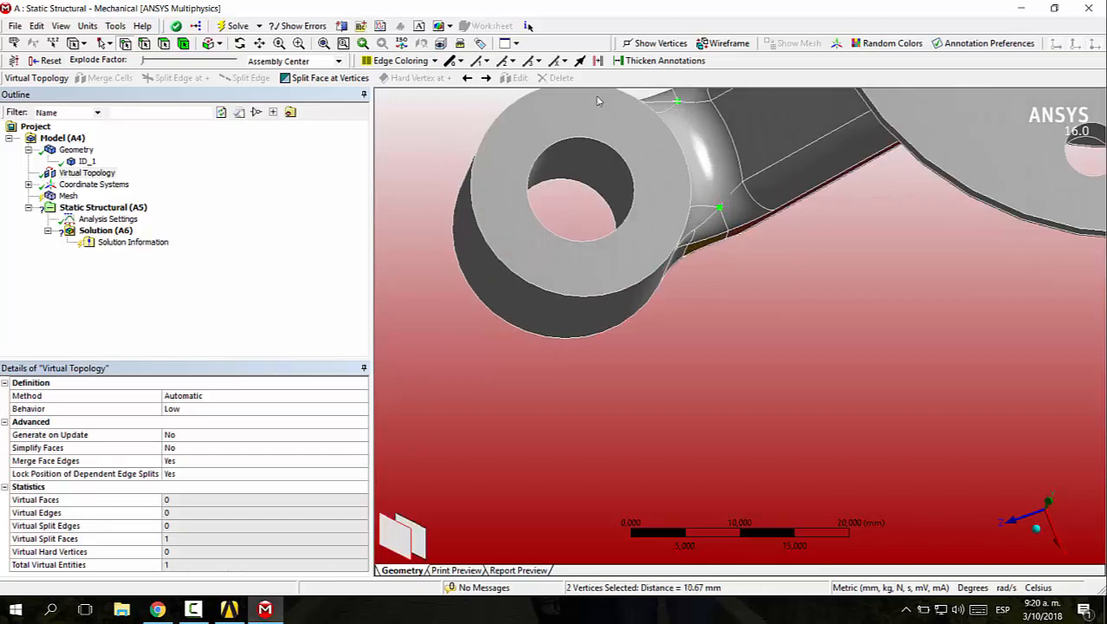
pyautogui.click(323, 78)
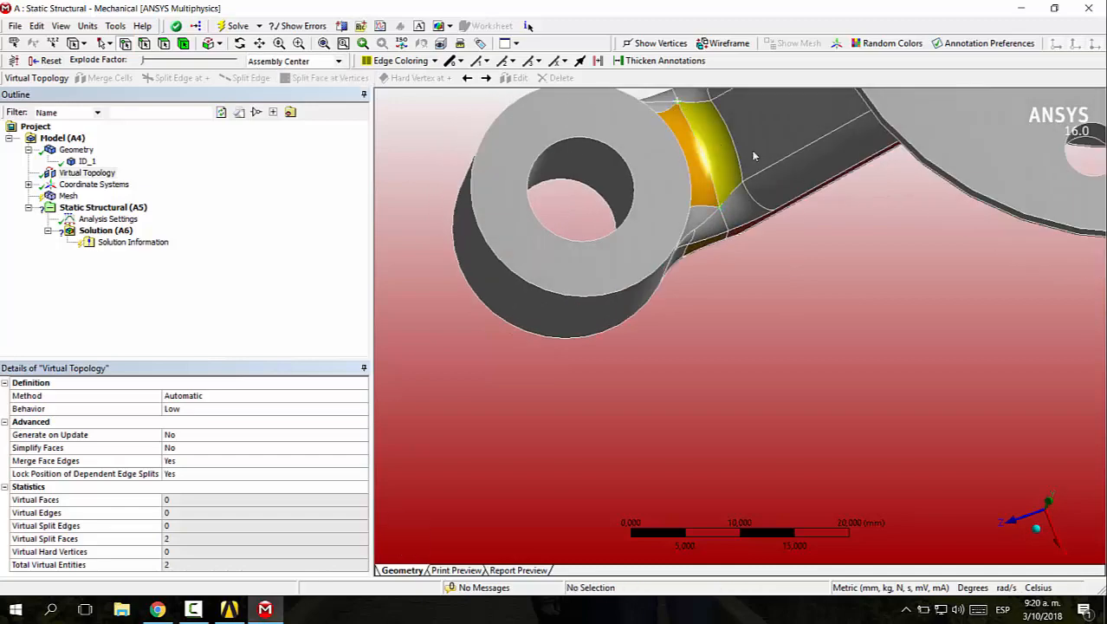
# Split the flat face on the opposite side of the same arm at the two fillet vertices near the boss
pyautogui.moveTo(749, 264); pyautogui.dragTo(600, 90, button='middle')
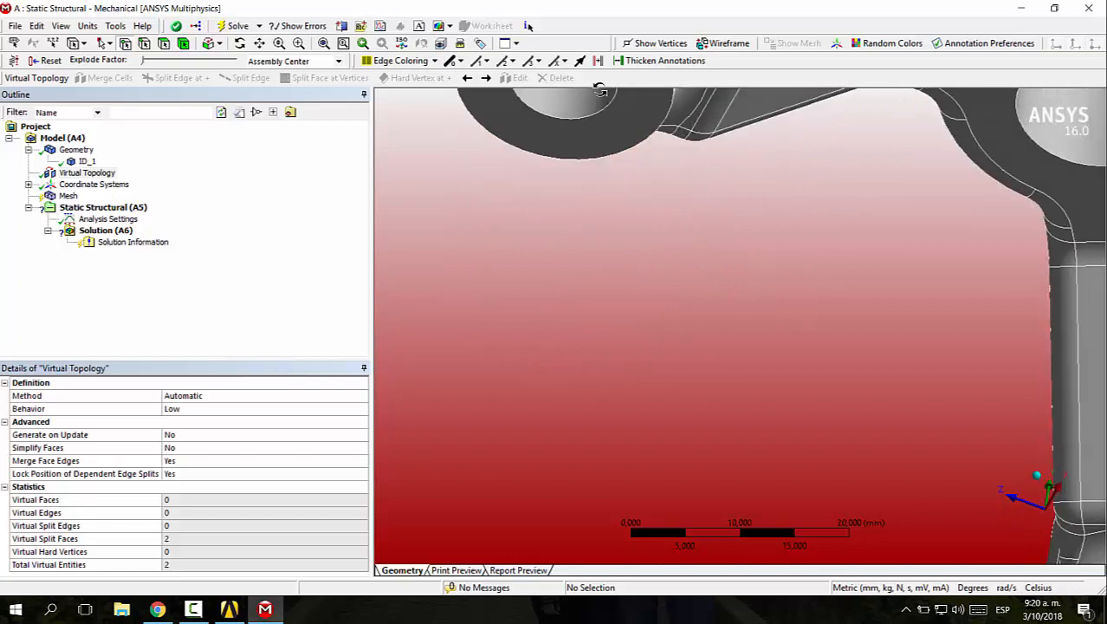
pyautogui.scroll(-2, 753, 146)
pyautogui.moveTo(747, 175); pyautogui.dragTo(875, 188, button='middle')
pyautogui.scroll(-3, 845, 175)
pyautogui.scroll(5, 774, 163)
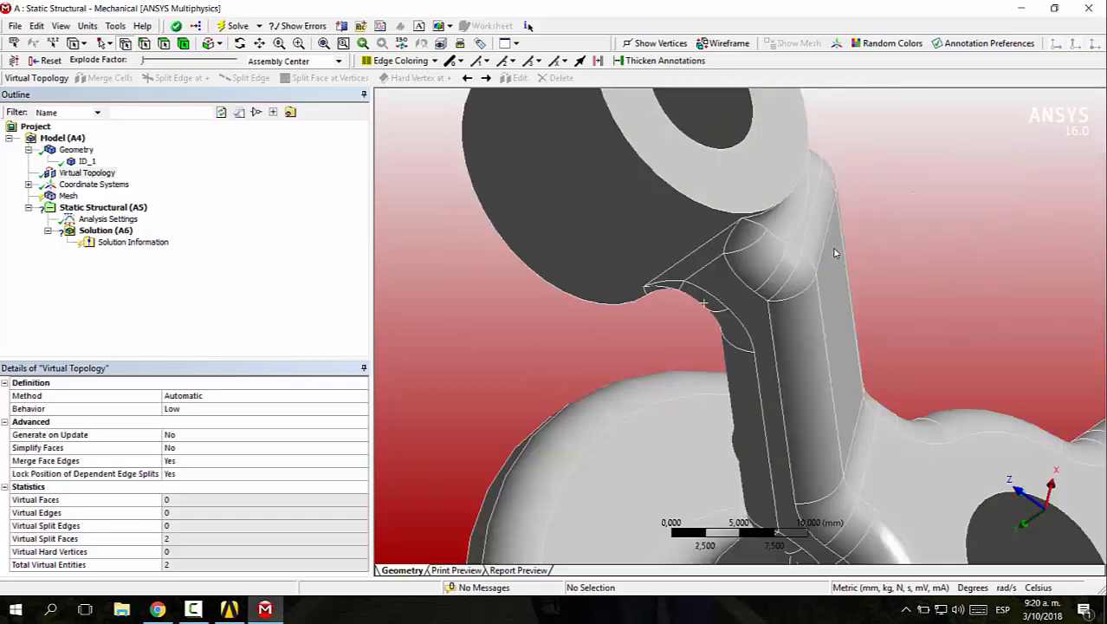
pyautogui.moveTo(835, 248); pyautogui.dragTo(777, 239, button='middle')
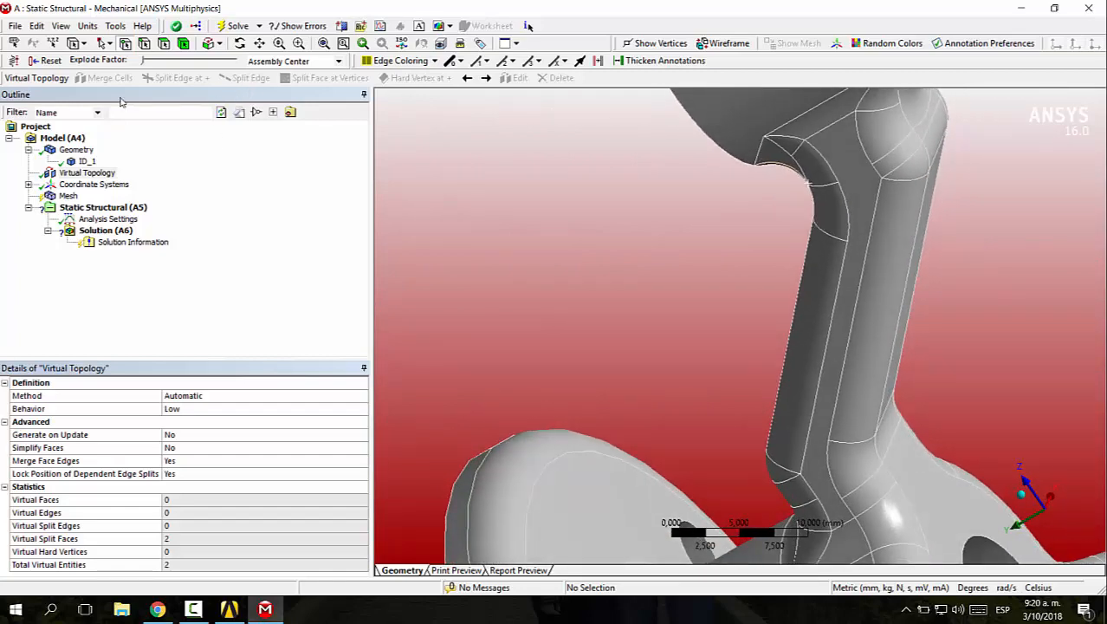
pyautogui.click(839, 183)
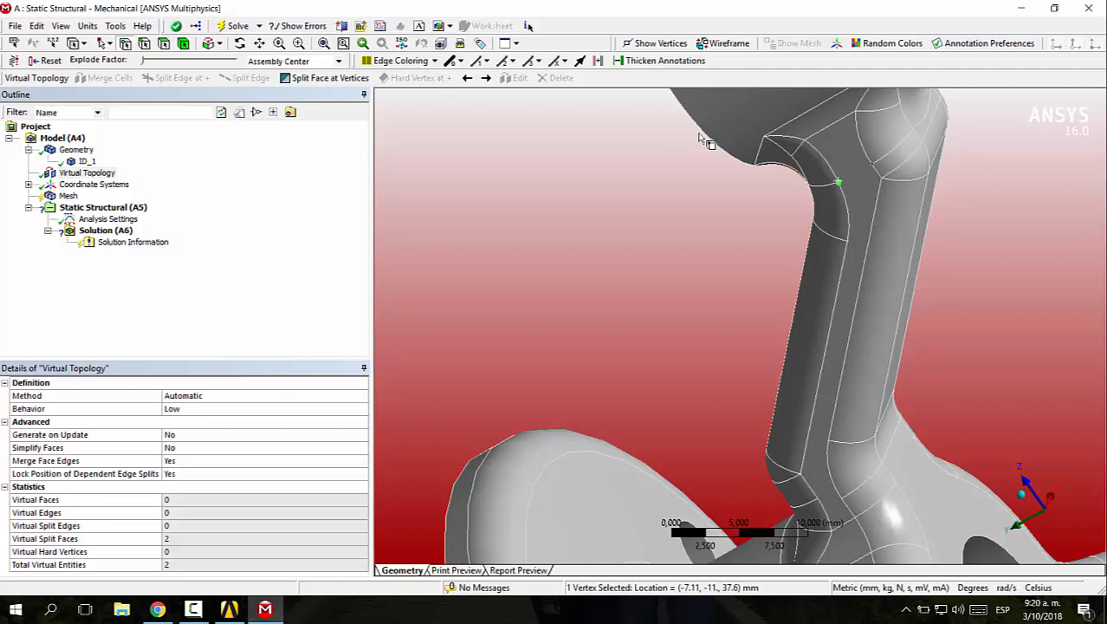
pyautogui.keyDown('ctrl'); pyautogui.click(870, 164); pyautogui.keyUp('ctrl')
pyautogui.click(325, 78)
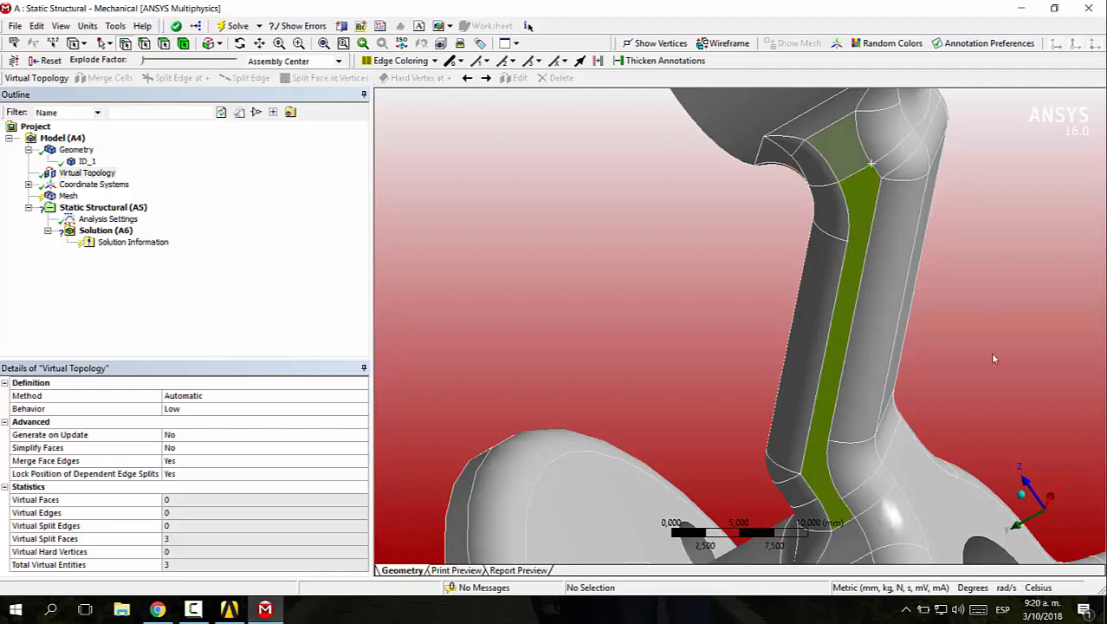
# Split another arm's flat side face at the upper and lower fillet vertices near its mounting boss
pyautogui.click(1022, 496)
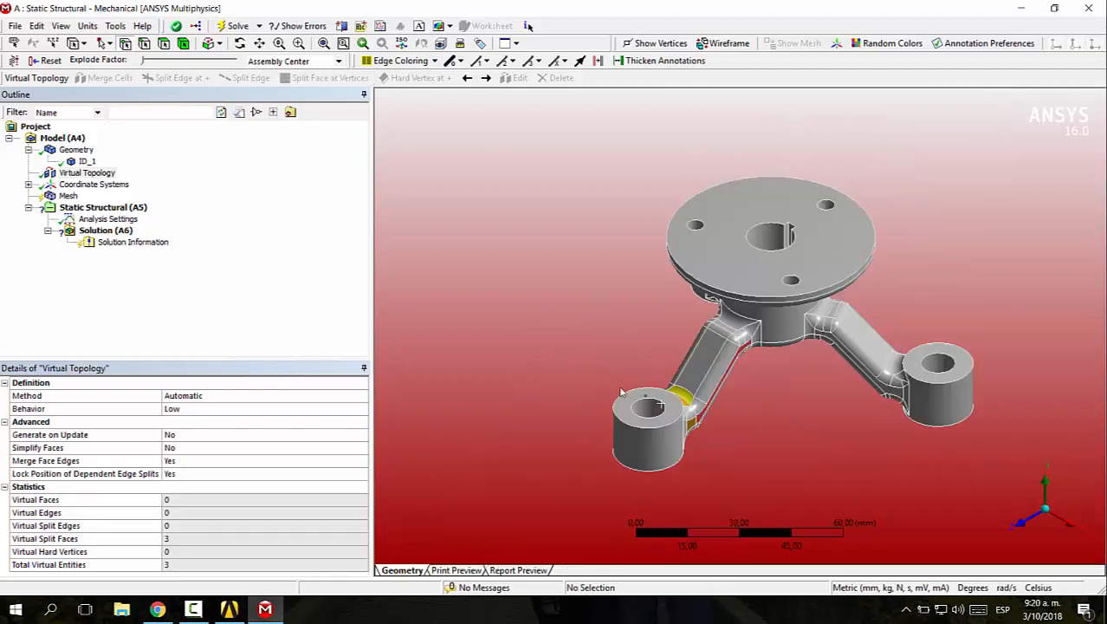
pyautogui.moveTo(612, 383); pyautogui.dragTo(801, 487, button='right')
pyautogui.moveTo(688, 460); pyautogui.dragTo(667, 417, button='middle')
pyautogui.scroll(-4, 660, 384)
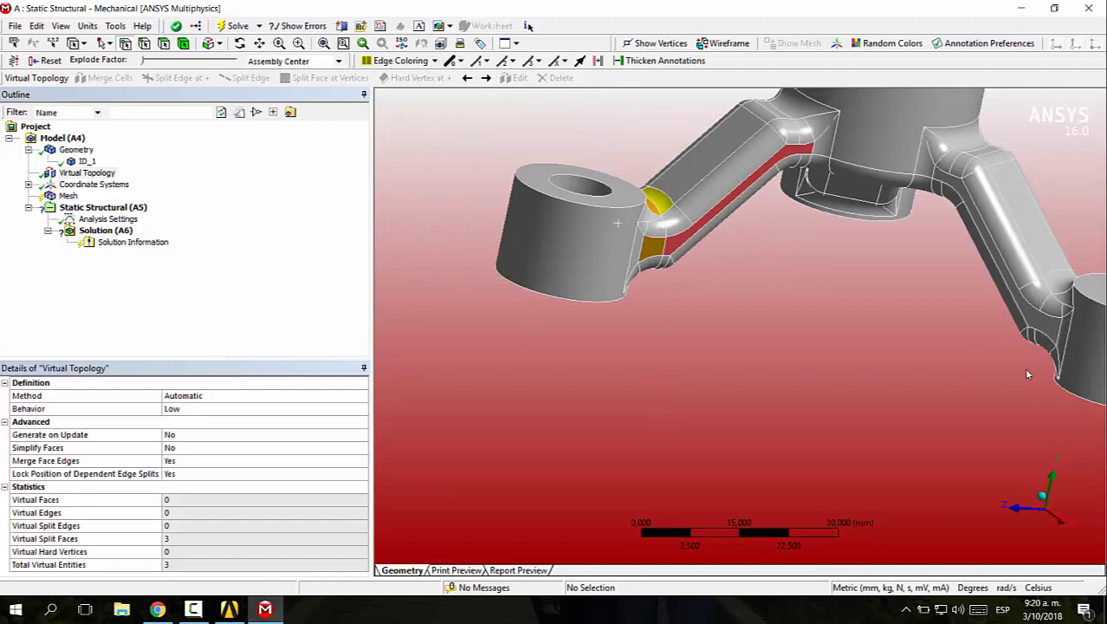
pyautogui.moveTo(951, 350); pyautogui.dragTo(806, 347, button='middle')
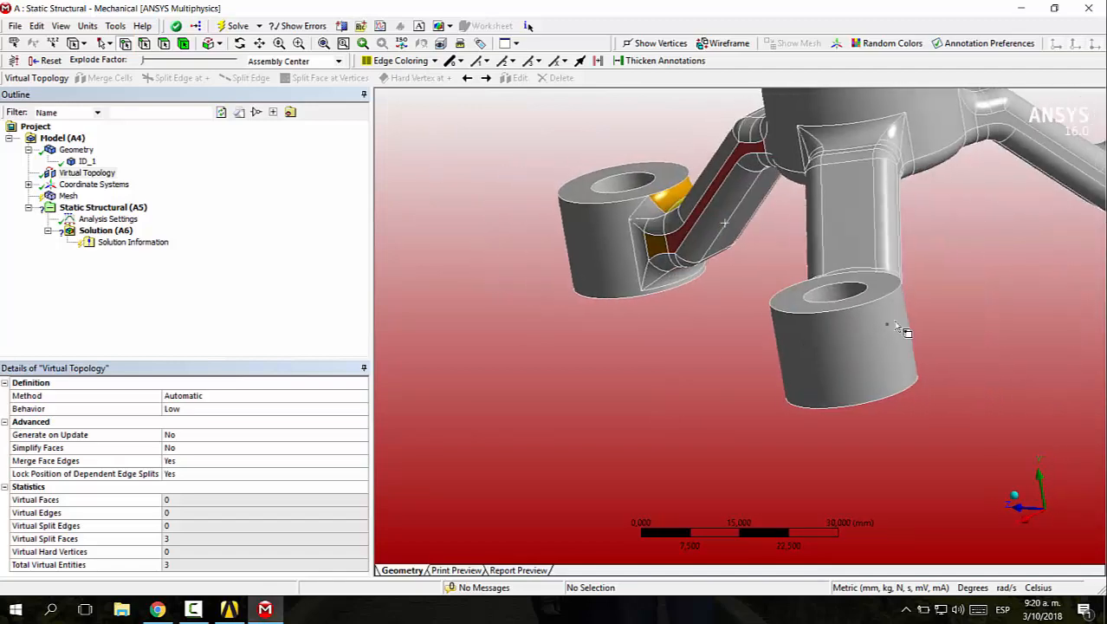
pyautogui.moveTo(977, 303); pyautogui.dragTo(833, 337, button='middle')
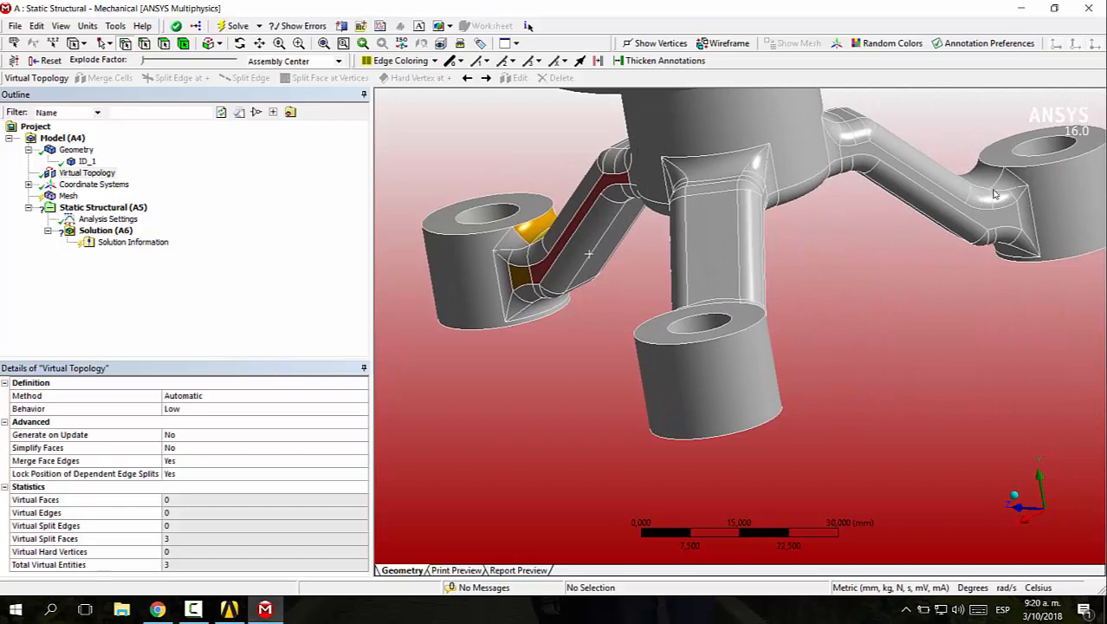
pyautogui.moveTo(712, 421); pyautogui.dragTo(938, 274, button='middle')
pyautogui.scroll(5, 969, 318)
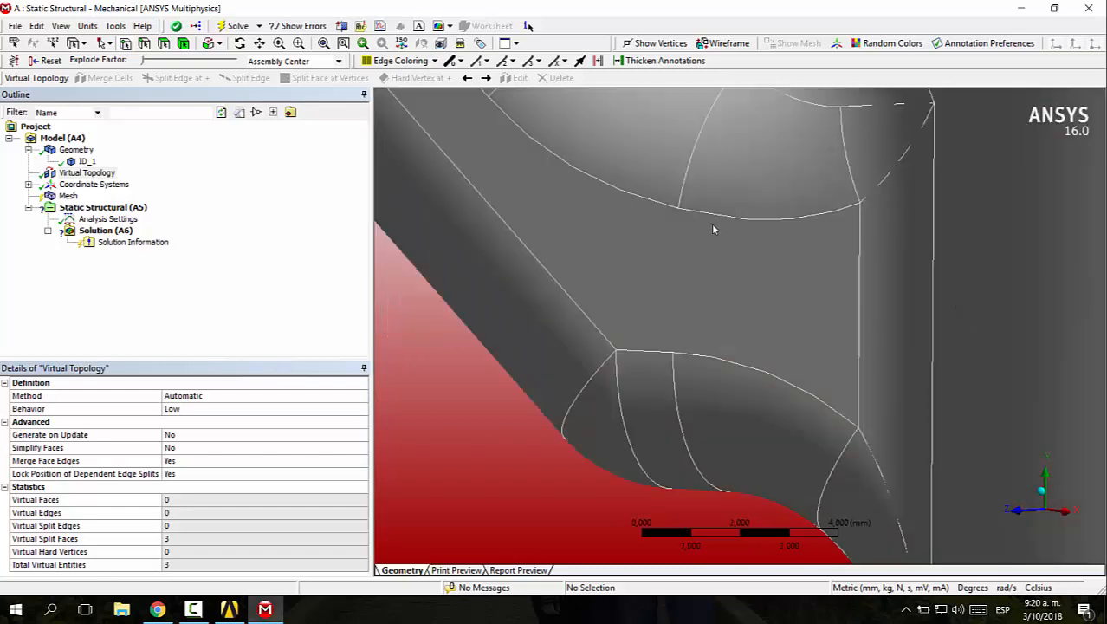
pyautogui.click(678, 208)
pyautogui.keyDown('ctrl'); pyautogui.click(673, 353); pyautogui.keyUp('ctrl')
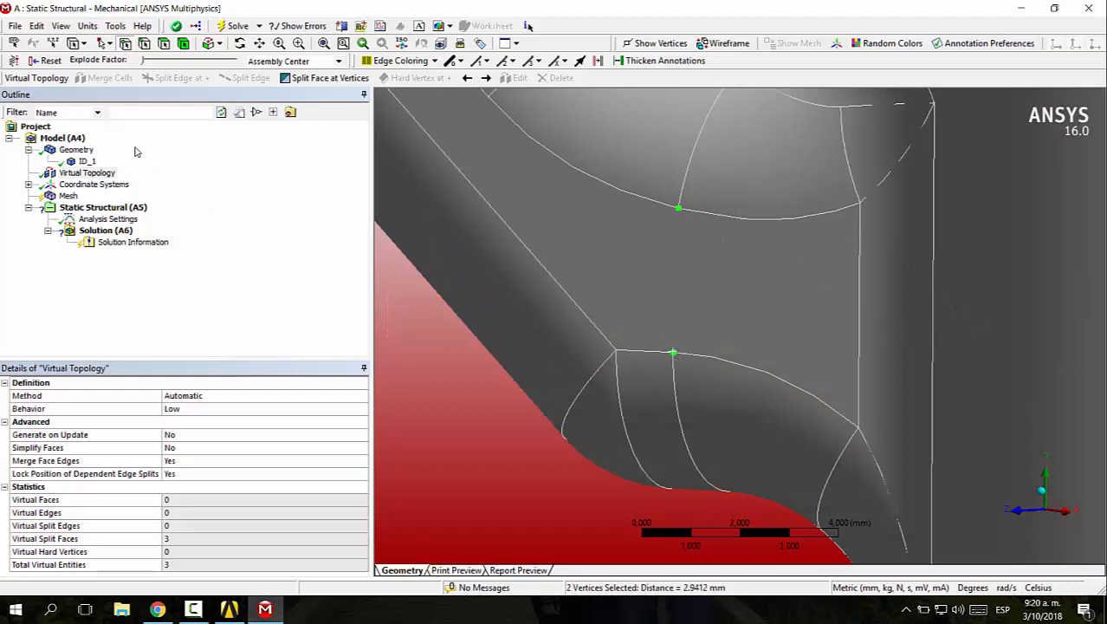
pyautogui.click(322, 78)
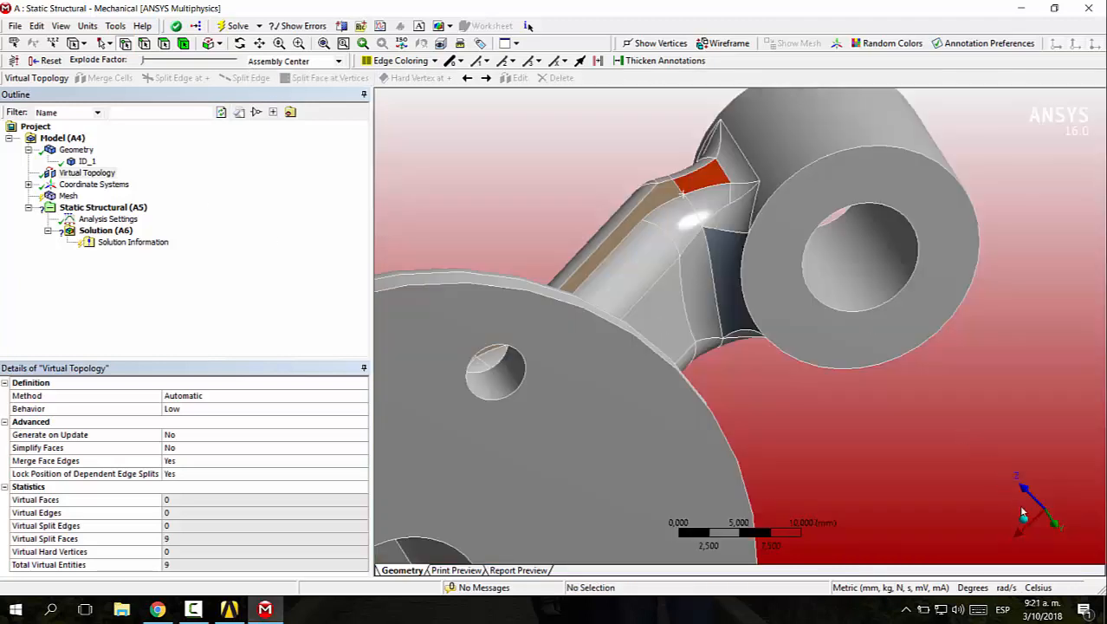
# Split the upper fillet face where an arm meets the hub cylinder, using the vertices on its two side edges
pyautogui.click(1024, 515)
pyautogui.scroll(5, 806, 391)
pyautogui.scroll(-4, 807, 395)
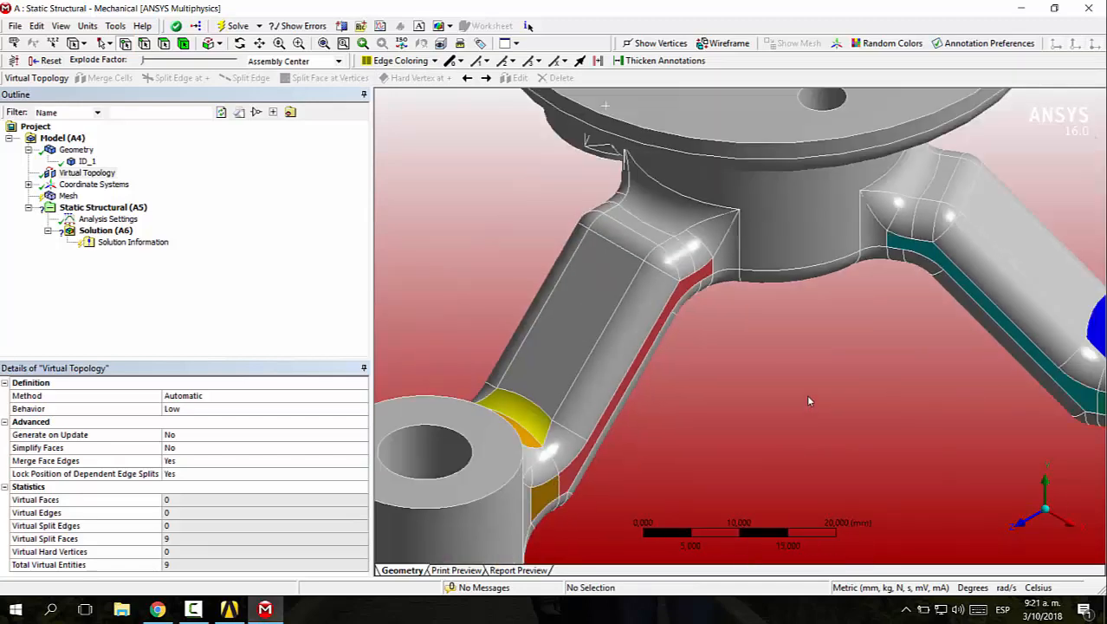
pyautogui.moveTo(791, 386)
pyautogui.mouseDown(button='middle')
pyautogui.moveTo(770, 381)
pyautogui.moveTo(885, 425)
pyautogui.moveTo(828, 375)
pyautogui.moveTo(531, 388)
pyautogui.moveTo(732, 388)
pyautogui.moveTo(660, 383)
pyautogui.moveTo(788, 401)
pyautogui.mouseUp(button='middle')
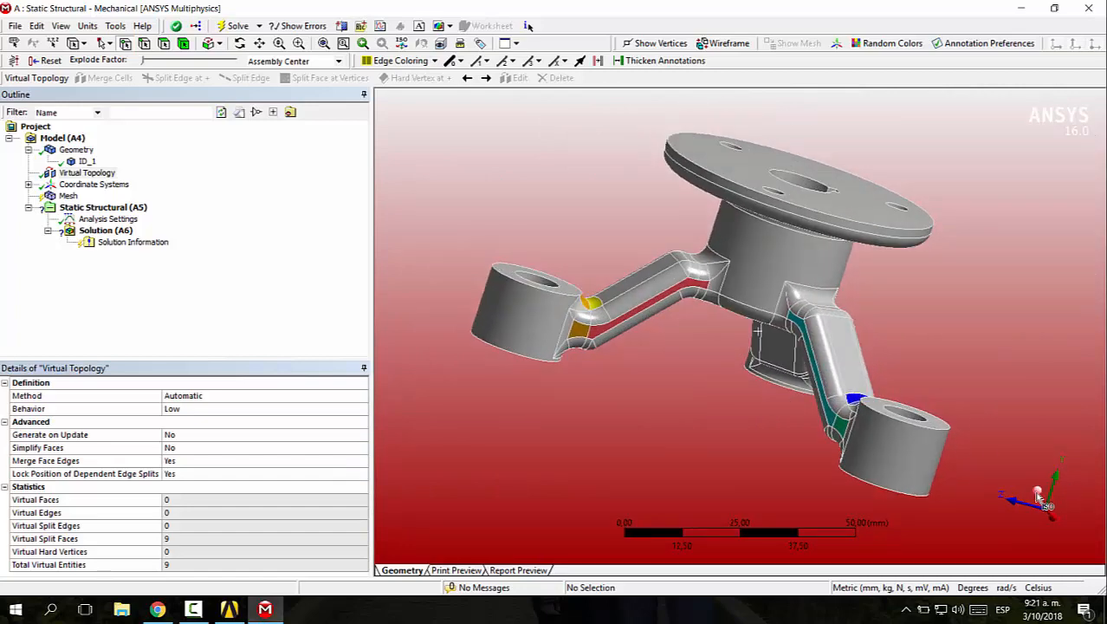
pyautogui.click(1041, 498)
pyautogui.moveTo(695, 282); pyautogui.dragTo(827, 393, button='right')
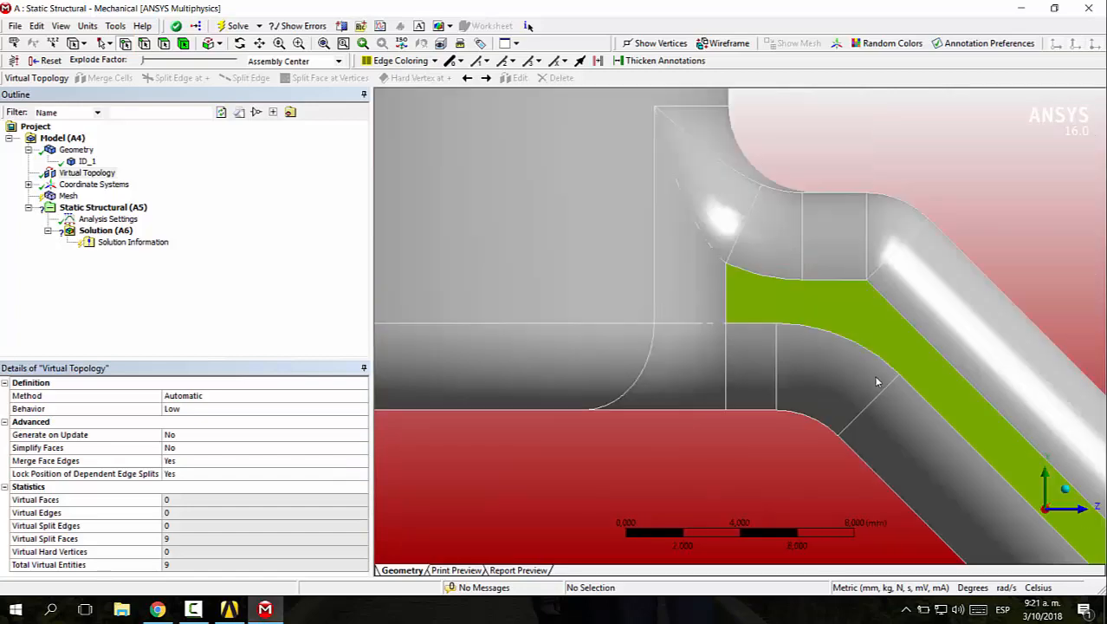
pyautogui.scroll(-4, 919, 259)
pyautogui.moveTo(912, 262); pyautogui.dragTo(874, 282, button='middle')
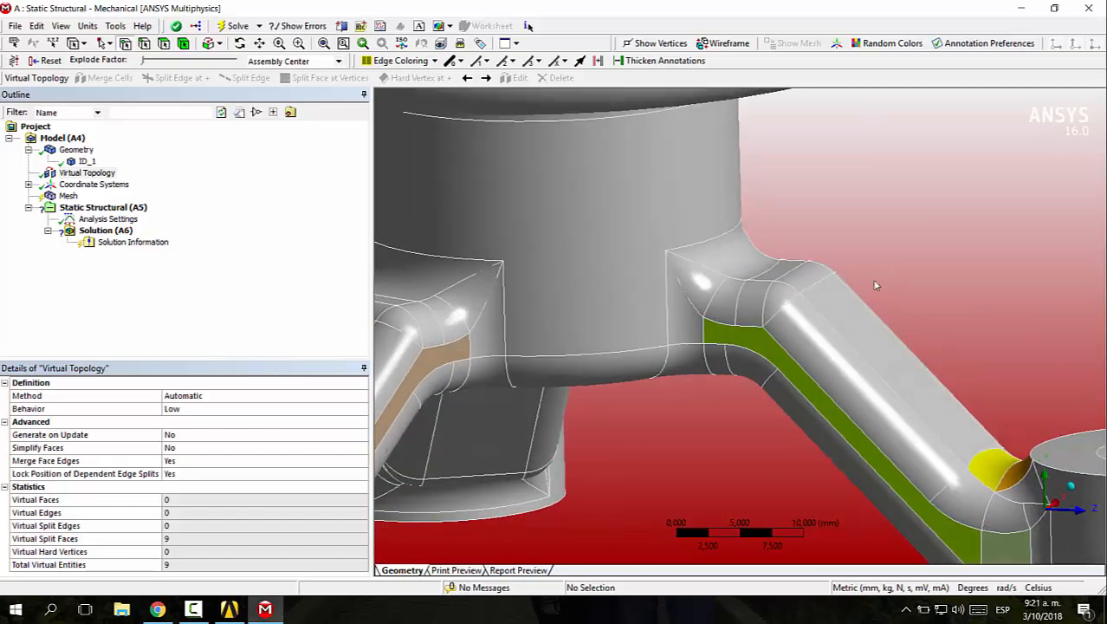
pyautogui.moveTo(780, 267); pyautogui.dragTo(814, 303, button='middle')
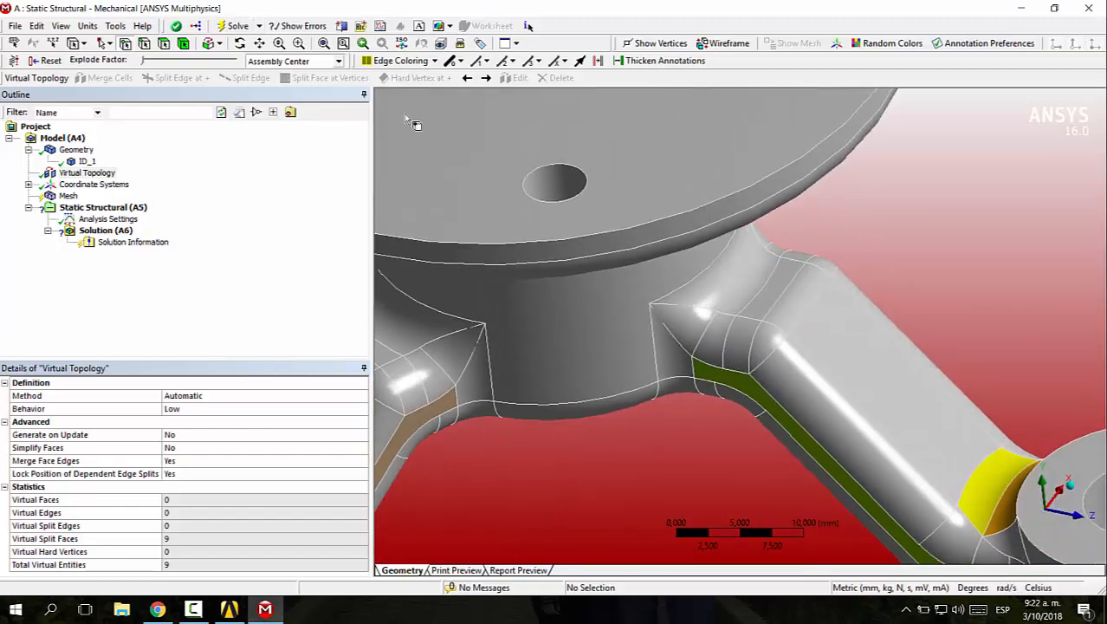
pyautogui.click(766, 251)
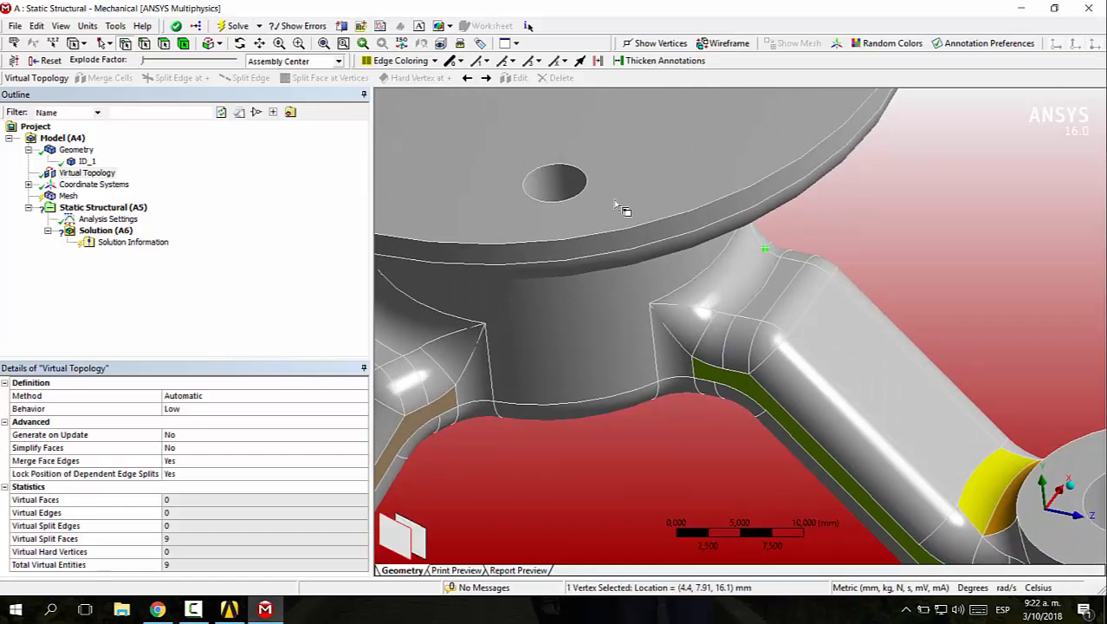
pyautogui.moveTo(827, 304); pyautogui.dragTo(697, 341, button='middle')
pyautogui.keyDown('ctrl'); pyautogui.click(684, 334); pyautogui.keyUp('ctrl')
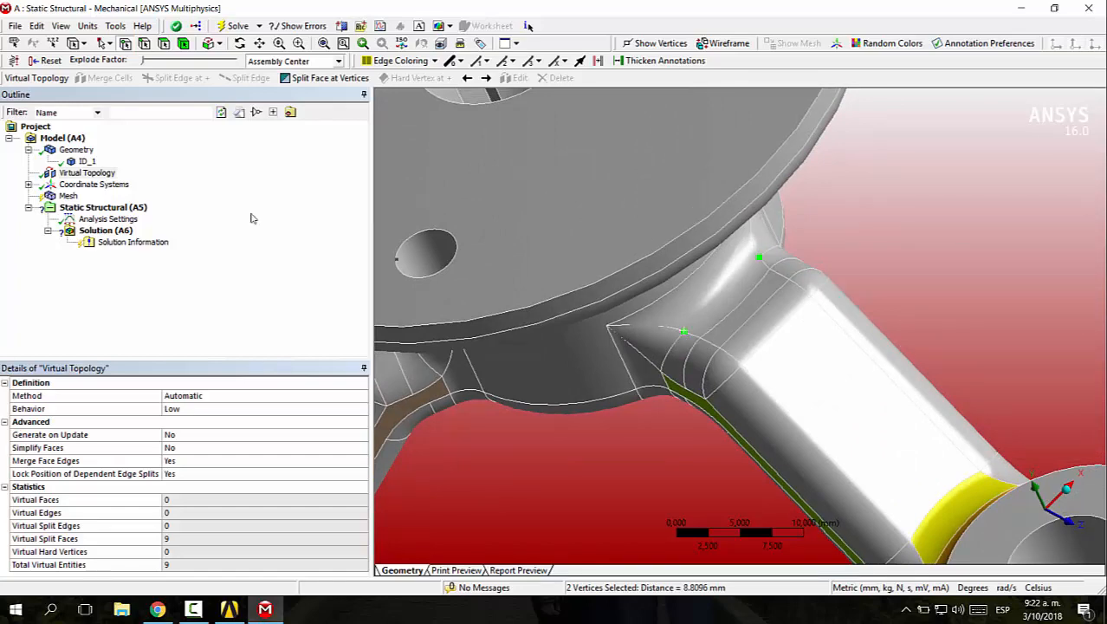
pyautogui.click(324, 77)
# Split the hub's underside face across the root of that arm between the two opposite fillet vertices
pyautogui.moveTo(726, 320); pyautogui.dragTo(724, 365, button='middle')
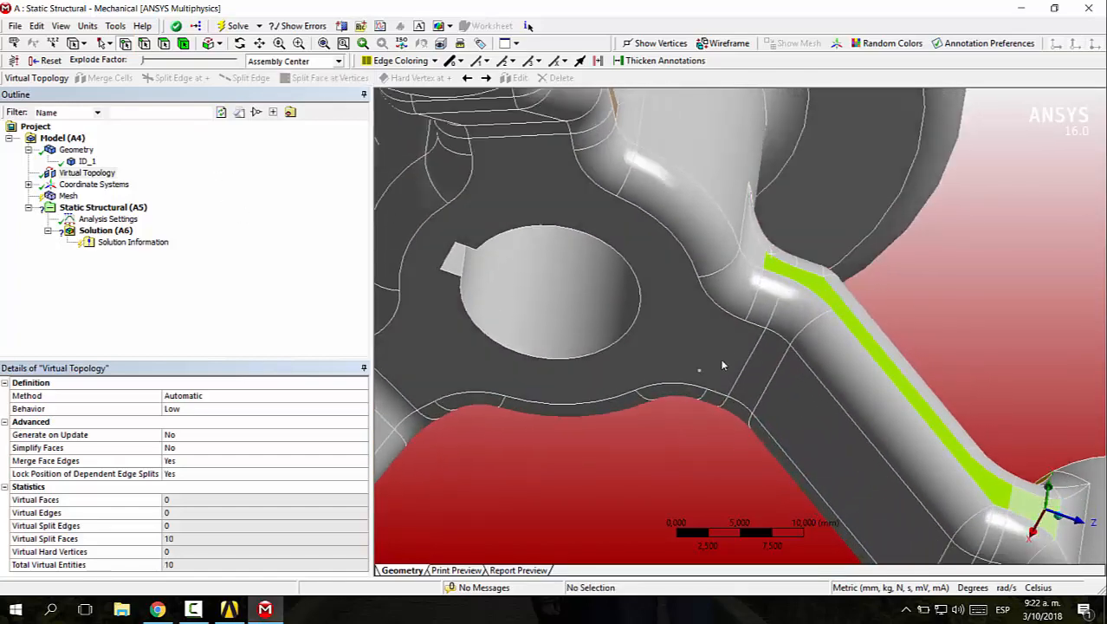
pyautogui.click(746, 321)
pyautogui.keyDown('ctrl'); pyautogui.click(715, 394); pyautogui.keyUp('ctrl')
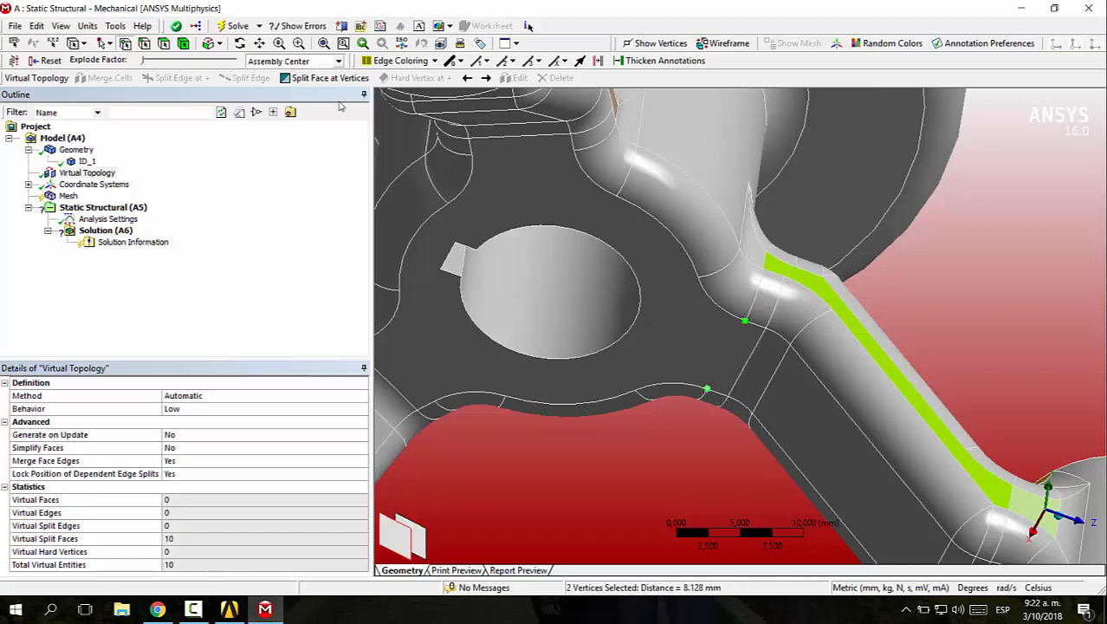
pyautogui.click(322, 78)
# Split the hub's underside face across the root of the neighbouring arm at its two fillet vertices
pyautogui.scroll(-4, 603, 272)
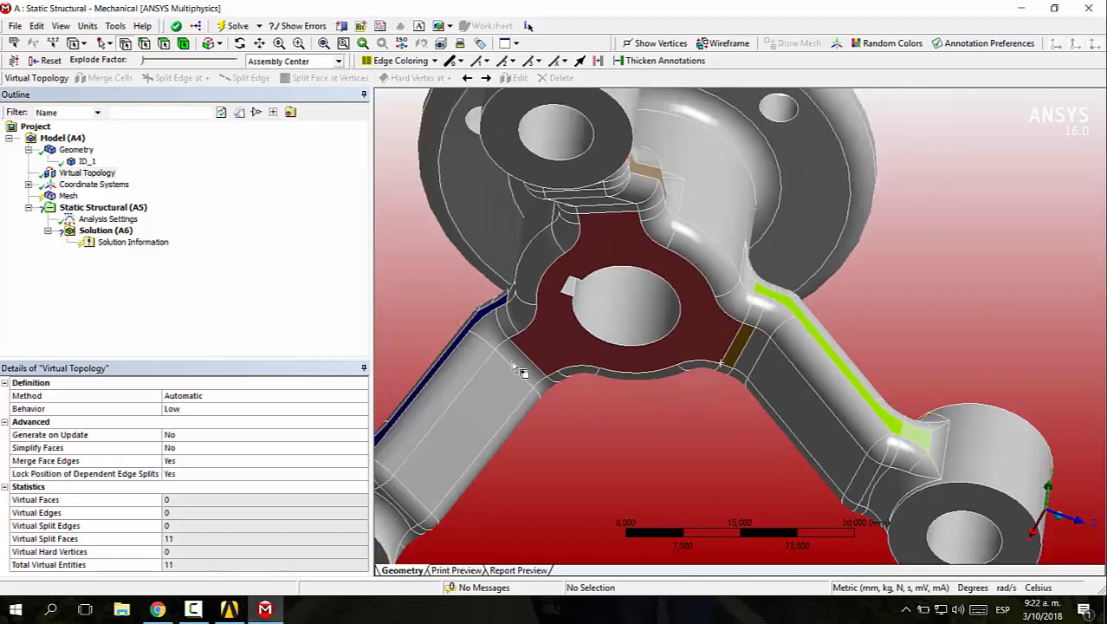
pyautogui.moveTo(577, 376); pyautogui.dragTo(572, 327, button='middle')
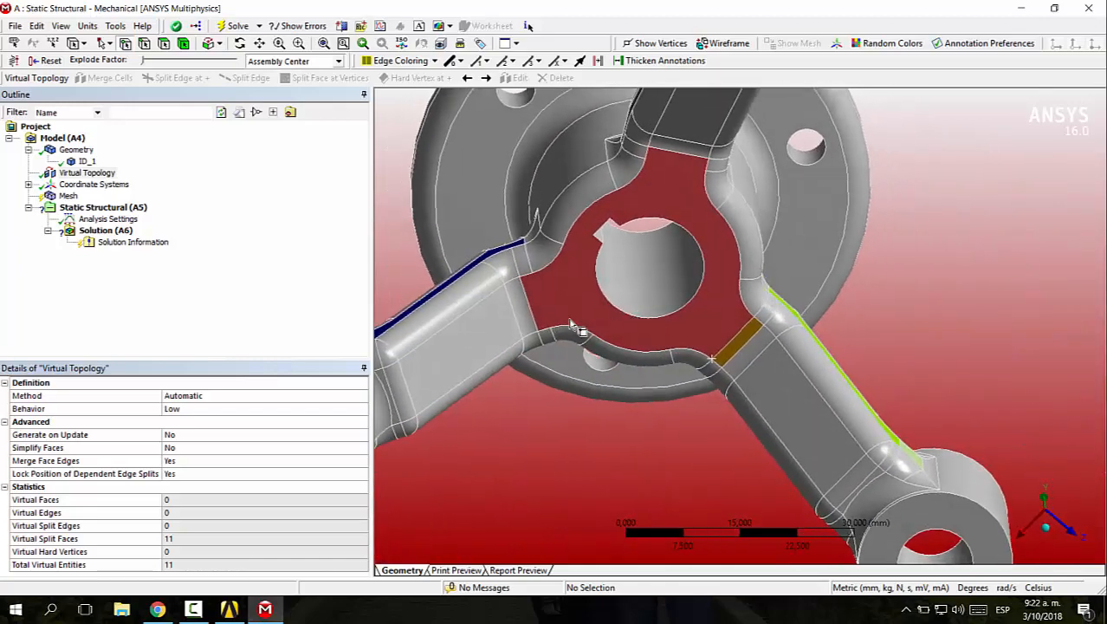
pyautogui.click(533, 277)
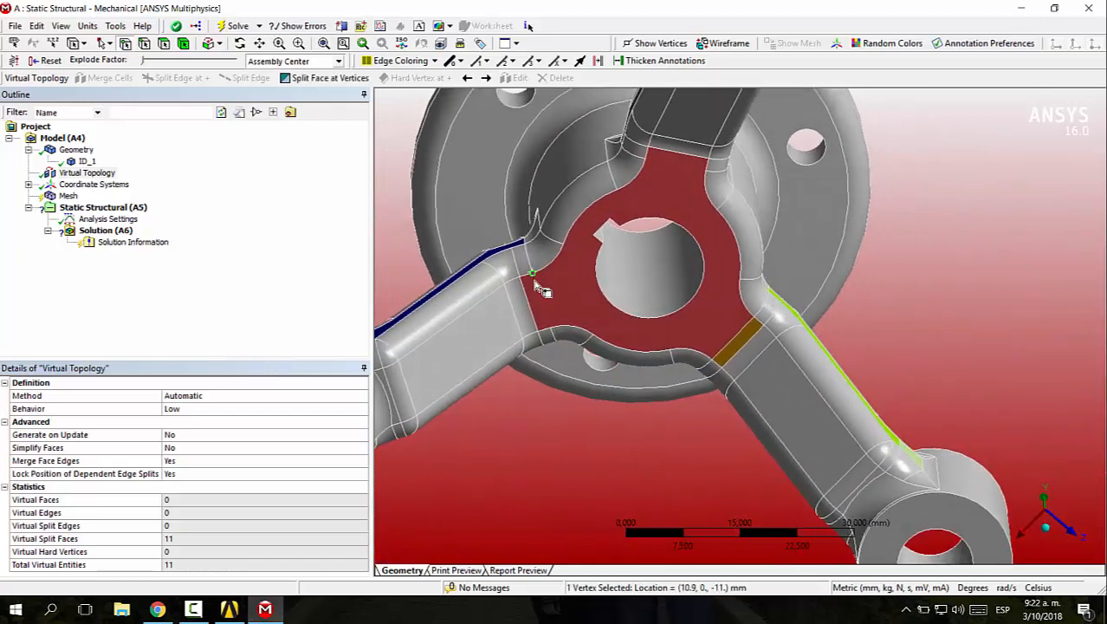
pyautogui.click(310, 79)
# Examine the split faces around the arms, at both their hub ends and their mounting boss ends
pyautogui.moveTo(587, 274); pyautogui.dragTo(641, 364, button='middle')
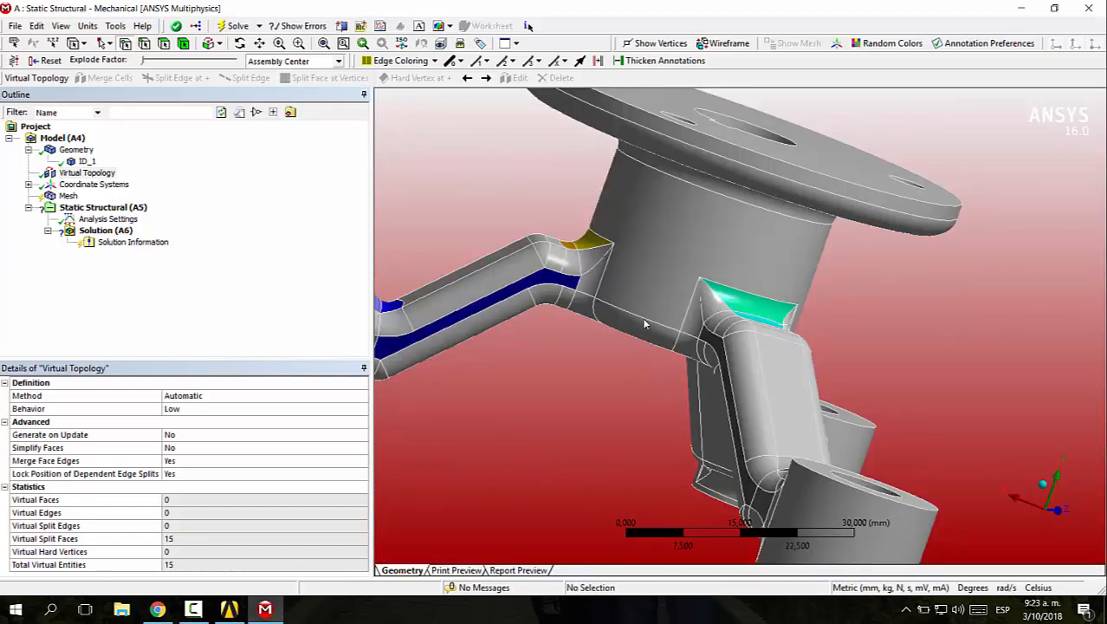
pyautogui.moveTo(643, 324); pyautogui.dragTo(901, 273, button='middle')
pyautogui.moveTo(728, 253); pyautogui.dragTo(908, 314, button='right')
pyautogui.scroll(-4, 908, 308)
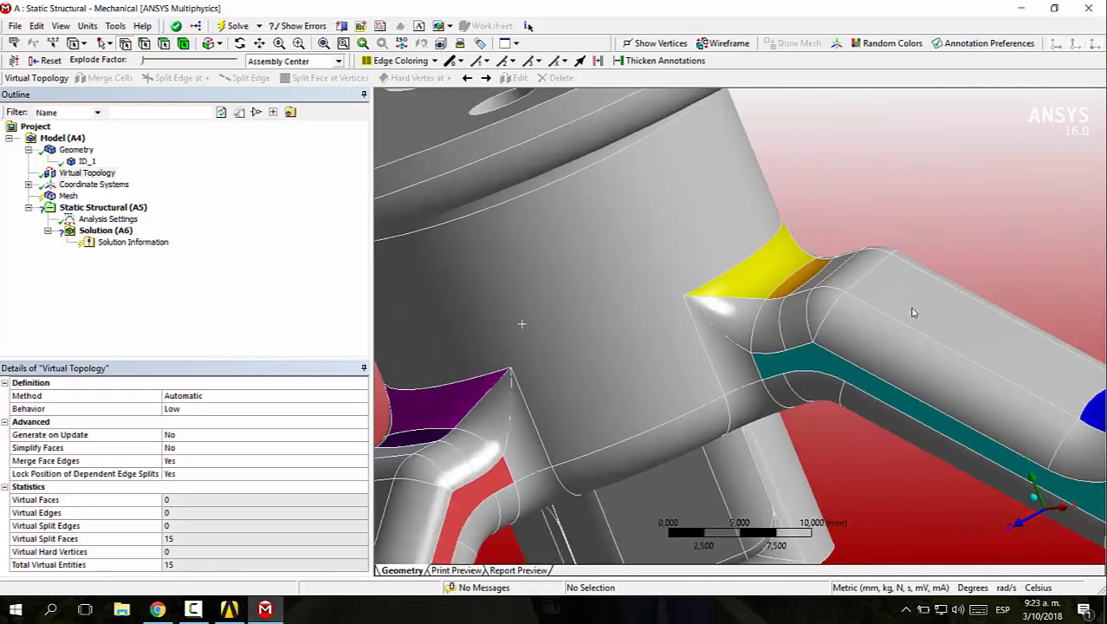
pyautogui.moveTo(911, 353); pyautogui.dragTo(948, 353, button='middle')
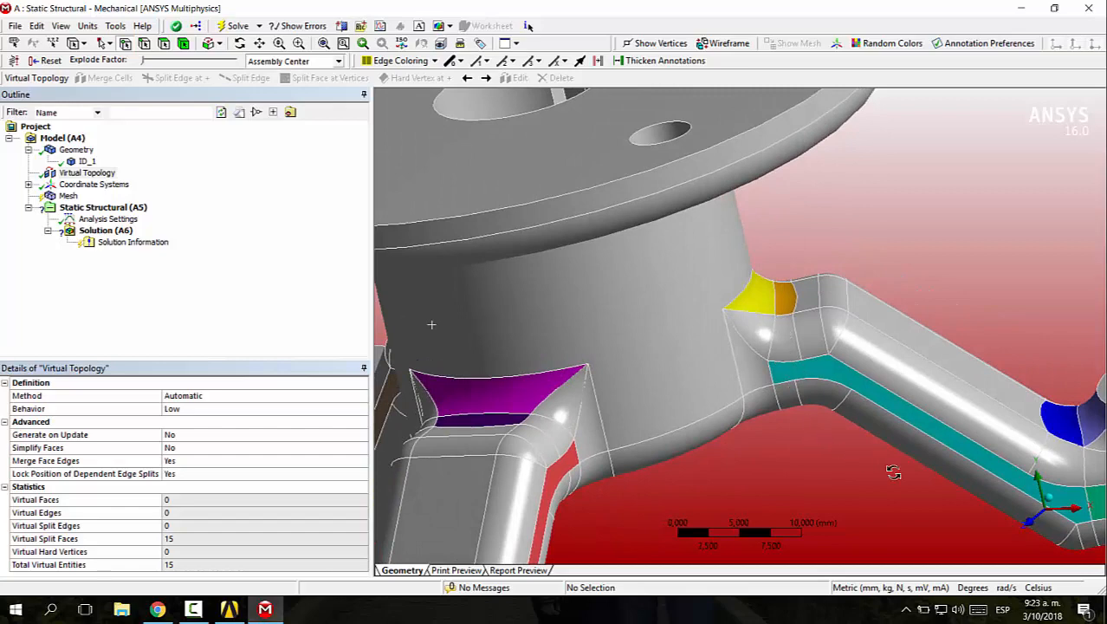
pyautogui.moveTo(893, 472); pyautogui.dragTo(652, 272, button='middle')
pyautogui.scroll(-3, 846, 368)
pyautogui.keyDown('ctrl'); pyautogui.moveTo(832, 364); pyautogui.dragTo(607, 237, button='middle'); pyautogui.keyUp('ctrl')
pyautogui.scroll(-1, 728, 361)
pyautogui.scroll(3, 682, 310)
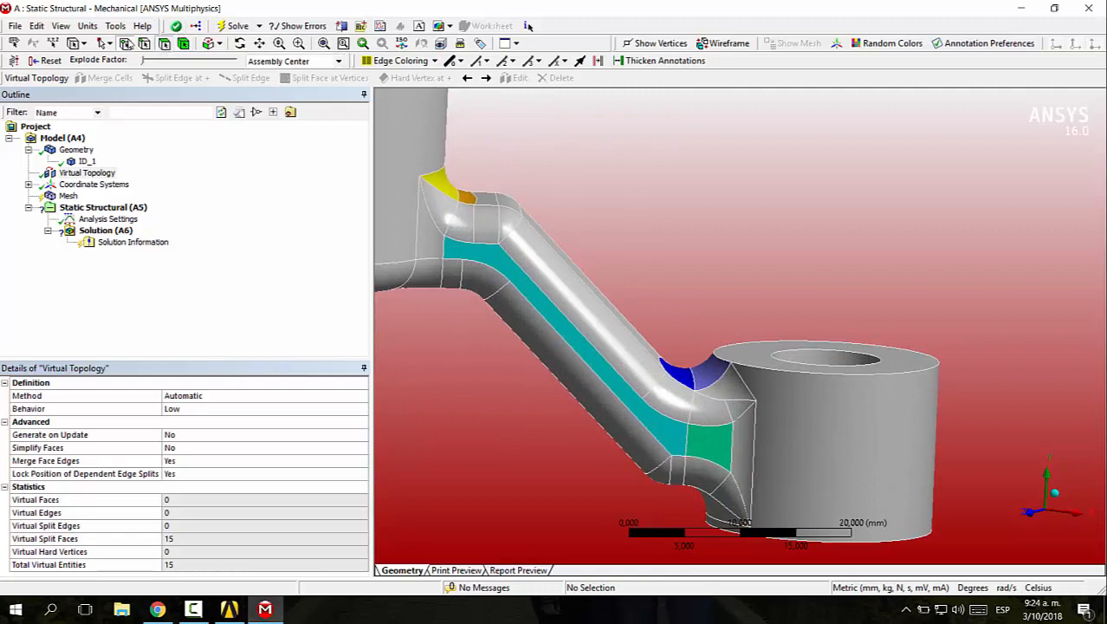
# Merge the outer wall faces of one mounting boss and the surrounding fillet and side faces at its arm end into one virtual face
pyautogui.keyDown('ctrl'); pyautogui.click(715, 416); pyautogui.keyUp('ctrl')
pyautogui.keyDown('ctrl'); pyautogui.click(726, 377); pyautogui.keyUp('ctrl')
pyautogui.keyDown('ctrl'); pyautogui.click(751, 463); pyautogui.keyUp('ctrl')
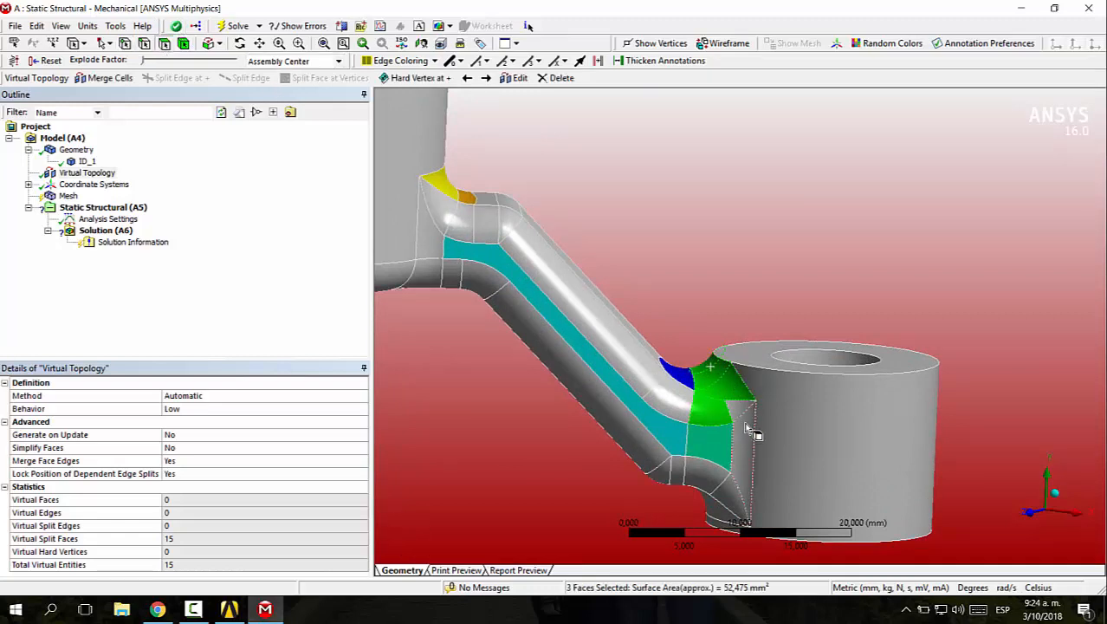
pyautogui.keyDown('ctrl'); pyautogui.click(749, 426); pyautogui.keyUp('ctrl')
pyautogui.keyDown('ctrl'); pyautogui.click(743, 435); pyautogui.keyUp('ctrl')
pyautogui.keyDown('ctrl'); pyautogui.click(733, 452); pyautogui.keyUp('ctrl')
pyautogui.keyDown('ctrl'); pyautogui.click(724, 485); pyautogui.keyUp('ctrl')
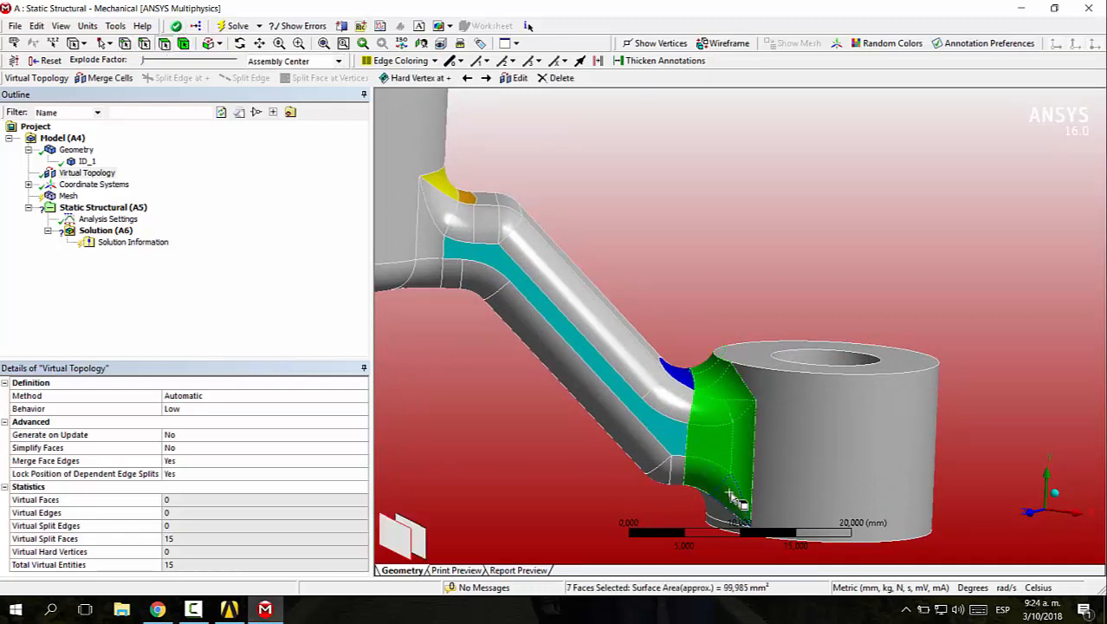
pyautogui.keyDown('ctrl'); pyautogui.click(728, 492); pyautogui.keyUp('ctrl')
pyautogui.keyDown('ctrl'); pyautogui.click(804, 463); pyautogui.keyUp('ctrl')
pyautogui.moveTo(804, 464); pyautogui.dragTo(804, 349, button='middle')
pyautogui.scroll(-3, 803, 346)
pyautogui.moveTo(641, 415); pyautogui.dragTo(725, 509, button='right')
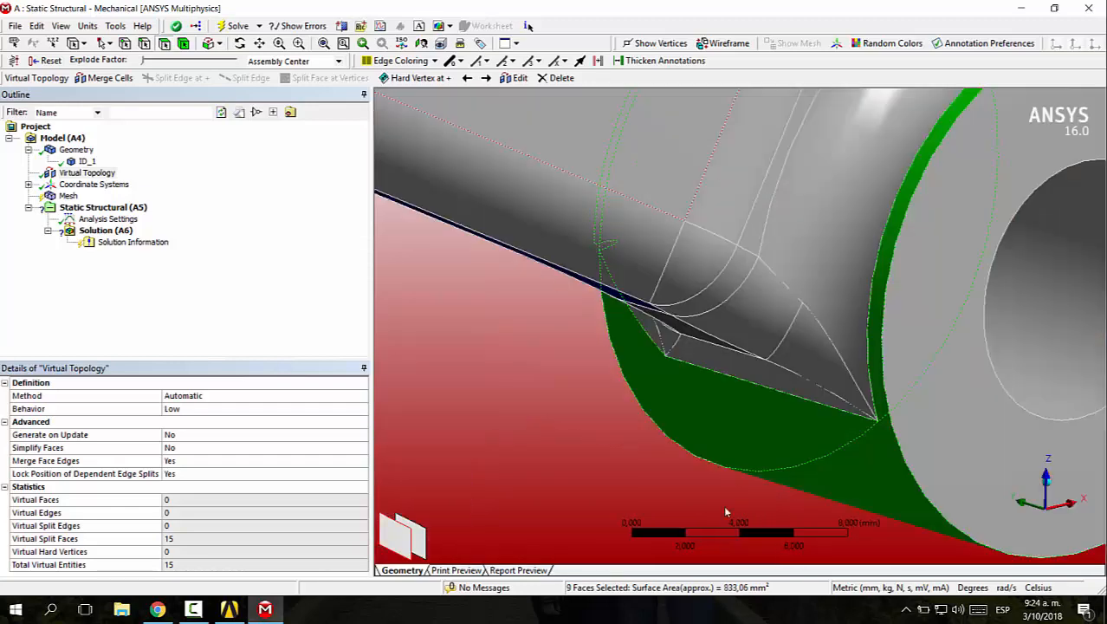
pyautogui.keyDown('ctrl'); pyautogui.click(843, 255); pyautogui.keyUp('ctrl')
pyautogui.keyDown('ctrl'); pyautogui.click(828, 362); pyautogui.keyUp('ctrl')
pyautogui.keyDown('ctrl'); pyautogui.click(749, 370); pyautogui.keyUp('ctrl')
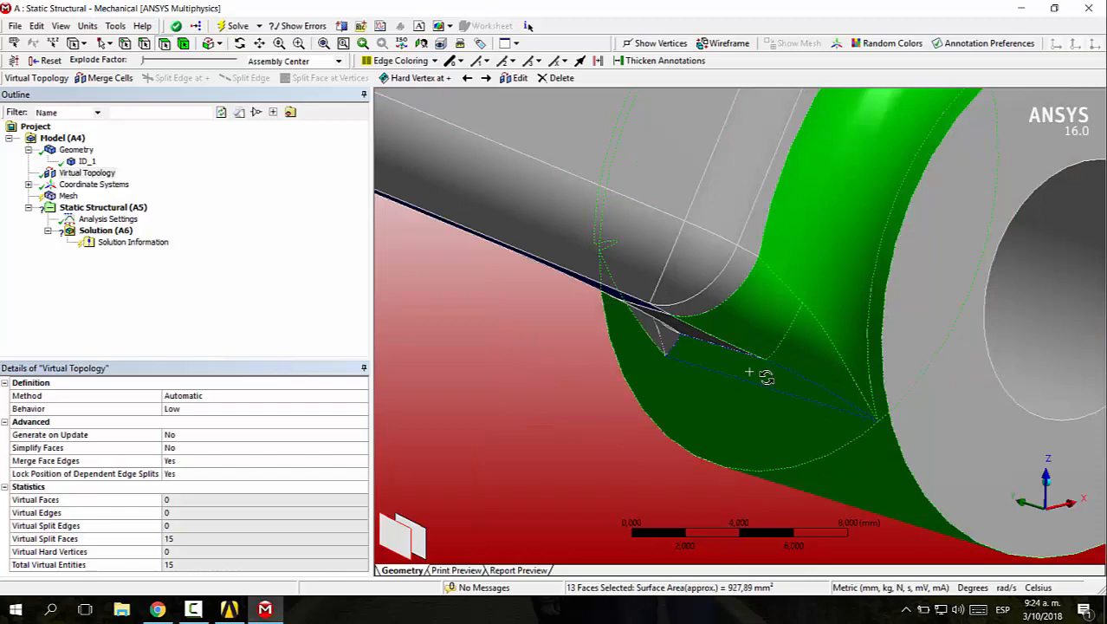
pyautogui.moveTo(767, 377)
pyautogui.mouseDown(button='middle')
pyautogui.moveTo(832, 358)
pyautogui.moveTo(678, 376)
pyautogui.moveTo(771, 362)
pyautogui.mouseUp(button='middle')
pyautogui.scroll(-4, 829, 360)
pyautogui.scroll(-5, 771, 361)
pyautogui.moveTo(506, 341); pyautogui.dragTo(603, 406, button='right')
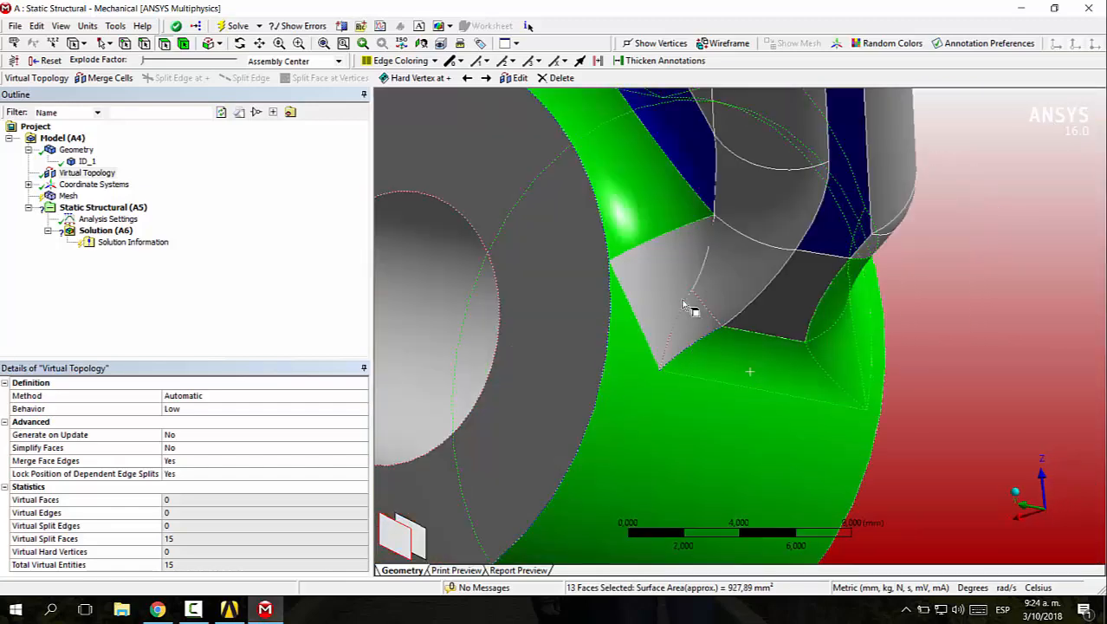
pyautogui.keyDown('ctrl'); pyautogui.click(724, 289); pyautogui.keyUp('ctrl')
pyautogui.keyDown('ctrl'); pyautogui.click(692, 327); pyautogui.keyUp('ctrl')
pyautogui.keyDown('ctrl'); pyautogui.click(809, 307); pyautogui.keyUp('ctrl')
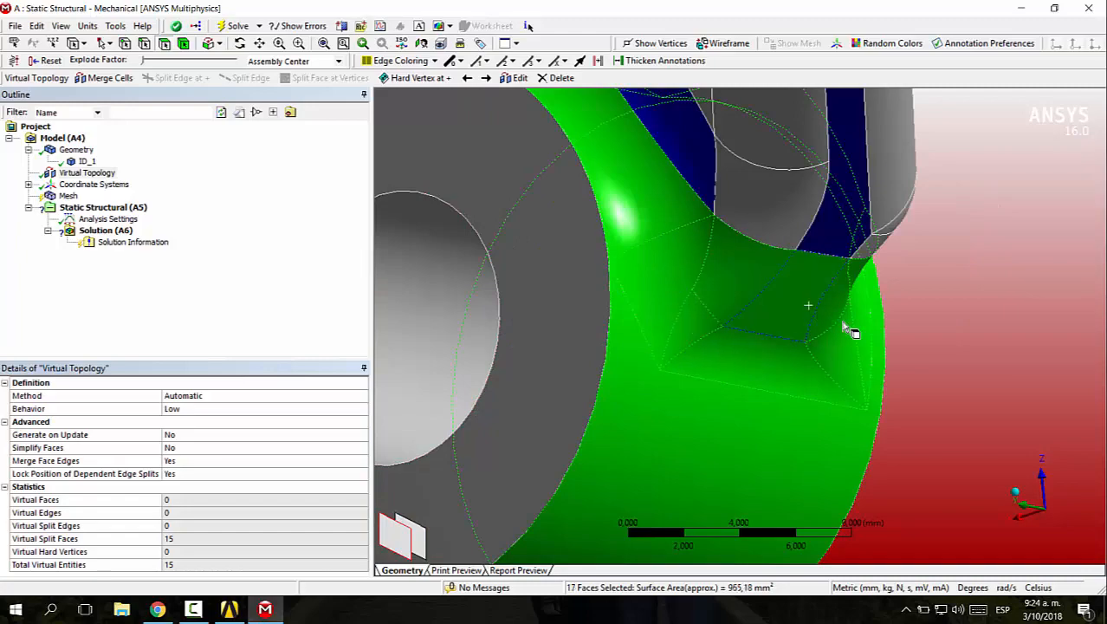
pyautogui.moveTo(841, 320); pyautogui.dragTo(677, 338, button='middle')
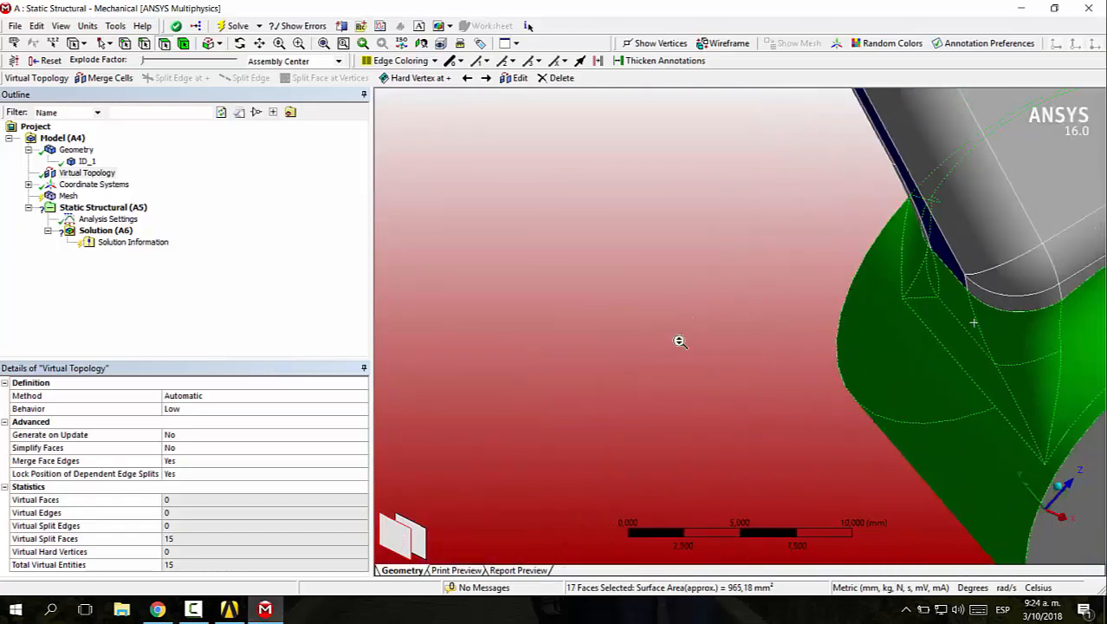
pyautogui.scroll(-4, 756, 340)
pyautogui.moveTo(997, 261); pyautogui.dragTo(777, 241, button='middle')
pyautogui.scroll(-1, 885, 322)
pyautogui.scroll(-2, 884, 321)
pyautogui.scroll(5, 916, 212)
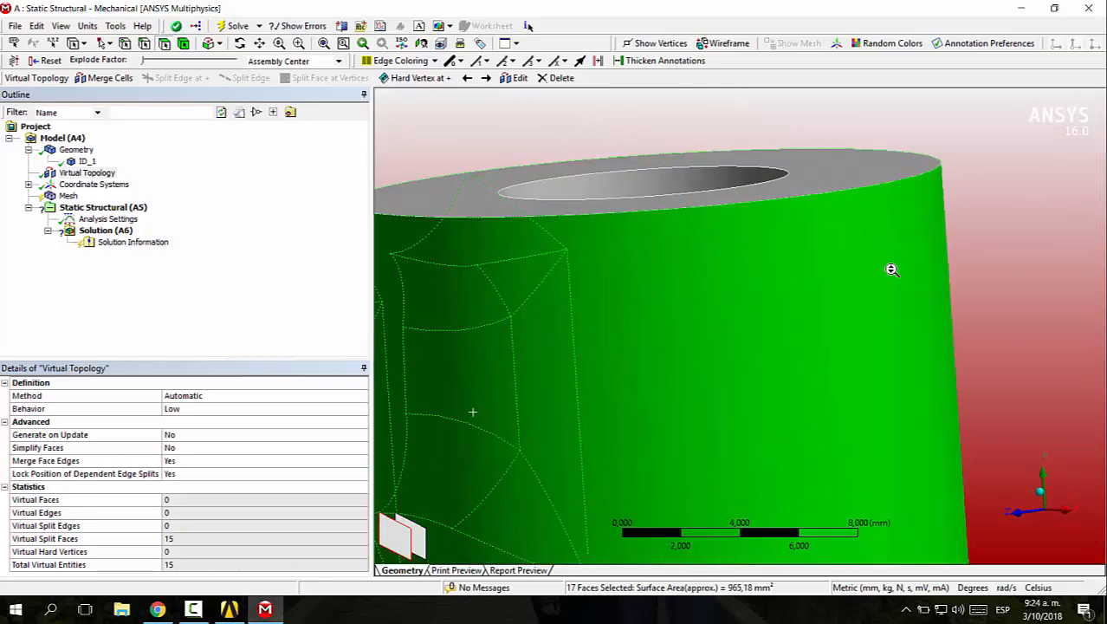
pyautogui.scroll(-3, 882, 273)
pyautogui.scroll(-1, 731, 315)
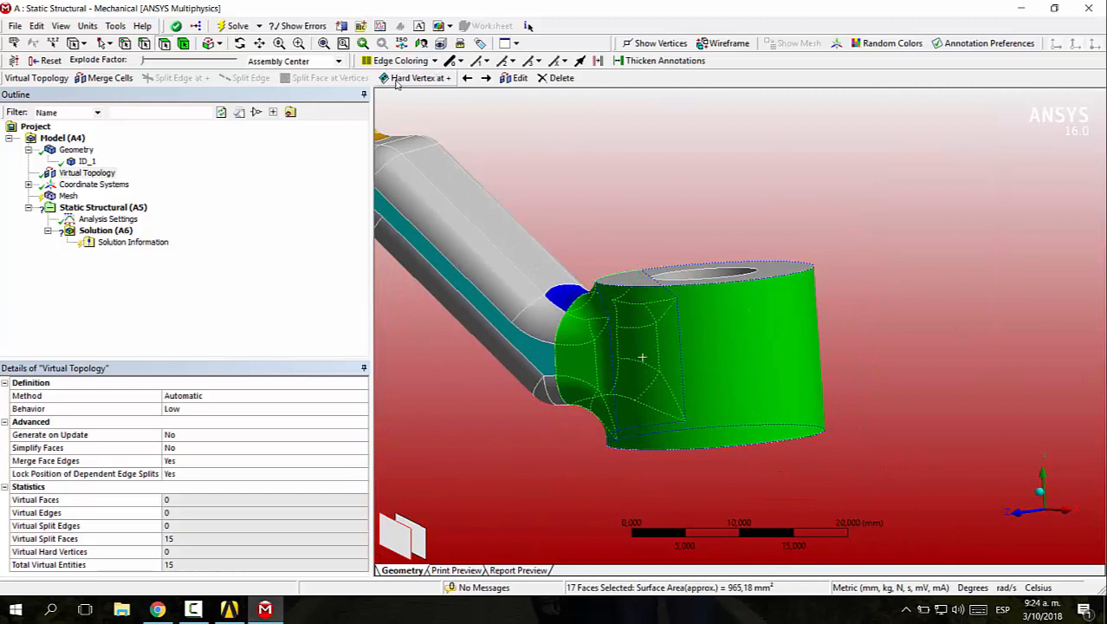
pyautogui.click(111, 80)
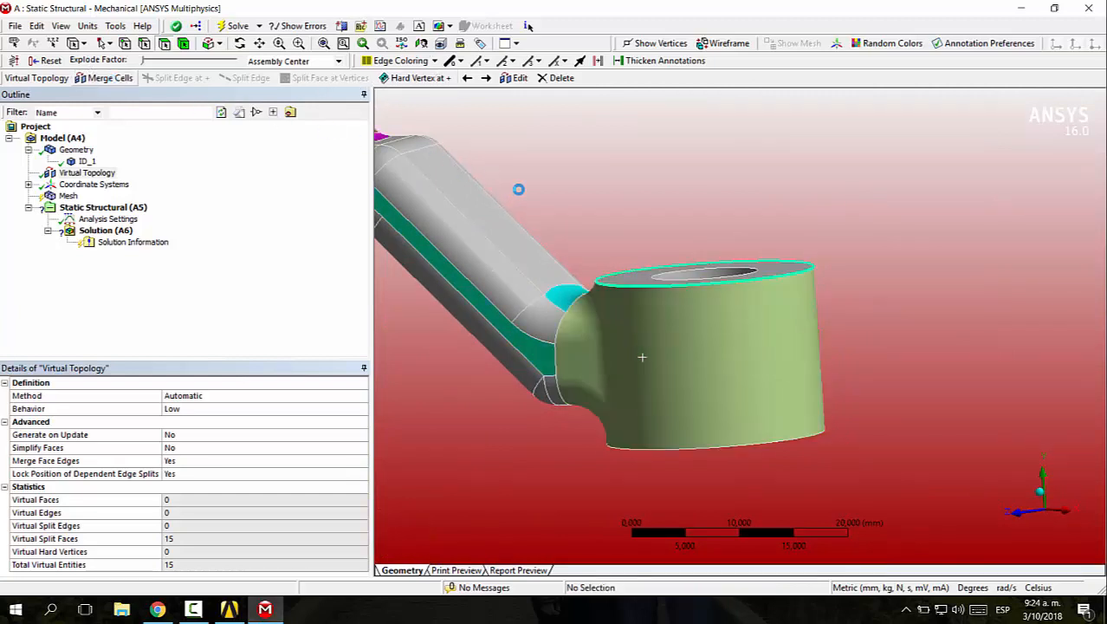
# Merge the second mounting boss's outer wall with all the small faces at its arm junction into one virtual face
pyautogui.moveTo(632, 270); pyautogui.dragTo(687, 303, button='middle')
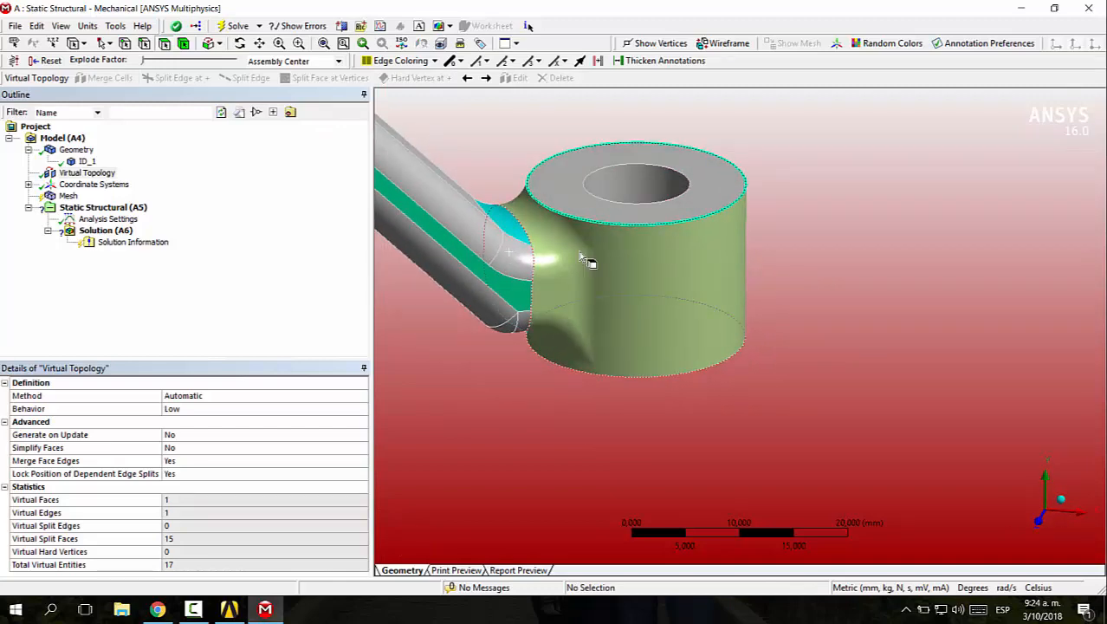
pyautogui.scroll(-5, 692, 329)
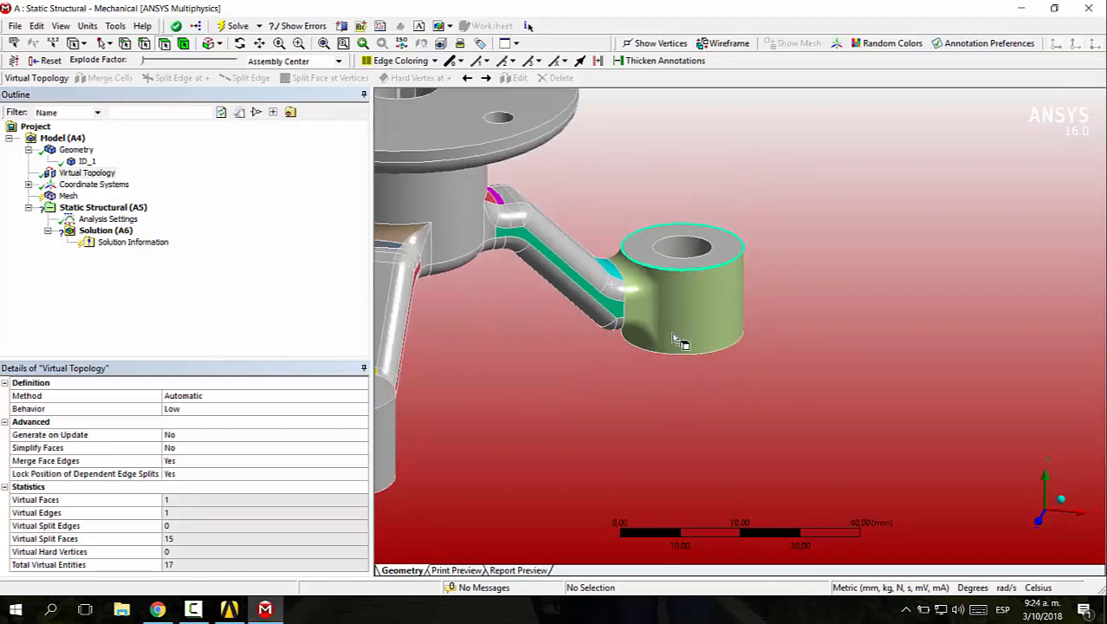
pyautogui.moveTo(712, 353); pyautogui.dragTo(835, 324, button='middle')
pyautogui.moveTo(739, 295); pyautogui.dragTo(857, 398, button='right')
pyautogui.scroll(-3, 854, 394)
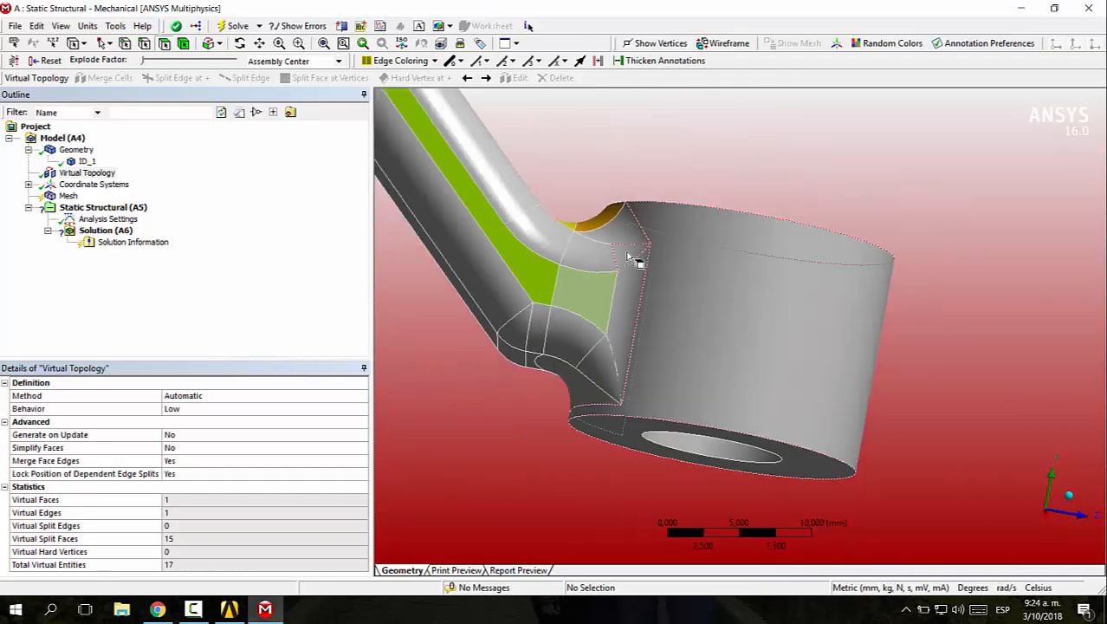
pyautogui.click(625, 238)
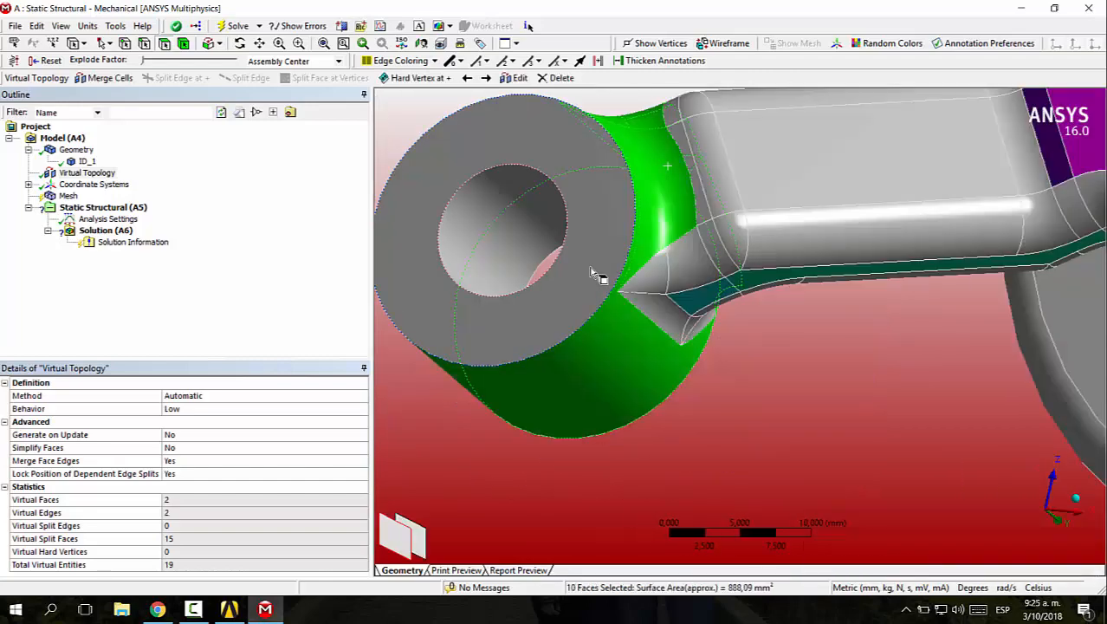
# Merge the third mounting boss's outer wall and the fillet and transition faces around its arm junction into one virtual face
pyautogui.keyDown('ctrl'); pyautogui.click(656, 275); pyautogui.keyUp('ctrl')
pyautogui.keyDown('ctrl'); pyautogui.click(684, 262); pyautogui.keyUp('ctrl')
pyautogui.keyDown('ctrl'); pyautogui.click(666, 307); pyautogui.keyUp('ctrl')
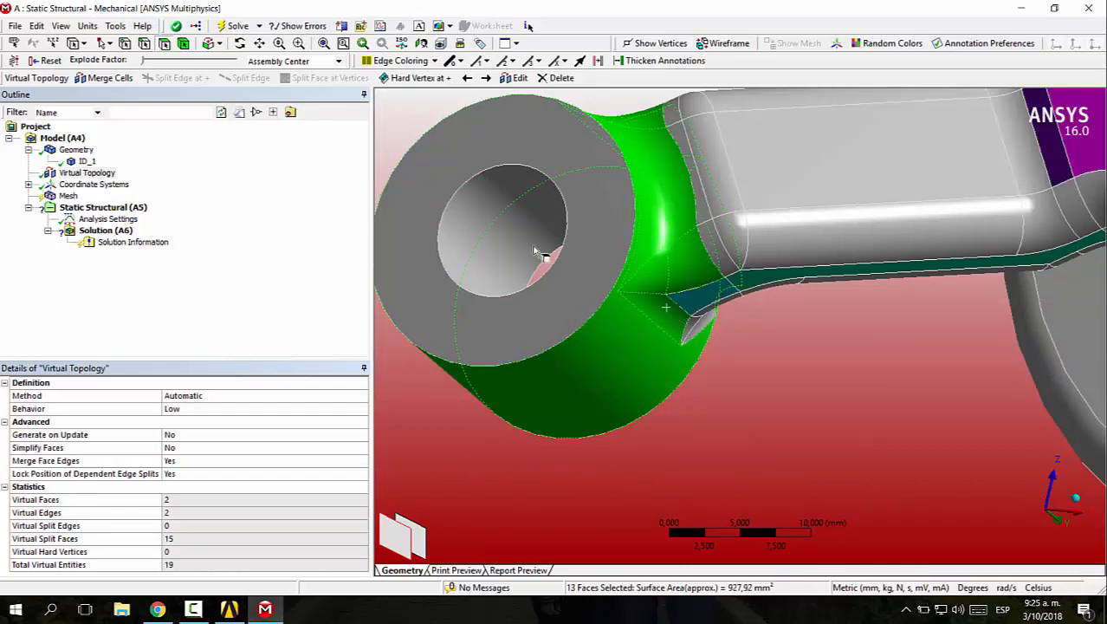
pyautogui.keyDown('ctrl'); pyautogui.click(689, 290); pyautogui.keyUp('ctrl')
pyautogui.moveTo(747, 348); pyautogui.dragTo(670, 241, button='middle')
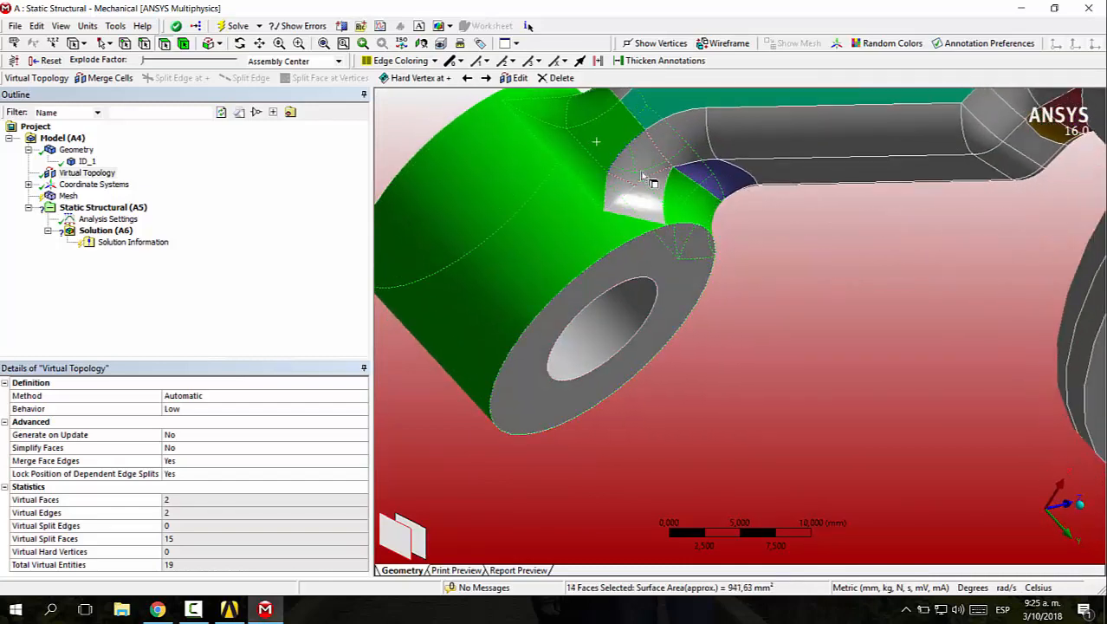
pyautogui.keyDown('ctrl'); pyautogui.click(634, 168); pyautogui.keyUp('ctrl')
pyautogui.keyDown('ctrl'); pyautogui.click(622, 196); pyautogui.keyUp('ctrl')
pyautogui.keyDown('ctrl'); pyautogui.click(651, 200); pyautogui.keyUp('ctrl')
pyautogui.moveTo(812, 268); pyautogui.dragTo(541, 90, button='middle')
pyautogui.click(118, 77)
pyautogui.scroll(-6, 945, 304)
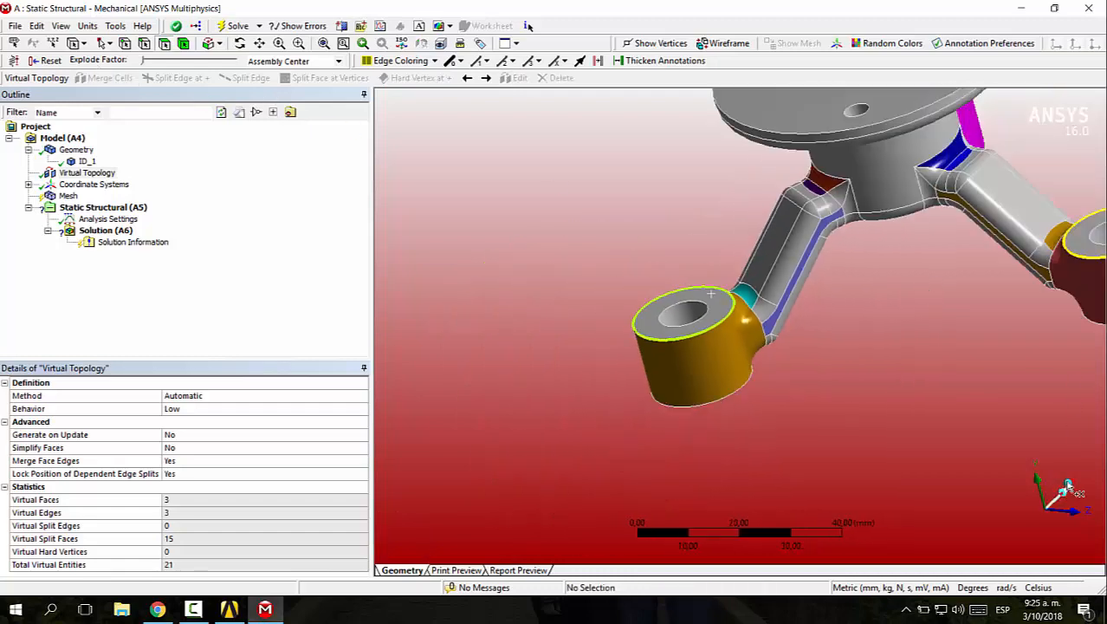
# Merge the five upper fillet faces along one side of an arm, from the hub to its boss, into one virtual face
pyautogui.click(1070, 487)
pyautogui.moveTo(789, 409); pyautogui.dragTo(805, 355, button='middle')
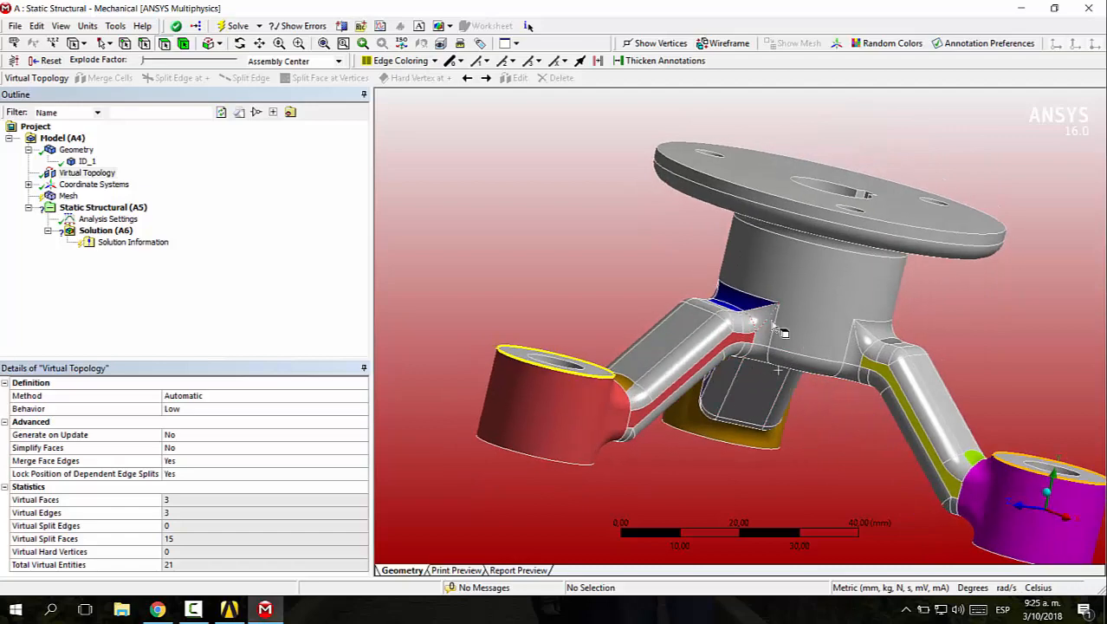
pyautogui.moveTo(778, 450); pyautogui.dragTo(555, 364, button='middle')
pyautogui.click(599, 392)
pyautogui.keyDown('ctrl'); pyautogui.click(623, 372); pyautogui.keyUp('ctrl')
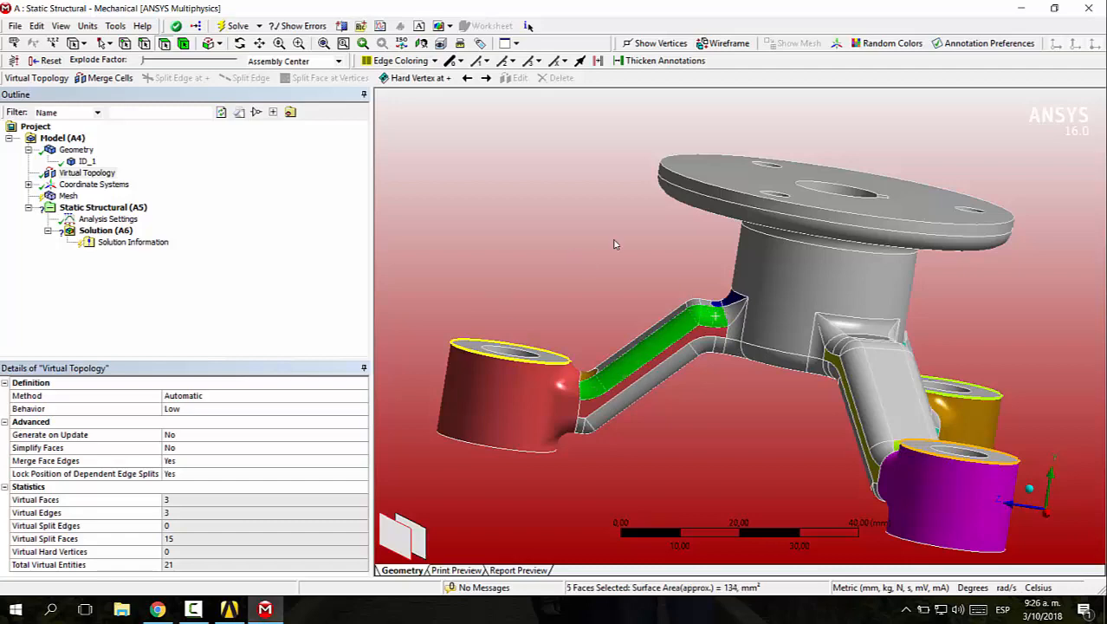
pyautogui.moveTo(698, 279); pyautogui.dragTo(749, 362, button='right')
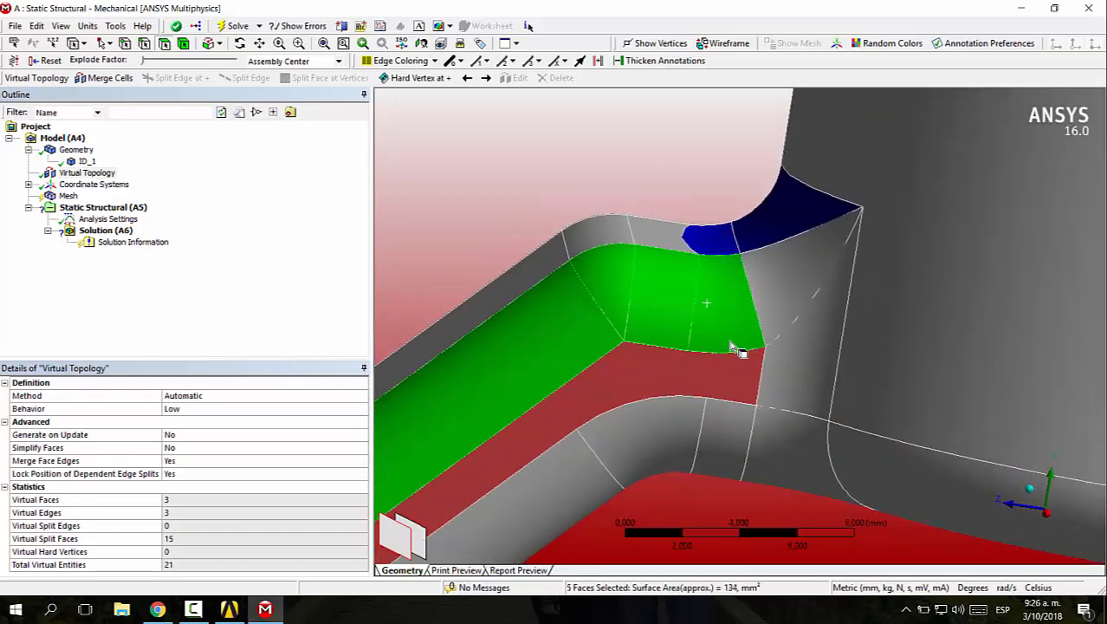
pyautogui.scroll(-5, 734, 347)
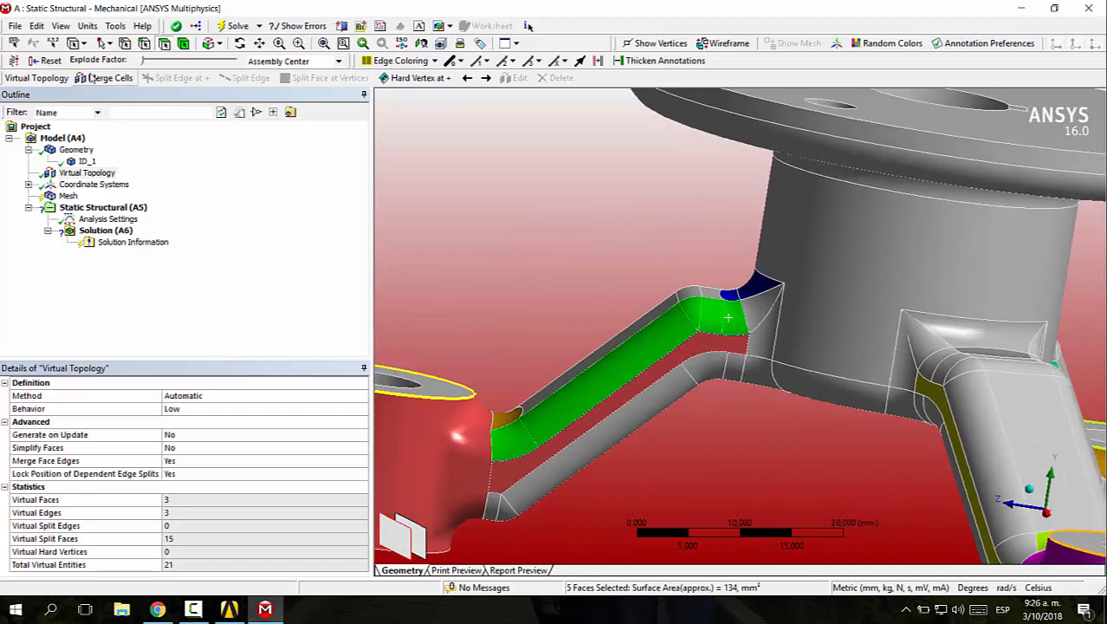
pyautogui.click(92, 78)
# Merge the five top faces of the same arm, including its split end faces, into one virtual face
pyautogui.scroll(2, 639, 275)
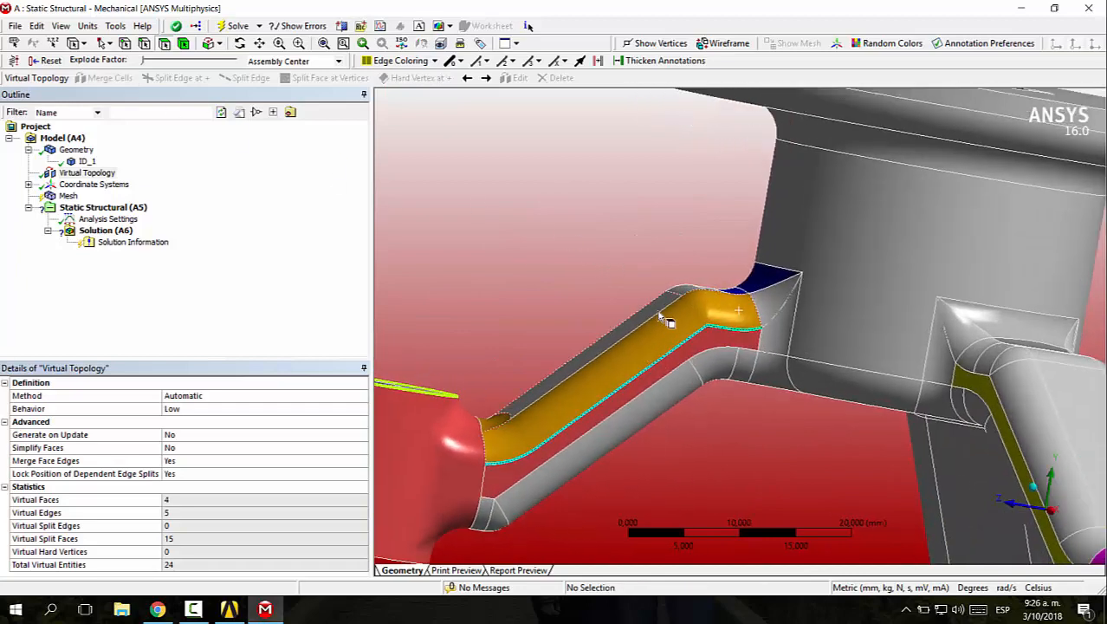
pyautogui.moveTo(621, 357); pyautogui.dragTo(562, 444, button='middle')
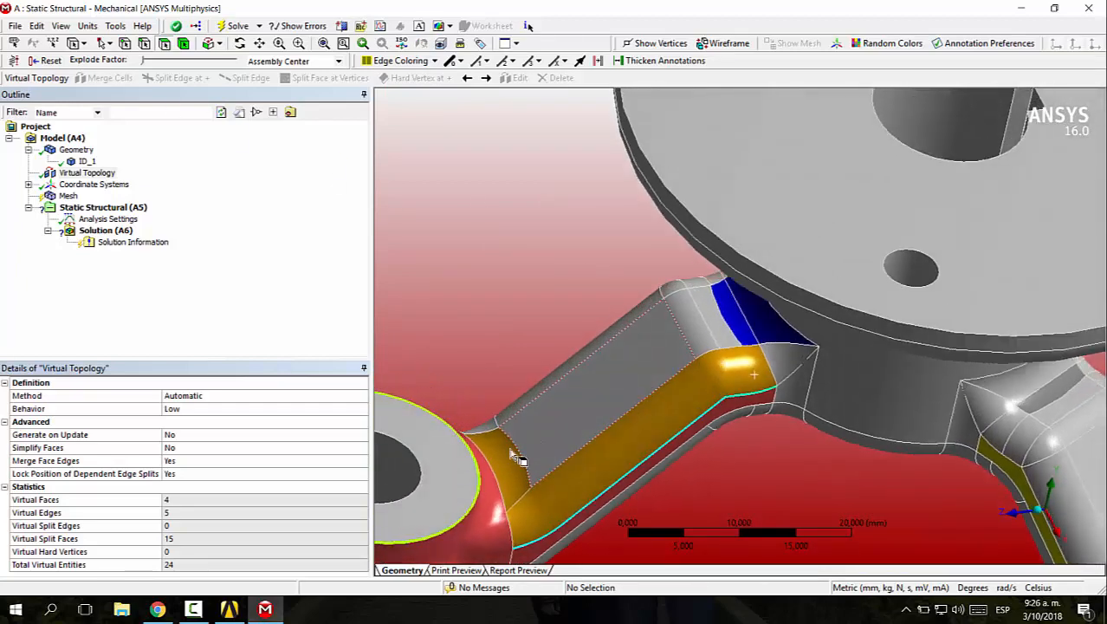
pyautogui.click(518, 458)
pyautogui.keyDown('ctrl'); pyautogui.click(534, 444); pyautogui.keyUp('ctrl')
pyautogui.keyDown('ctrl'); pyautogui.click(690, 333); pyautogui.keyUp('ctrl')
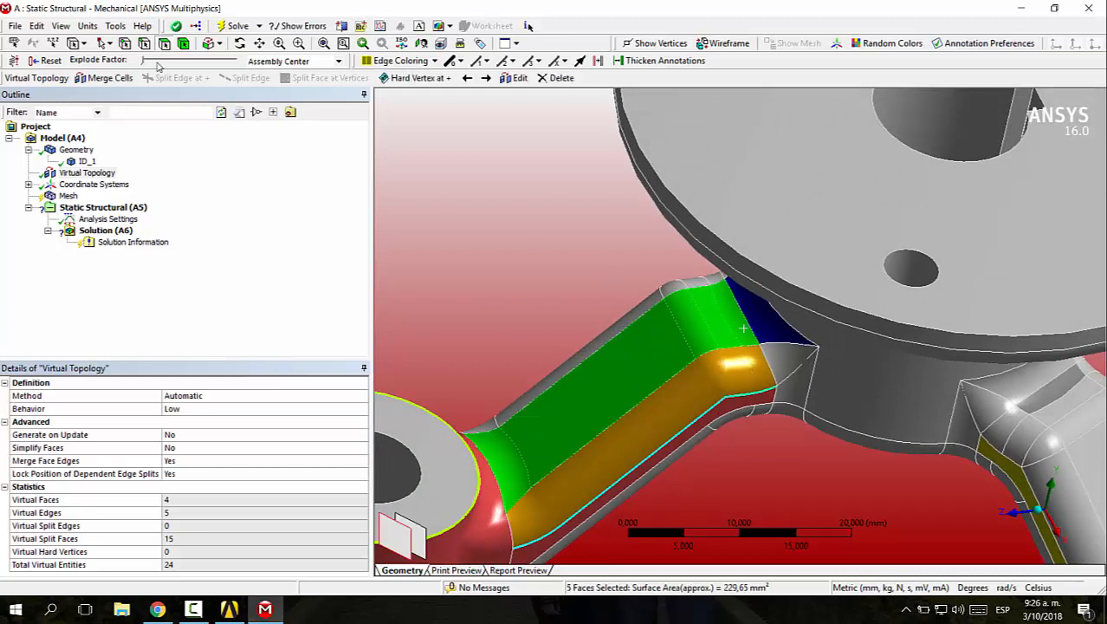
pyautogui.click(92, 78)
# Merge the upper fillet faces along the opposite side of the same arm into one virtual face
pyautogui.moveTo(658, 371); pyautogui.dragTo(893, 364, button='middle')
pyautogui.click(795, 349)
pyautogui.keyDown('ctrl'); pyautogui.click(810, 345); pyautogui.keyUp('ctrl')
pyautogui.keyDown('ctrl'); pyautogui.click(832, 363); pyautogui.keyUp('ctrl')
pyautogui.keyDown('ctrl'); pyautogui.click(863, 388); pyautogui.keyUp('ctrl')
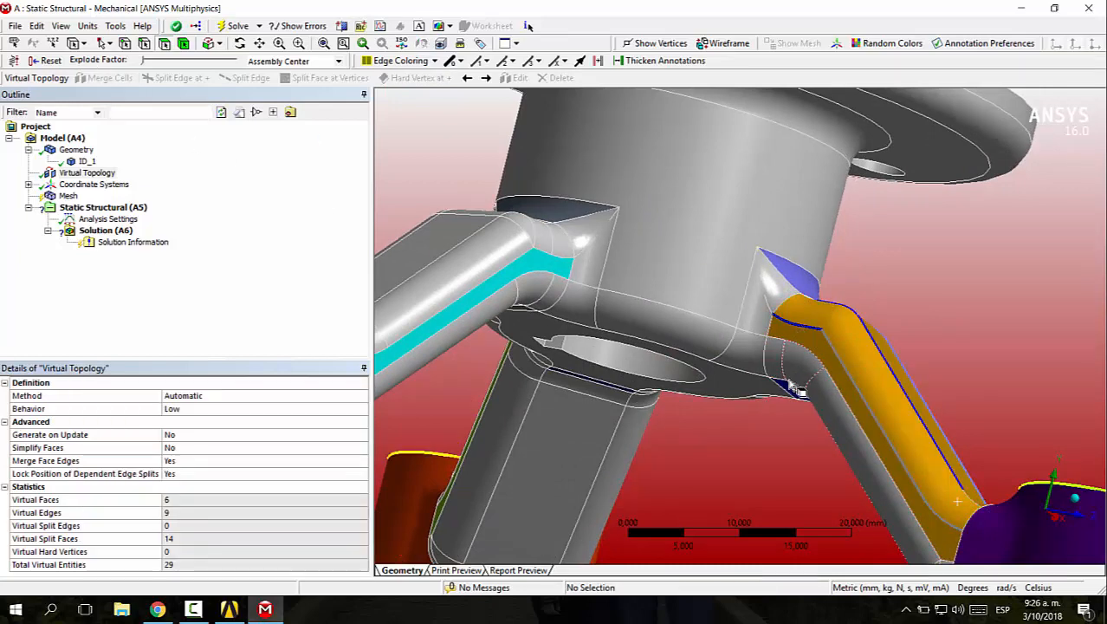
# Merge the five lower fillet faces along that side of the arm, from hub root to boss, into one virtual face
pyautogui.click(777, 358)
pyautogui.keyDown('ctrl'); pyautogui.click(798, 366); pyautogui.keyUp('ctrl')
pyautogui.keyDown('ctrl'); pyautogui.click(826, 399); pyautogui.keyUp('ctrl')
pyautogui.scroll(2, 865, 422)
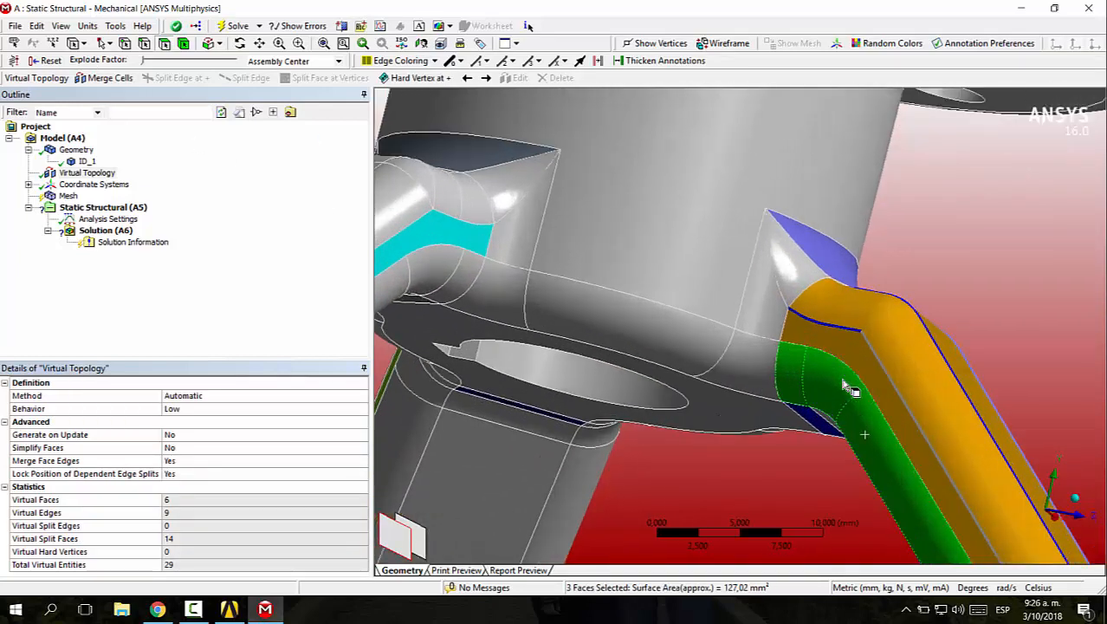
pyautogui.scroll(-5, 864, 415)
pyautogui.moveTo(822, 443); pyautogui.dragTo(866, 504, button='right')
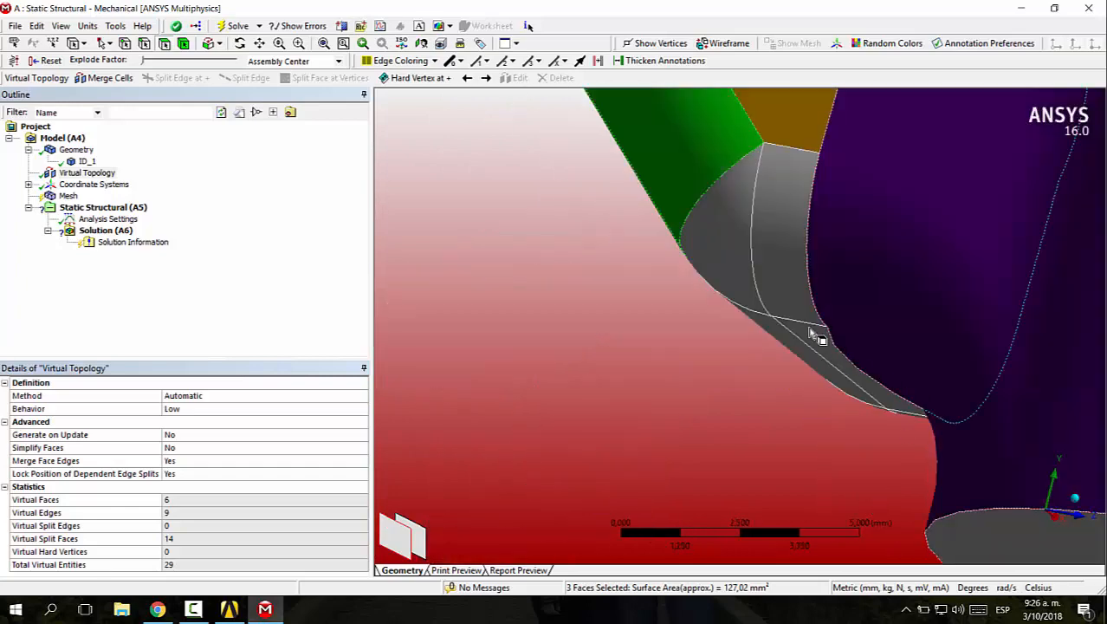
pyautogui.keyDown('ctrl'); pyautogui.click(730, 256); pyautogui.keyUp('ctrl')
pyautogui.keyDown('ctrl'); pyautogui.click(764, 247); pyautogui.keyUp('ctrl')
pyautogui.click(92, 78)
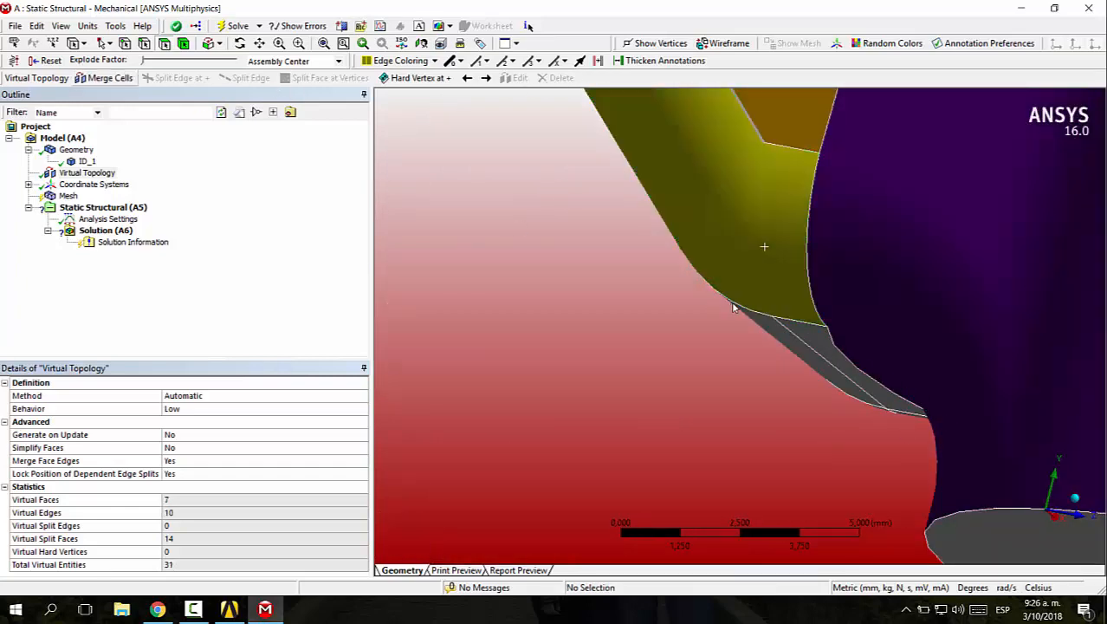
# Merge the five underside faces of the arm between the hub and the boss into one virtual face
pyautogui.scroll(-6, 706, 297)
pyautogui.moveTo(706, 297); pyautogui.dragTo(701, 202, button='middle')
pyautogui.click(657, 161)
pyautogui.keyDown('ctrl'); pyautogui.click(680, 174); pyautogui.keyUp('ctrl')
pyautogui.keyDown('ctrl'); pyautogui.click(780, 215); pyautogui.keyUp('ctrl')
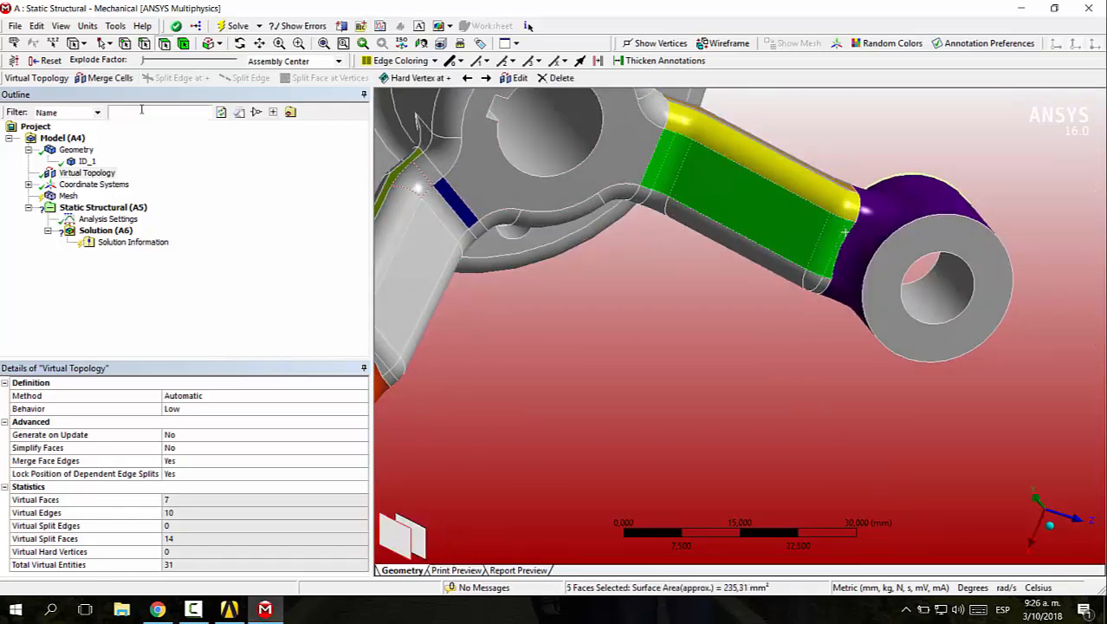
# Merge the lower fillet faces along the arm's other side into one virtual face
pyautogui.moveTo(761, 276); pyautogui.dragTo(787, 183, button='middle')
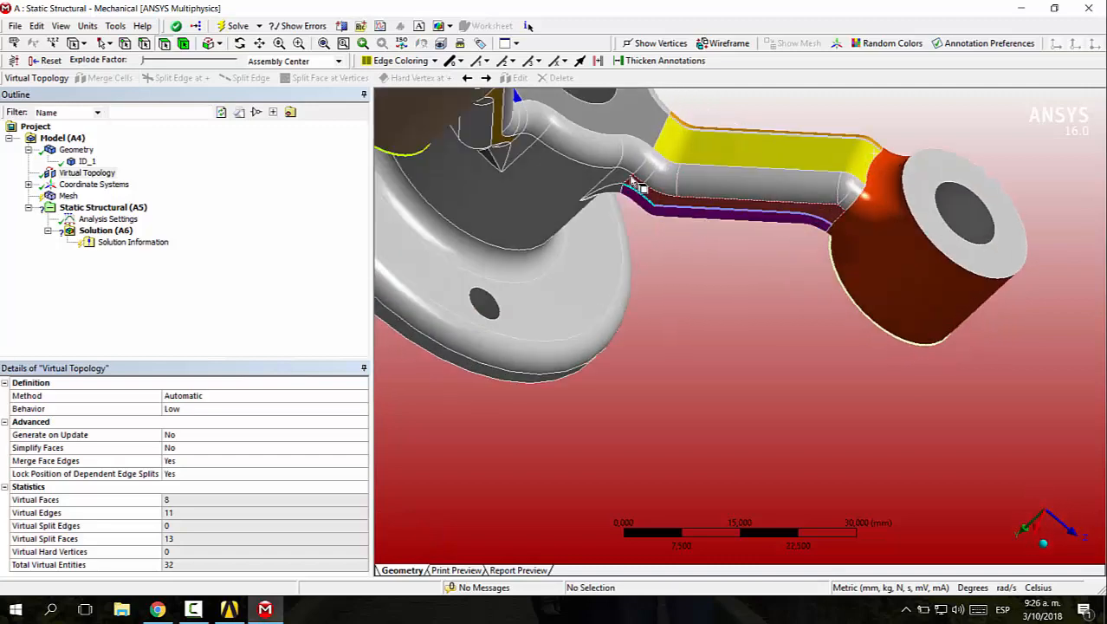
pyautogui.click(657, 171)
pyautogui.keyDown('ctrl'); pyautogui.click(668, 178); pyautogui.keyUp('ctrl')
pyautogui.keyDown('ctrl'); pyautogui.click(700, 182); pyautogui.keyUp('ctrl')
pyautogui.keyDown('ctrl'); pyautogui.click(842, 188); pyautogui.keyUp('ctrl')
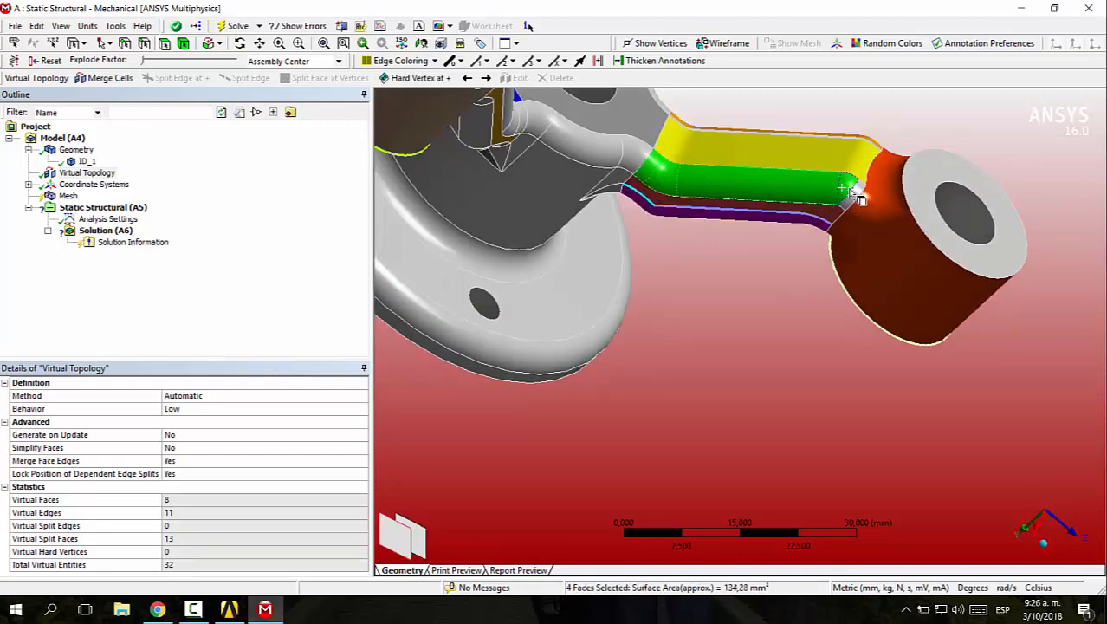
pyautogui.click(88, 75)
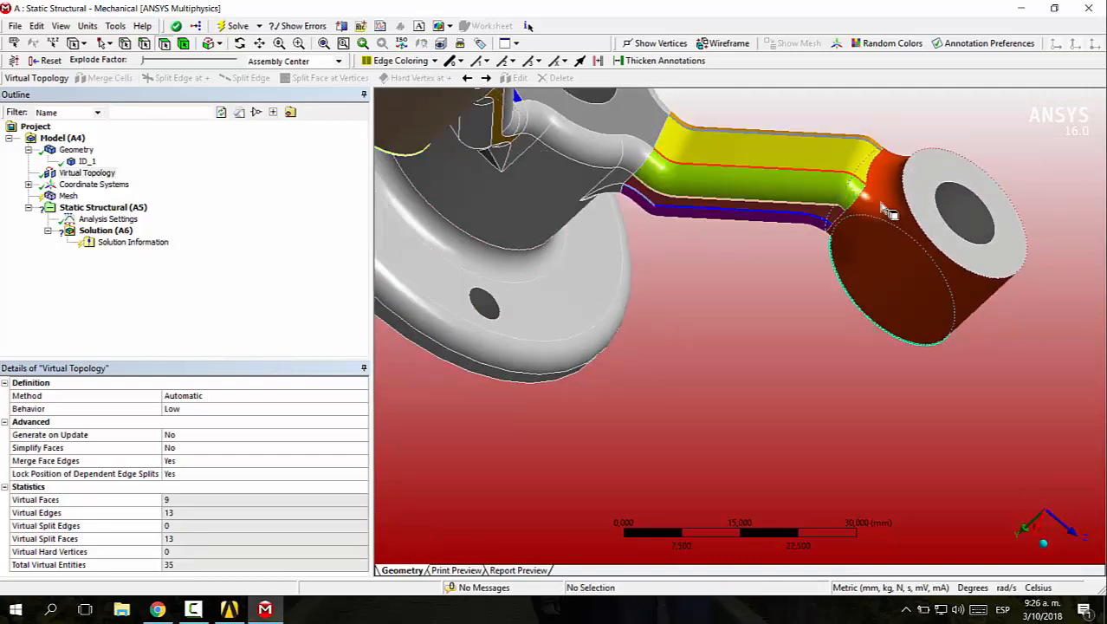
# Merge the upper faces of the remaining arm, including the fillet patch at its boss, into one virtual face
pyautogui.moveTo(890, 209); pyautogui.dragTo(500, 186, button='middle')
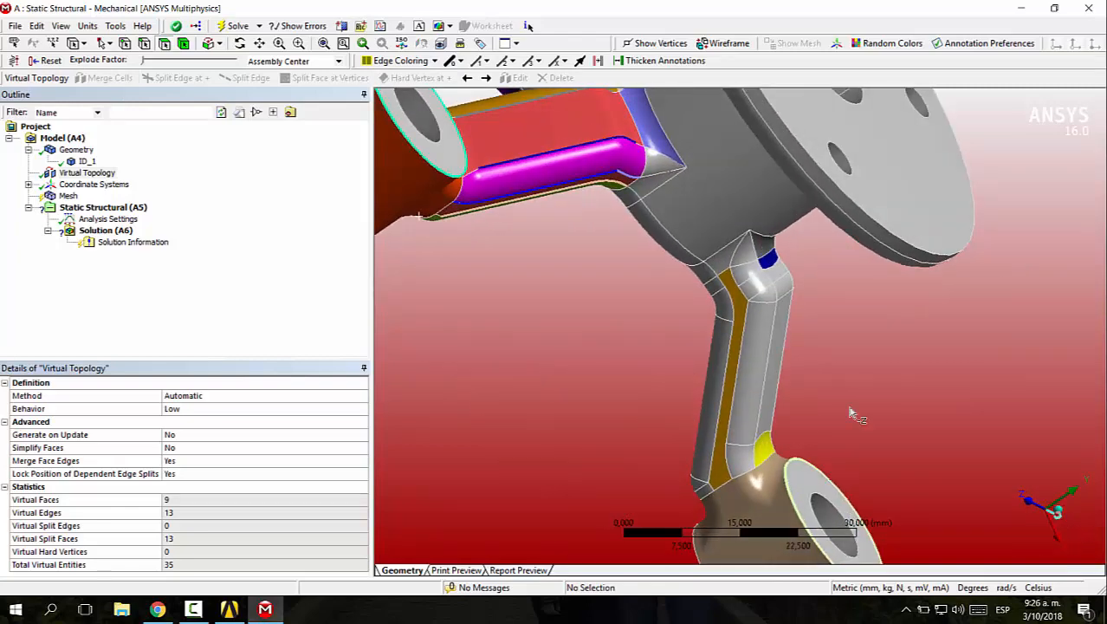
pyautogui.click(1058, 517)
pyautogui.scroll(-3, 794, 365)
pyautogui.moveTo(875, 368); pyautogui.dragTo(733, 396, button='middle')
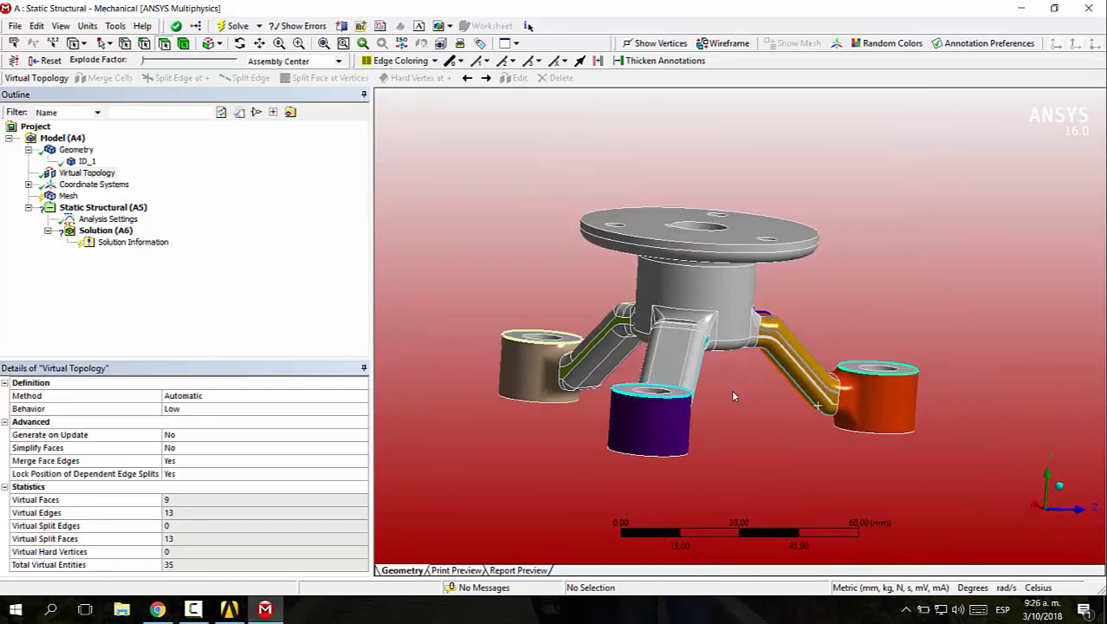
pyautogui.click(675, 355)
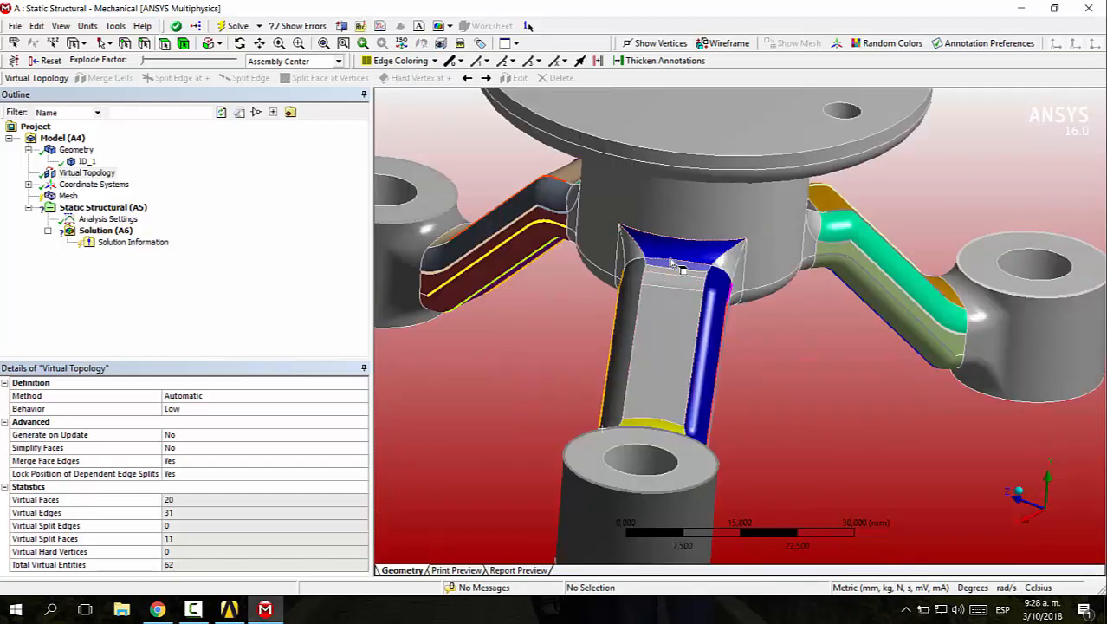
pyautogui.keyDown('ctrl'); pyautogui.click(676, 271); pyautogui.keyUp('ctrl')
pyautogui.keyDown('ctrl'); pyautogui.click(674, 313); pyautogui.keyUp('ctrl')
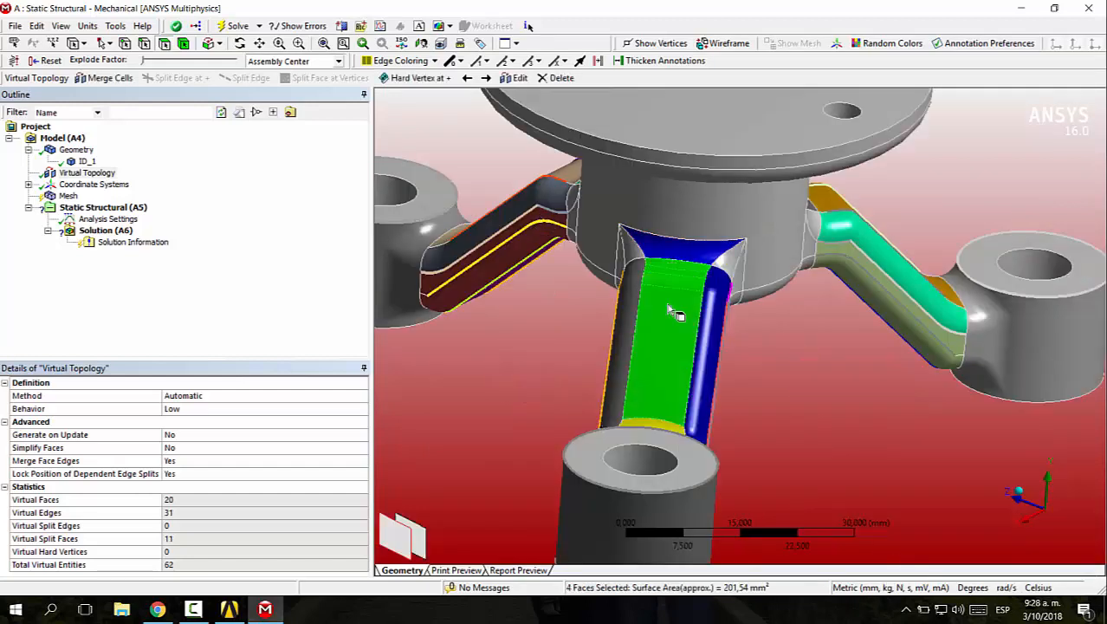
pyautogui.moveTo(804, 414); pyautogui.dragTo(724, 440, button='middle')
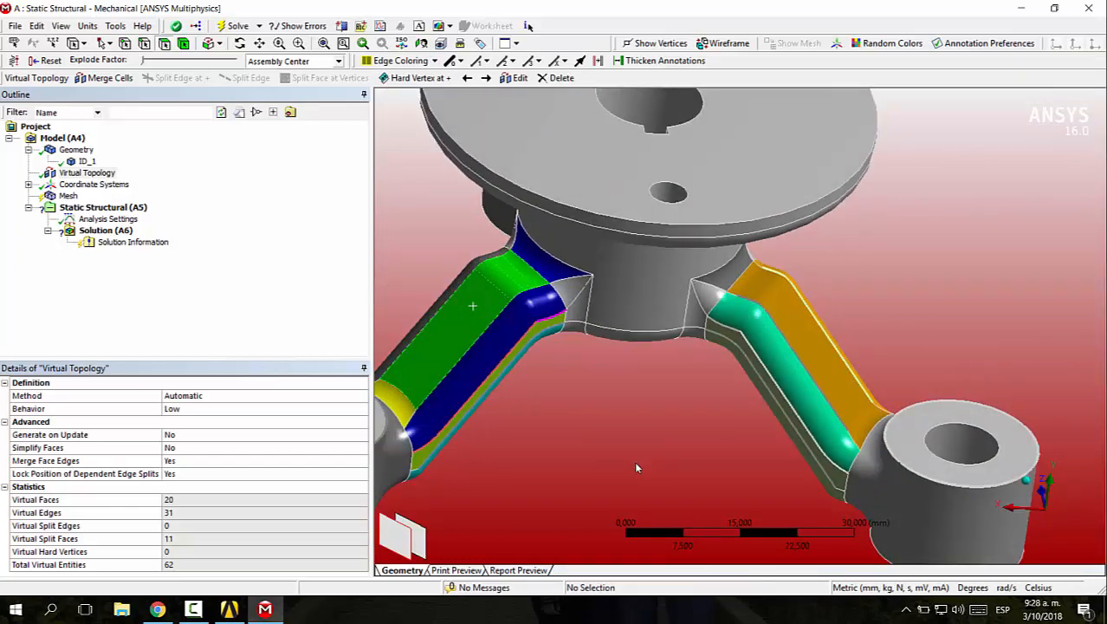
pyautogui.click(543, 398)
pyautogui.moveTo(540, 397); pyautogui.dragTo(617, 405, button='middle')
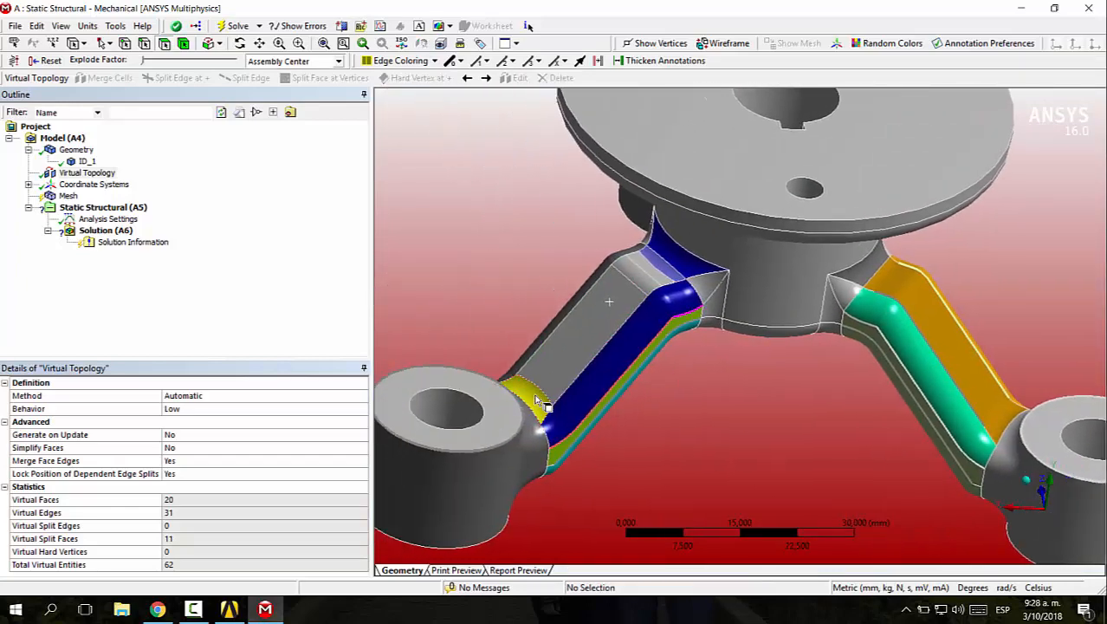
pyautogui.moveTo(536, 394); pyautogui.dragTo(590, 335)
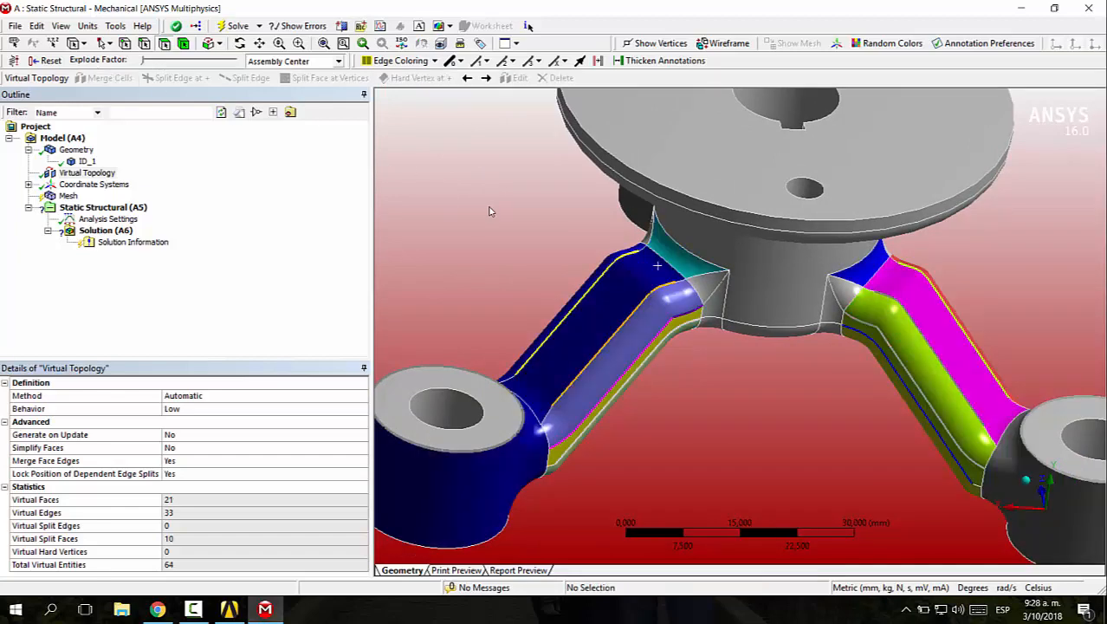
pyautogui.moveTo(788, 353); pyautogui.dragTo(708, 345, button='middle')
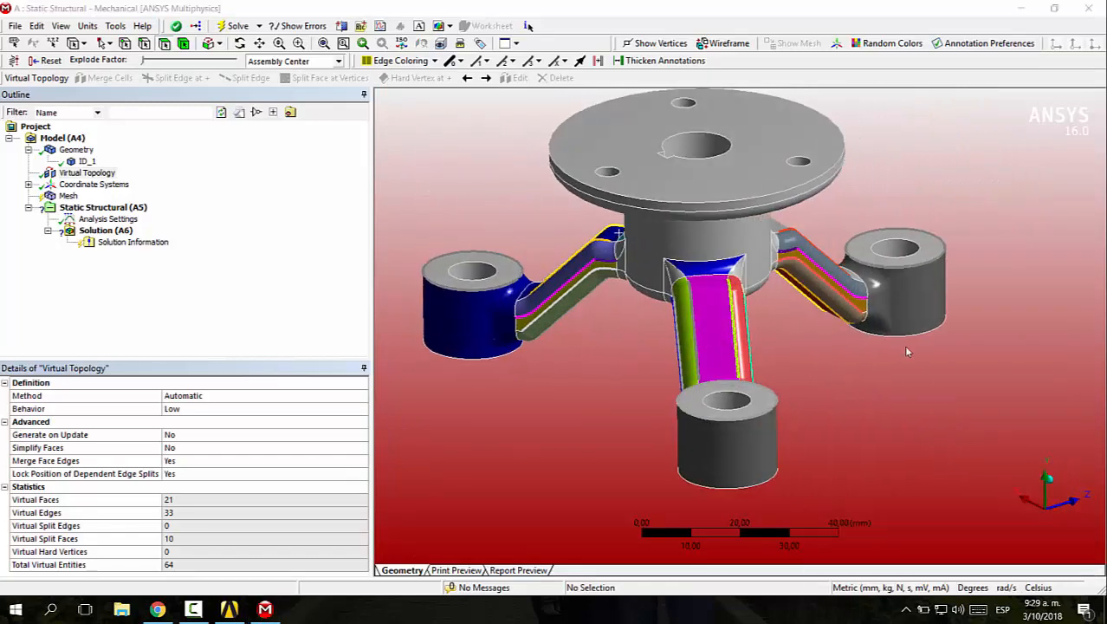
pyautogui.moveTo(872, 373); pyautogui.dragTo(666, 288, button='middle')
pyautogui.click(644, 260)
pyautogui.moveTo(657, 336); pyautogui.dragTo(656, 250, button='middle')
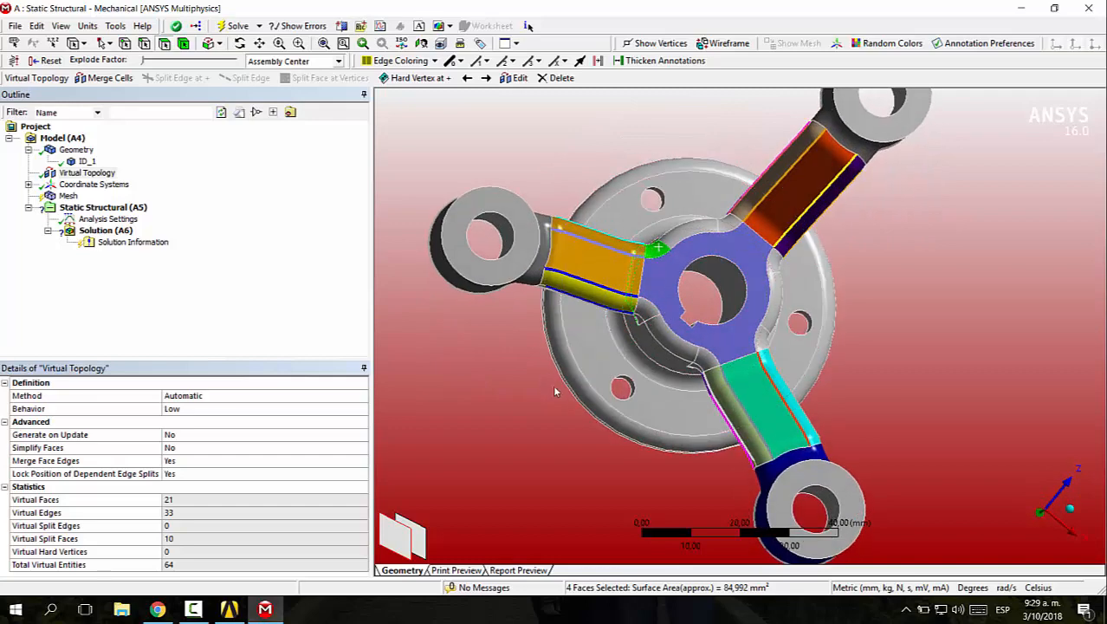
pyautogui.moveTo(841, 299); pyautogui.dragTo(818, 304, button='middle')
pyautogui.click(684, 312)
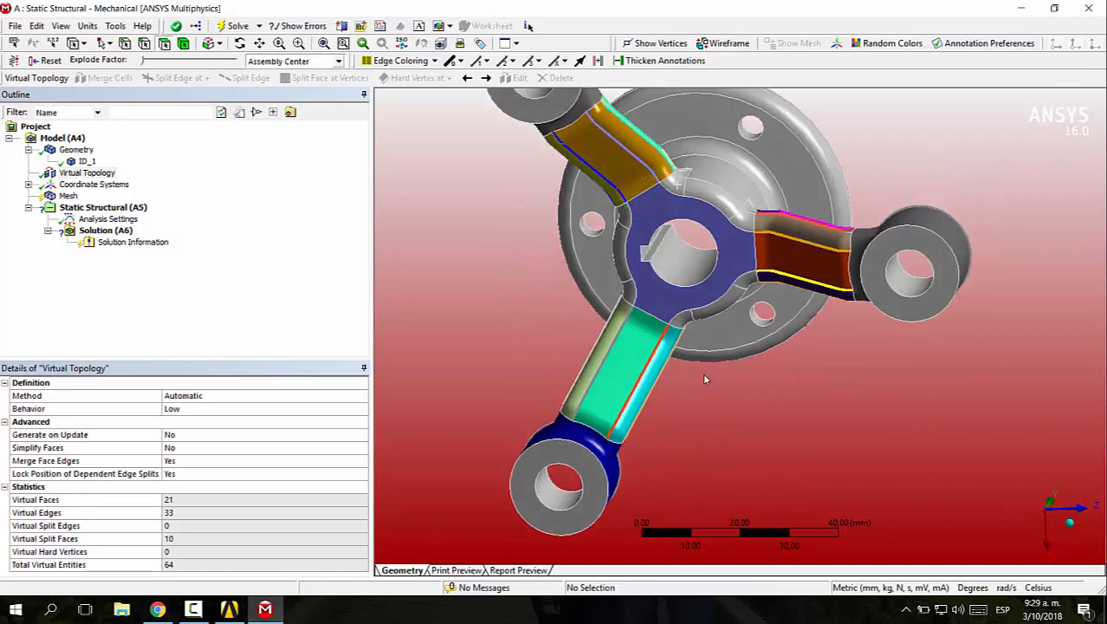
# Merge the fillet faces around one arm's root on the hub into one virtual face
pyautogui.moveTo(562, 284); pyautogui.dragTo(596, 307, button='middle')
pyautogui.click(656, 228)
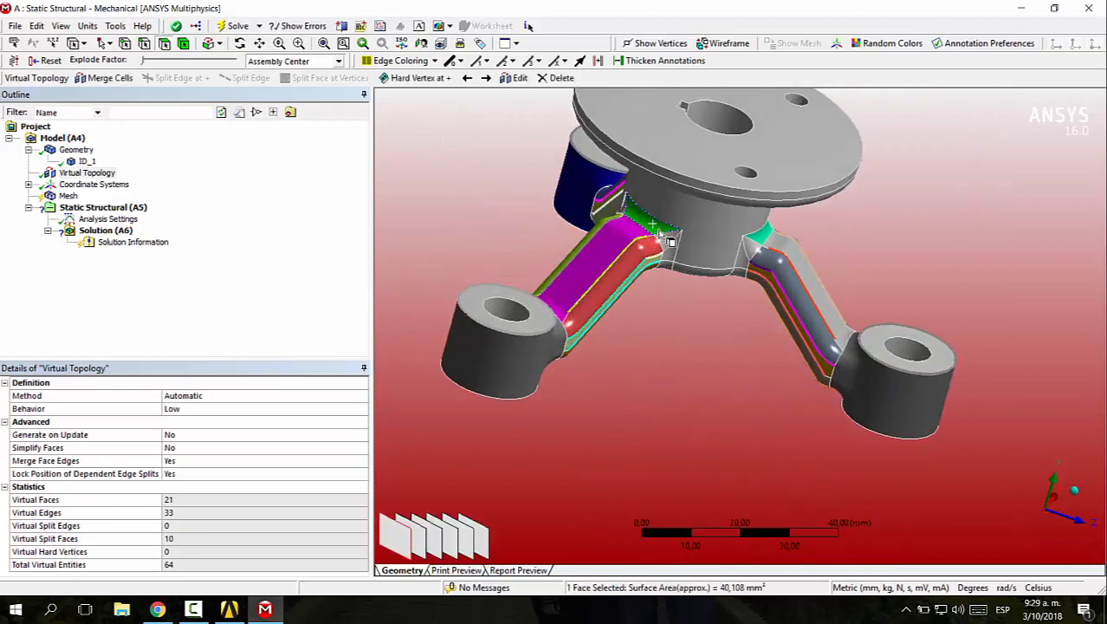
pyautogui.keyDown('ctrl'); pyautogui.click(675, 252); pyautogui.keyUp('ctrl')
pyautogui.keyDown('ctrl'); pyautogui.click(675, 283); pyautogui.keyUp('ctrl')
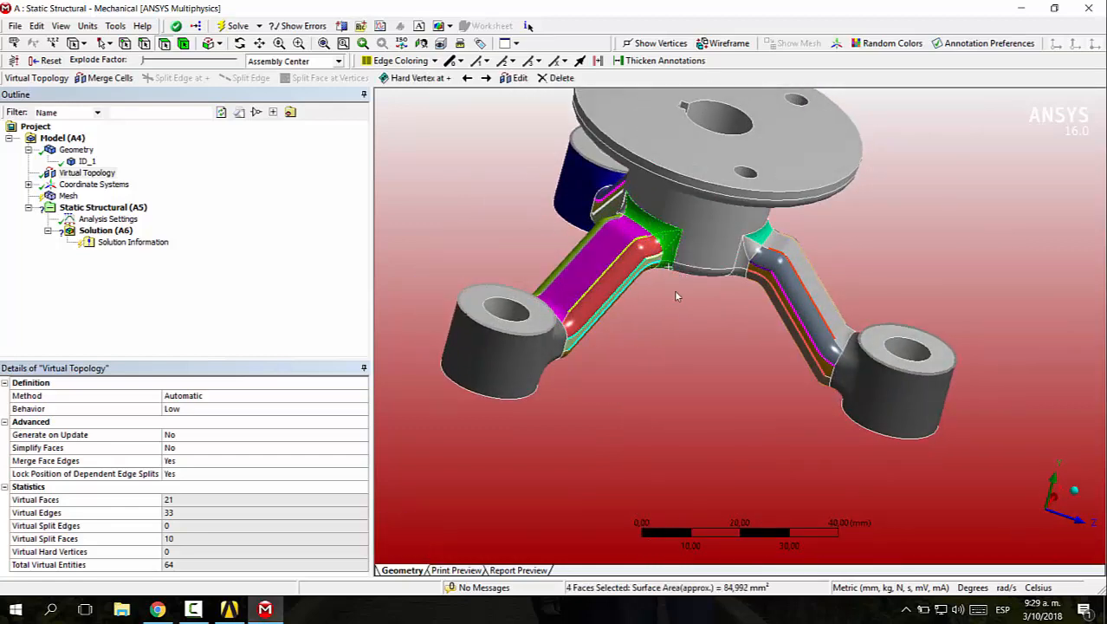
pyautogui.moveTo(674, 289); pyautogui.dragTo(805, 205, button='middle')
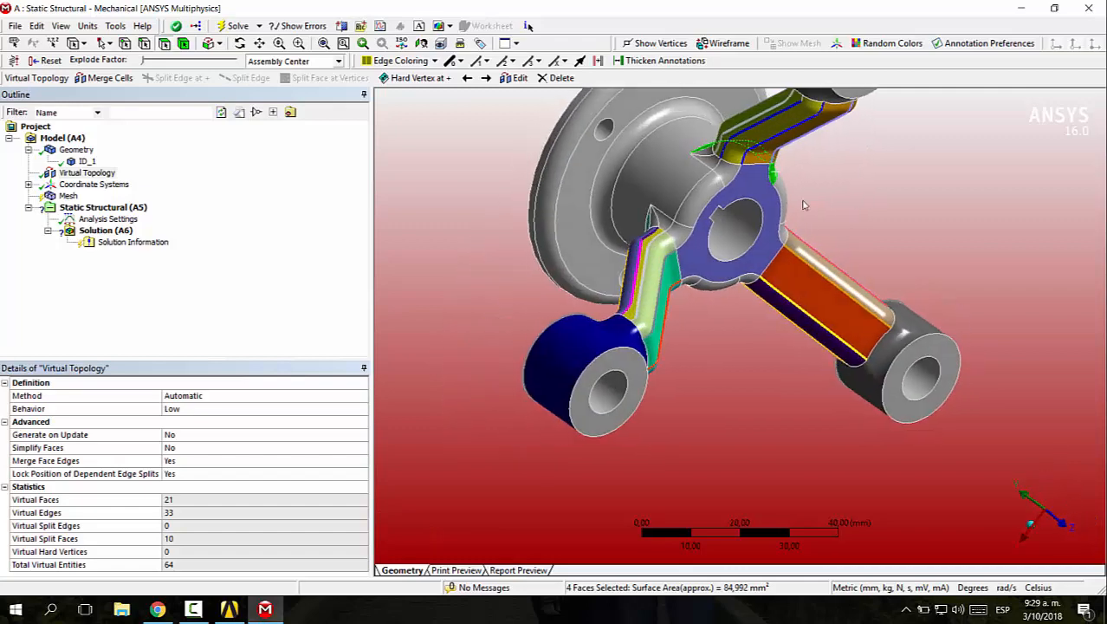
pyautogui.keyDown('ctrl'); pyautogui.click(721, 177); pyautogui.keyUp('ctrl')
pyautogui.moveTo(730, 169); pyautogui.dragTo(656, 219, button='middle')
pyautogui.click(97, 77)
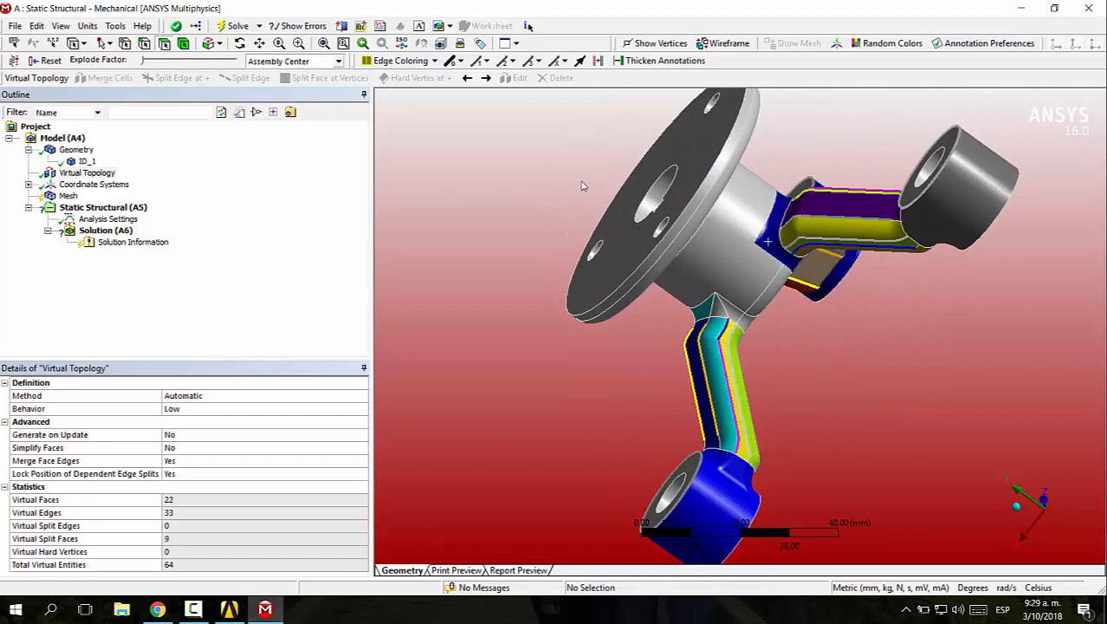
# Merge the root fillet faces of the other two arms on the hub, making one virtual face per arm
pyautogui.moveTo(588, 183); pyautogui.dragTo(594, 371, button='middle')
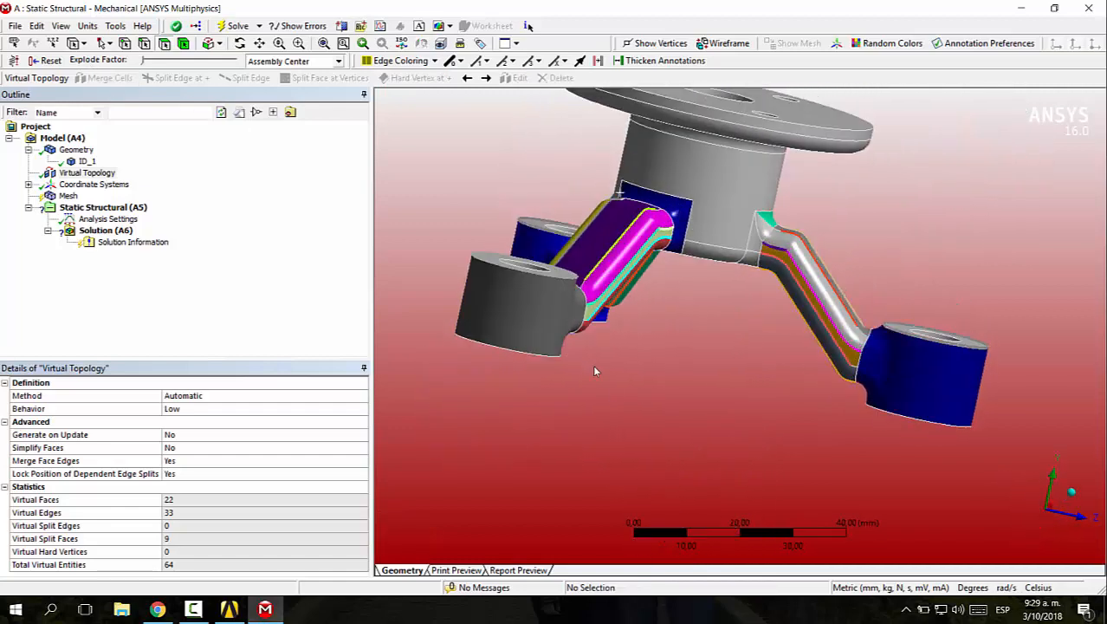
pyautogui.click(761, 234)
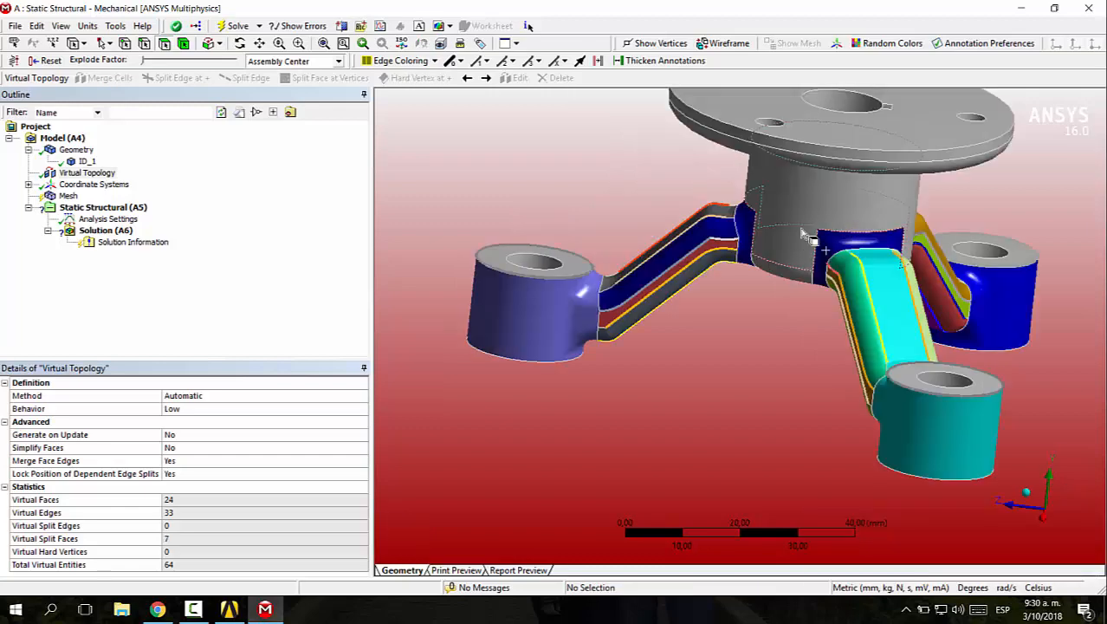
pyautogui.moveTo(765, 258); pyautogui.dragTo(253, 338, button='middle')
pyautogui.moveTo(911, 314); pyautogui.dragTo(961, 275, button='middle')
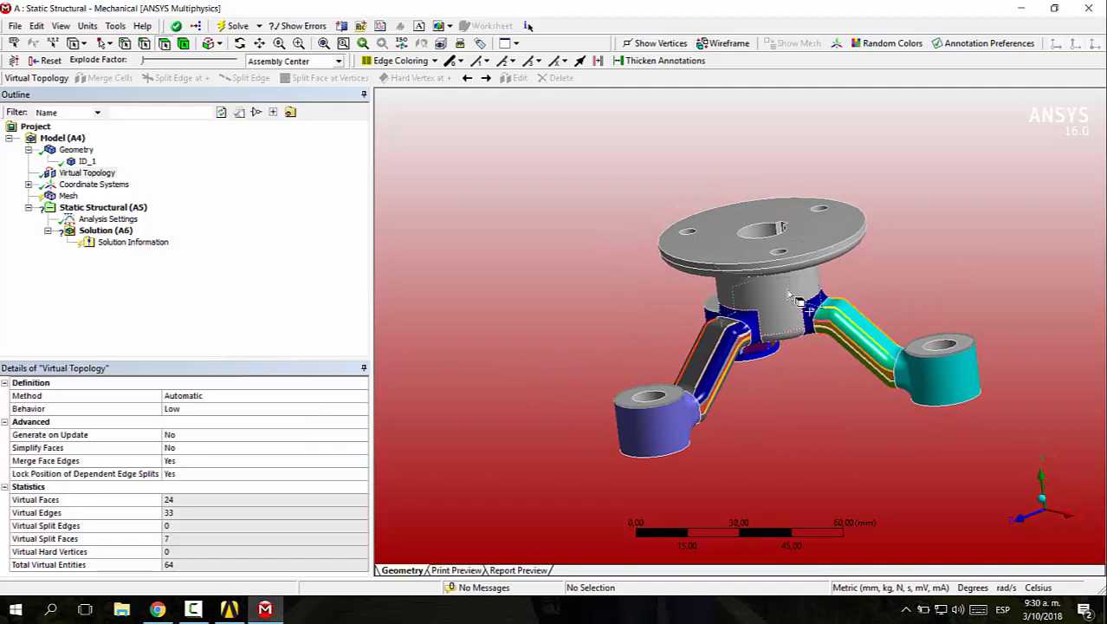
pyautogui.scroll(8, 773, 240)
pyautogui.scroll(-4, 791, 255)
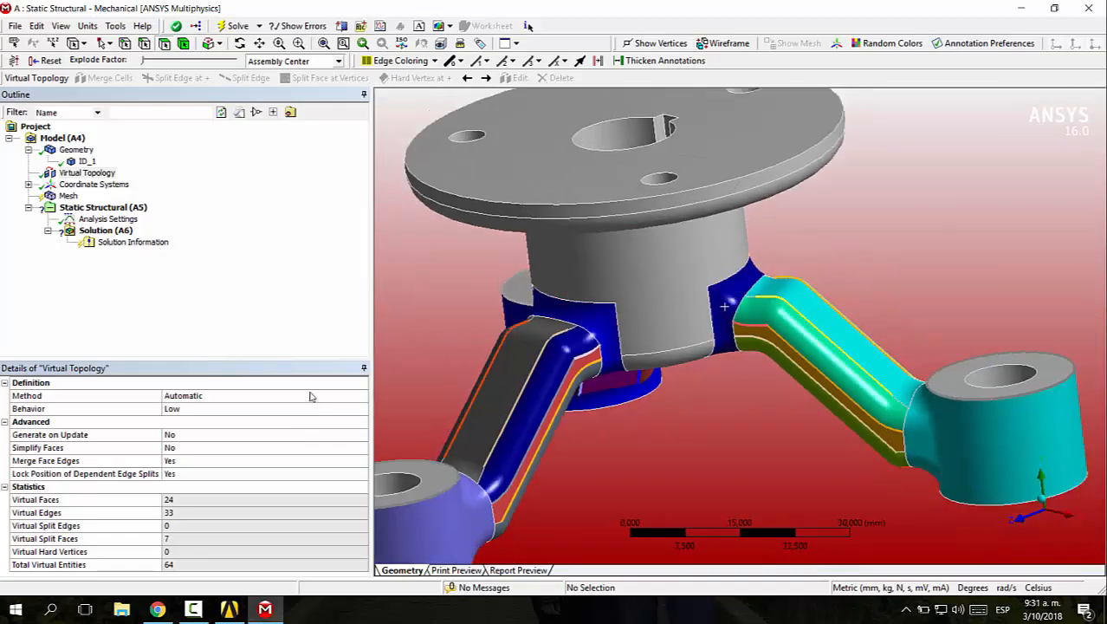
# Add a mesh method to the whole bracket body and set it to Tetrahedrons
pyautogui.click(67, 196)
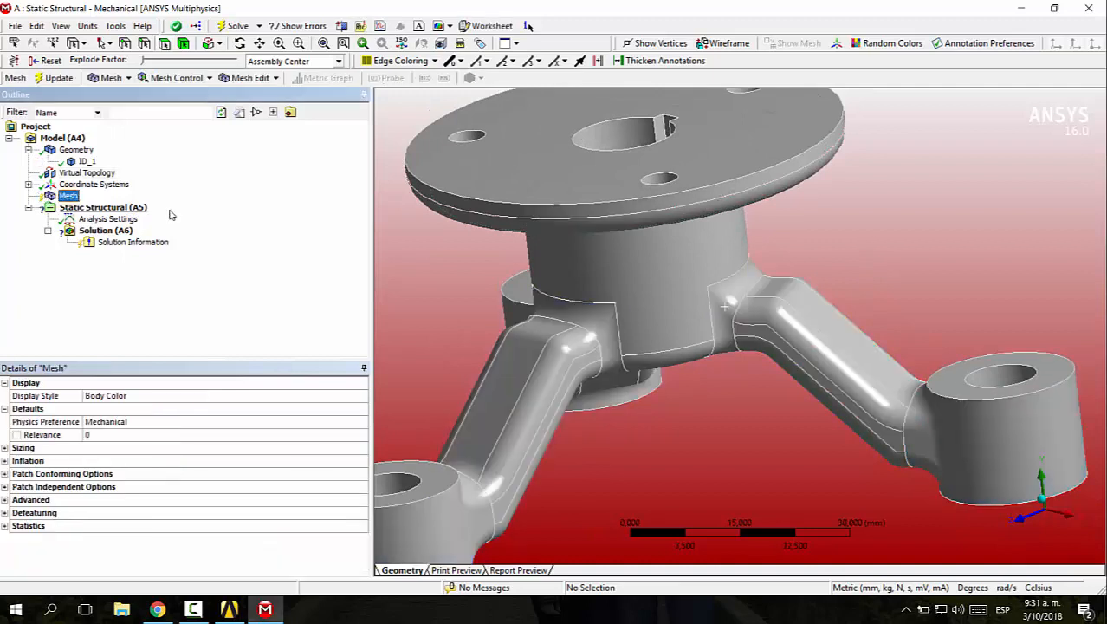
pyautogui.click(156, 78)
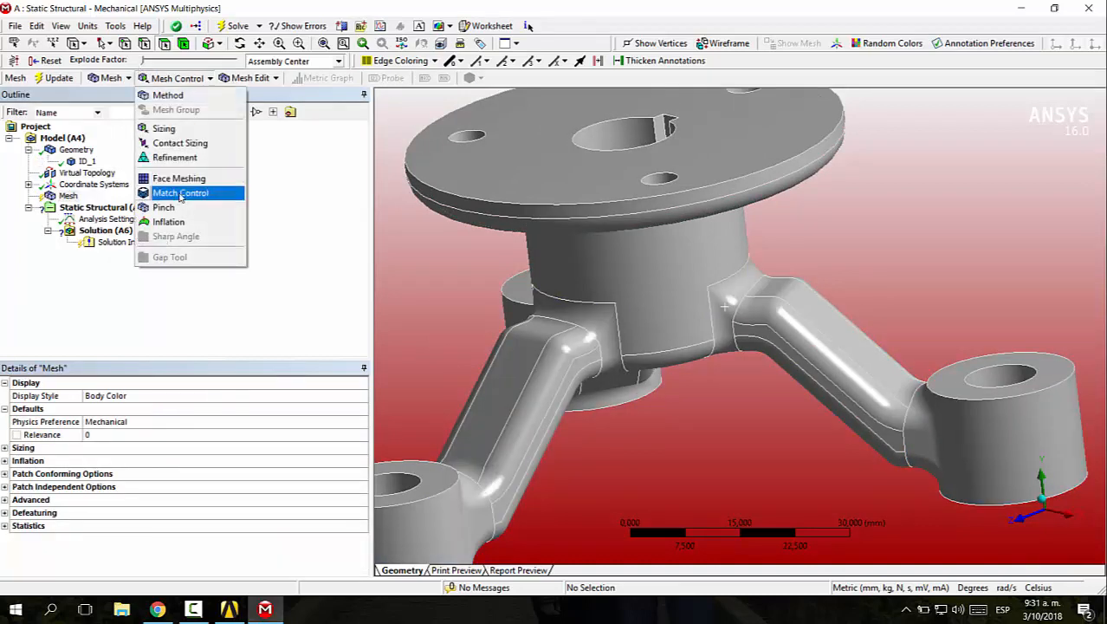
pyautogui.click(149, 96)
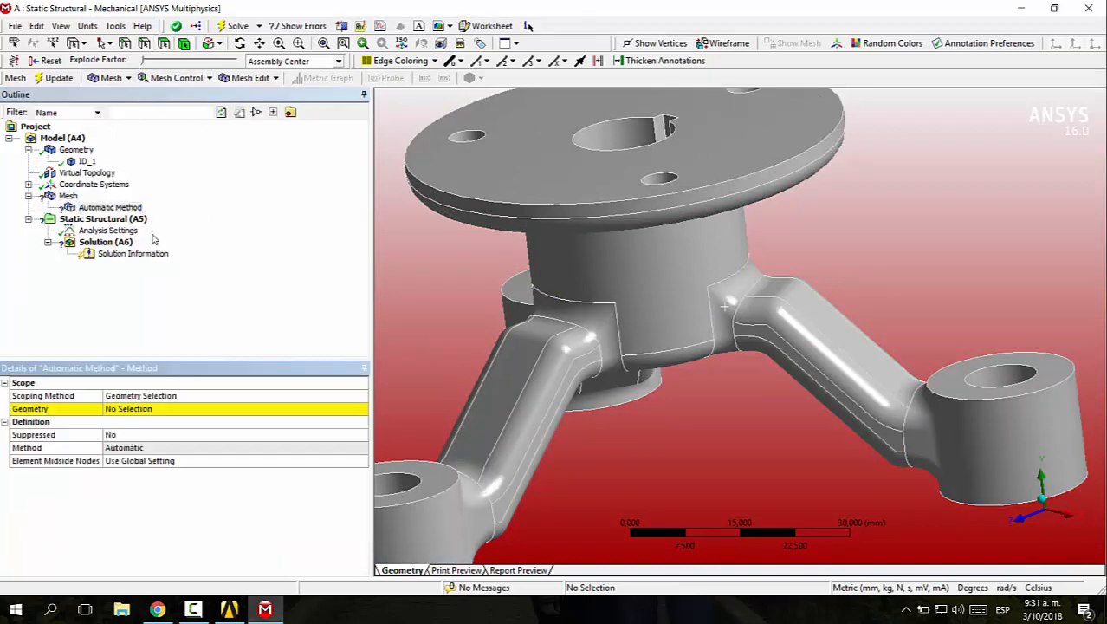
pyautogui.click(187, 409)
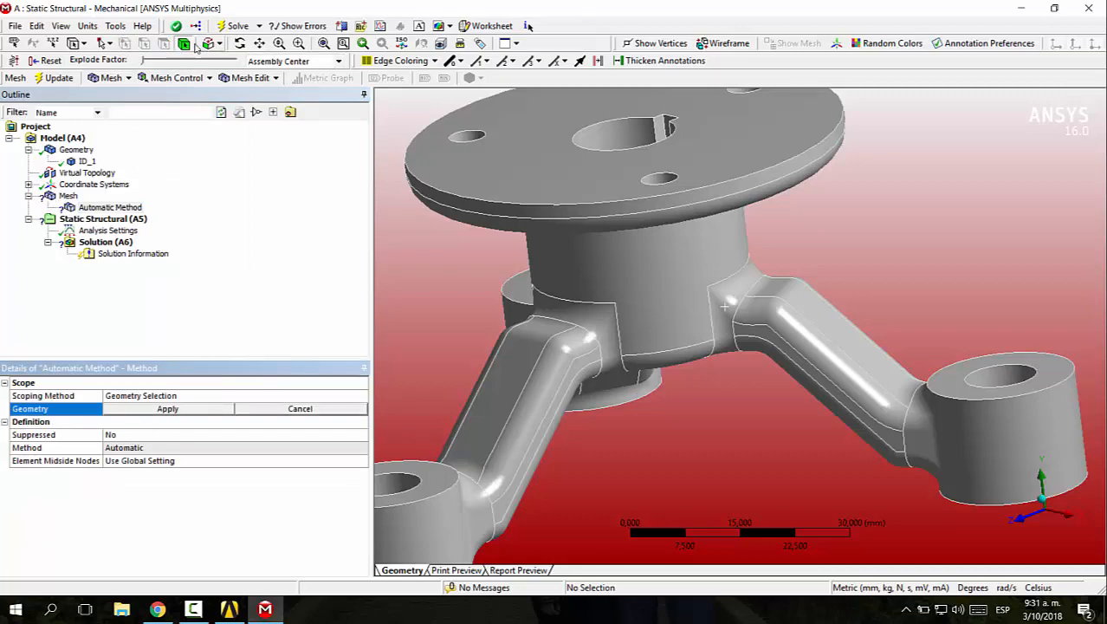
pyautogui.click(496, 160)
pyautogui.click(167, 406)
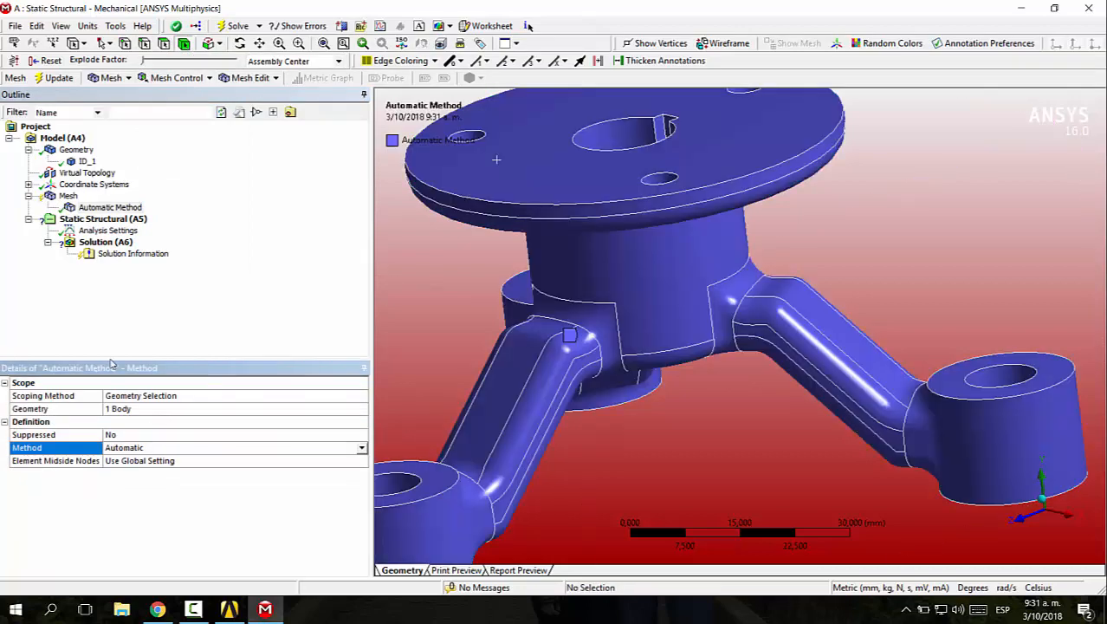
pyautogui.click(260, 447)
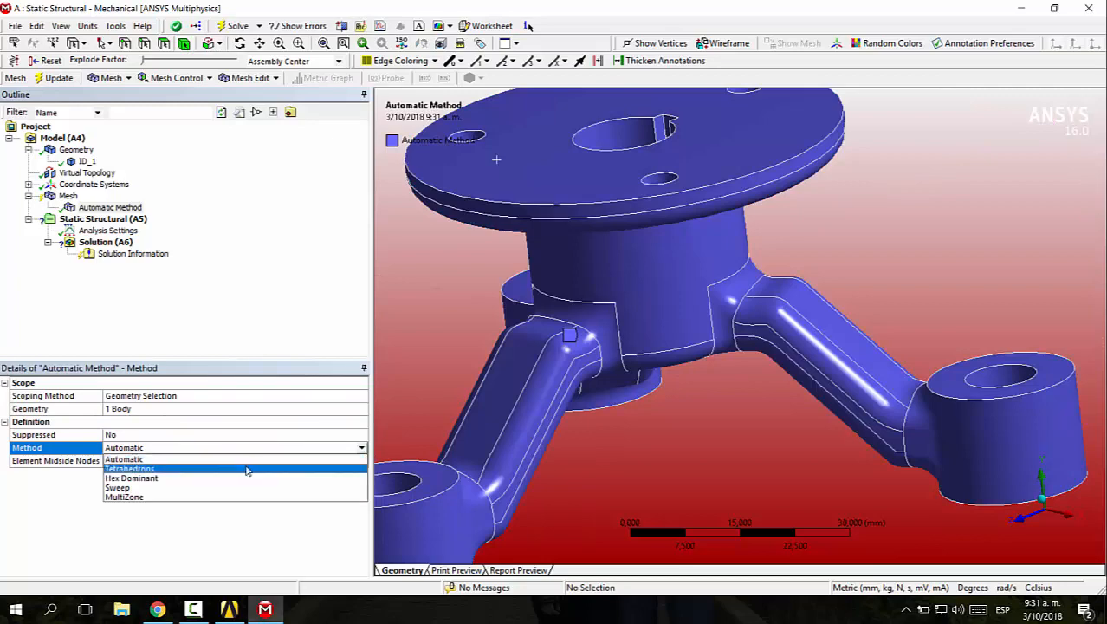
pyautogui.click(249, 472)
pyautogui.scroll(-5, 399, 326)
pyautogui.moveTo(399, 326); pyautogui.dragTo(330, 325, button='middle')
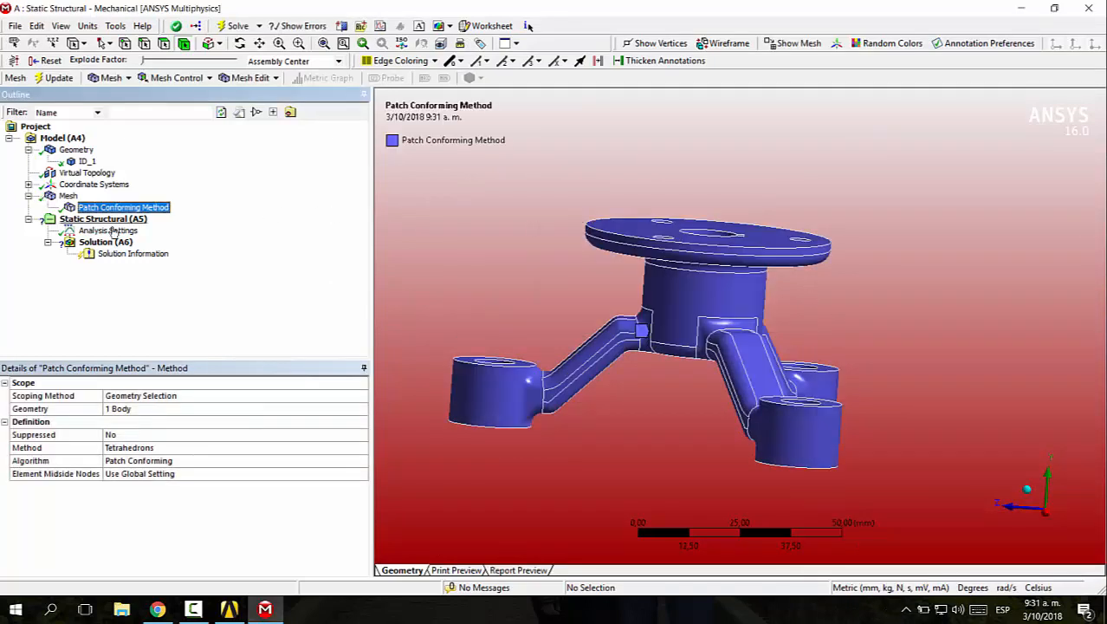
# Generate the tetrahedral mesh and examine its elements along the arms, hub and bosses
pyautogui.click(50, 196)
pyautogui.moveTo(643, 252); pyautogui.dragTo(837, 312, button='middle')
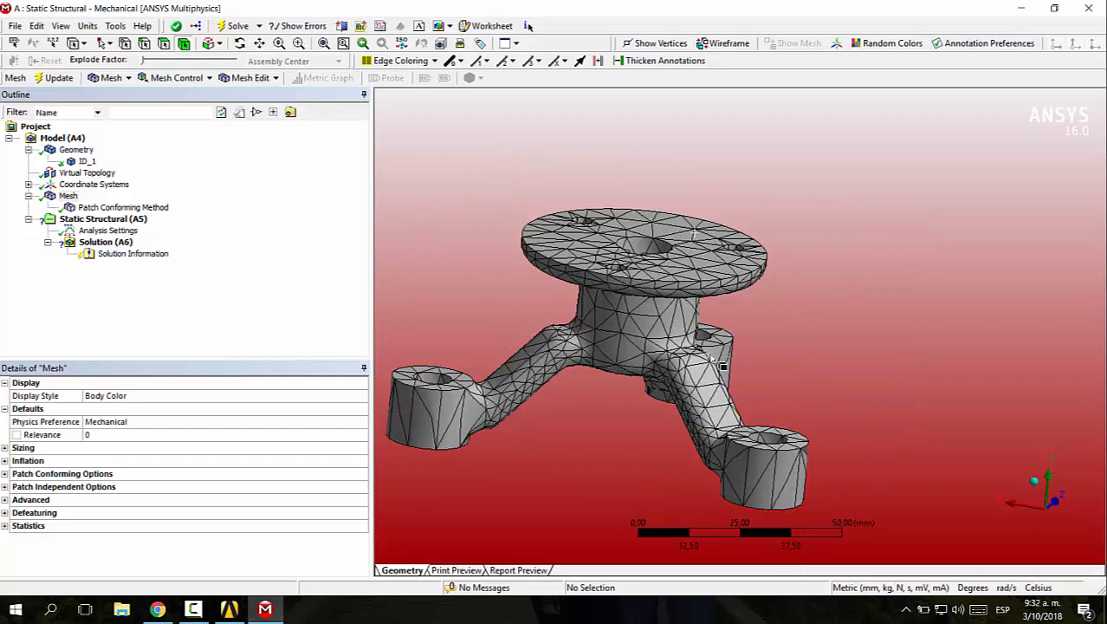
pyautogui.scroll(5, 668, 334)
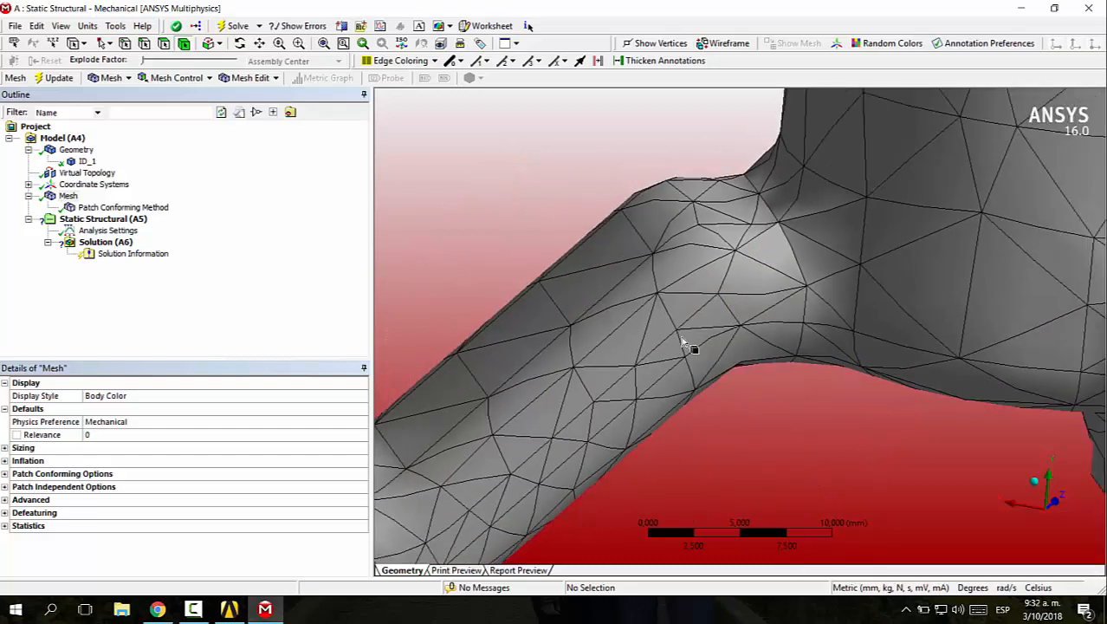
pyautogui.moveTo(685, 345)
pyautogui.mouseDown(button='middle')
pyautogui.moveTo(638, 325)
pyautogui.moveTo(658, 322)
pyautogui.moveTo(698, 353)
pyautogui.moveTo(701, 331)
pyautogui.moveTo(731, 329)
pyautogui.moveTo(702, 324)
pyautogui.moveTo(668, 344)
pyautogui.mouseUp(button='middle')
pyautogui.scroll(-2, 813, 340)
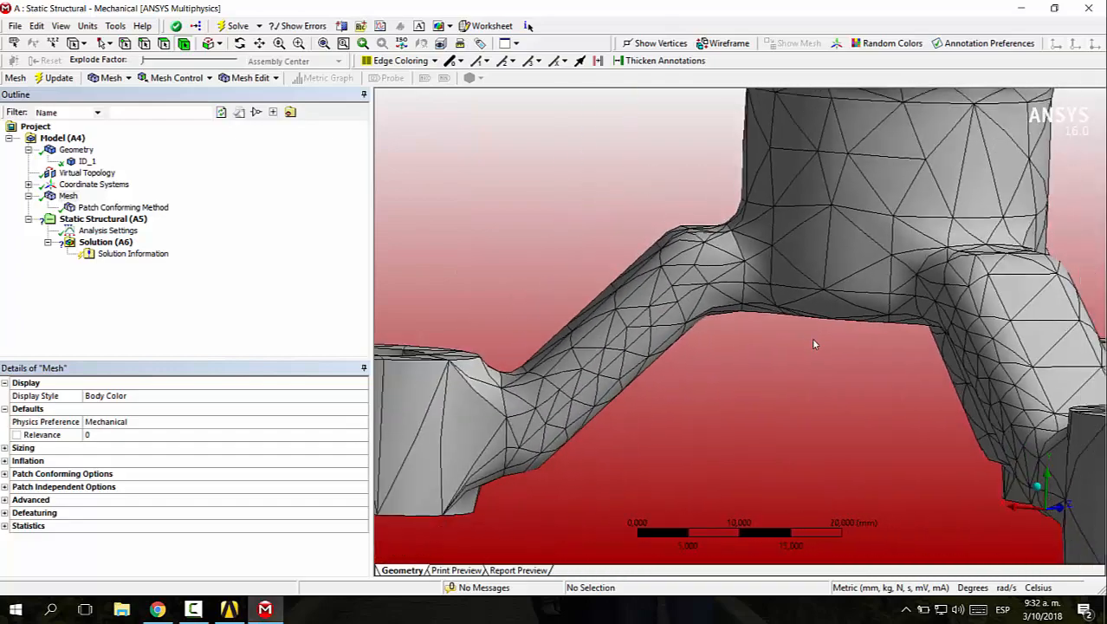
pyautogui.scroll(-3, 813, 344)
pyautogui.moveTo(812, 344); pyautogui.dragTo(920, 227, button='middle')
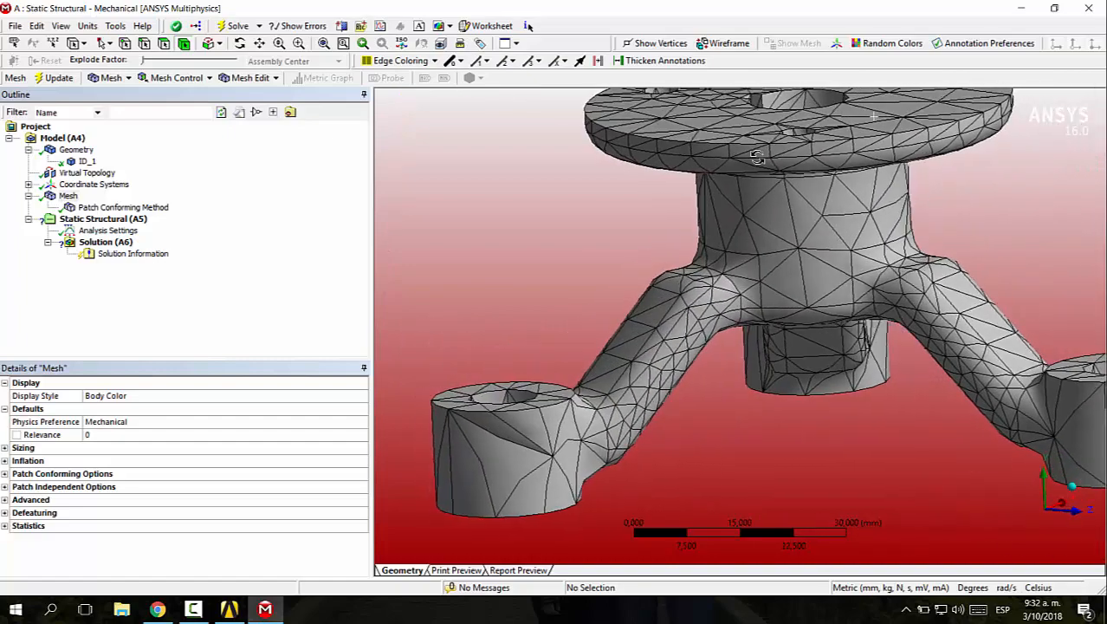
pyautogui.scroll(-3, 857, 232)
# Add a body sizing with a 5 mm element size to the bracket and regenerate the mesh
pyautogui.click(69, 197)
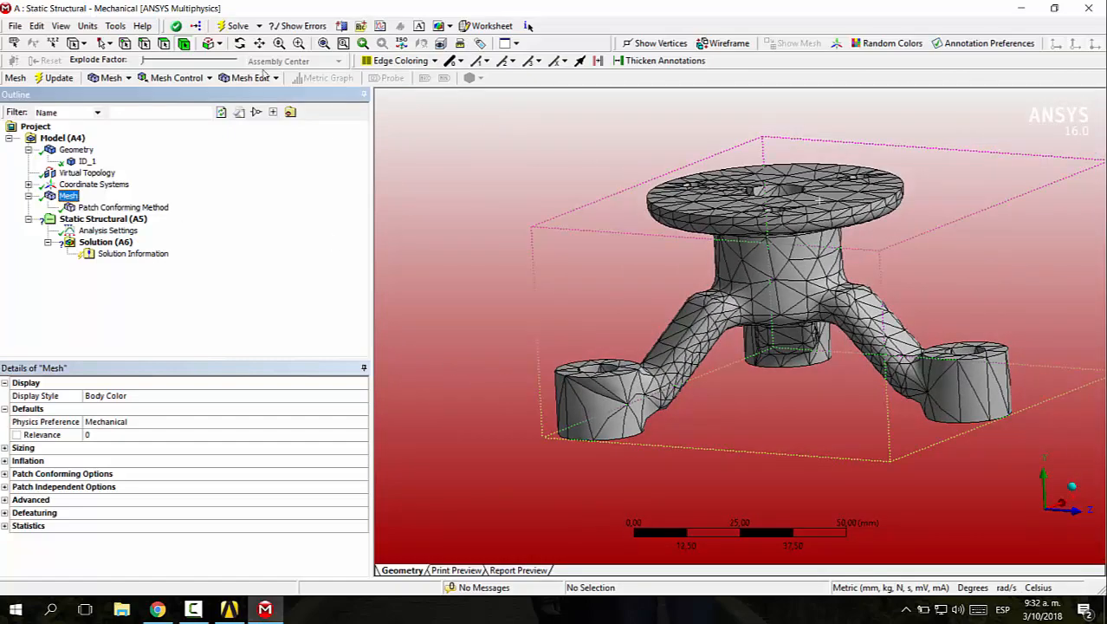
pyautogui.click(177, 78)
pyautogui.click(178, 129)
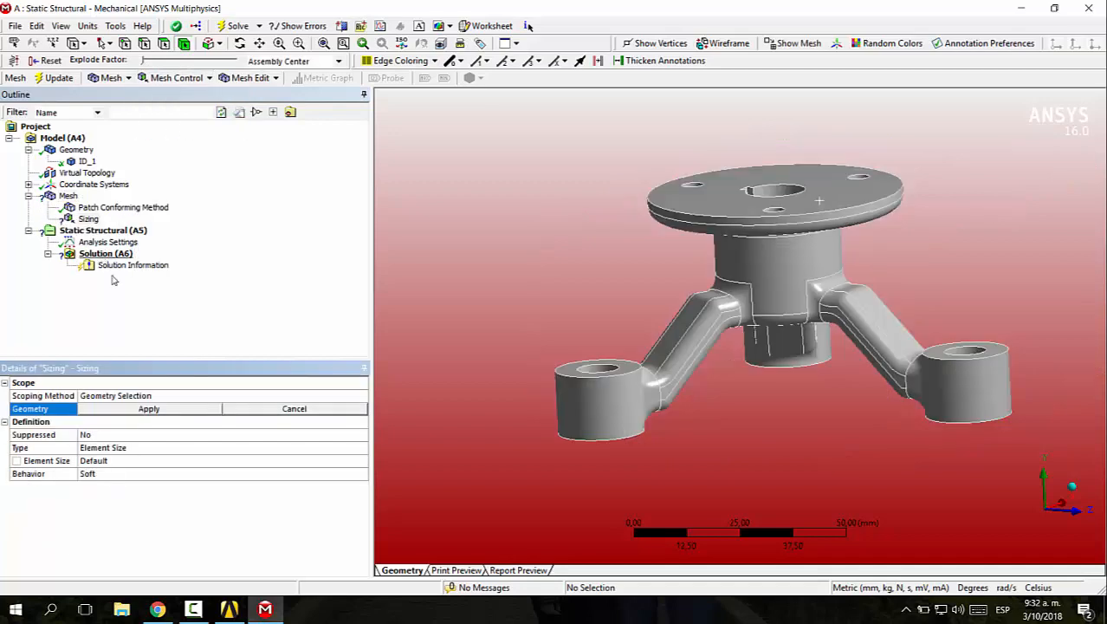
pyautogui.click(678, 195)
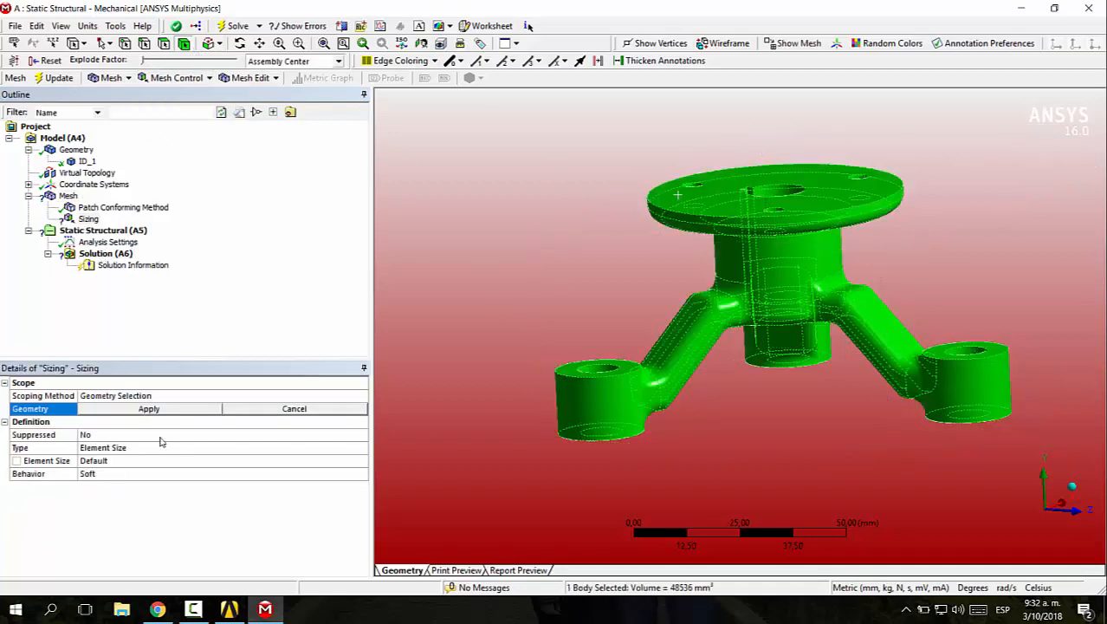
pyautogui.click(120, 409)
pyautogui.click(117, 461)
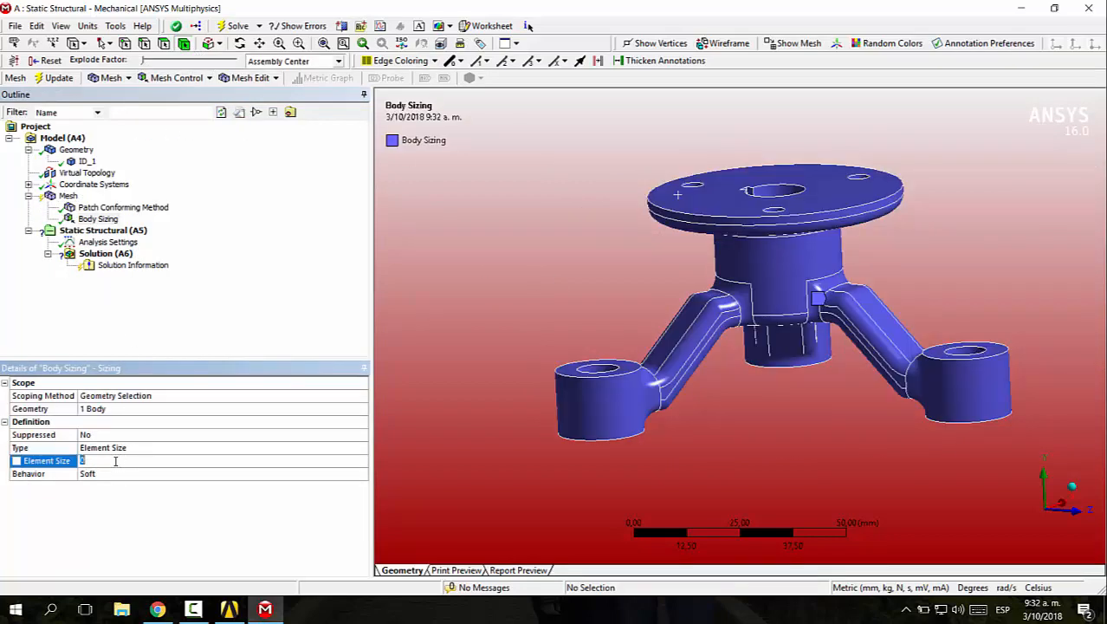
pyautogui.write('5')
pyautogui.press('Return')
pyautogui.click(48, 78)
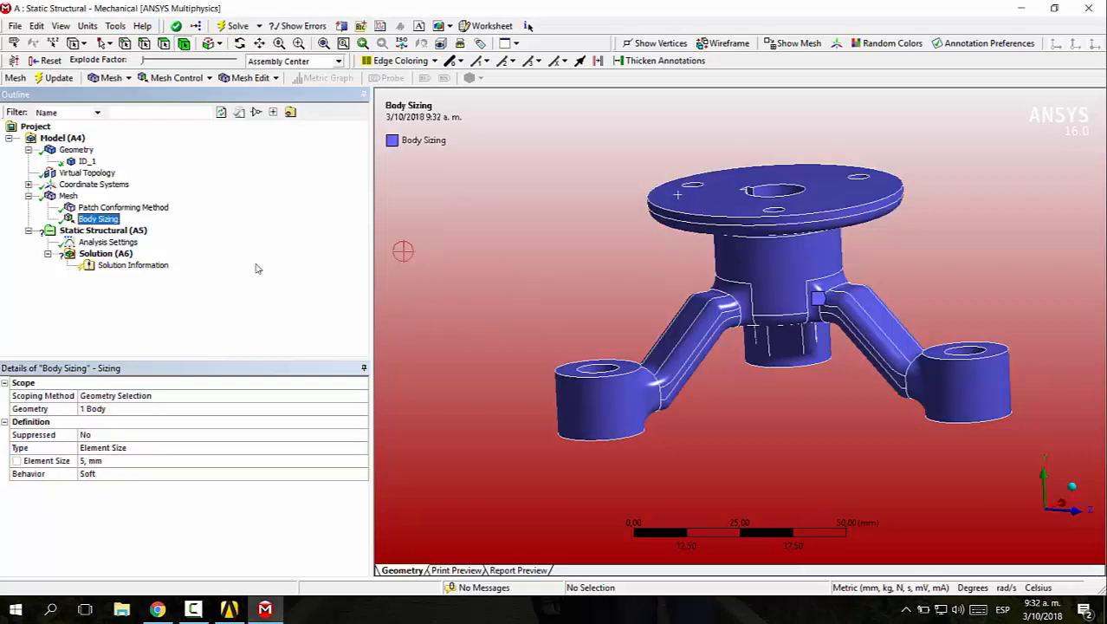
pyautogui.click(66, 199)
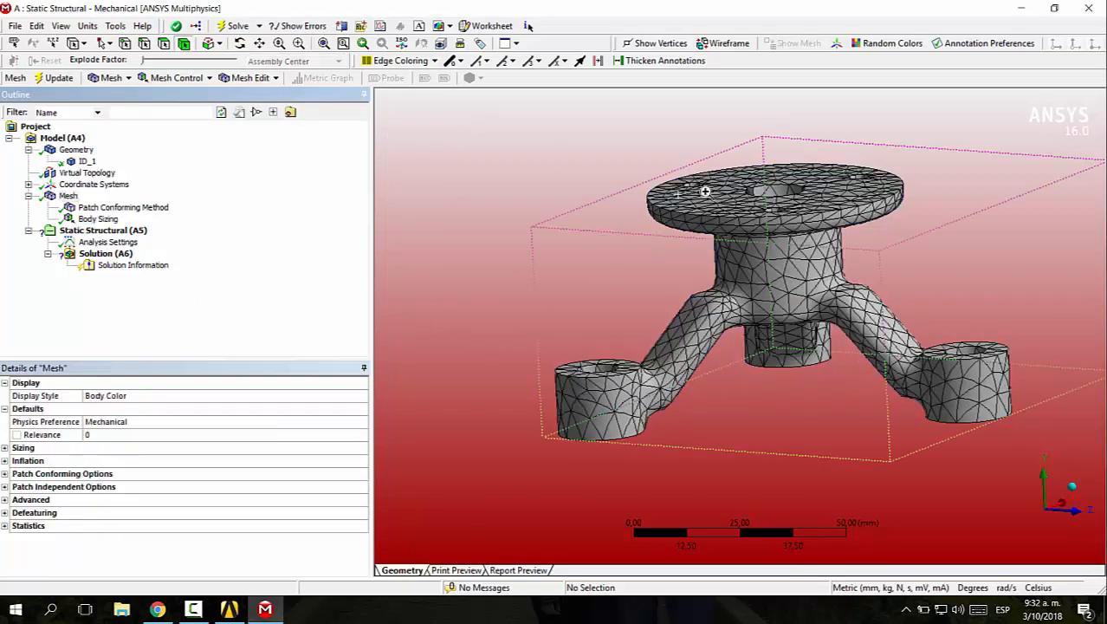
# Set the mesh display style to Element Quality
pyautogui.scroll(5, 857, 323)
pyautogui.scroll(-4, 834, 331)
pyautogui.moveTo(832, 409); pyautogui.dragTo(537, 312, button='middle')
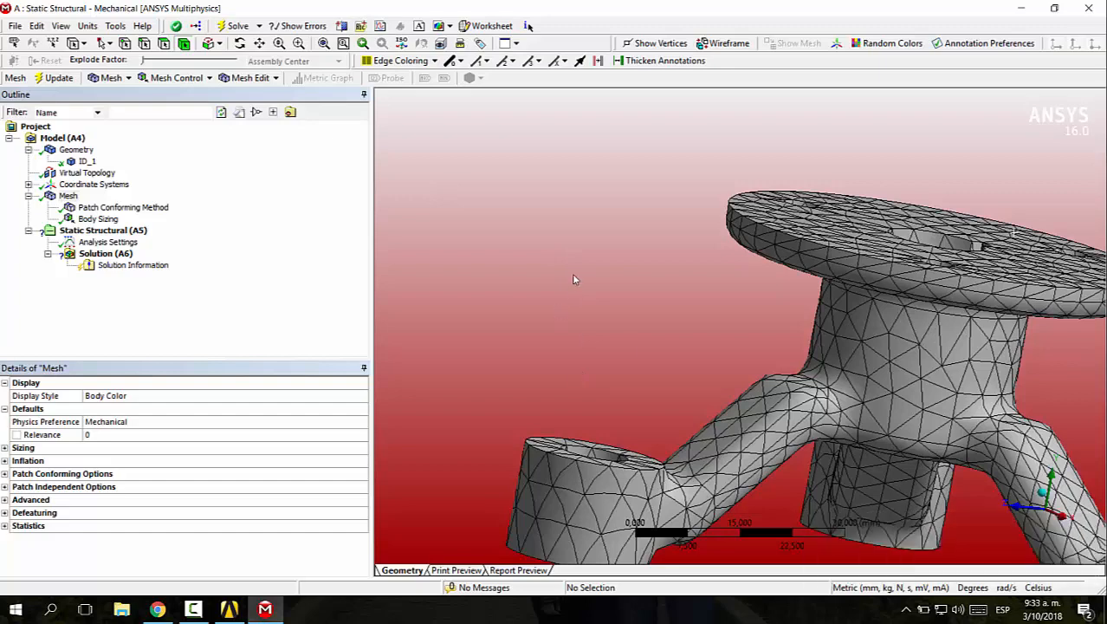
pyautogui.scroll(-3, 727, 322)
pyautogui.moveTo(727, 322); pyautogui.dragTo(793, 348, button='middle')
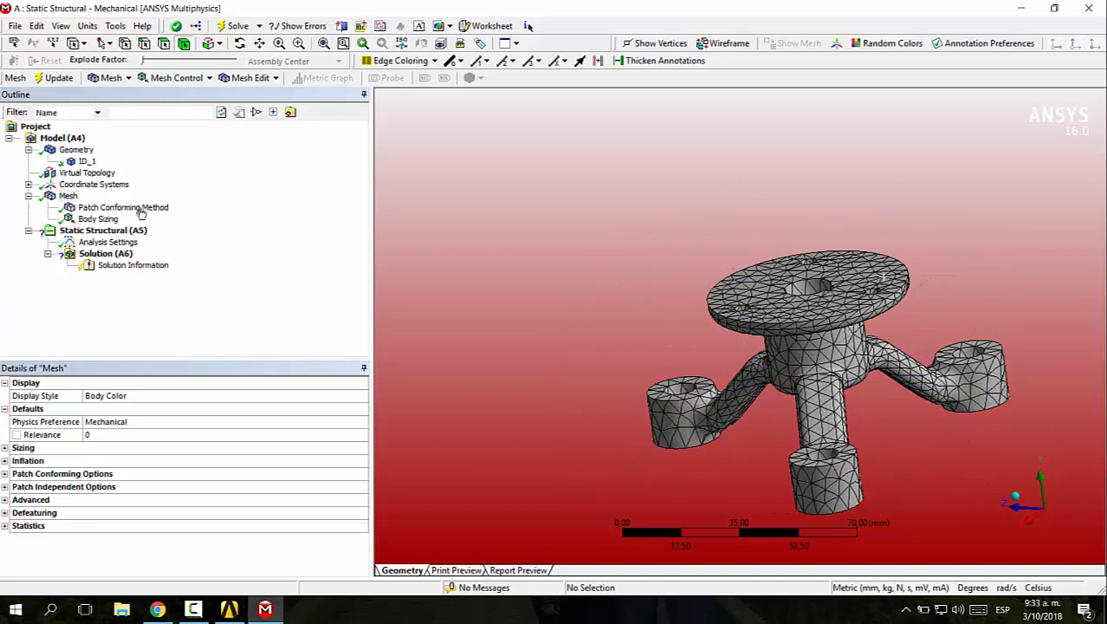
pyautogui.click(70, 196)
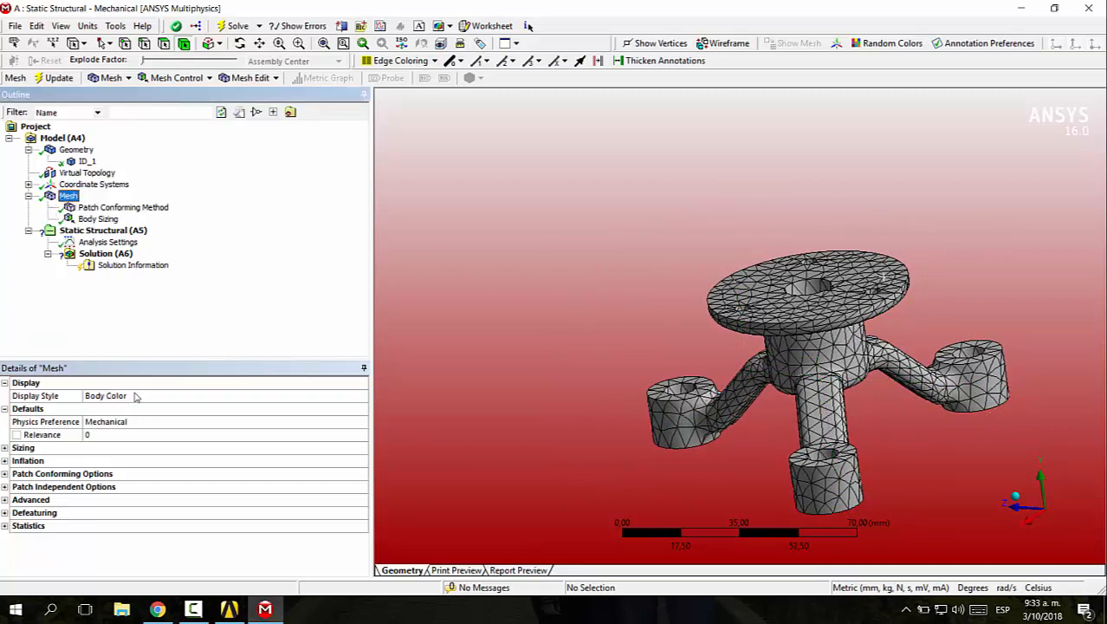
pyautogui.click(199, 399)
pyautogui.click(361, 396)
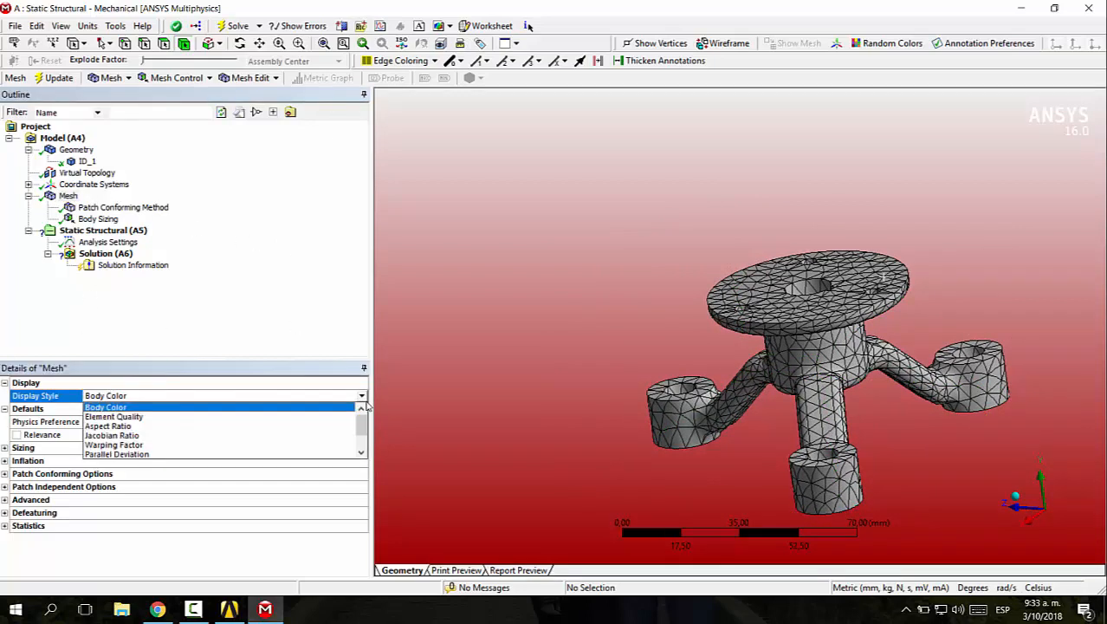
pyautogui.click(114, 418)
# Examine the element quality colours on the plate, hub and arms, focusing on the poorest elements along one arm
pyautogui.moveTo(558, 292); pyautogui.dragTo(440, 239, button='middle')
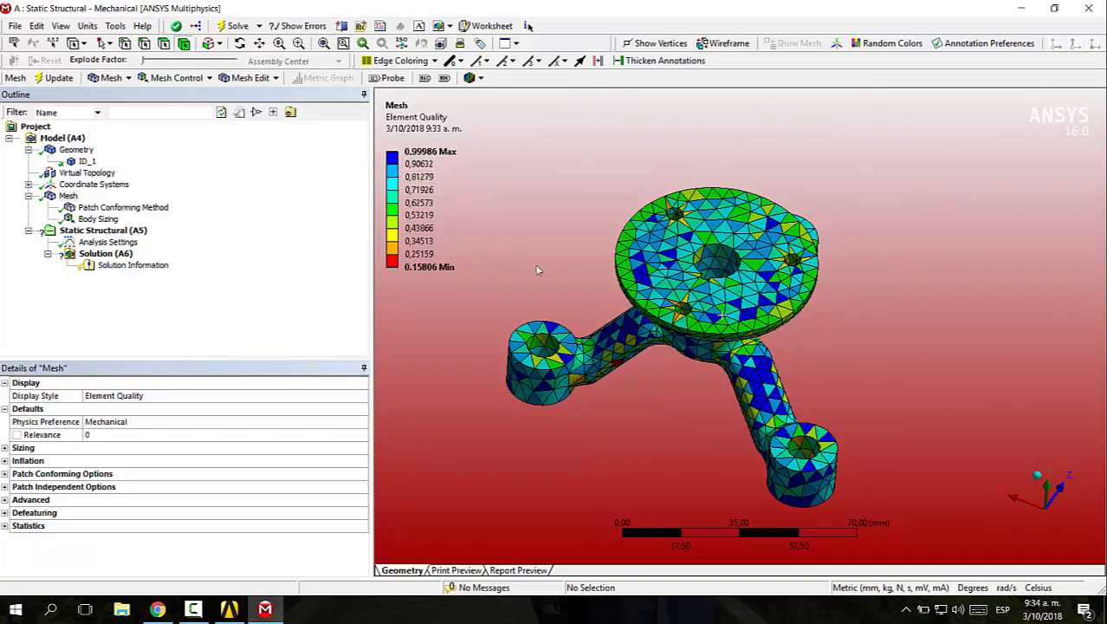
pyautogui.click(394, 260)
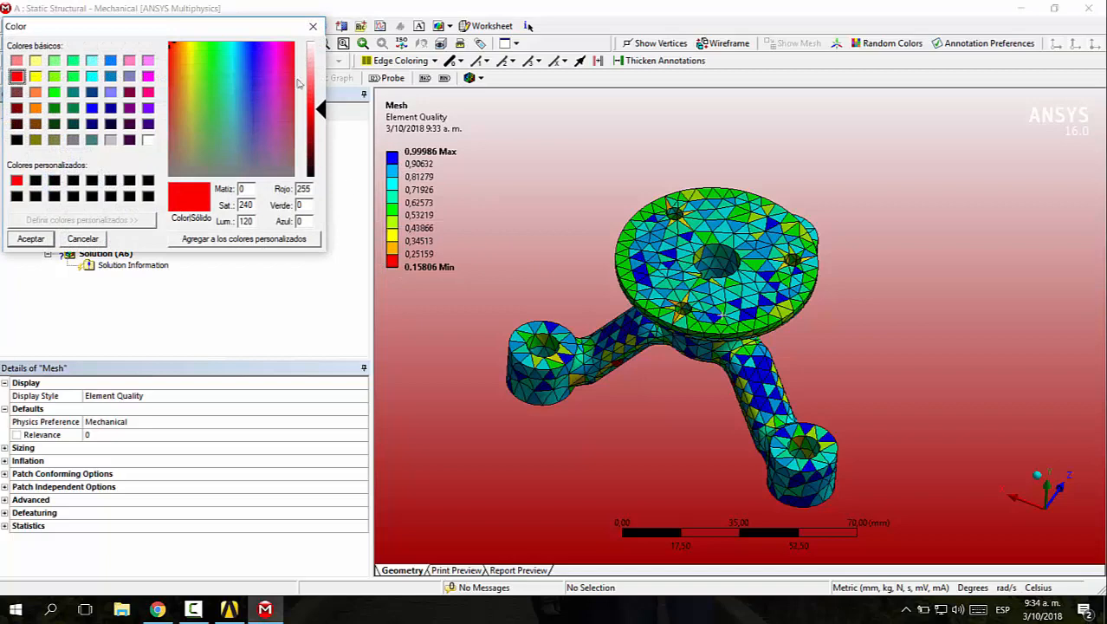
pyautogui.click(313, 28)
pyautogui.moveTo(470, 275); pyautogui.dragTo(697, 344, button='middle')
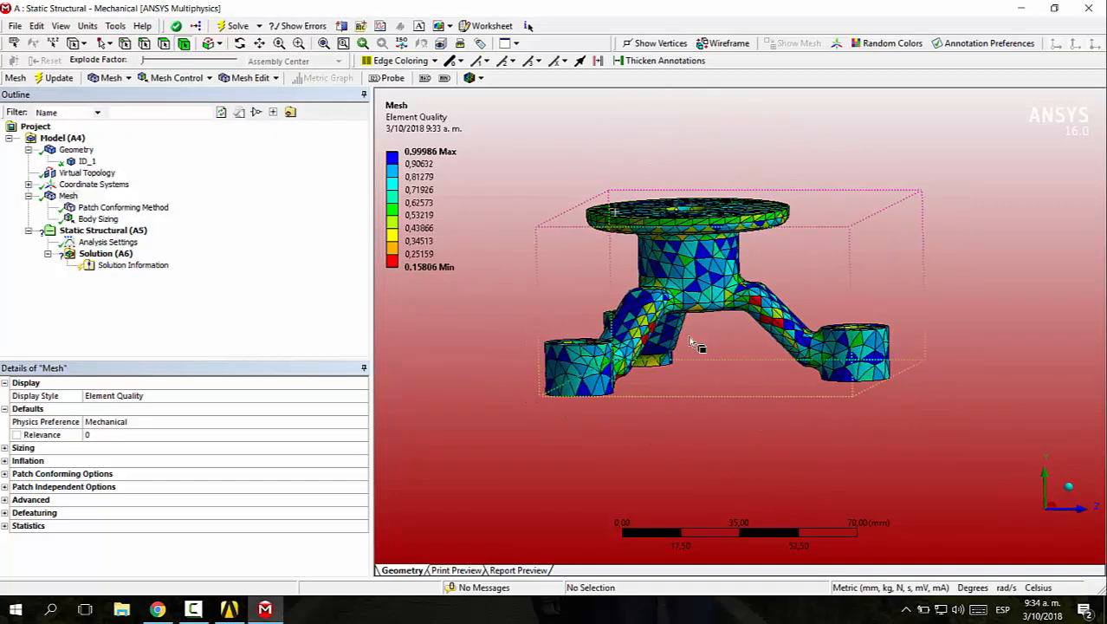
pyautogui.scroll(5, 801, 364)
pyautogui.scroll(-5, 631, 279)
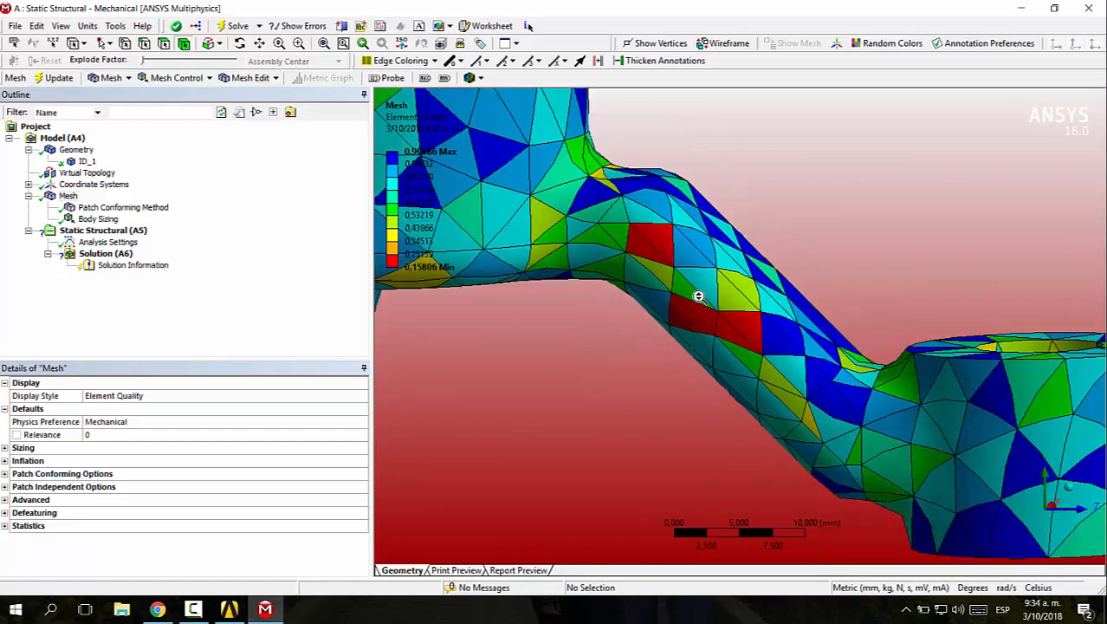
pyautogui.moveTo(628, 267); pyautogui.dragTo(767, 325, button='middle')
# Insert a Node Move edit on the mesh for manual node adjustments
pyautogui.click(67, 196)
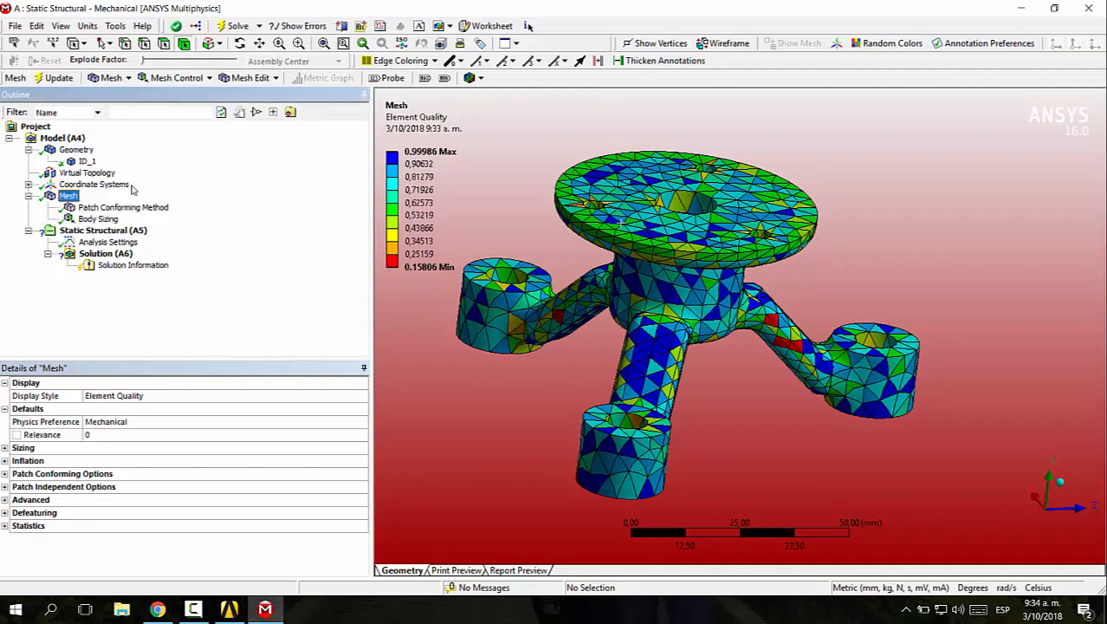
pyautogui.rightClick(73, 197)
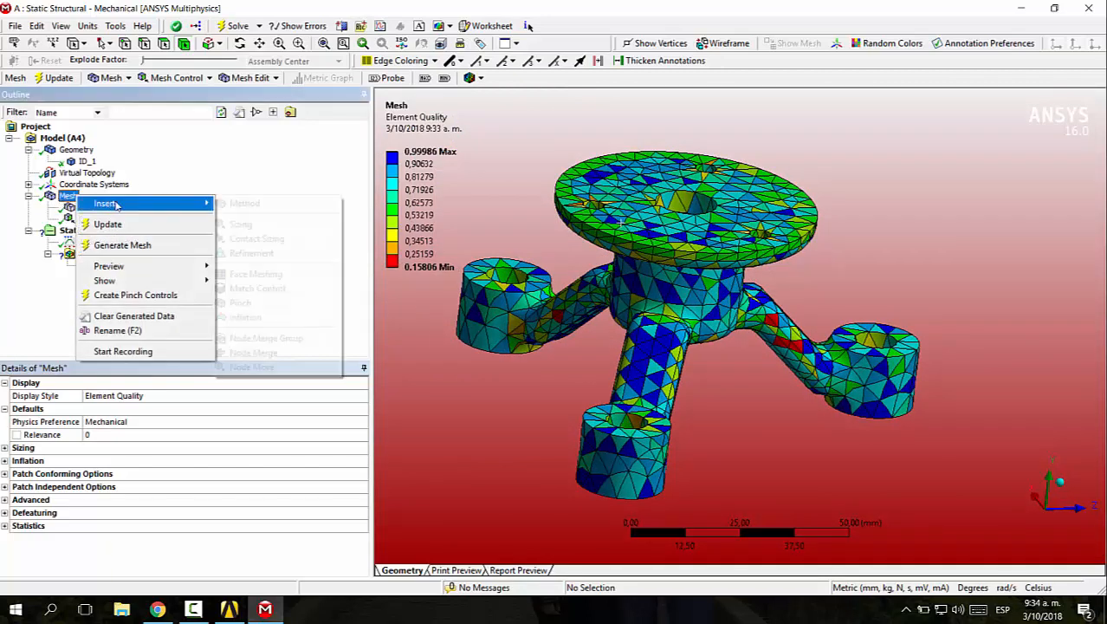
pyautogui.moveTo(128, 206)
pyautogui.click(251, 366)
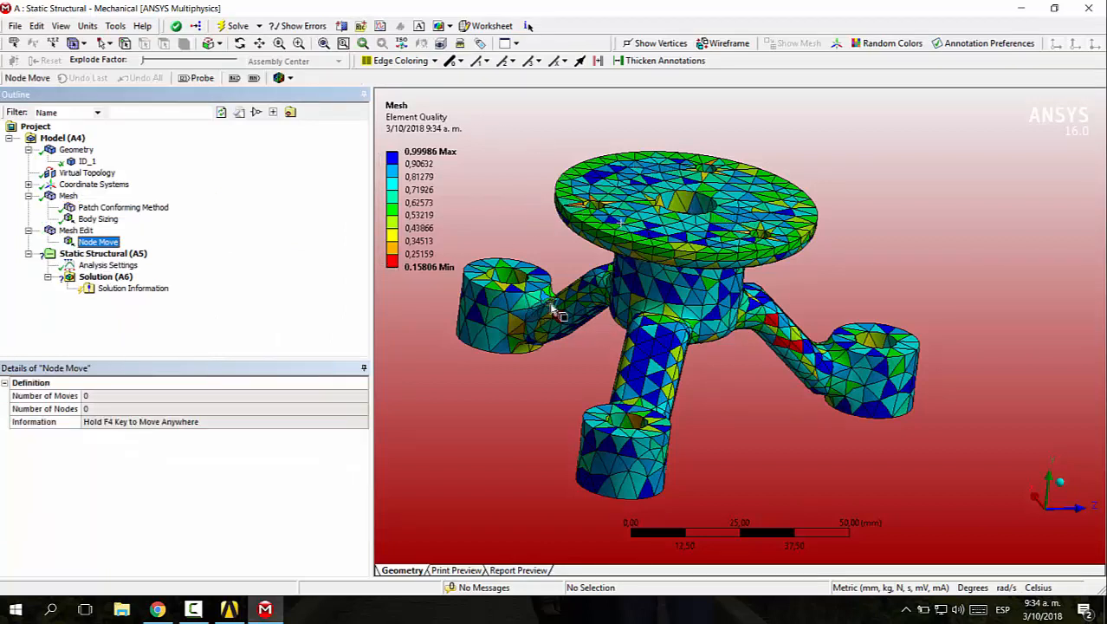
pyautogui.click(125, 43)
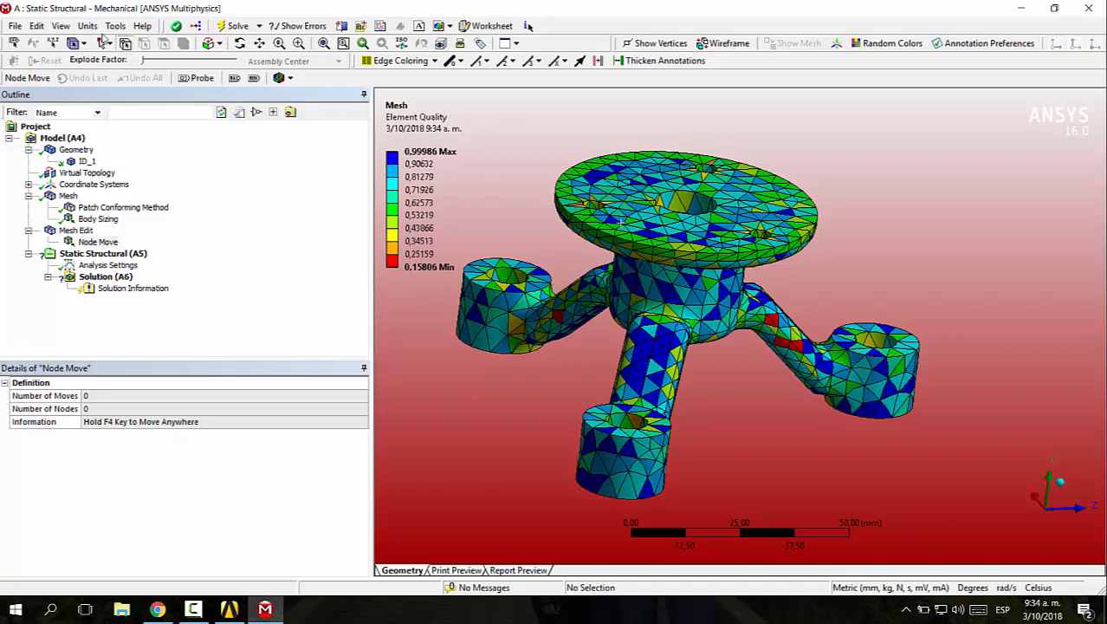
pyautogui.click(221, 43)
# Shift a corner node of the red element on the arm to improve that element's quality
pyautogui.moveTo(504, 271); pyautogui.dragTo(591, 372)
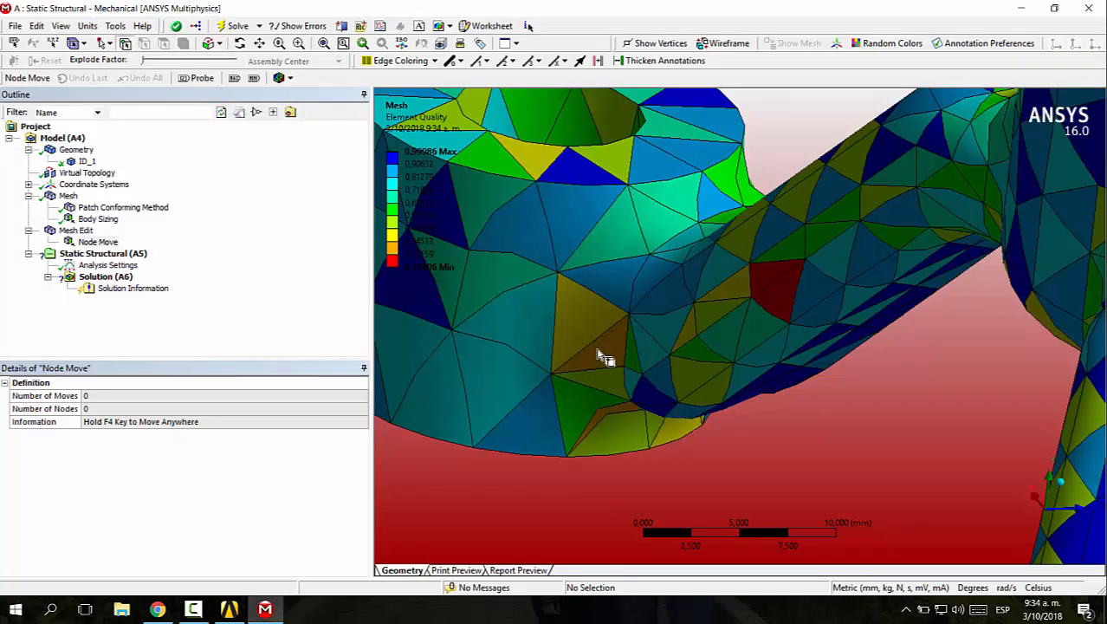
pyautogui.moveTo(804, 260); pyautogui.dragTo(799, 264)
pyautogui.scroll(-2, 856, 343)
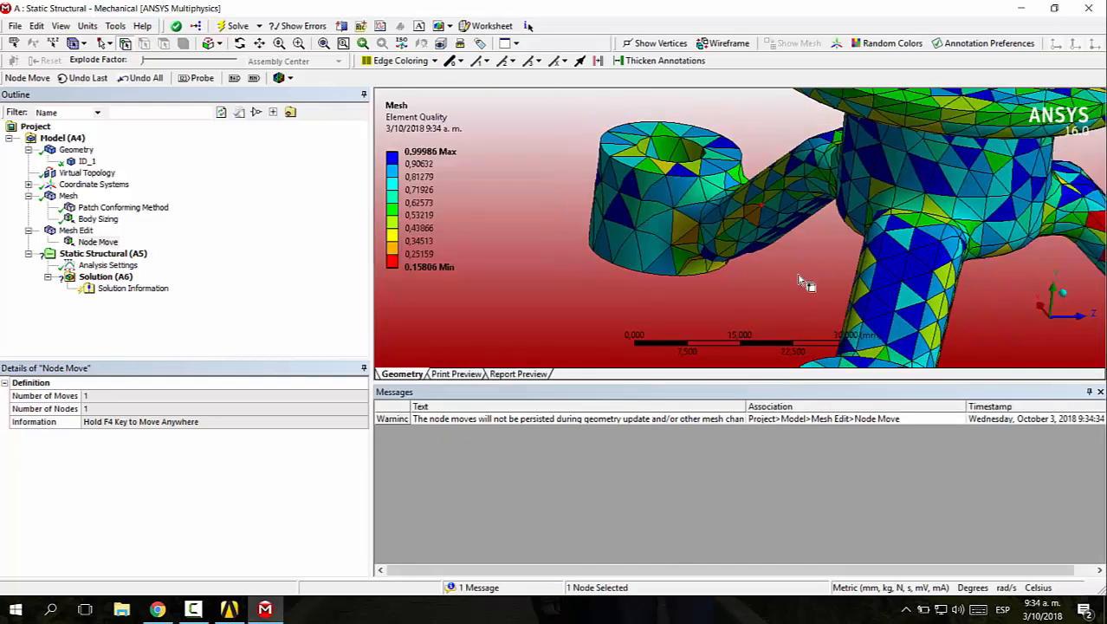
# Close the messages pane and move three nodes around the red elements on the opposite arm to improve their quality
pyautogui.keyDown('ctrl'); pyautogui.moveTo(813, 257); pyautogui.dragTo(594, 222, button='middle'); pyautogui.keyUp('ctrl')
pyautogui.moveTo(821, 162); pyautogui.dragTo(876, 226, button='right')
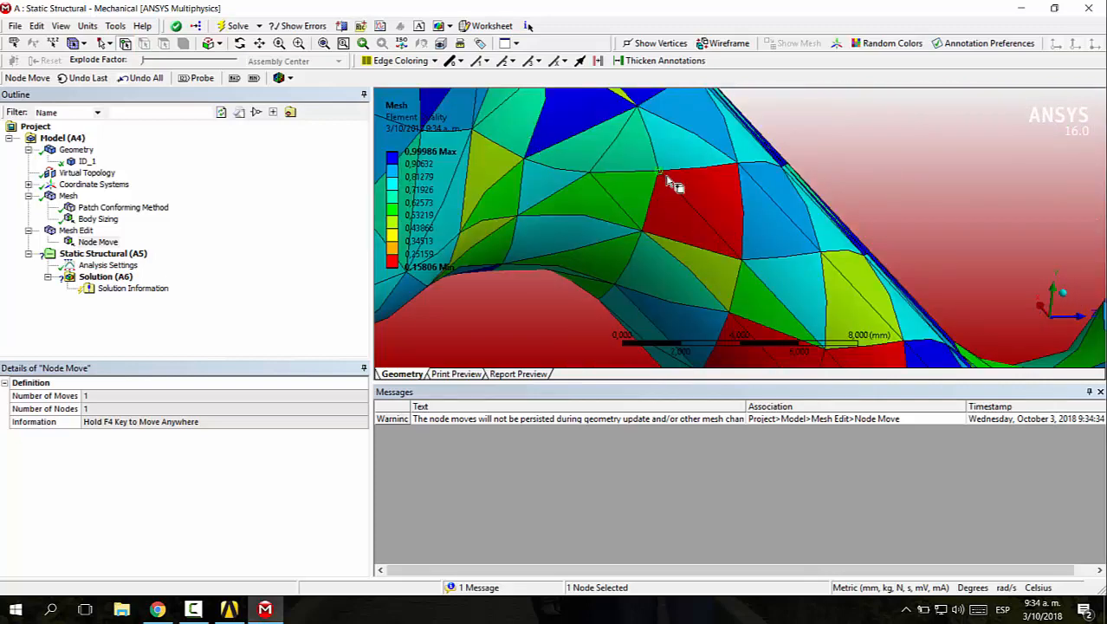
pyautogui.scroll(-4, 839, 161)
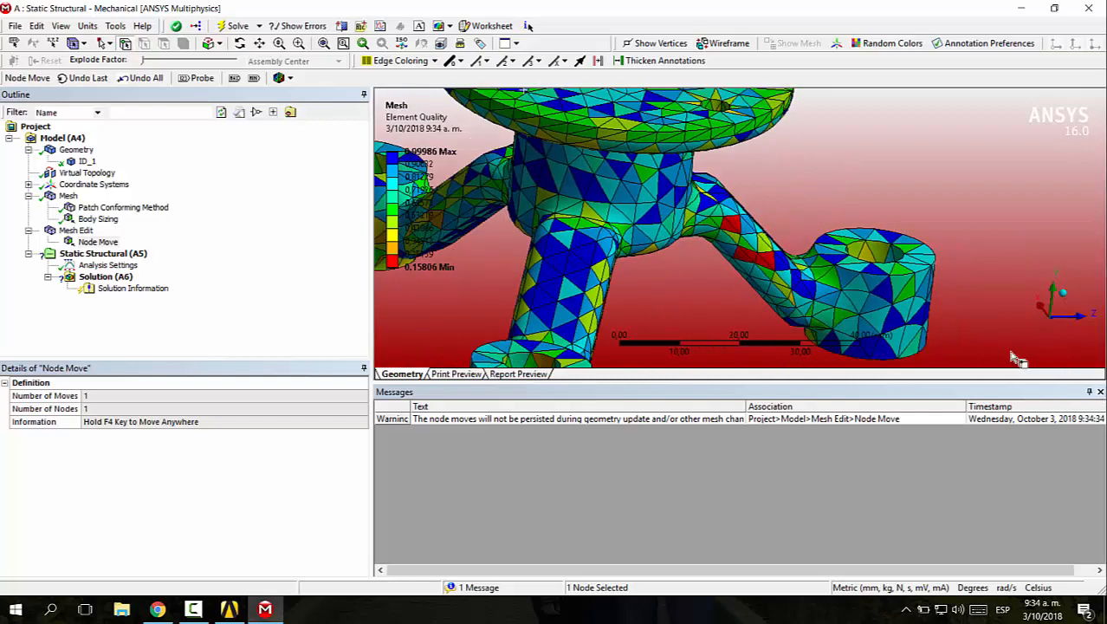
pyautogui.click(1101, 392)
pyautogui.moveTo(860, 240); pyautogui.dragTo(797, 318, button='middle')
pyautogui.scroll(5, 756, 352)
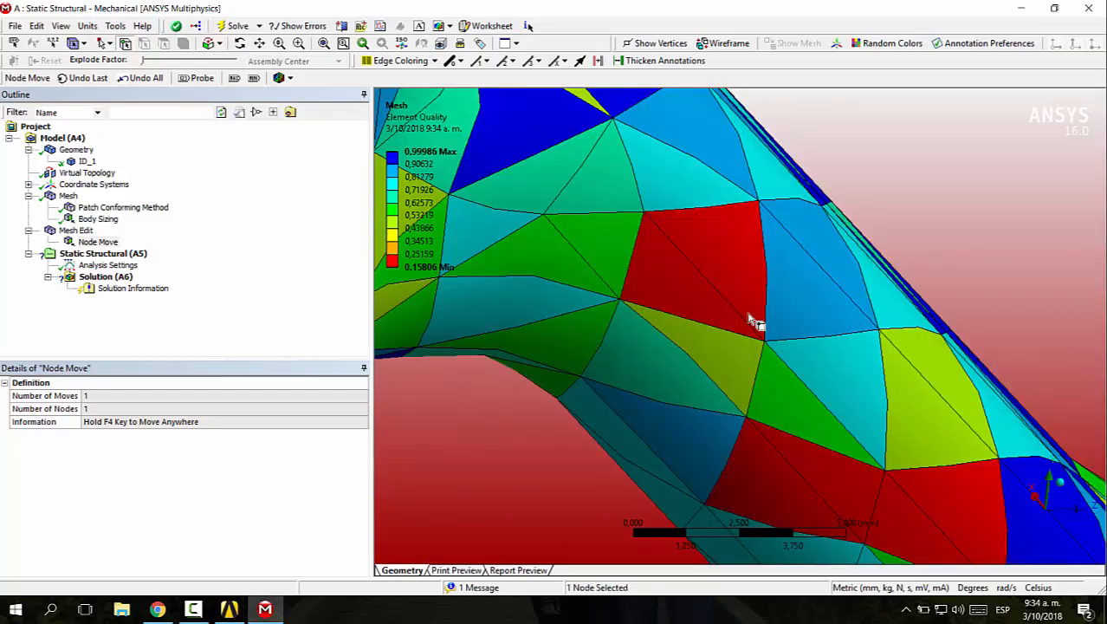
pyautogui.moveTo(766, 341); pyautogui.dragTo(754, 331)
pyautogui.scroll(-3, 874, 217)
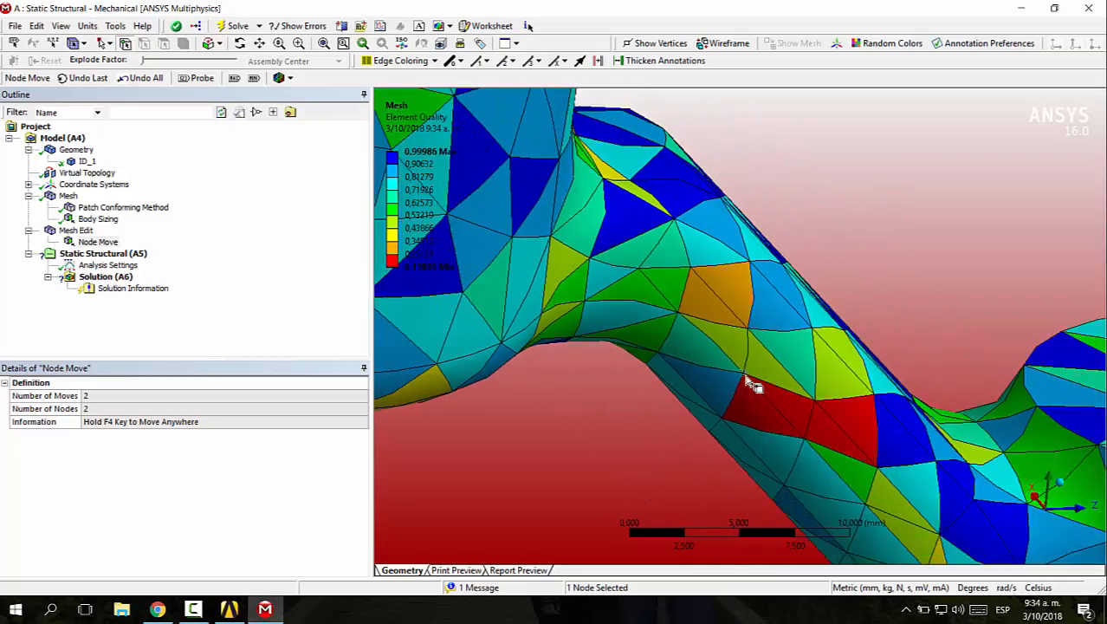
pyautogui.moveTo(746, 377); pyautogui.dragTo(754, 386)
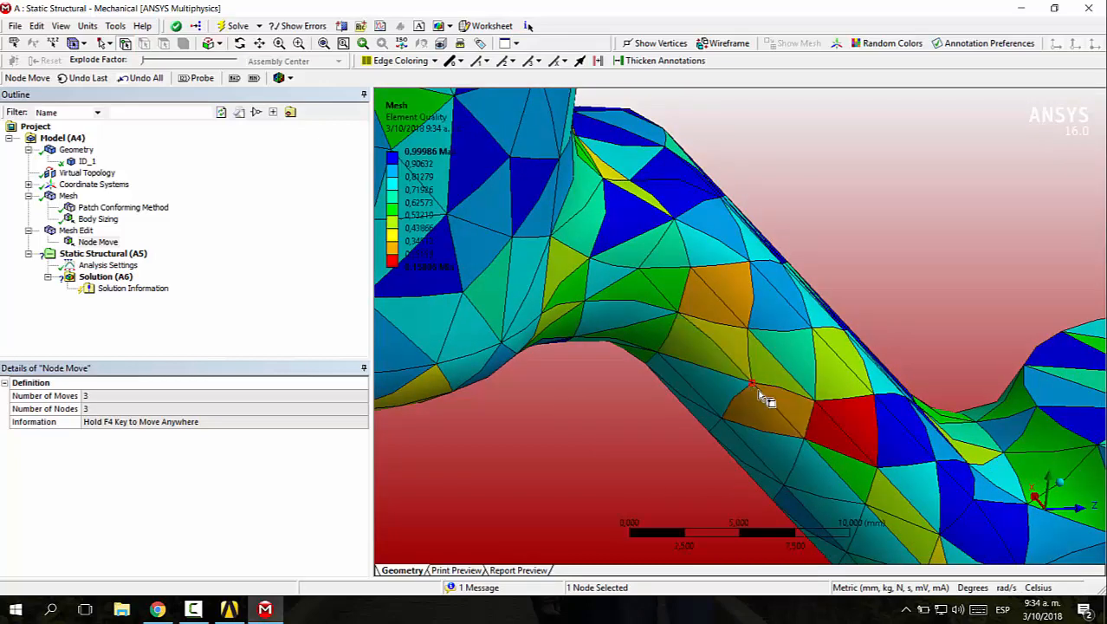
pyautogui.moveTo(878, 468); pyautogui.dragTo(853, 441)
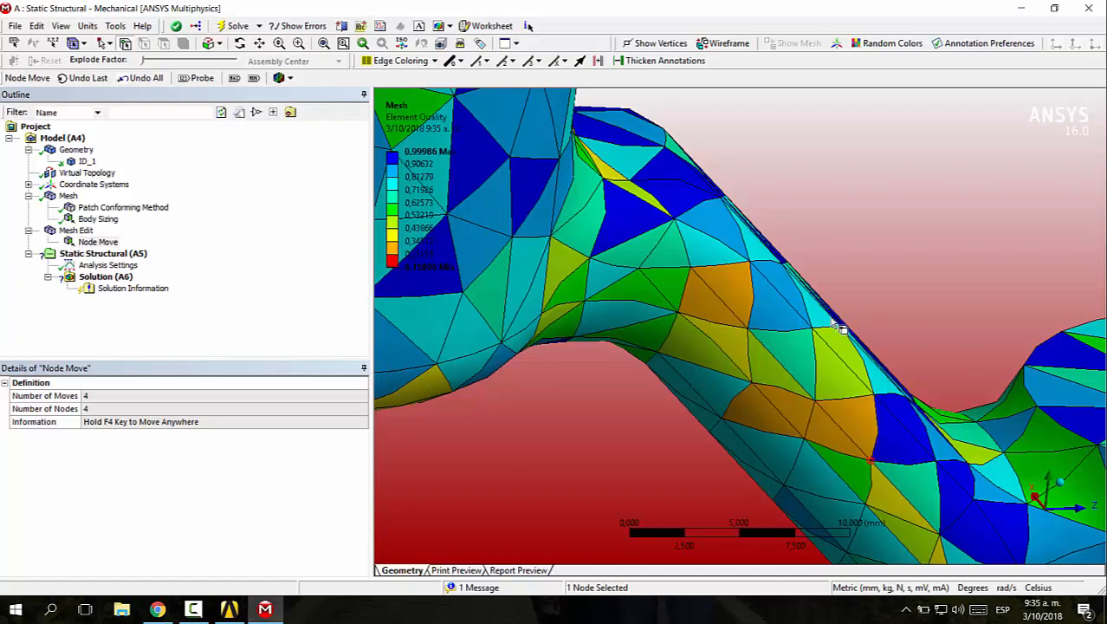
# Adjust the position of a mesh node on the circular plate to improve the poor-quality elements around it
pyautogui.scroll(-5, 860, 269)
pyautogui.moveTo(852, 263); pyautogui.dragTo(525, 262, button='middle')
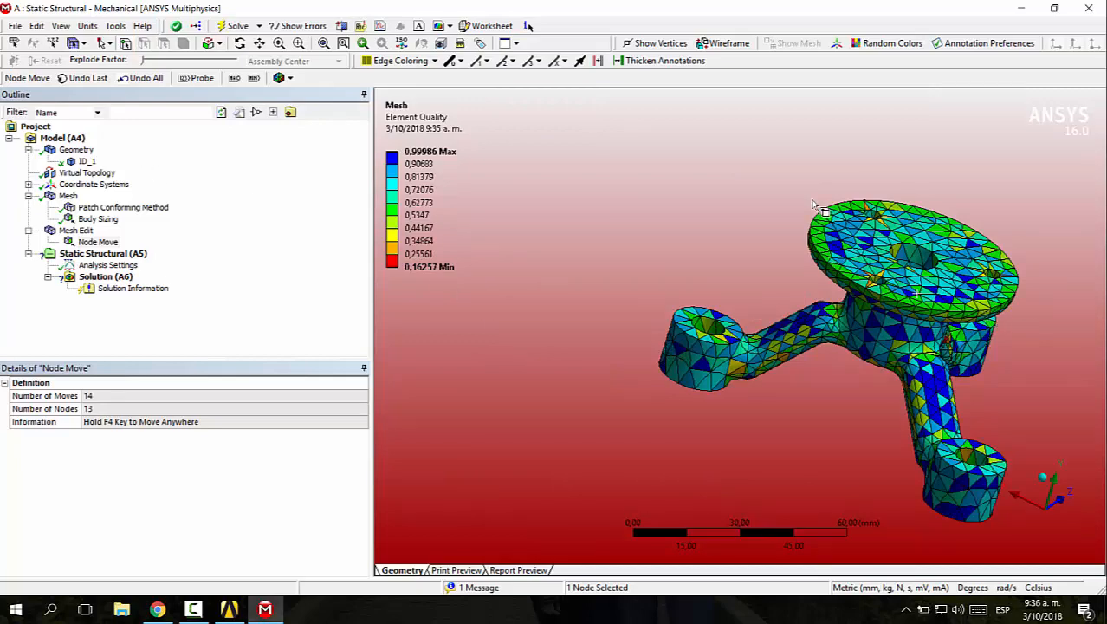
pyautogui.moveTo(819, 199); pyautogui.dragTo(980, 308, button='right')
pyautogui.moveTo(706, 226)
pyautogui.mouseDown()
pyautogui.moveTo(752, 182)
pyautogui.moveTo(732, 217)
pyautogui.moveTo(768, 184)
pyautogui.moveTo(765, 217)
pyautogui.moveTo(757, 195)
pyautogui.moveTo(735, 220)
pyautogui.moveTo(709, 225)
pyautogui.mouseUp()
pyautogui.scroll(-4, 880, 137)
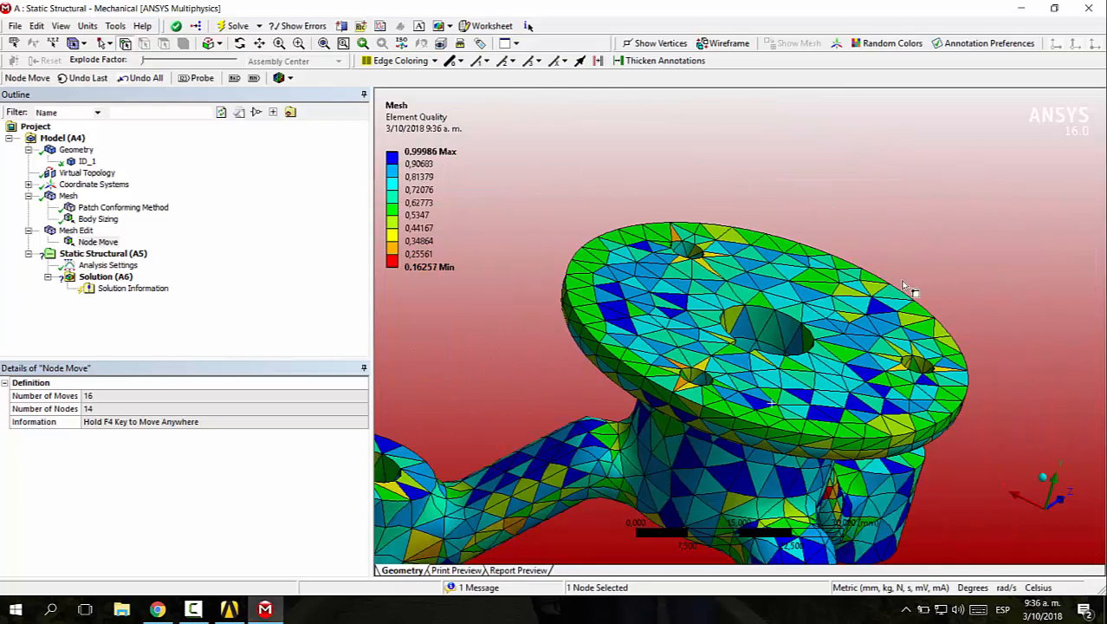
pyautogui.moveTo(904, 286); pyautogui.dragTo(882, 349, button='middle')
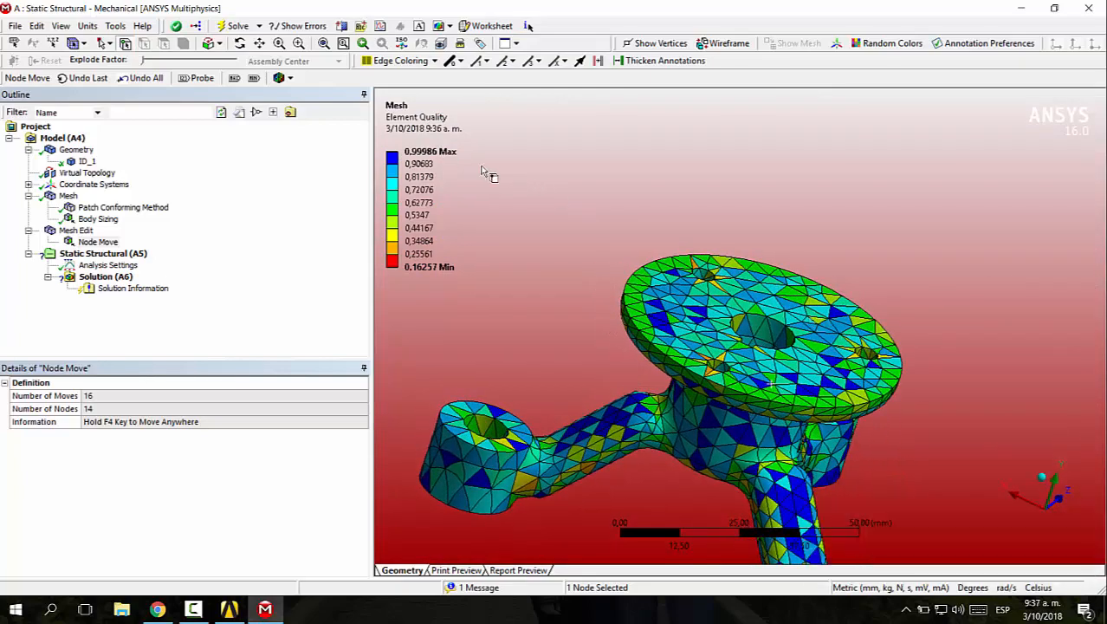
# Add a new coordinate system to the model and set its type to Cylindrical
pyautogui.click(97, 220)
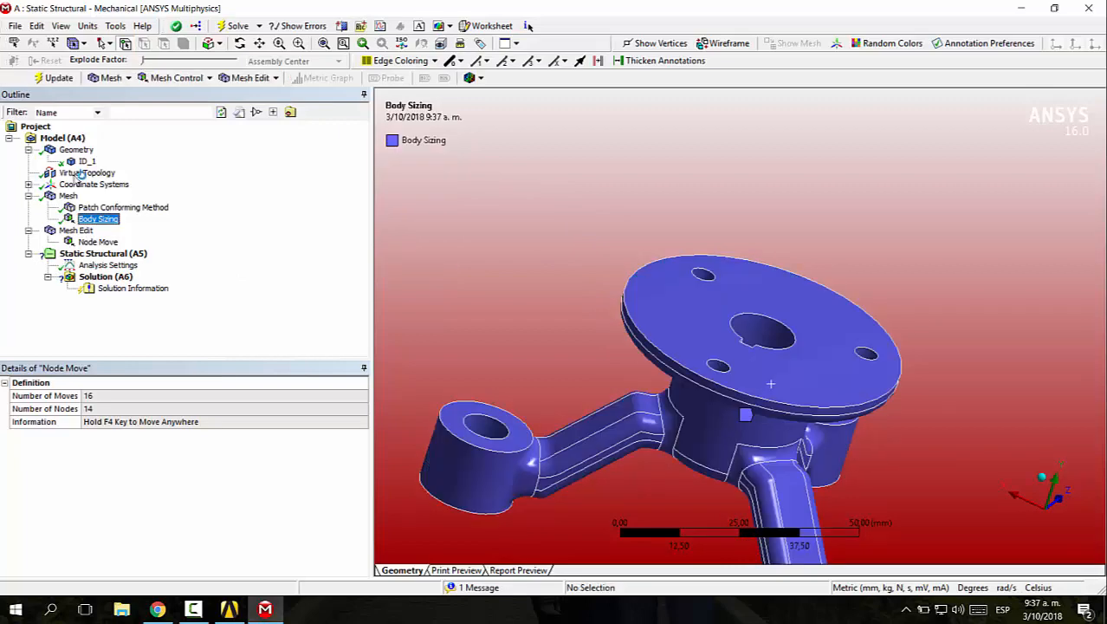
pyautogui.click(95, 253)
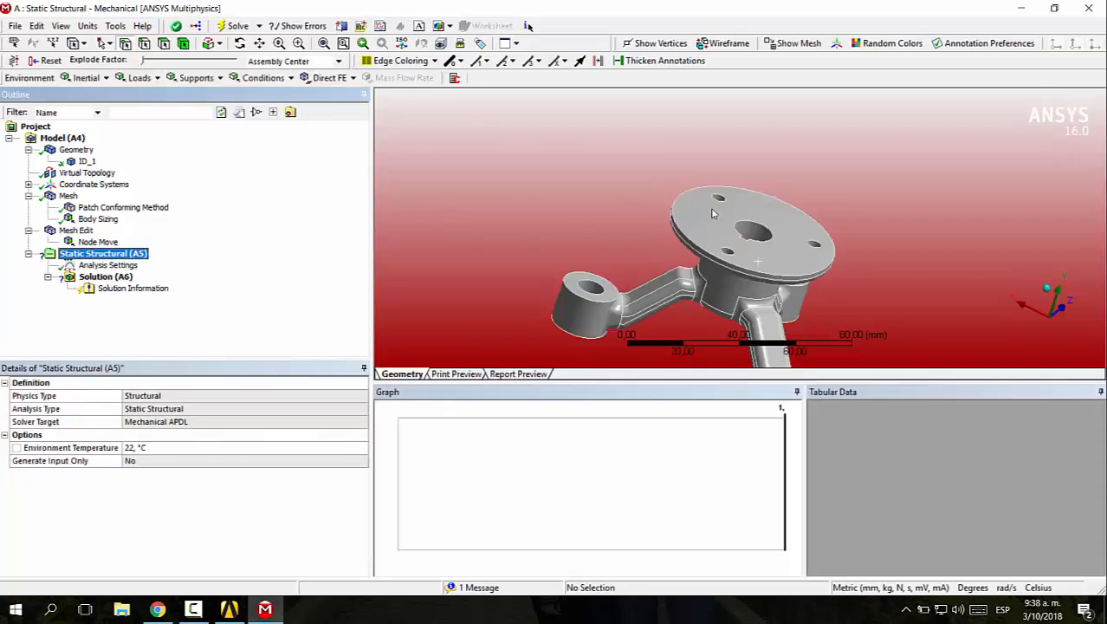
pyautogui.click(91, 184)
pyautogui.click(95, 79)
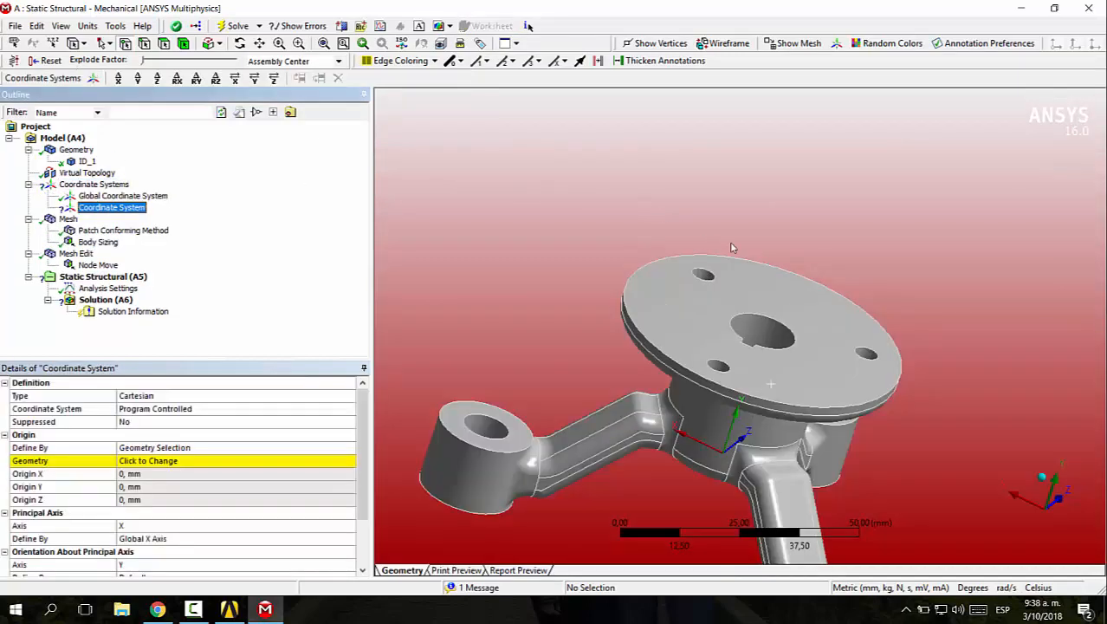
pyautogui.moveTo(732, 249); pyautogui.dragTo(595, 398, button='middle')
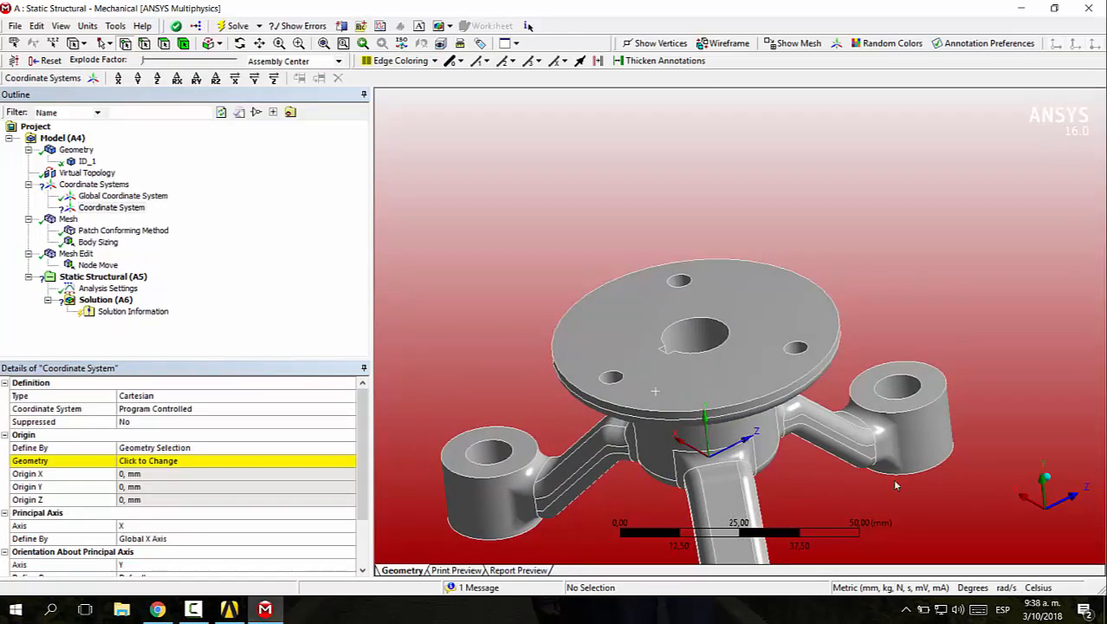
pyautogui.click(241, 396)
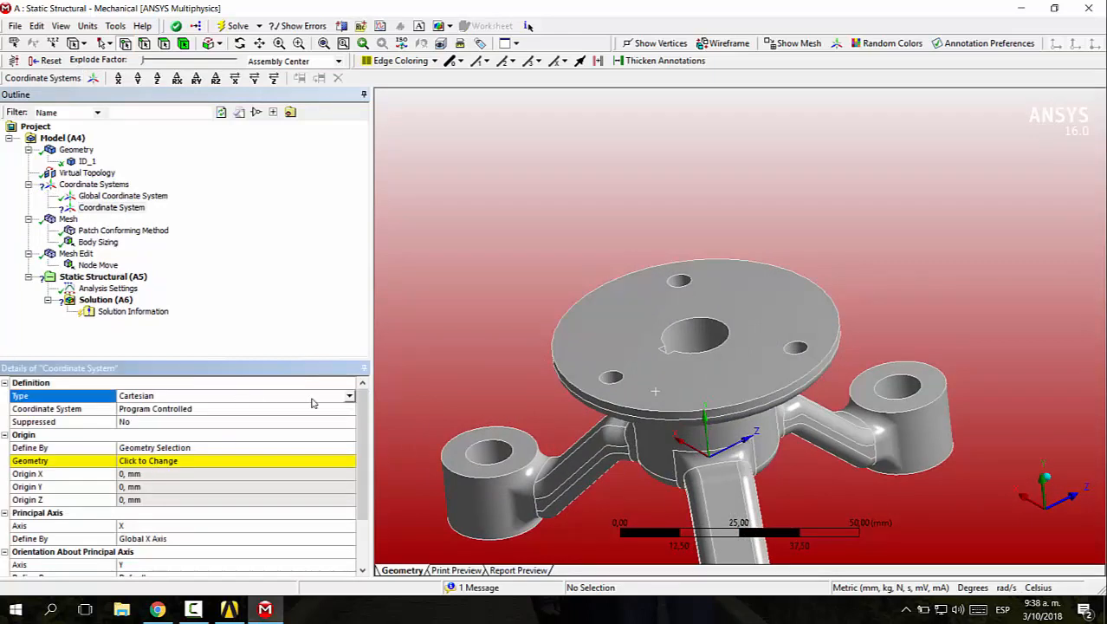
pyautogui.click(349, 396)
pyautogui.click(240, 421)
pyautogui.scroll(-1, 186, 421)
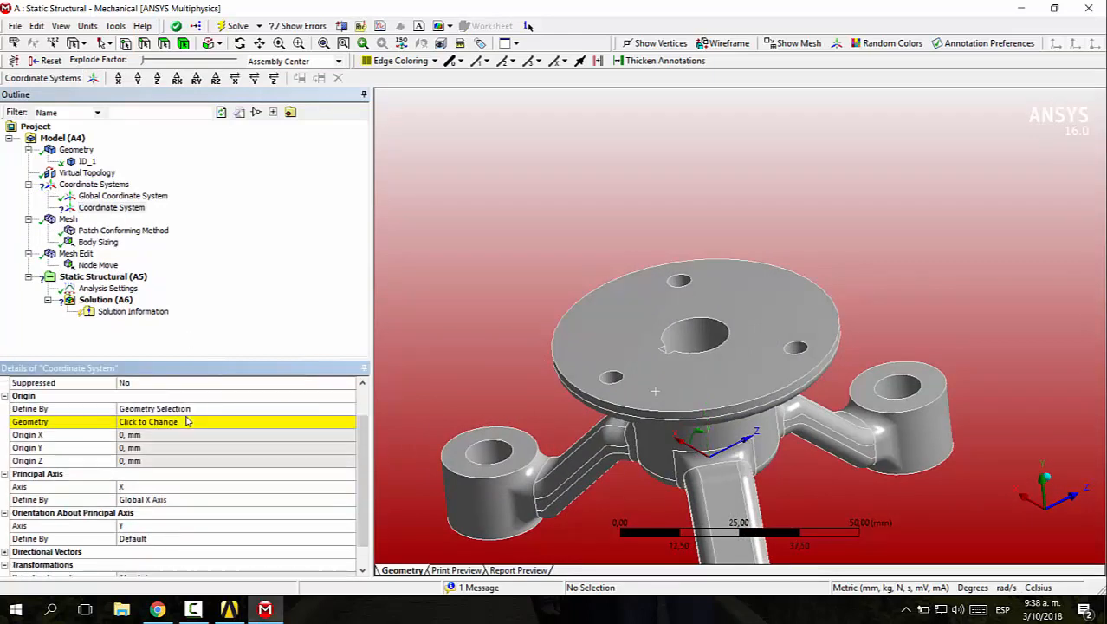
# Place the cylindrical coordinate system's origin using the inner face of the central bore
pyautogui.click(166, 422)
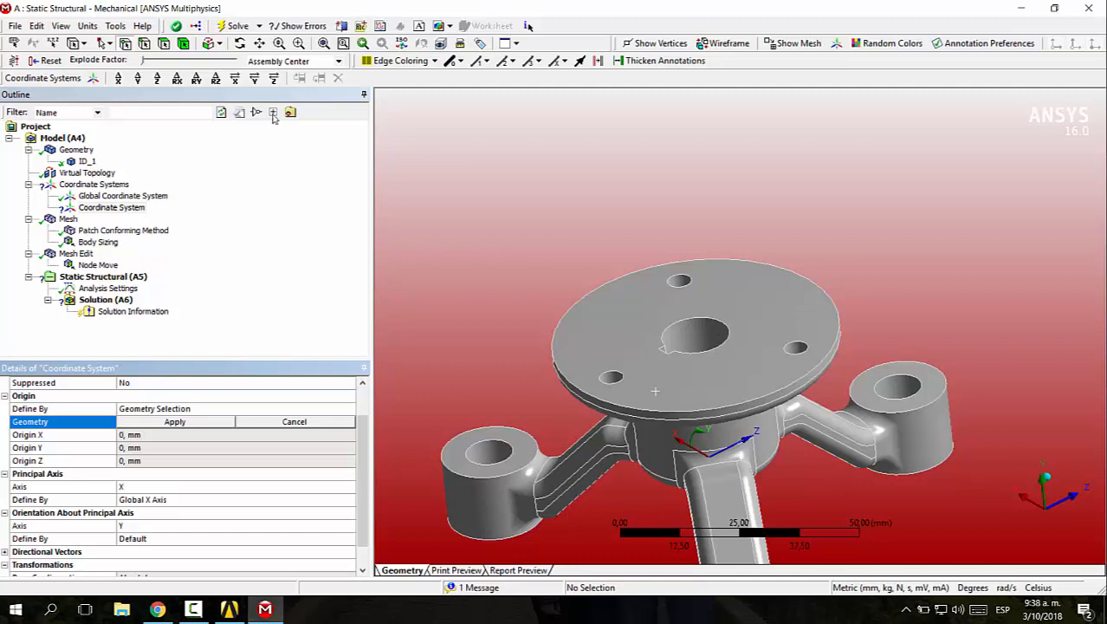
pyautogui.click(698, 338)
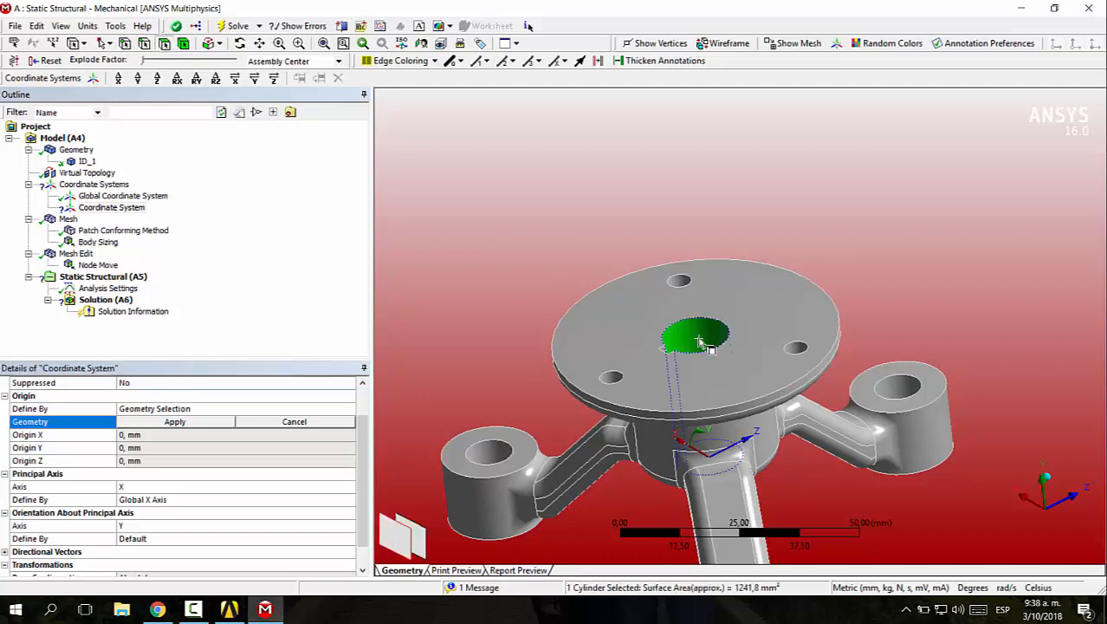
pyautogui.click(193, 422)
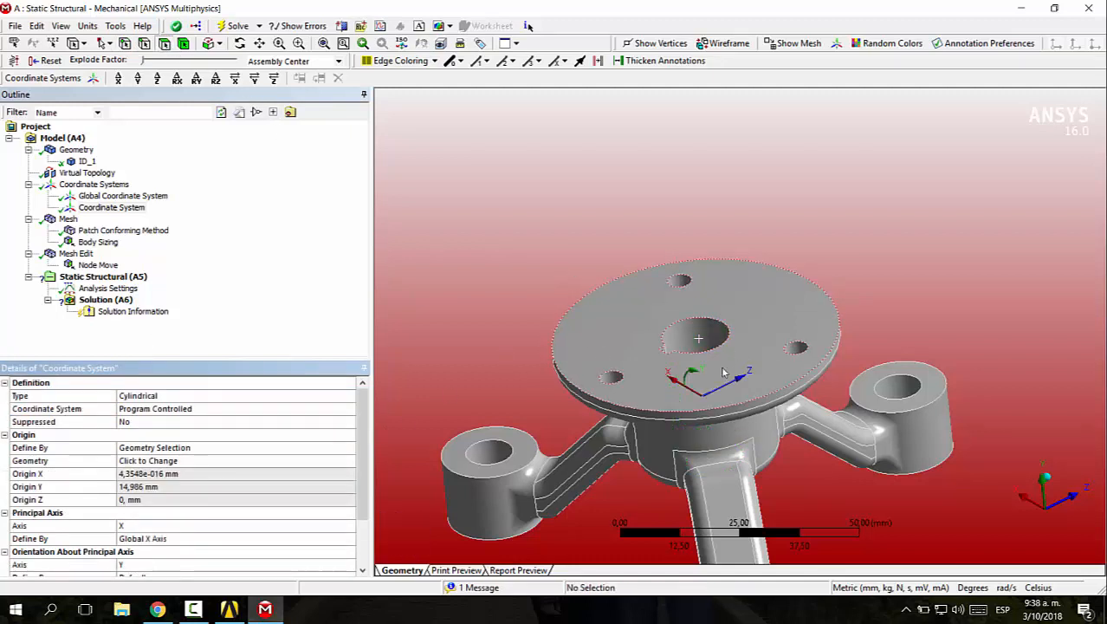
pyautogui.moveTo(703, 312); pyautogui.dragTo(718, 441, button='middle')
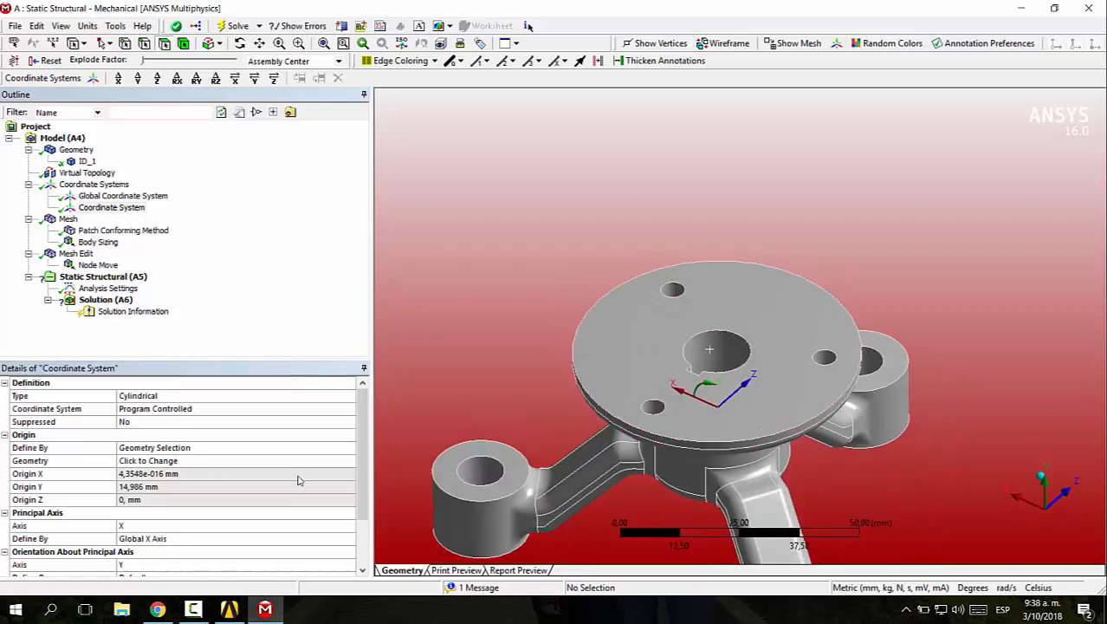
# Set the principal axis of the cylindrical coordinate system to Z
pyautogui.scroll(-3, 174, 468)
pyautogui.click(140, 460)
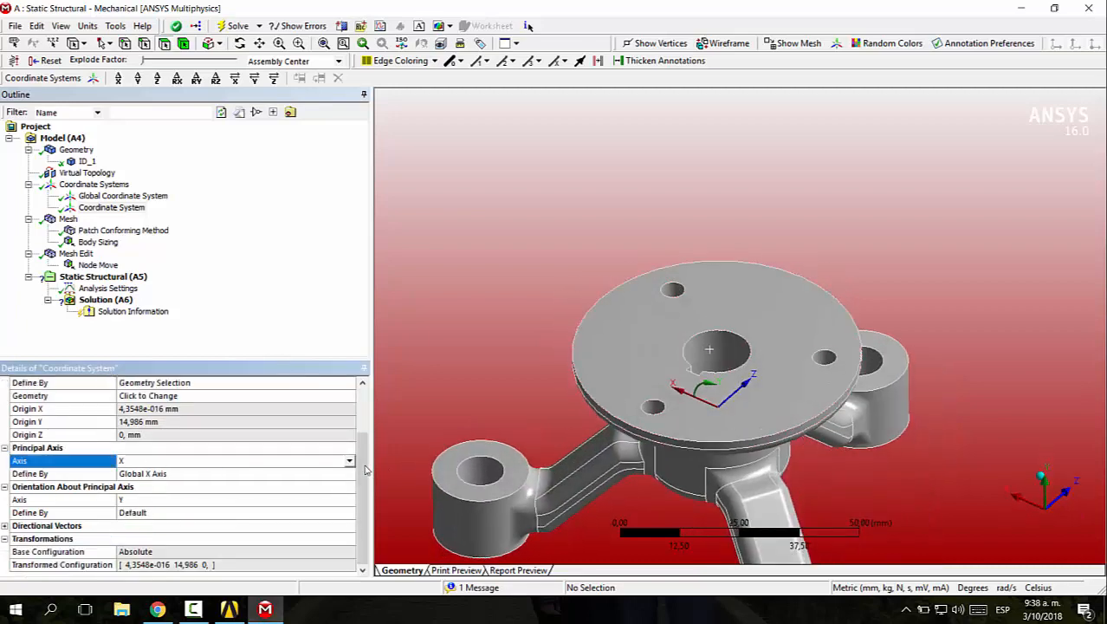
pyautogui.click(160, 461)
pyautogui.scroll(-2, 250, 444)
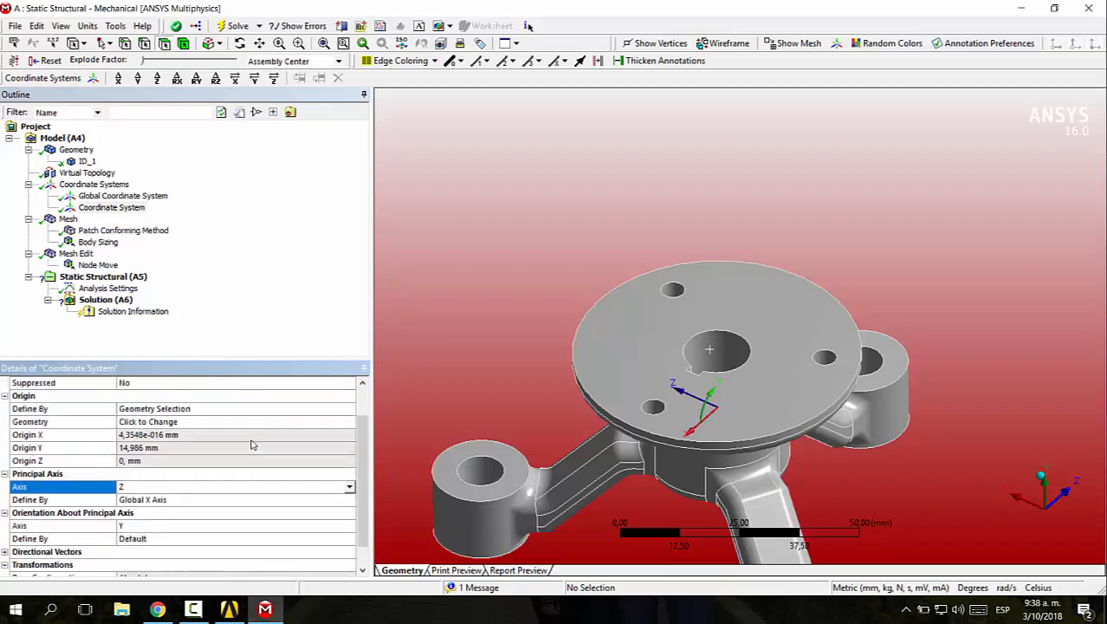
# Define the cylindrical coordinate system's principal Z axis by geometry selection, using the inner face of the central bore
pyautogui.moveTo(736, 419)
pyautogui.mouseDown(button='middle')
pyautogui.moveTo(752, 354)
pyautogui.moveTo(742, 402)
pyautogui.mouseUp(button='middle')
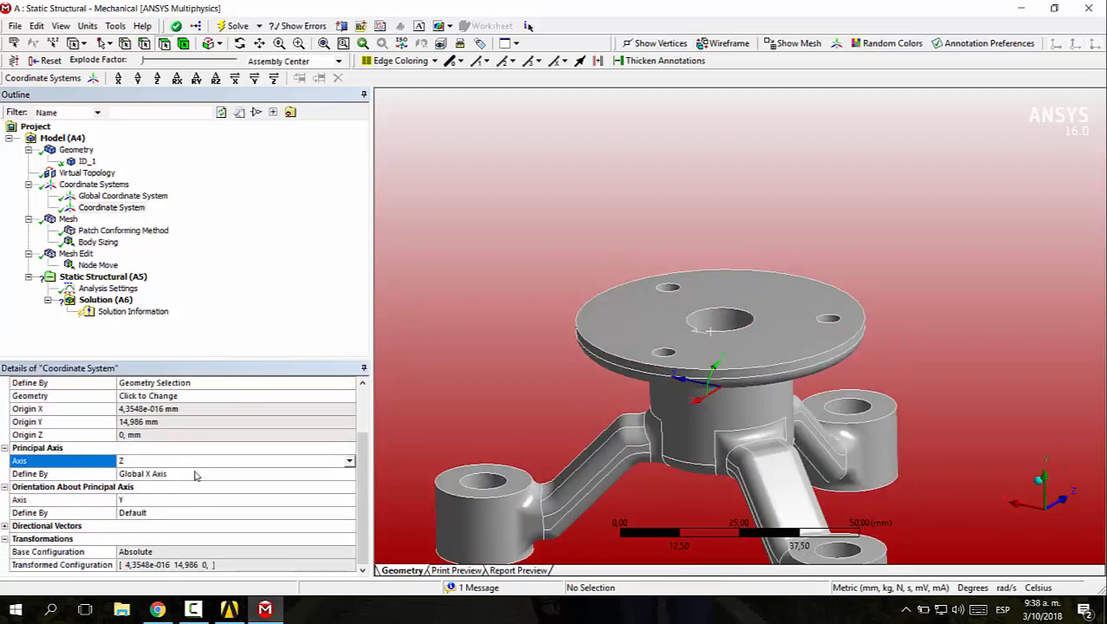
pyautogui.click(173, 475)
pyautogui.click(349, 475)
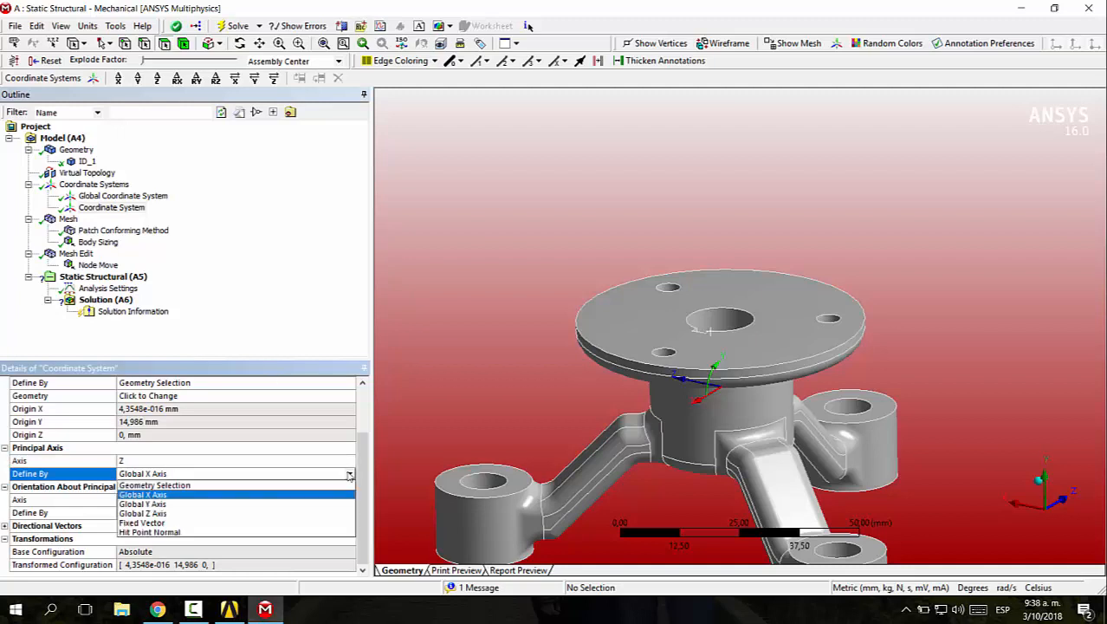
pyautogui.click(208, 485)
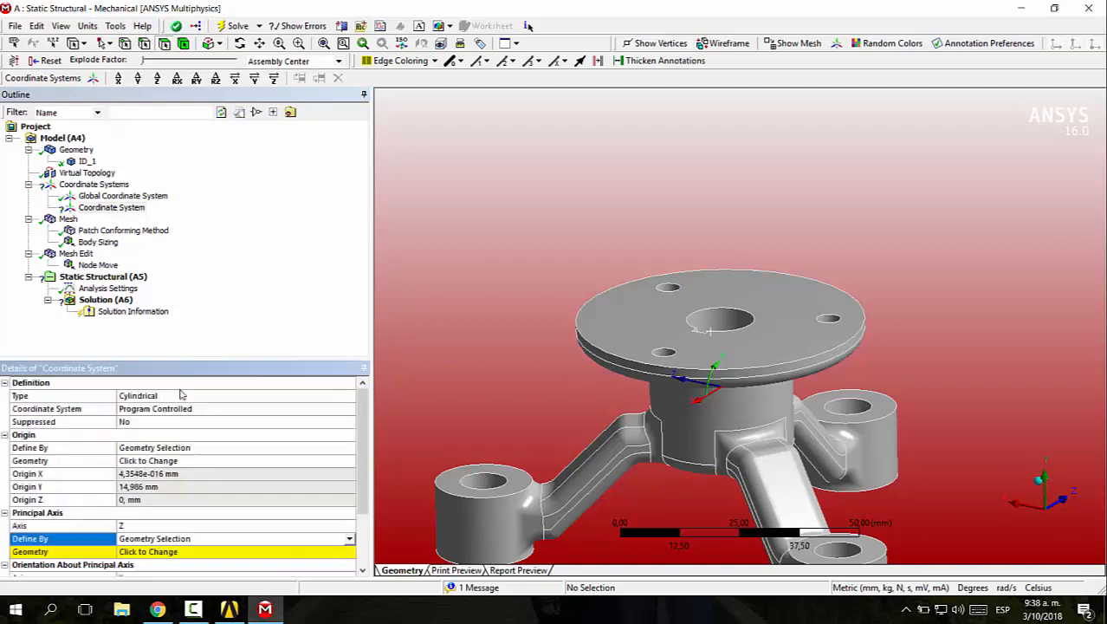
pyautogui.click(720, 320)
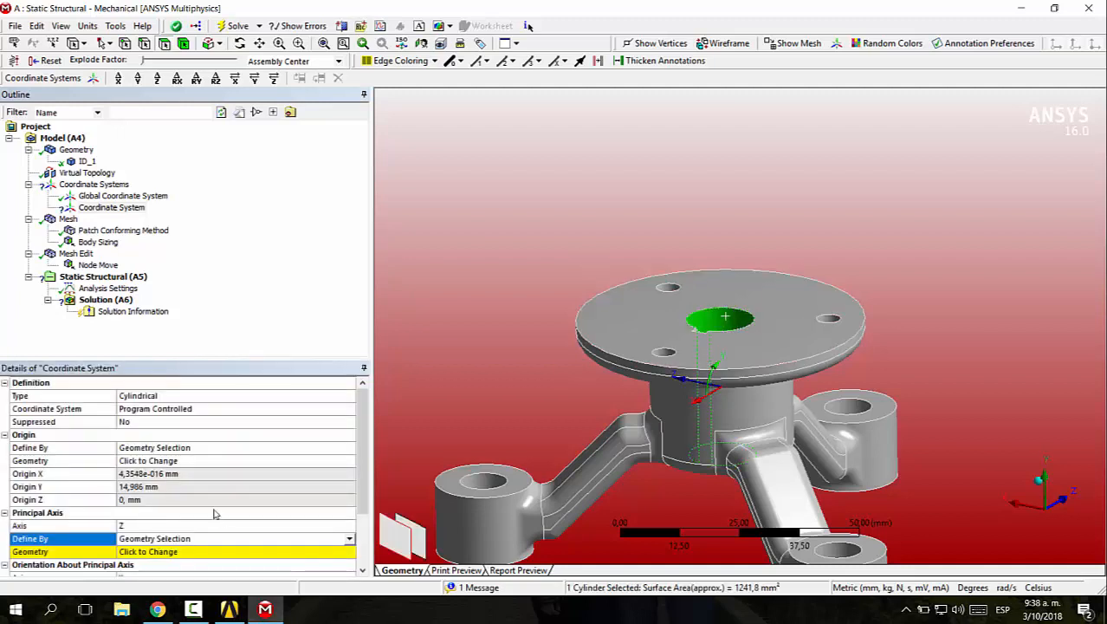
pyautogui.click(196, 549)
pyautogui.click(193, 552)
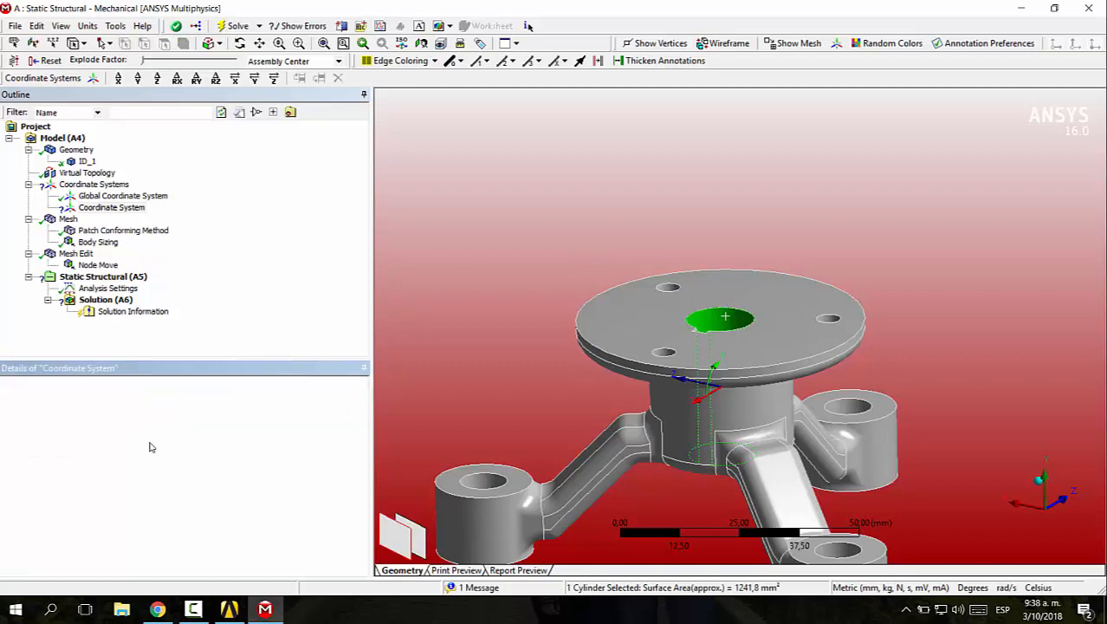
pyautogui.moveTo(733, 415); pyautogui.dragTo(656, 374, button='middle')
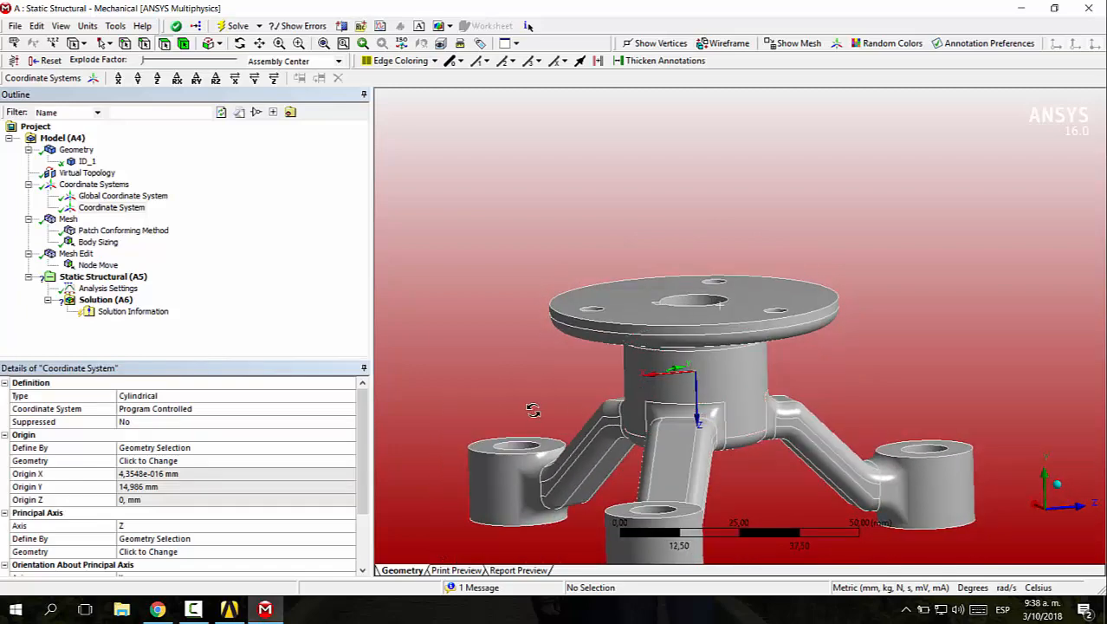
pyautogui.moveTo(532, 409); pyautogui.dragTo(448, 332, button='middle')
pyautogui.scroll(-2, 187, 449)
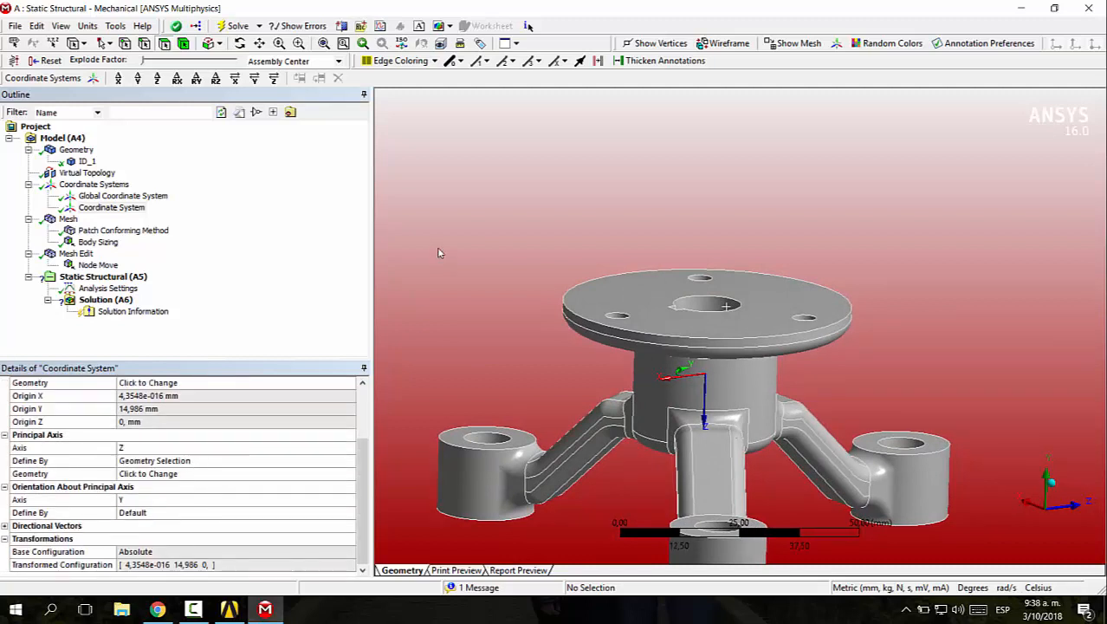
pyautogui.moveTo(521, 244); pyautogui.dragTo(632, 317, button='middle')
# Add a moment load of 2000 N-mm to the static structural analysis on the inner faces of the three arm-end holes
pyautogui.click(95, 277)
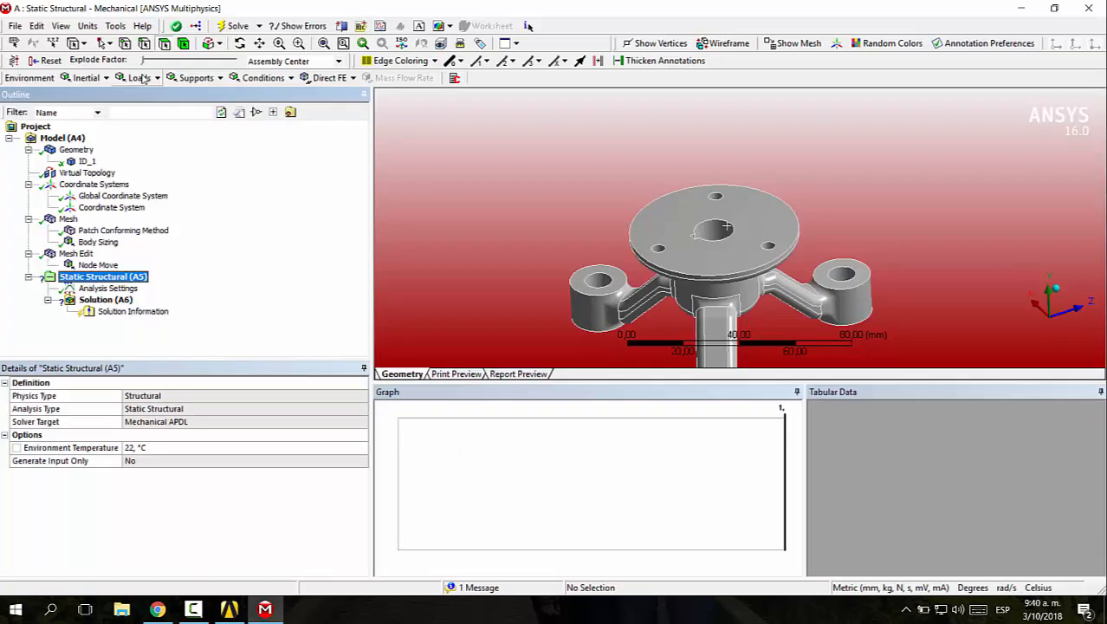
pyautogui.click(139, 78)
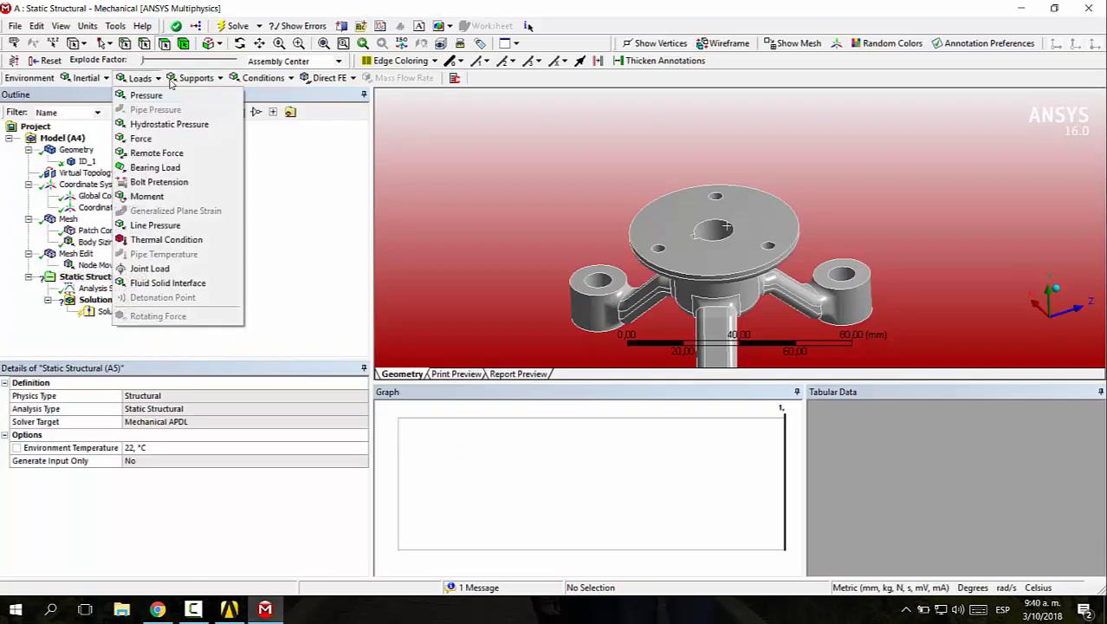
pyautogui.click(174, 197)
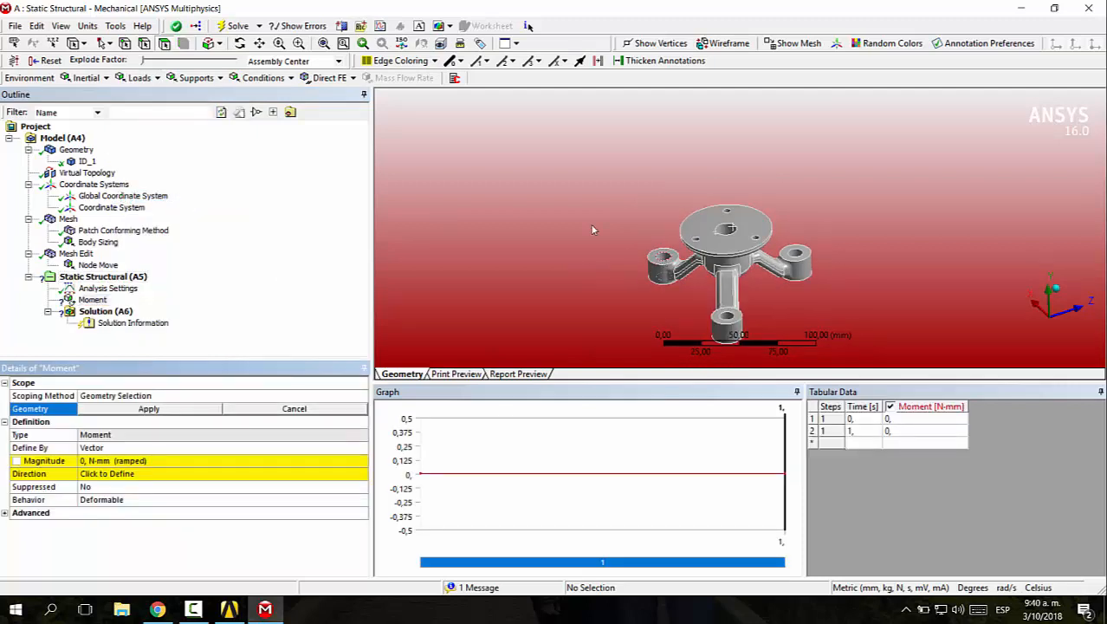
pyautogui.click(664, 260)
pyautogui.keyDown('ctrl'); pyautogui.click(726, 317); pyautogui.keyUp('ctrl')
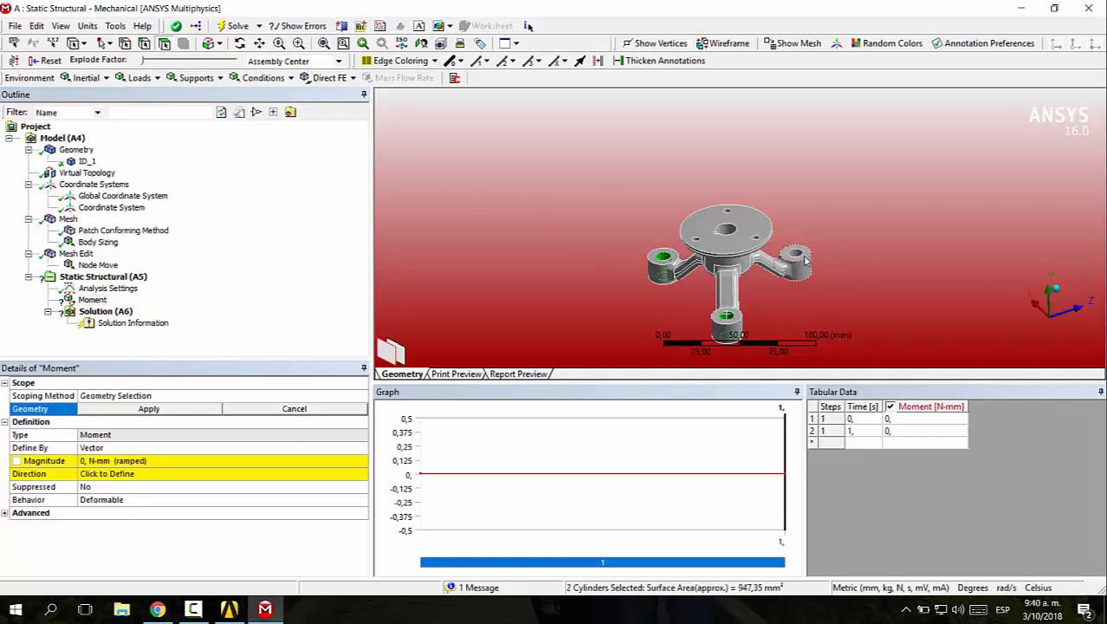
pyautogui.keyDown('ctrl'); pyautogui.click(795, 254); pyautogui.keyUp('ctrl')
pyautogui.click(181, 409)
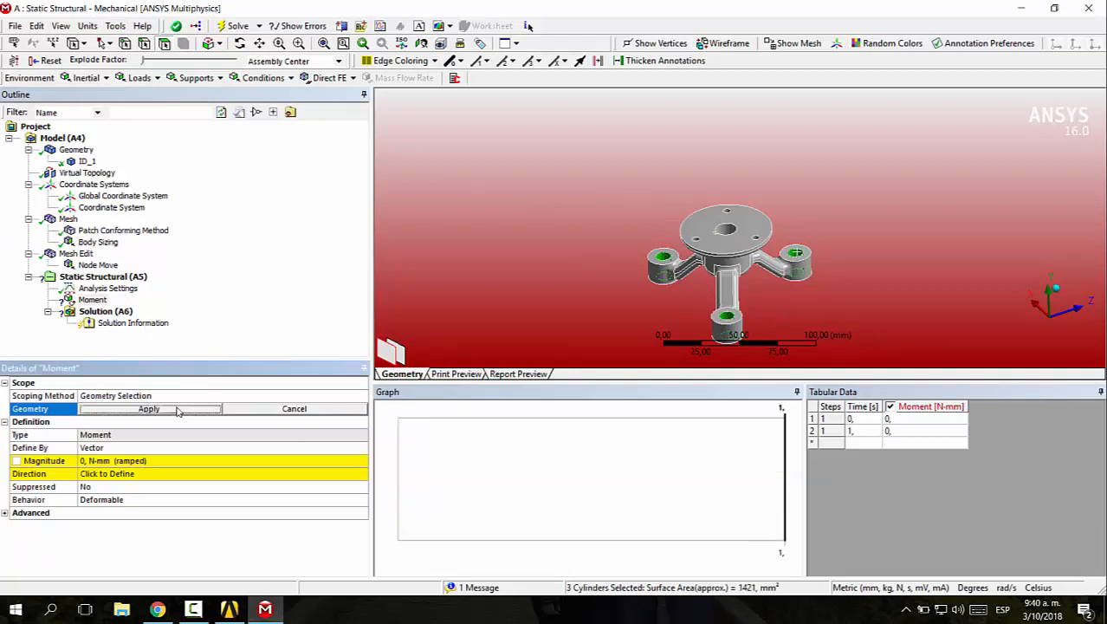
pyautogui.click(197, 460)
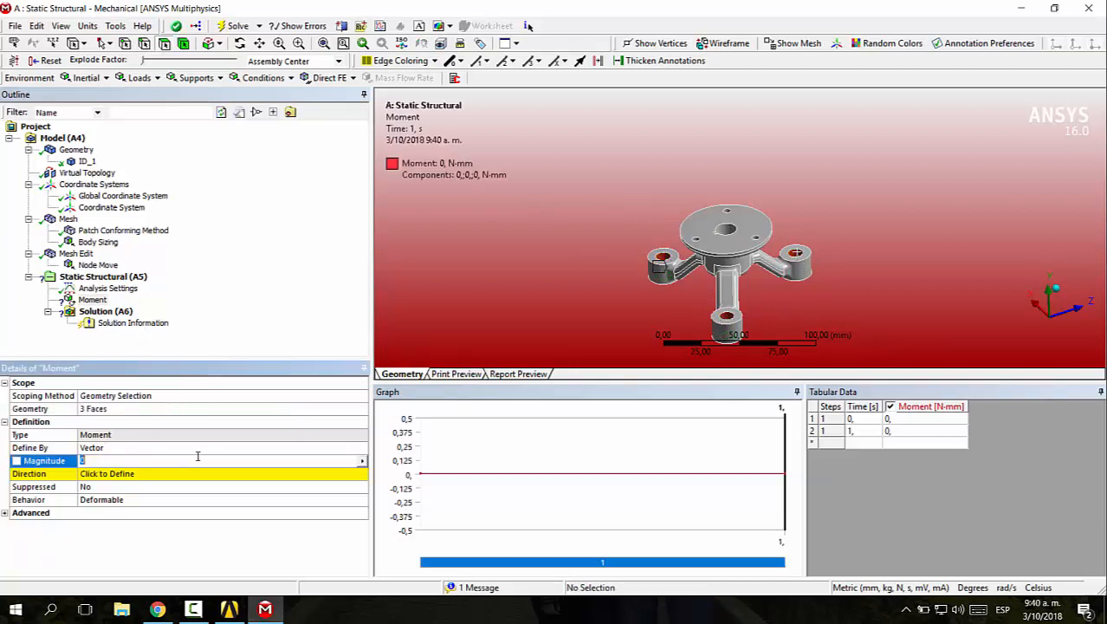
pyautogui.press('Return')
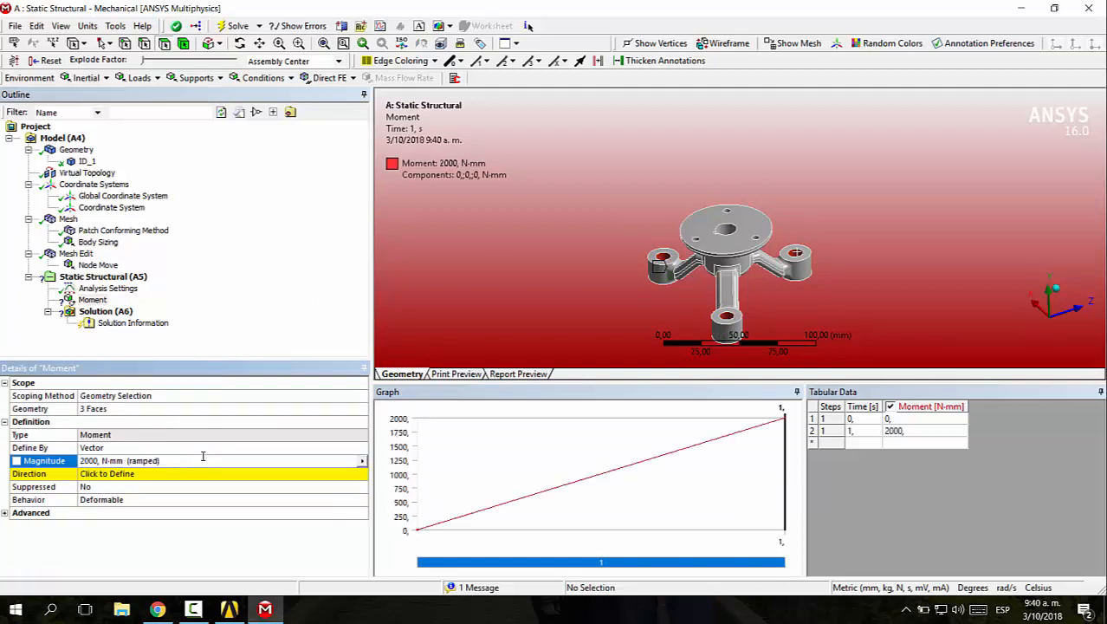
# Try to define the moment's direction from the vertex on the rim of one arm-end hole
pyautogui.click(169, 473)
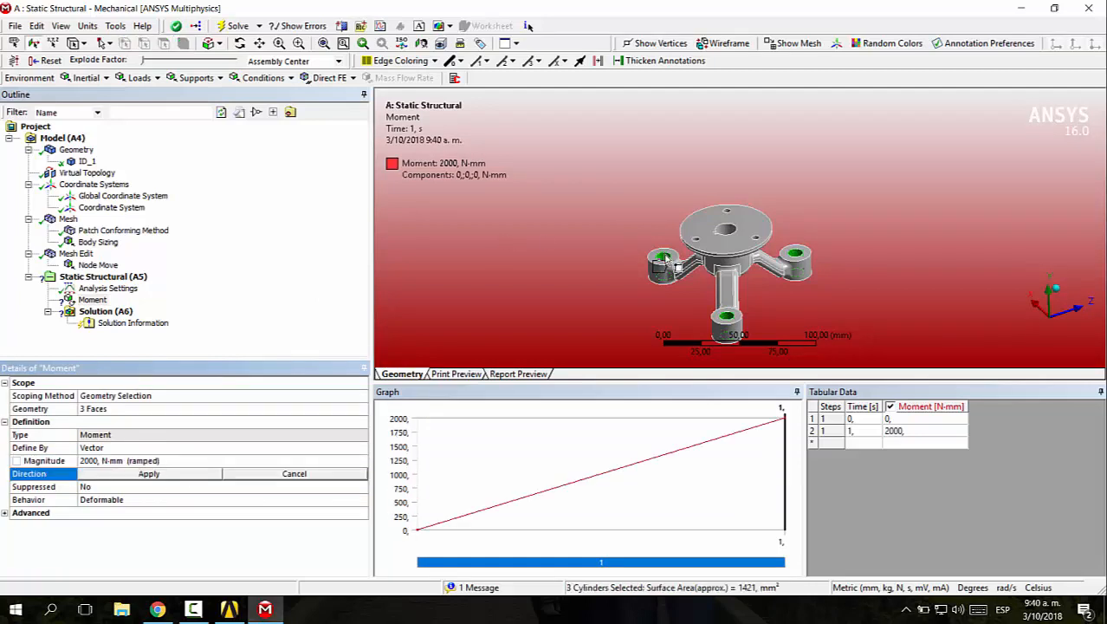
pyautogui.click(665, 258)
pyautogui.moveTo(633, 241); pyautogui.dragTo(709, 306, button='right')
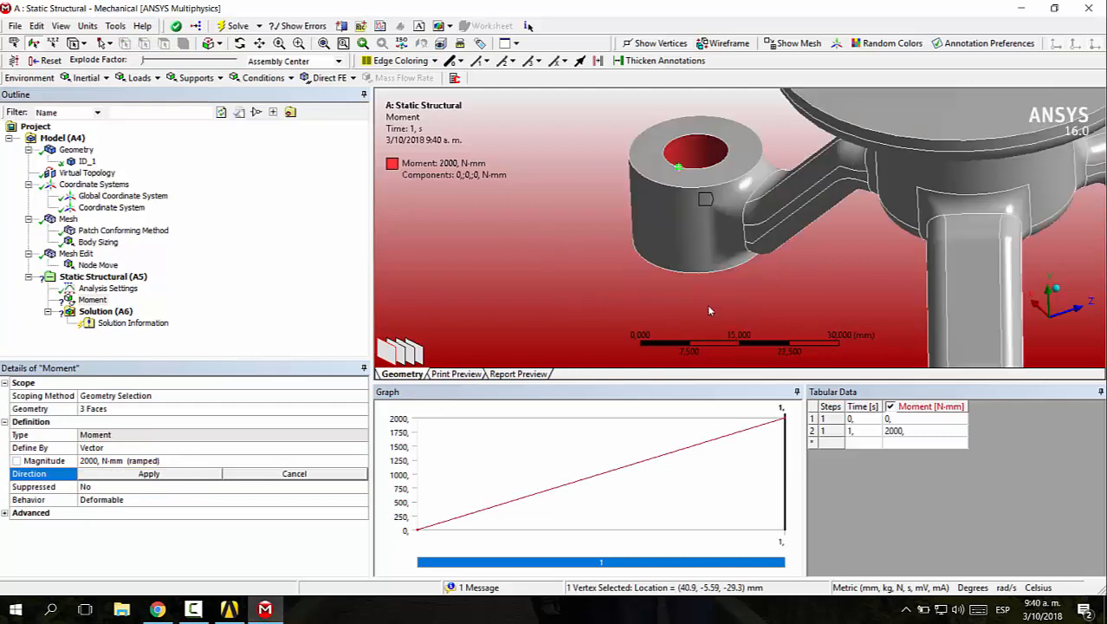
pyautogui.moveTo(704, 290); pyautogui.dragTo(739, 307, button='middle')
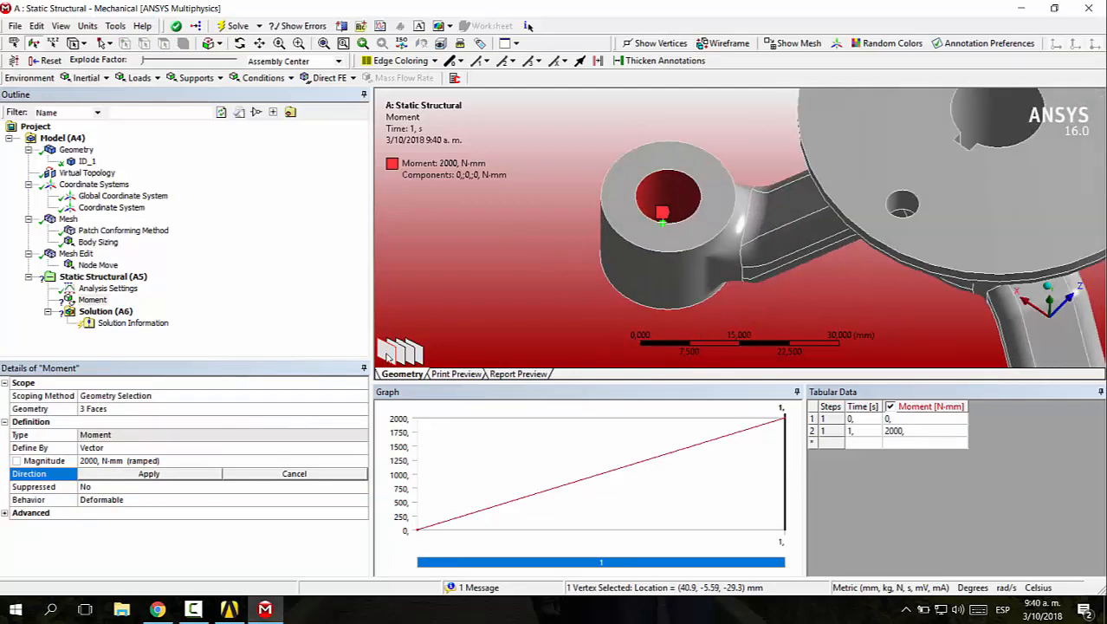
pyautogui.click(149, 473)
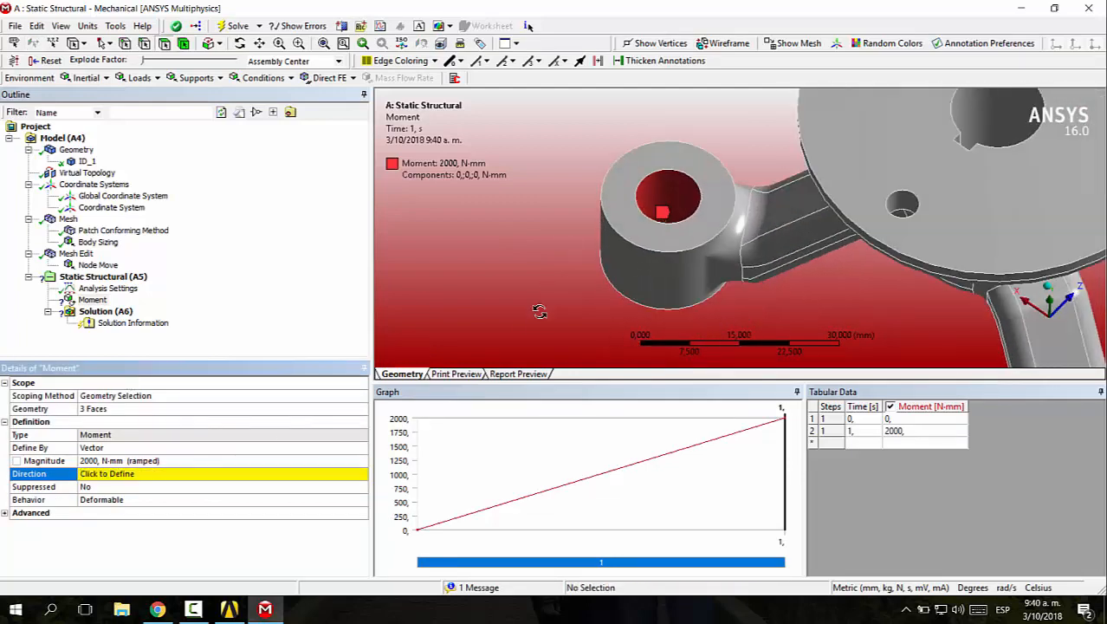
# Define the moment's direction from the upper circular edge of an arm-end hole, reversed to point downward along the hole's axis
pyautogui.moveTo(539, 311); pyautogui.dragTo(431, 230, button='middle')
pyautogui.click(136, 475)
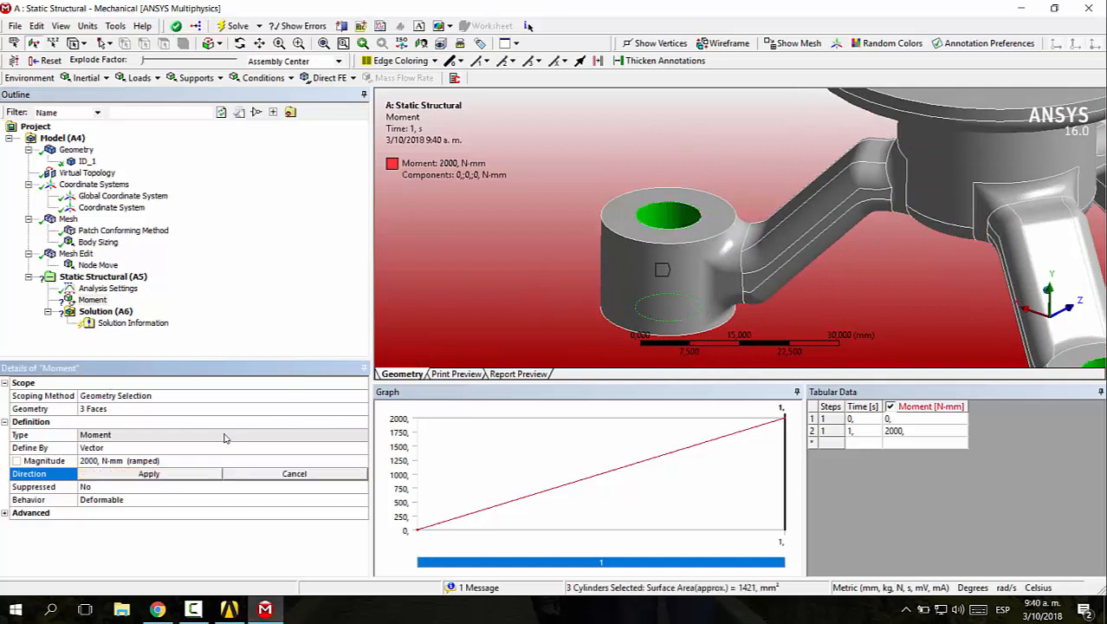
pyautogui.click(664, 227)
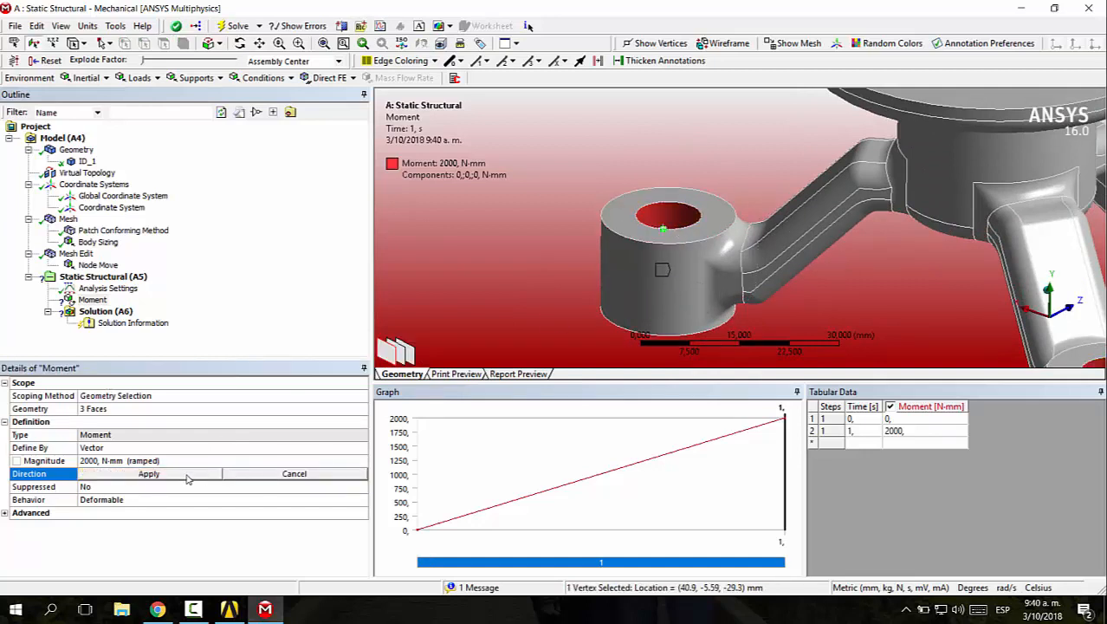
pyautogui.scroll(-3, 676, 227)
pyautogui.click(703, 224)
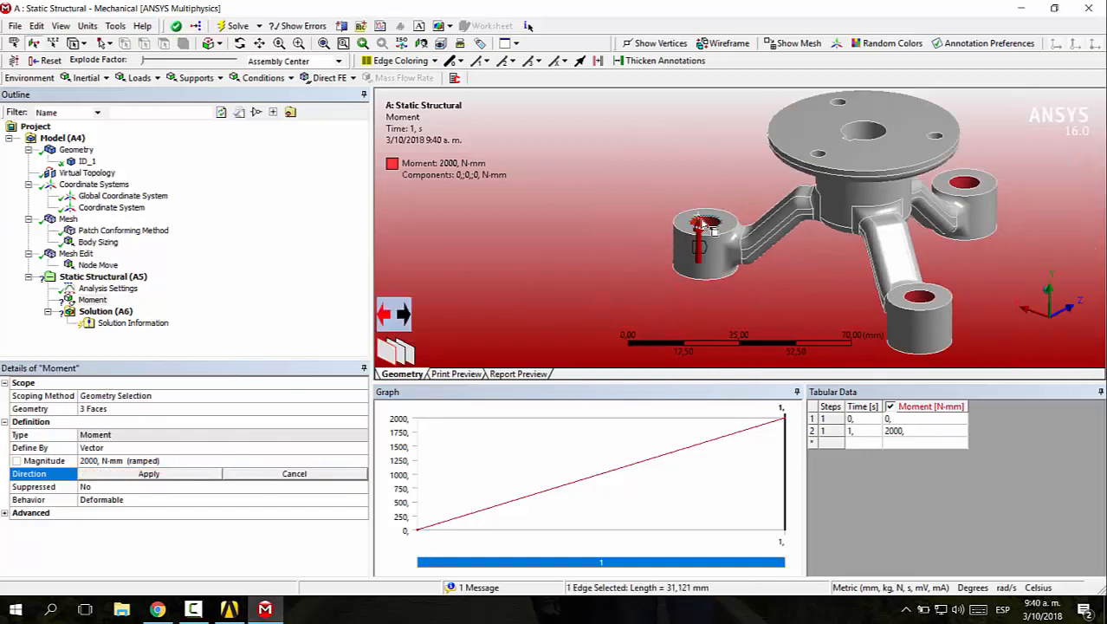
pyautogui.click(386, 319)
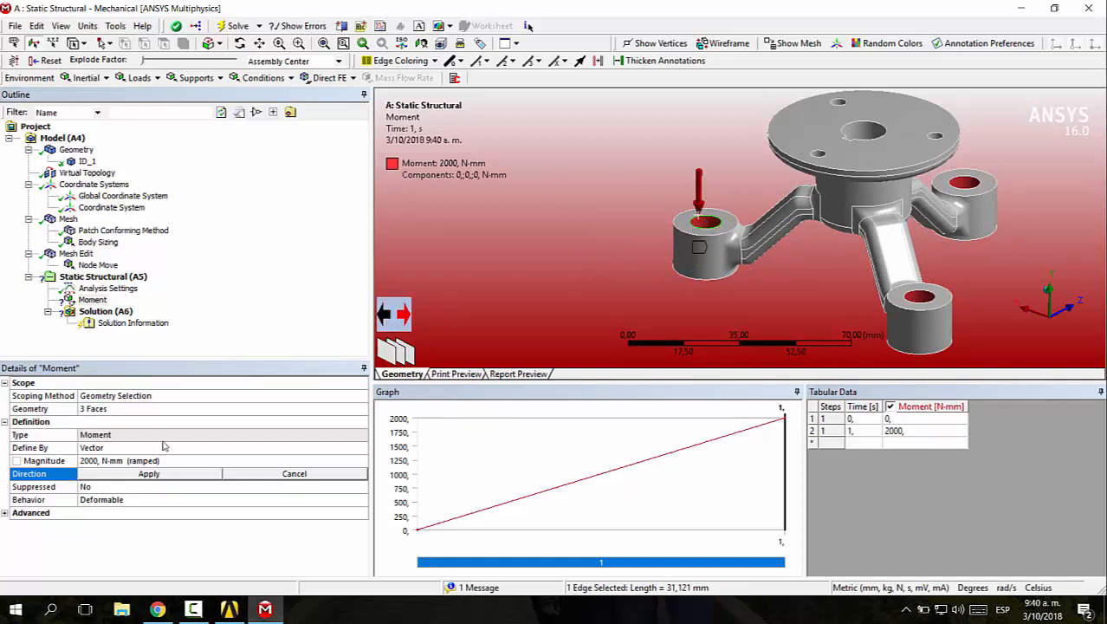
pyautogui.click(149, 473)
# Add a displacement support on the inner cylindrical face of the central bore
pyautogui.scroll(-3, 624, 286)
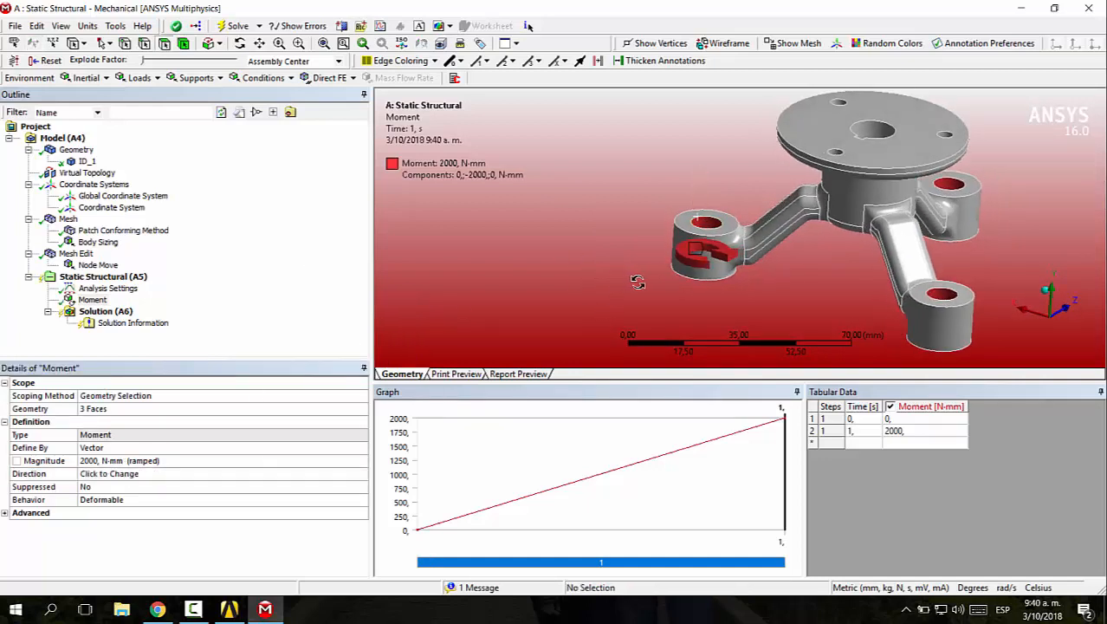
pyautogui.moveTo(738, 273); pyautogui.dragTo(595, 246, button='middle')
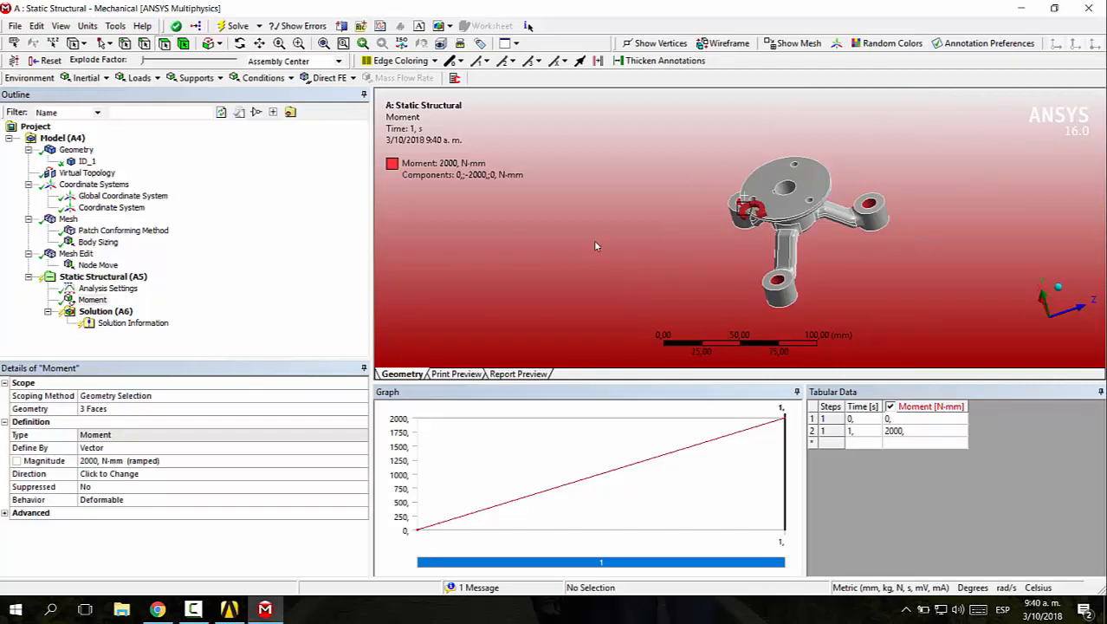
pyautogui.moveTo(729, 167); pyautogui.dragTo(916, 244, button='right')
pyautogui.scroll(-5, 782, 247)
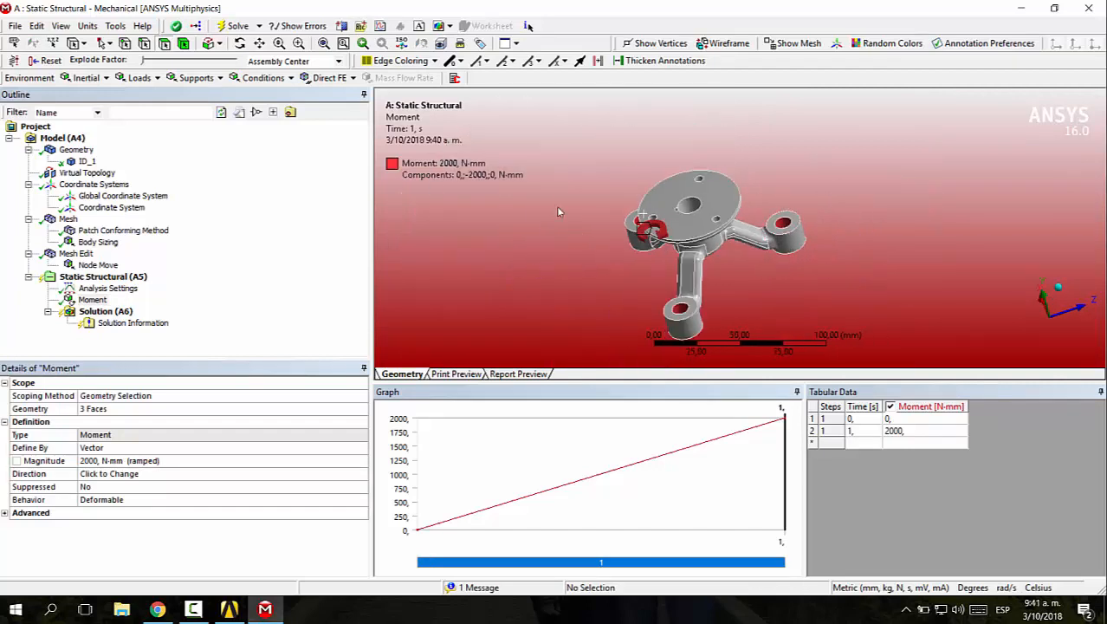
pyautogui.scroll(5, 580, 212)
pyautogui.scroll(-2, 630, 211)
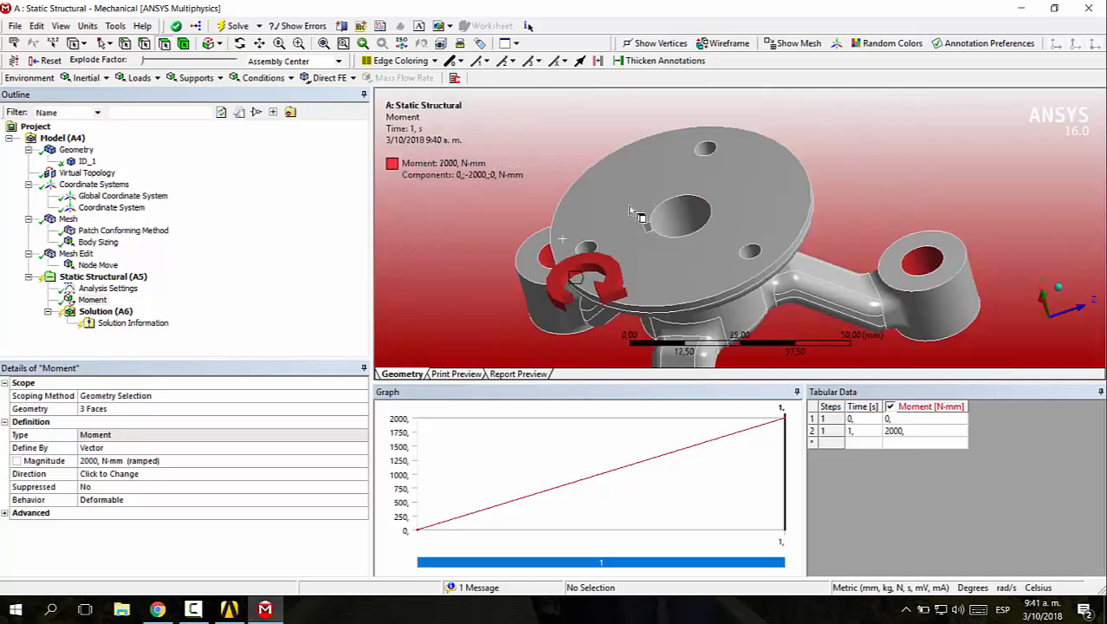
pyautogui.click(195, 78)
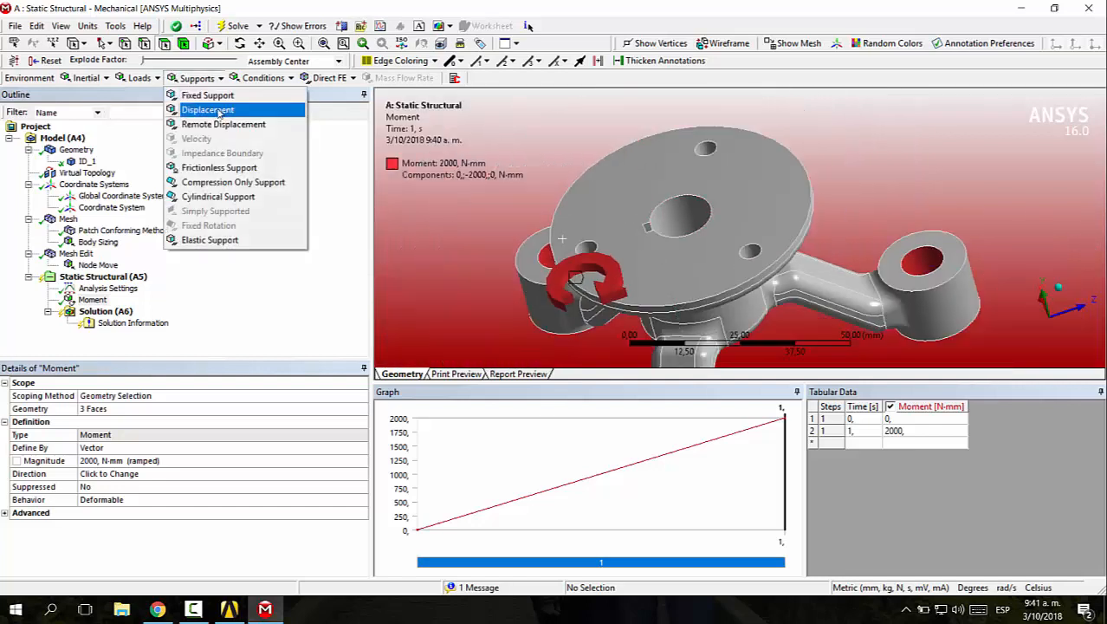
pyautogui.click(219, 110)
pyautogui.click(684, 219)
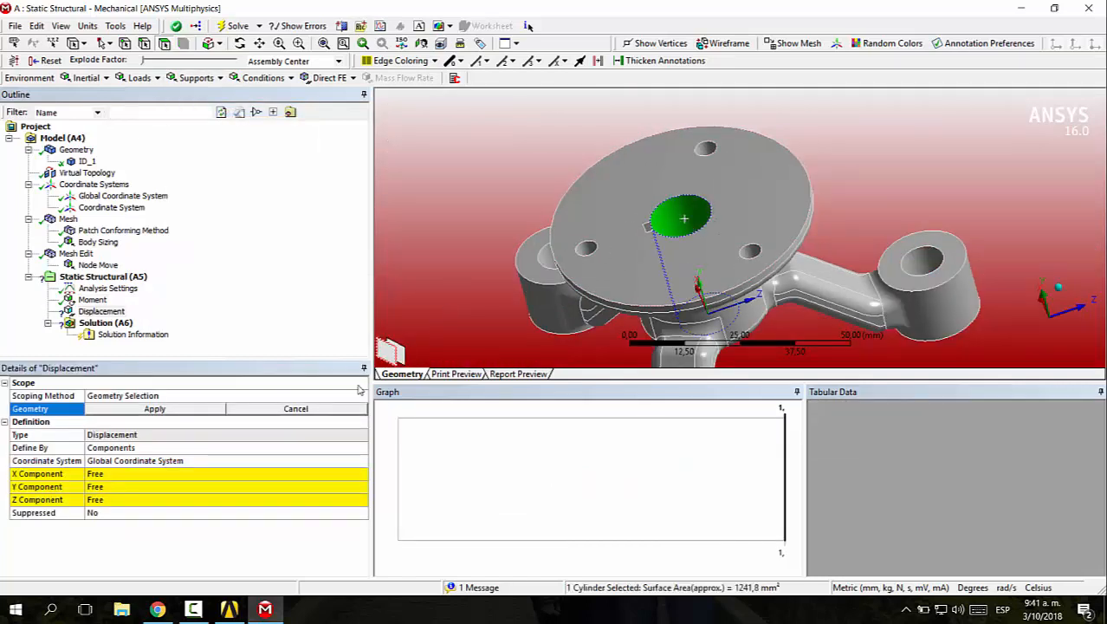
pyautogui.click(156, 409)
# Assign the cylindrical coordinate system to the displacement support and set its X component to 0 mm
pyautogui.click(214, 460)
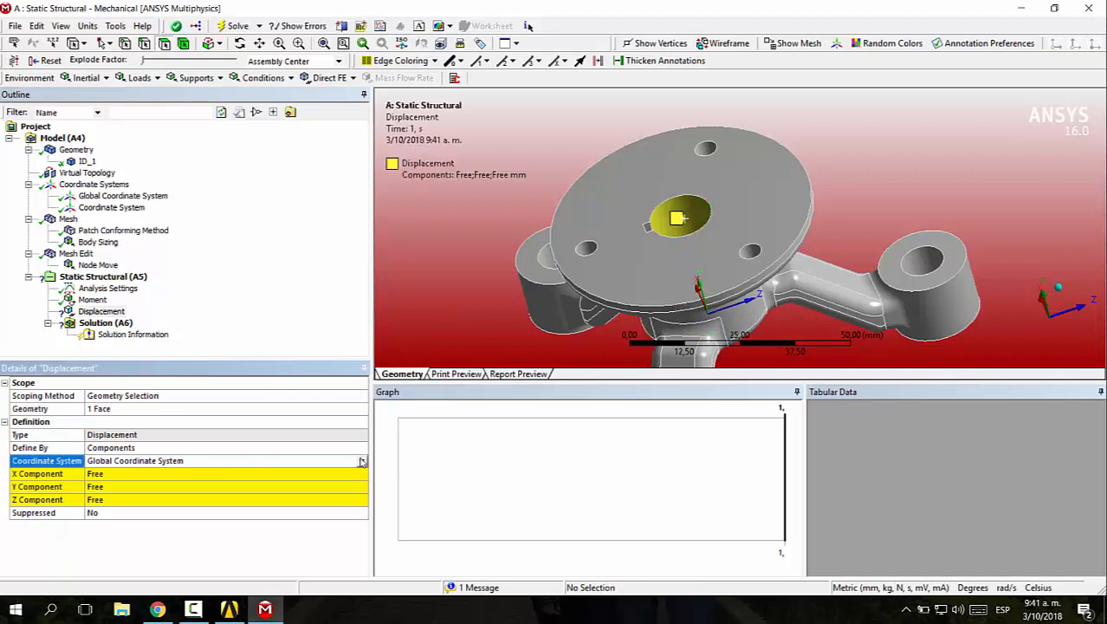
pyautogui.click(361, 461)
pyautogui.click(270, 482)
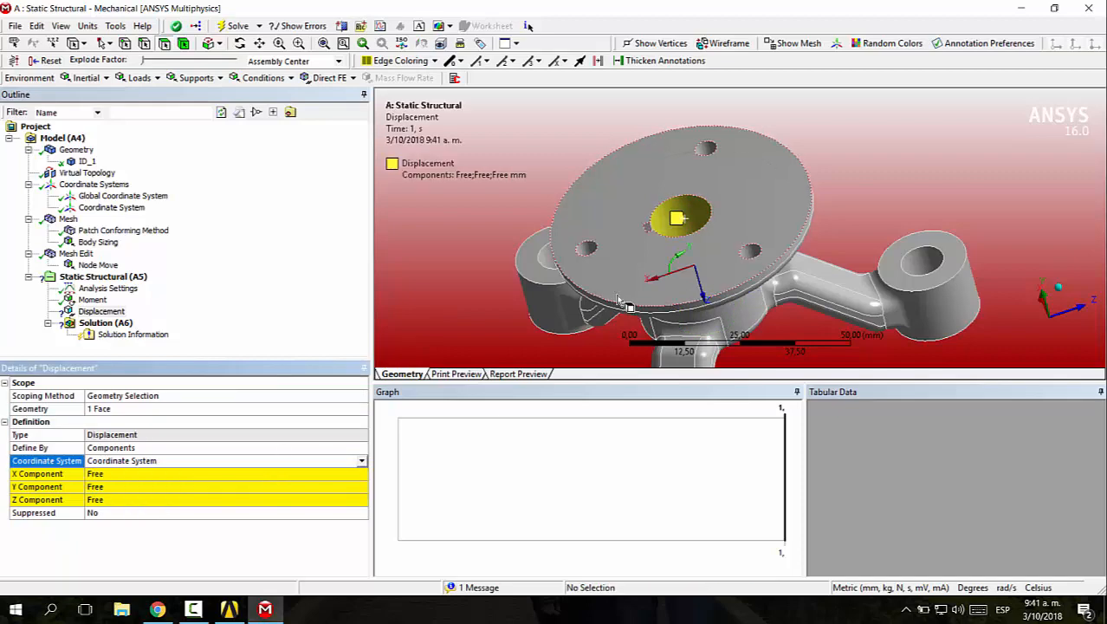
pyautogui.moveTo(574, 226); pyautogui.dragTo(672, 238, button='middle')
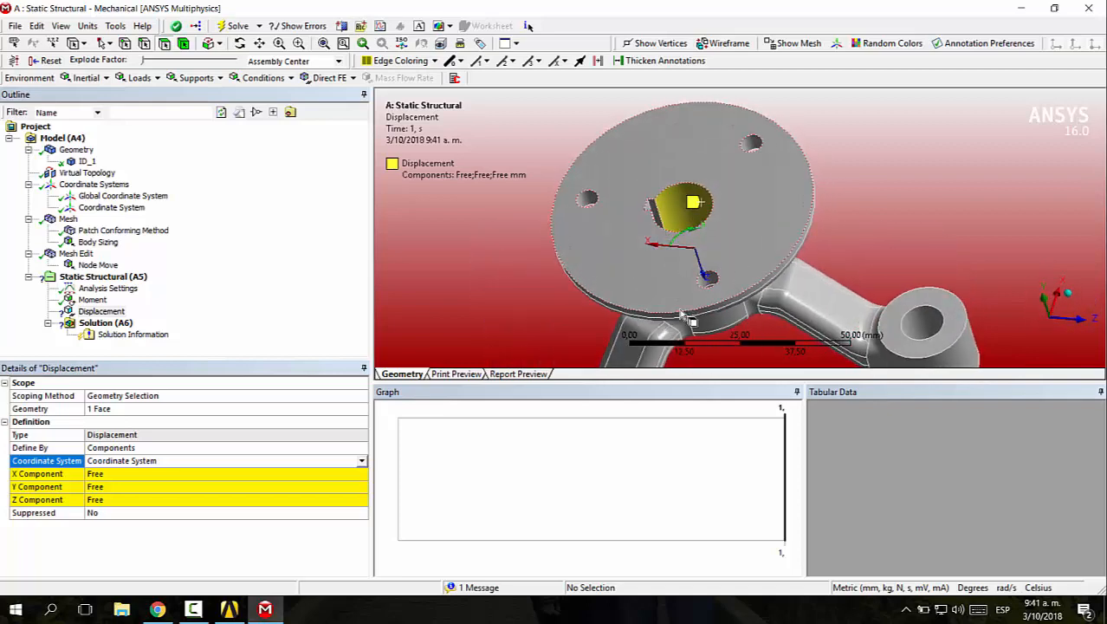
pyautogui.moveTo(723, 286); pyautogui.dragTo(585, 322, button='middle')
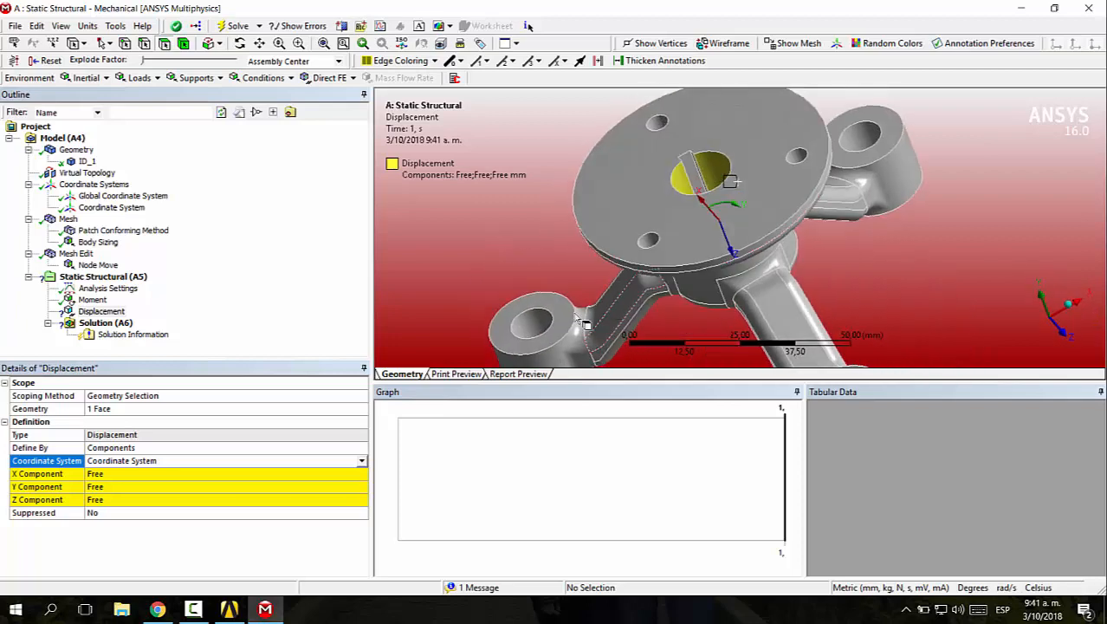
pyautogui.click(136, 474)
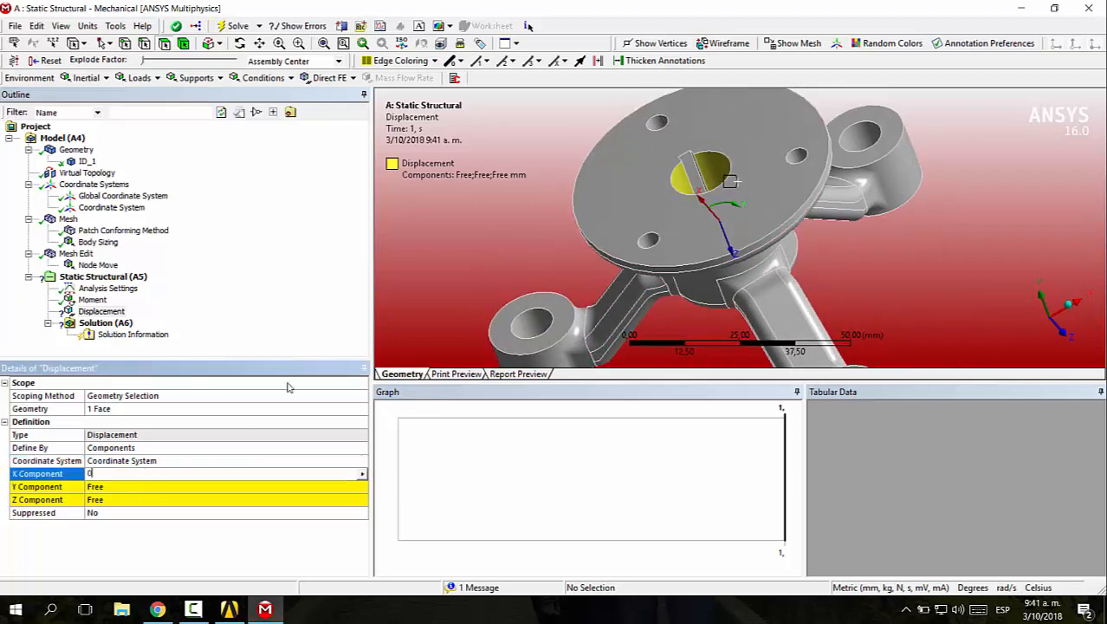
pyautogui.press('Return')
pyautogui.scroll(5, 790, 254)
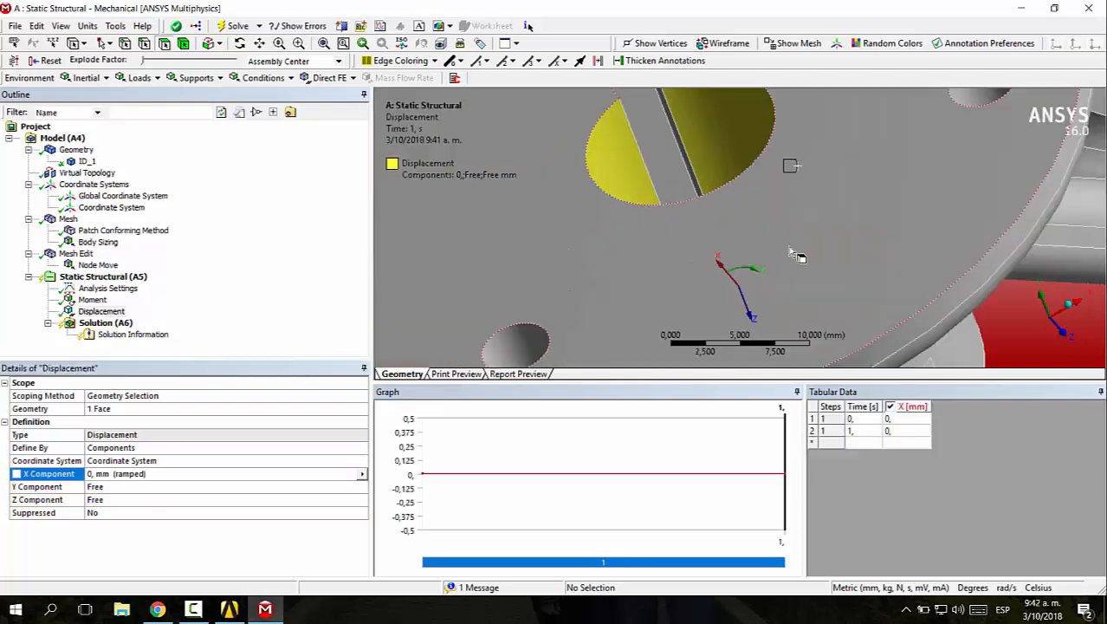
pyautogui.scroll(-3, 790, 254)
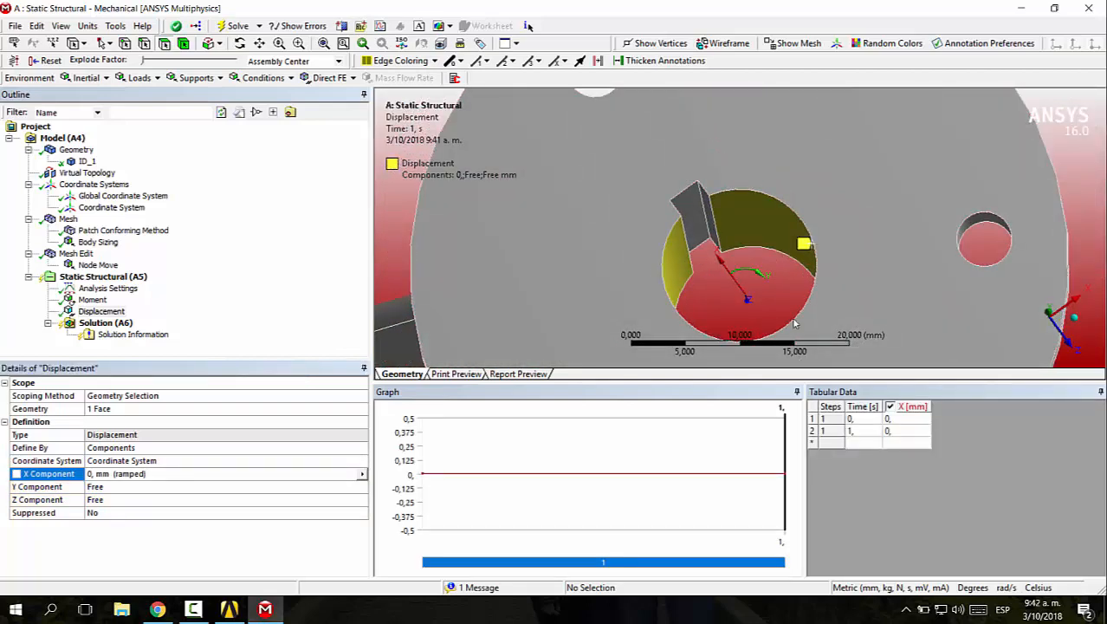
# Add a second displacement support on the side face of the keyway in the central bore
pyautogui.scroll(-4, 913, 209)
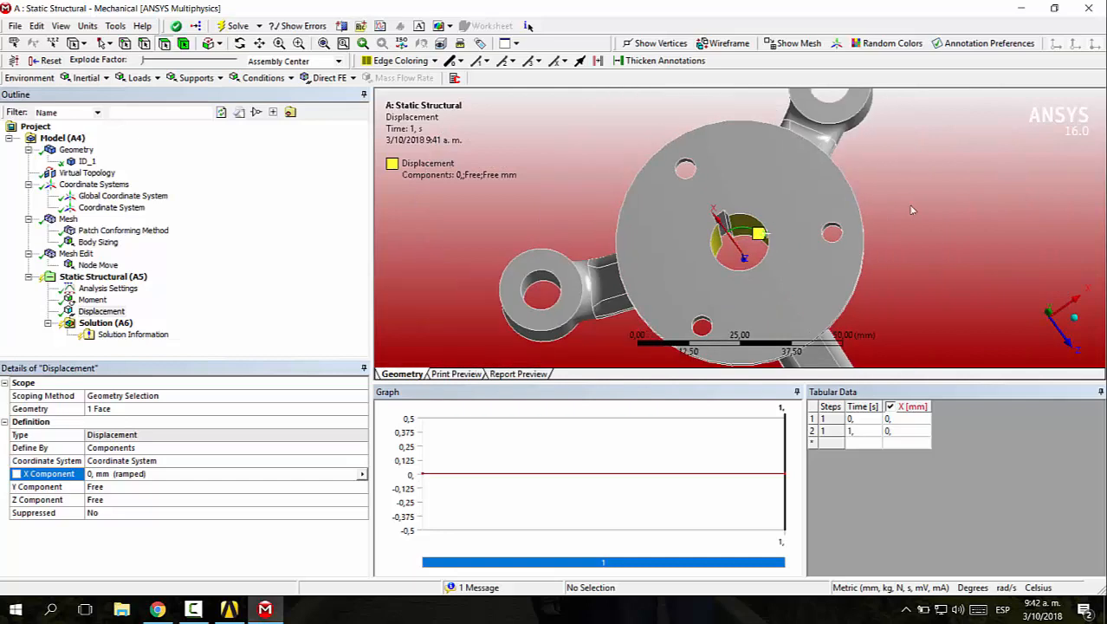
pyautogui.scroll(-2, 763, 182)
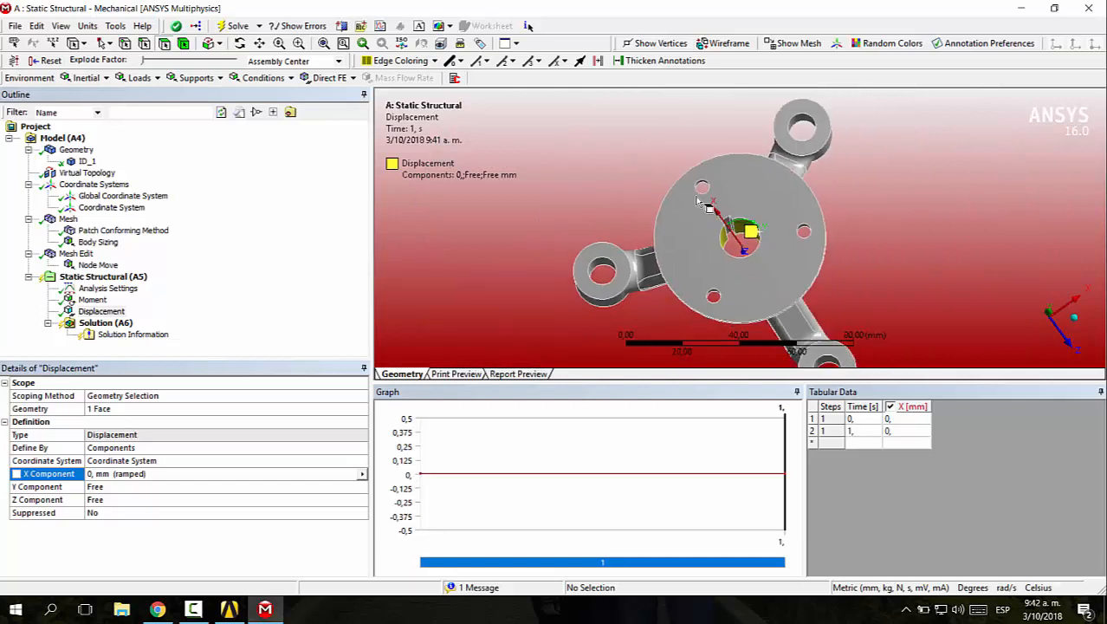
pyautogui.moveTo(750, 244); pyautogui.dragTo(726, 199, button='middle')
pyautogui.moveTo(714, 195); pyautogui.dragTo(752, 238, button='right')
pyautogui.scroll(-5, 753, 241)
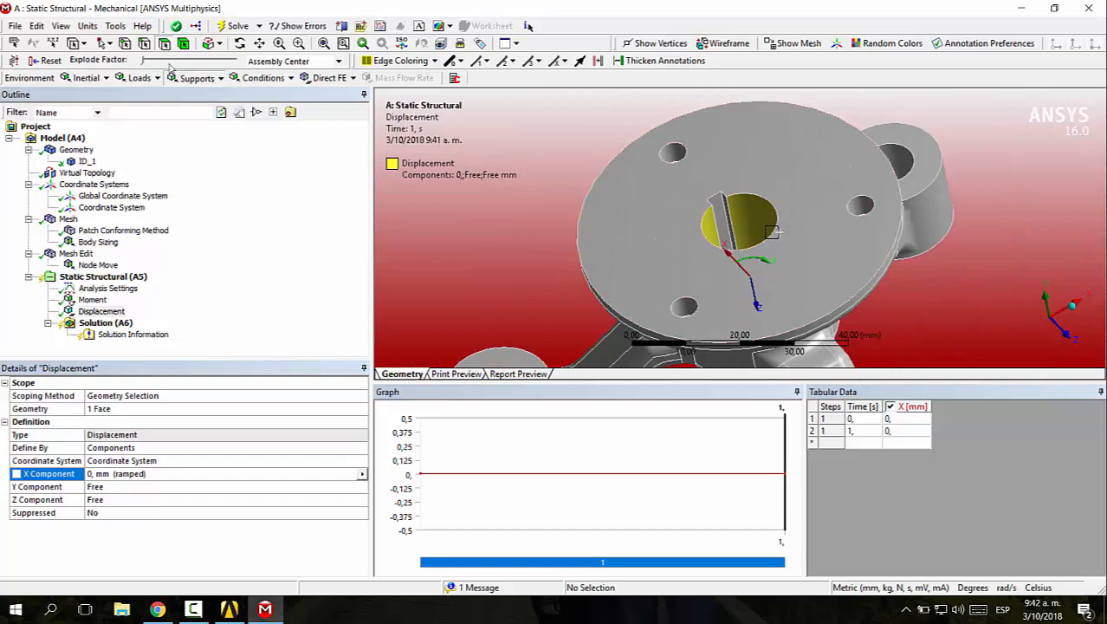
pyautogui.click(194, 78)
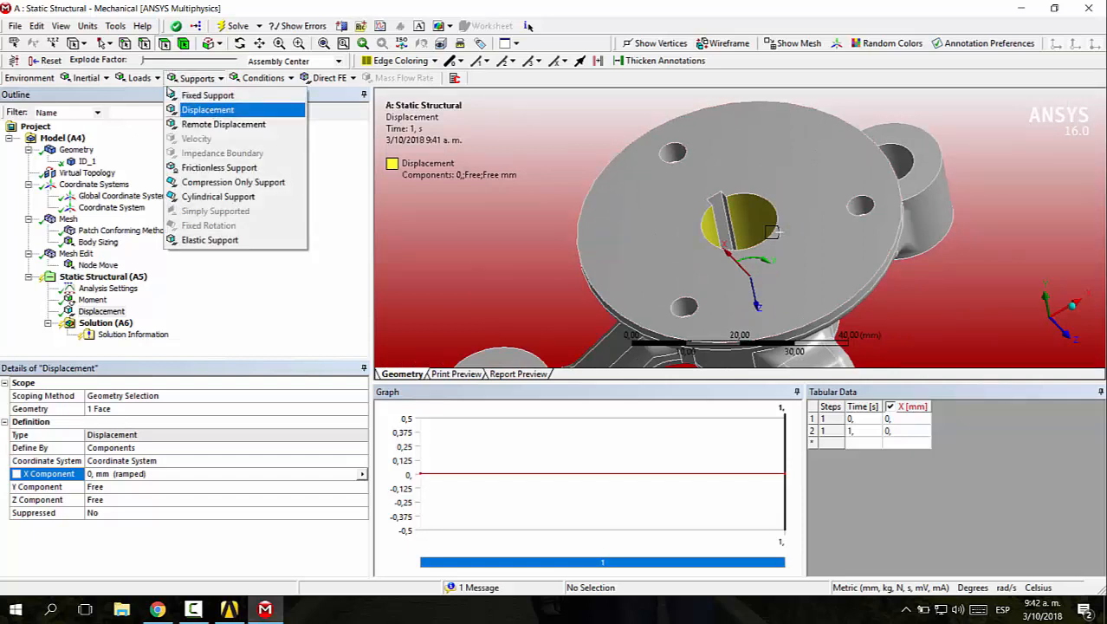
pyautogui.click(207, 110)
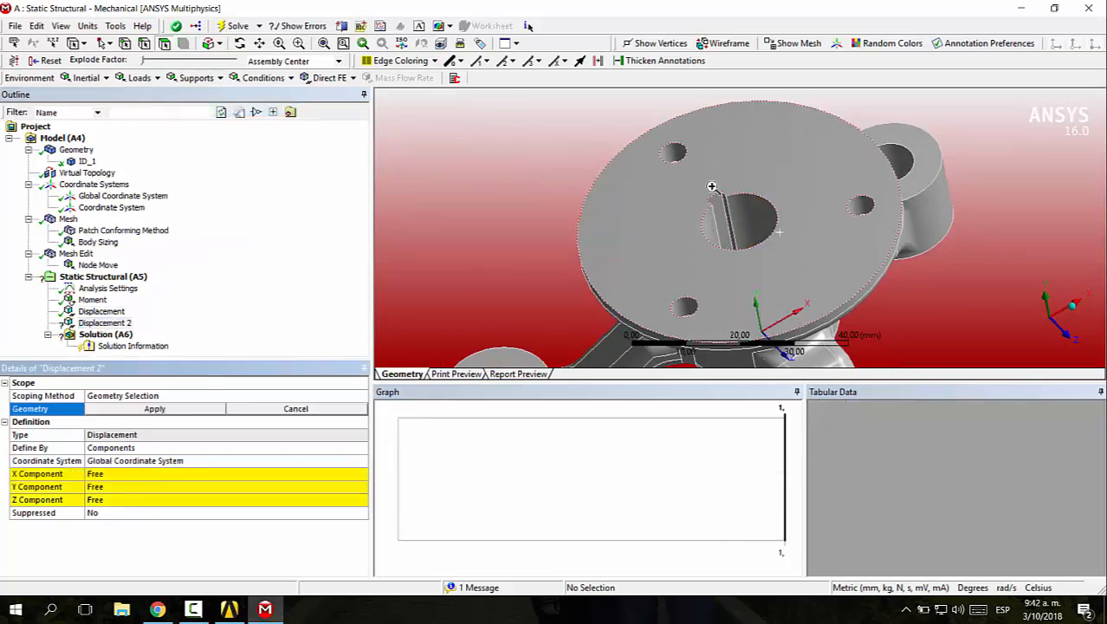
pyautogui.scroll(5, 723, 208)
pyautogui.click(698, 234)
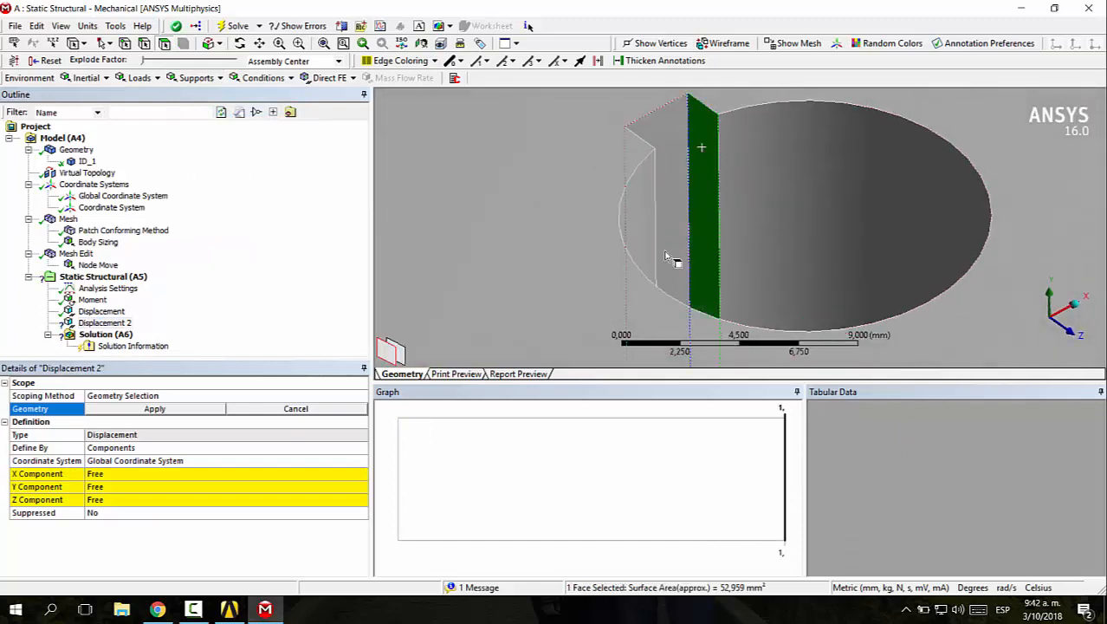
pyautogui.click(194, 408)
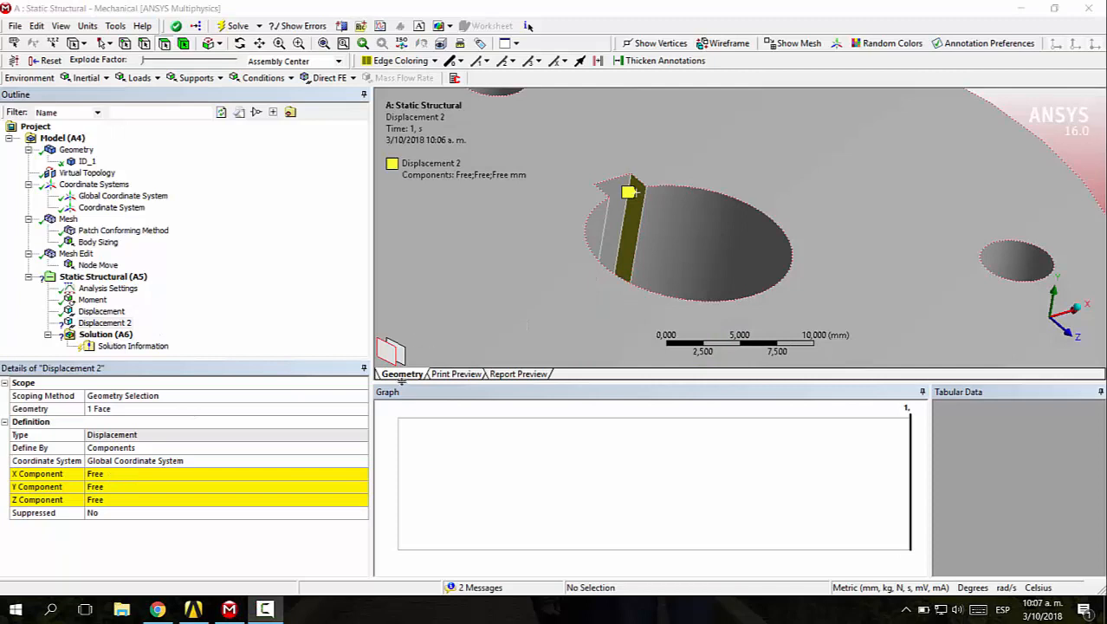
# Assign the cylindrical coordinate system to the keyway displacement and set its X and Y components to 0 mm, leaving Z free
pyautogui.click(137, 474)
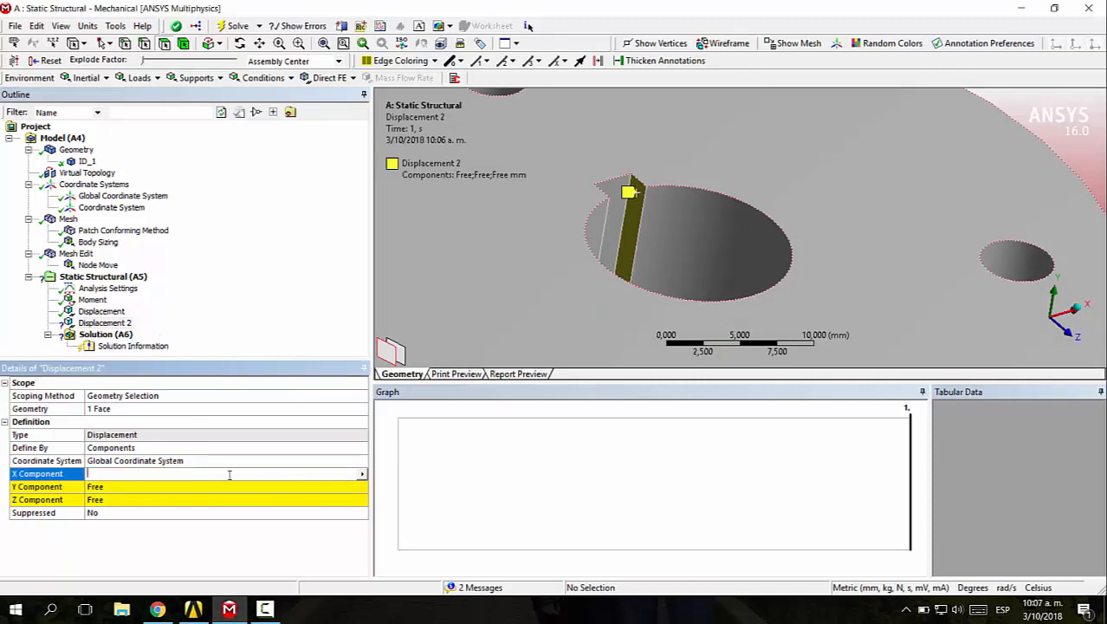
pyautogui.click(347, 461)
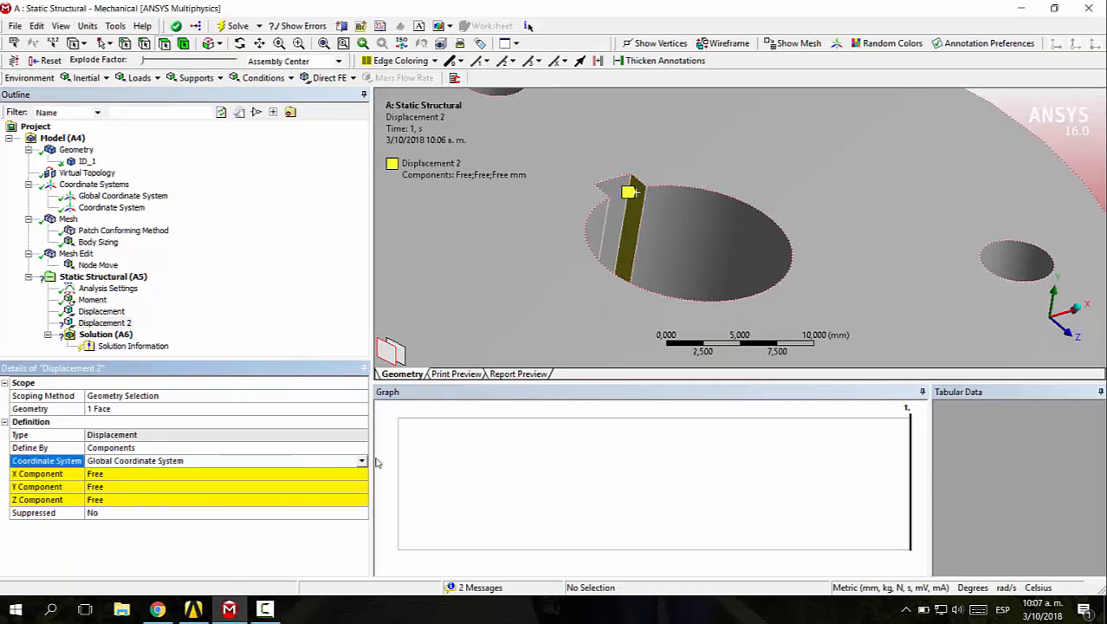
pyautogui.click(361, 461)
pyautogui.click(130, 482)
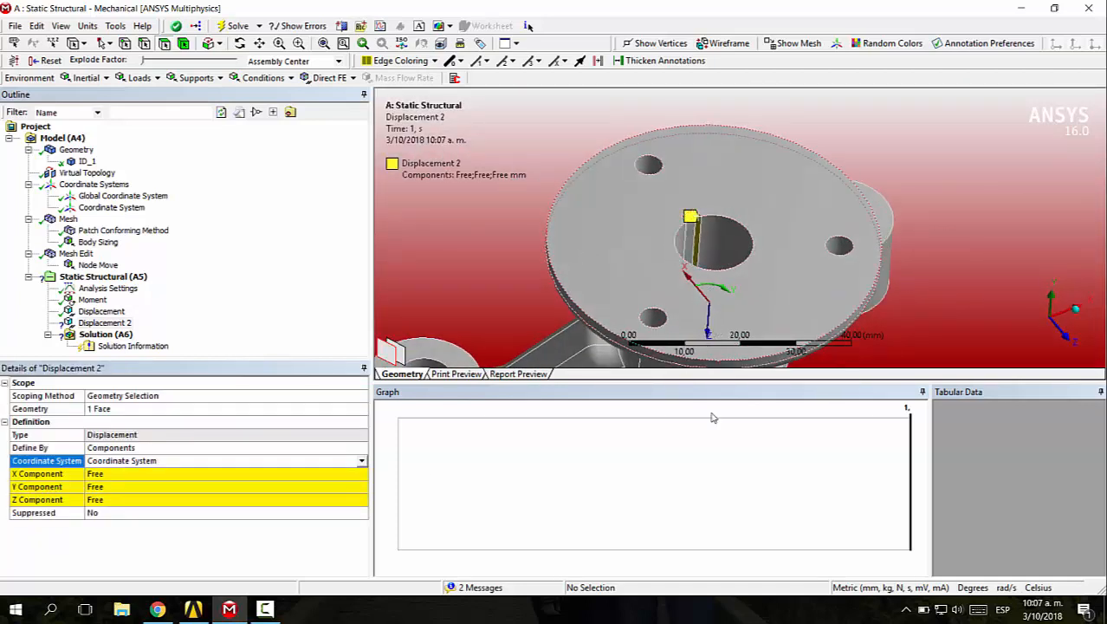
pyautogui.click(113, 499)
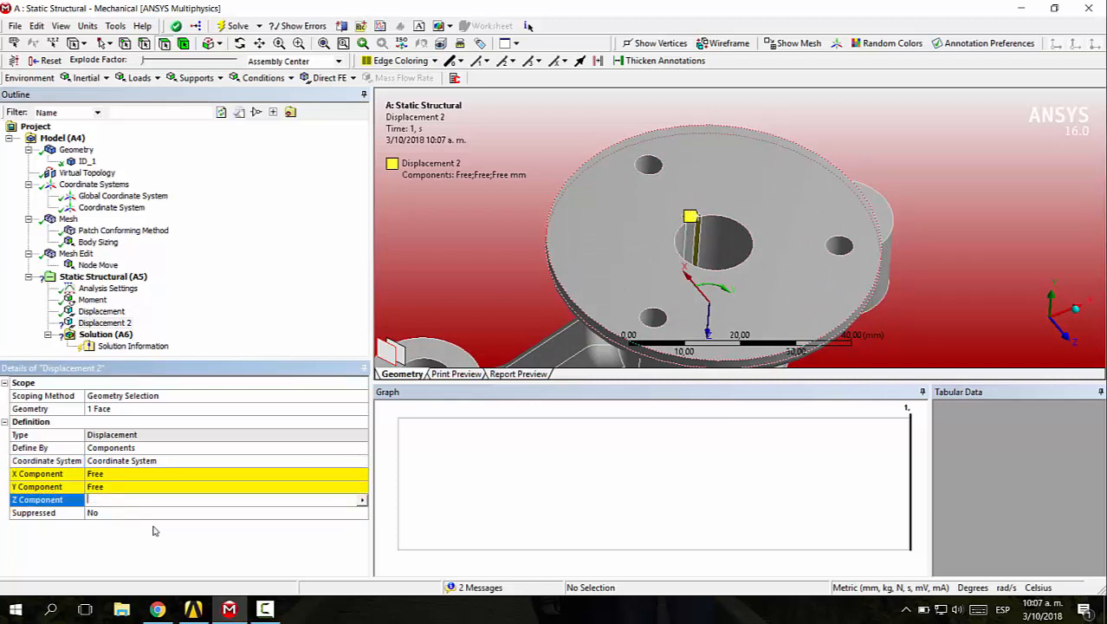
pyautogui.click(110, 487)
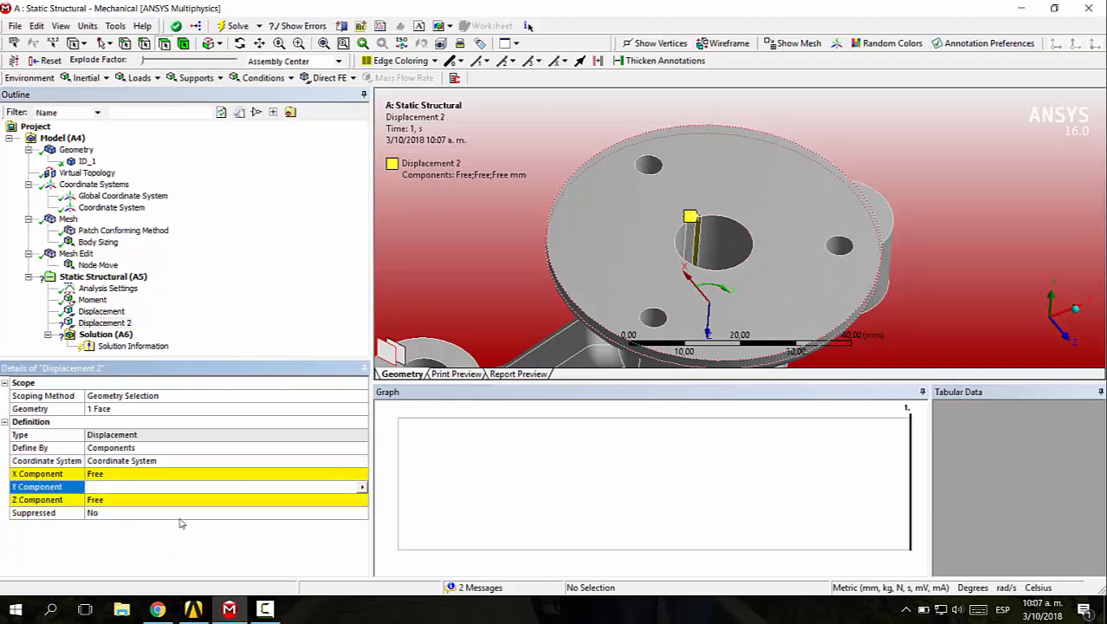
pyautogui.click(131, 474)
pyautogui.press('Return')
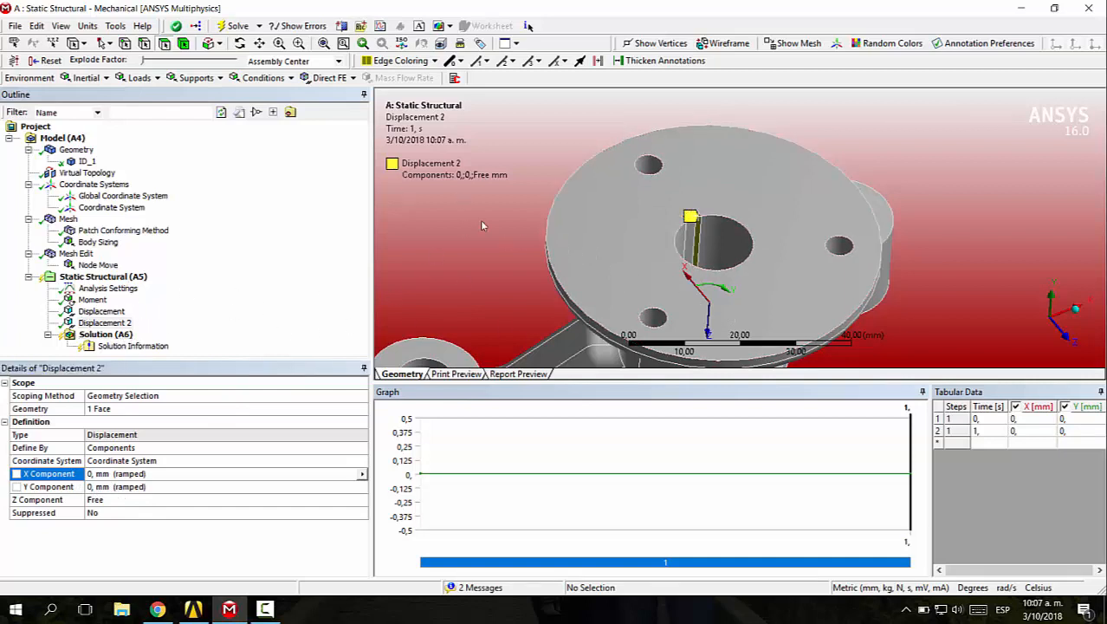
# Add Total Deformation and Equivalent (von-Mises) Stress results to the solution
pyautogui.click(92, 299)
pyautogui.click(100, 311)
pyautogui.click(104, 323)
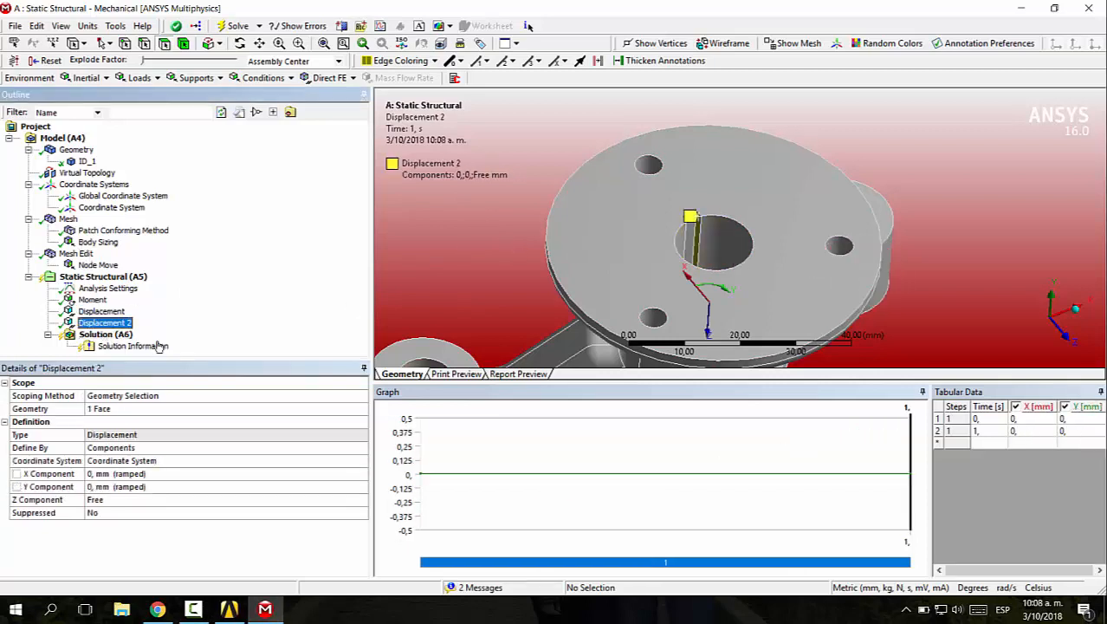
pyautogui.click(105, 334)
pyautogui.click(102, 77)
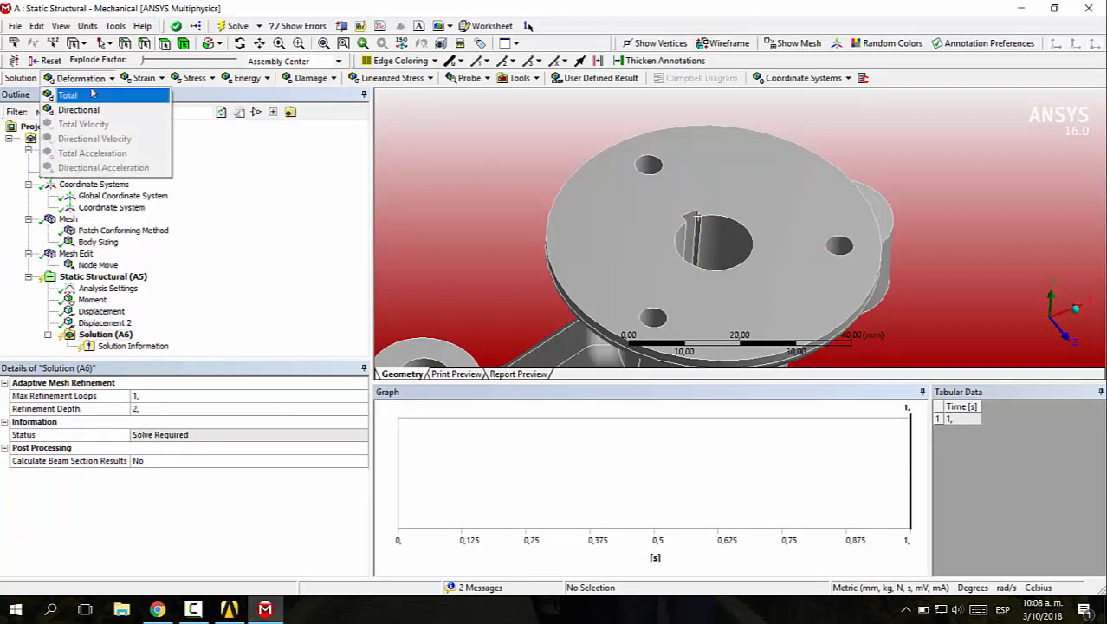
pyautogui.click(87, 92)
pyautogui.click(195, 77)
pyautogui.click(229, 96)
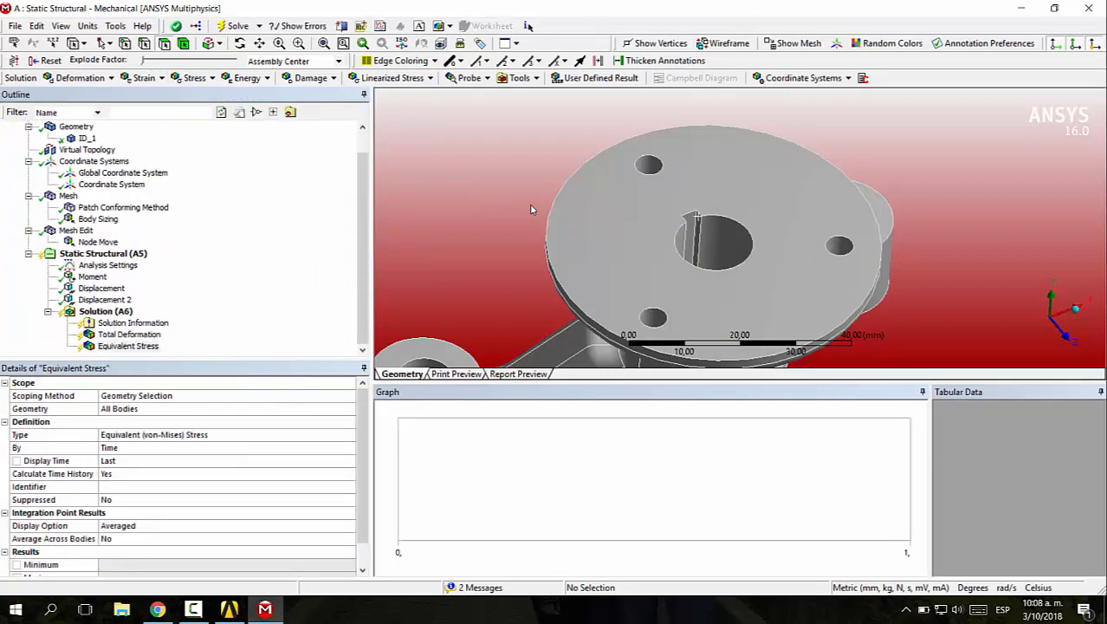
# Solve the static structural analysis
pyautogui.scroll(-6, 596, 255)
pyautogui.keyDown('ctrl'); pyautogui.moveTo(604, 253); pyautogui.dragTo(556, 205, button='middle'); pyautogui.keyUp('ctrl')
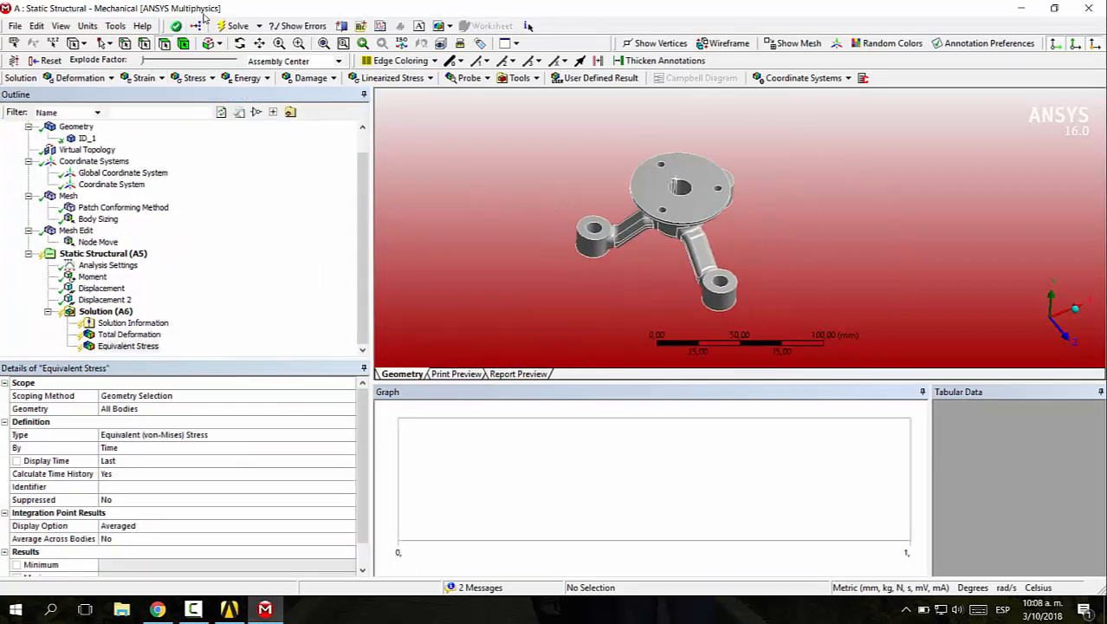
pyautogui.click(227, 25)
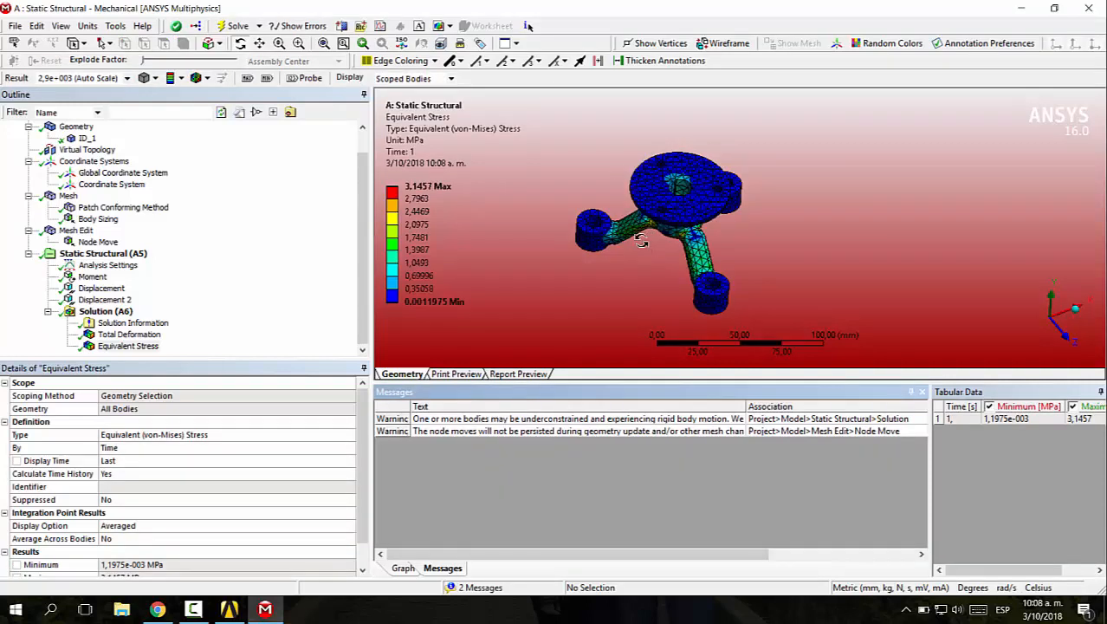
# Close the solver messages and animate the equivalent stress result, examining the bracket from several angles
pyautogui.moveTo(709, 251); pyautogui.dragTo(685, 227)
pyautogui.scroll(5, 714, 221)
pyautogui.scroll(-3, 715, 222)
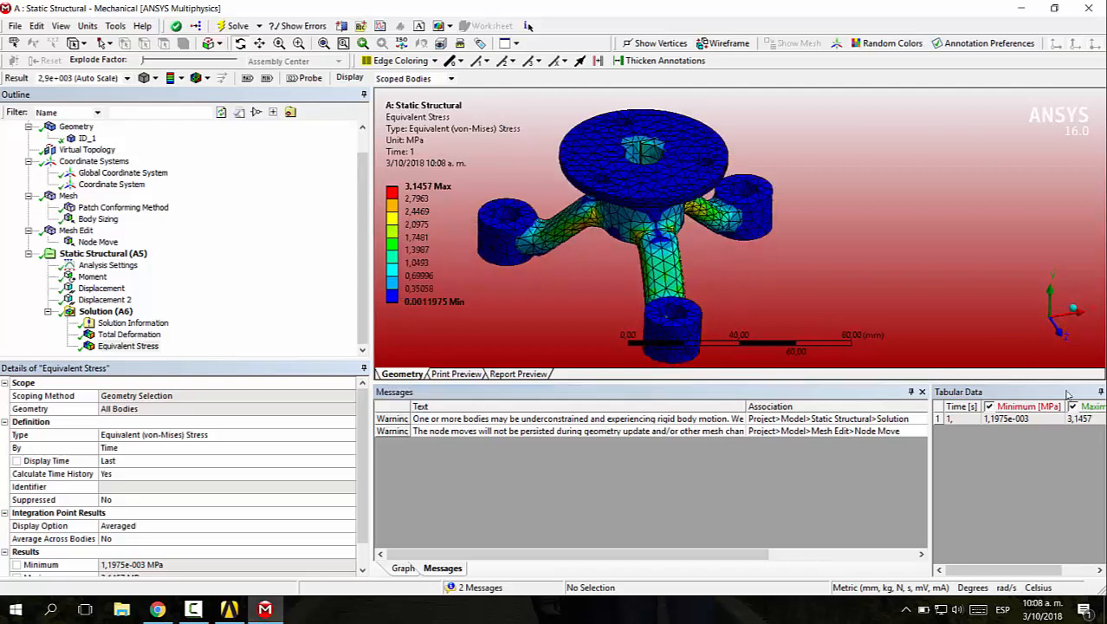
pyautogui.click(924, 391)
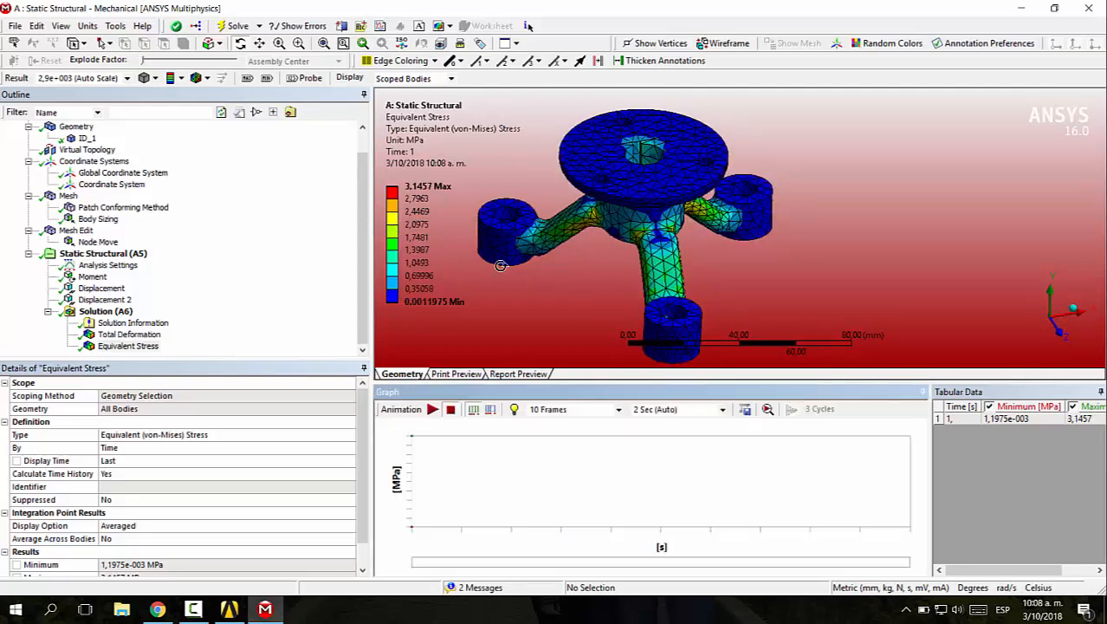
pyautogui.click(432, 409)
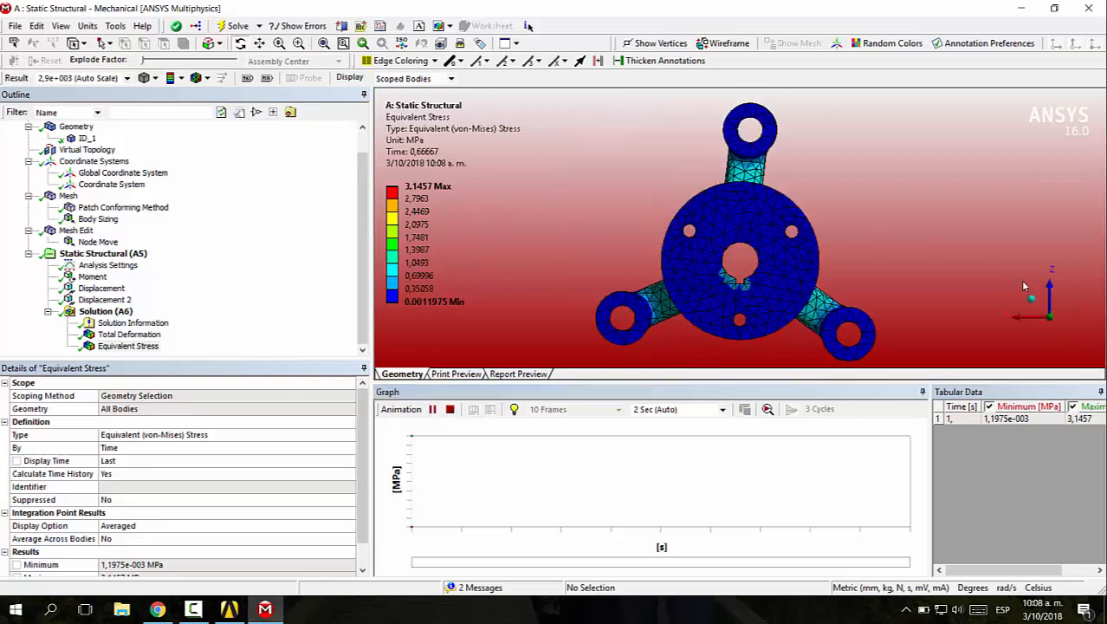
pyautogui.click(1051, 294)
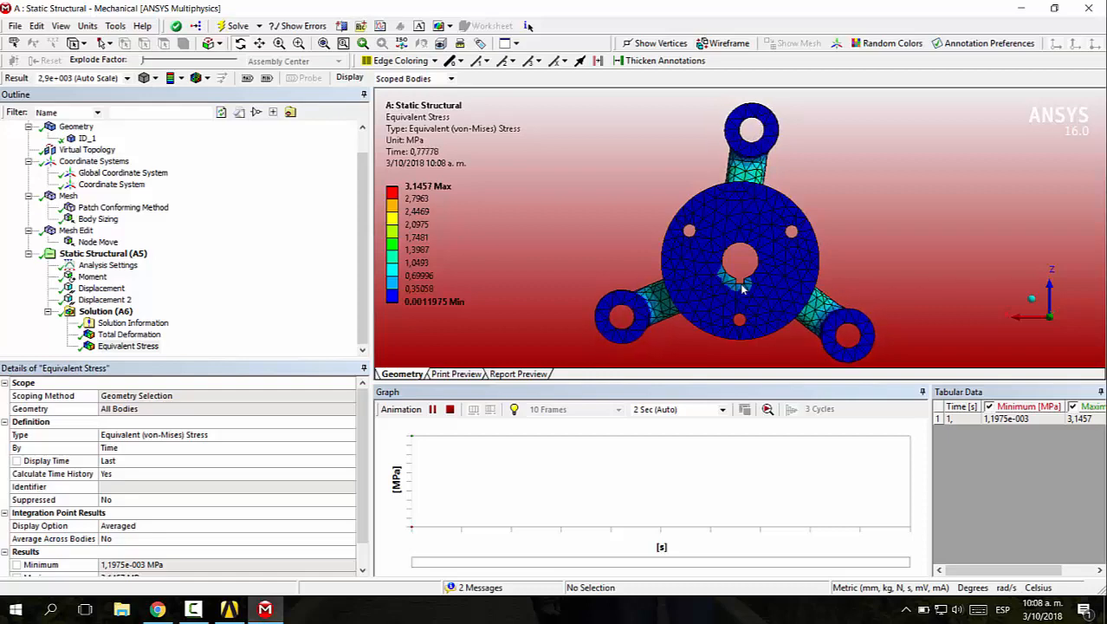
pyautogui.moveTo(815, 288); pyautogui.dragTo(710, 299)
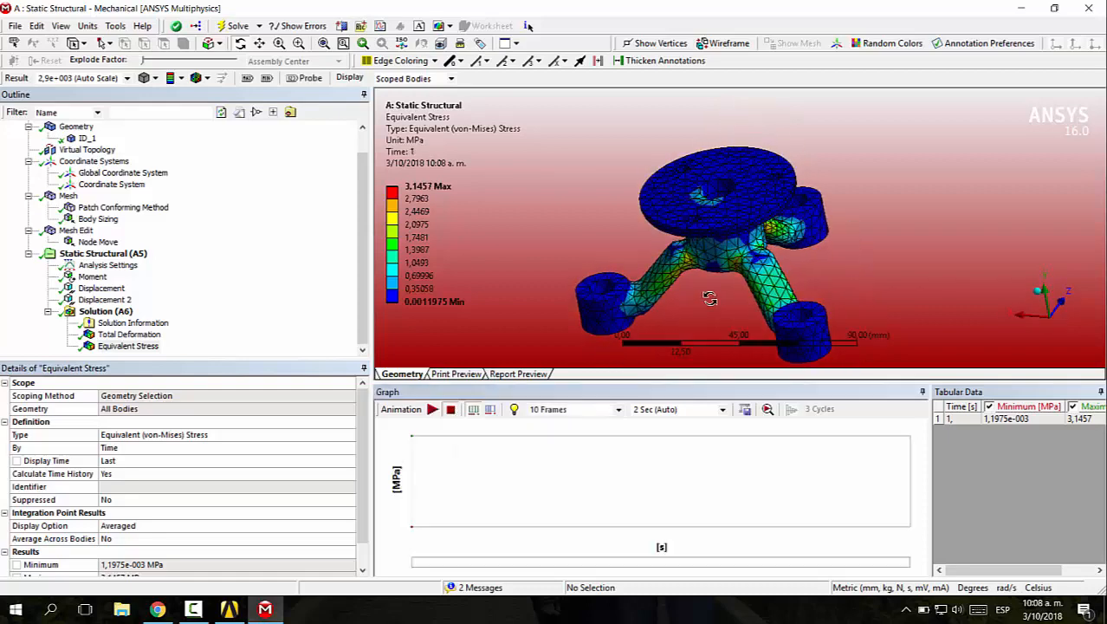
# Display the total deformation result and examine its distribution across the central disc and the arms
pyautogui.click(136, 347)
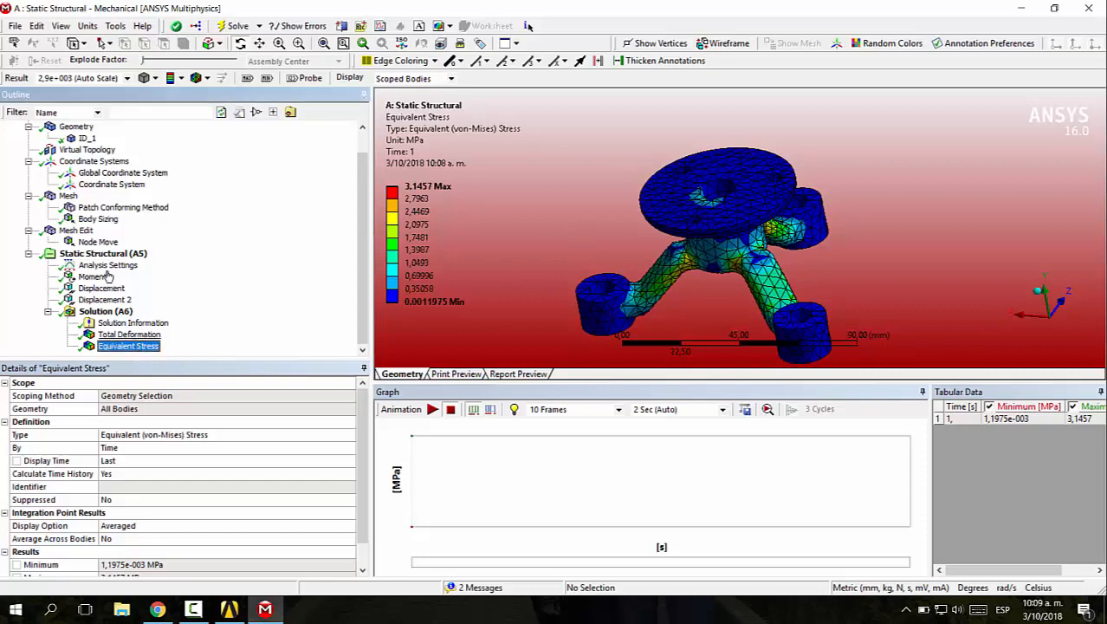
pyautogui.click(116, 334)
pyautogui.moveTo(789, 209); pyautogui.dragTo(799, 240)
pyautogui.scroll(-4, 800, 244)
pyautogui.keyDown('ctrl'); pyautogui.moveTo(806, 269); pyautogui.dragTo(803, 234, button='middle'); pyautogui.keyUp('ctrl')
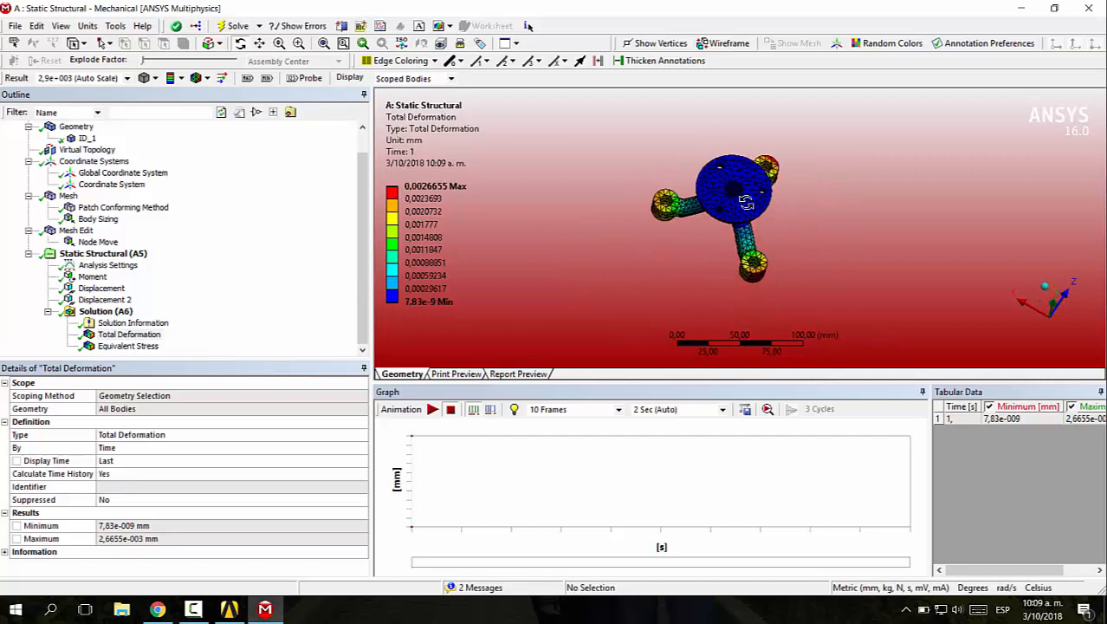
pyautogui.moveTo(697, 163); pyautogui.dragTo(765, 237, button='right')
pyautogui.scroll(-5, 771, 224)
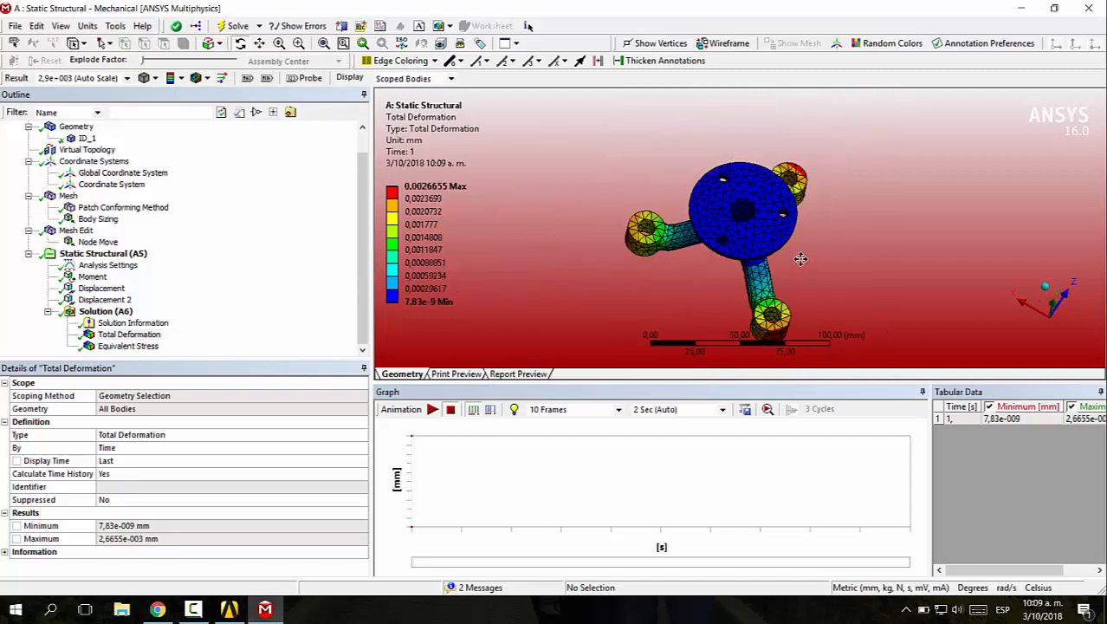
pyautogui.moveTo(801, 259); pyautogui.dragTo(716, 219)
# Show the maximum and minimum markers on the total deformation plot and inspect their locations
pyautogui.click(248, 78)
pyautogui.click(267, 78)
pyautogui.moveTo(648, 128); pyautogui.dragTo(758, 219, button='right')
pyautogui.scroll(-5, 752, 212)
pyautogui.keyDown('ctrl'); pyautogui.moveTo(726, 200); pyautogui.dragTo(665, 171, button='middle'); pyautogui.keyUp('ctrl')
pyautogui.moveTo(776, 283); pyautogui.dragTo(773, 278)
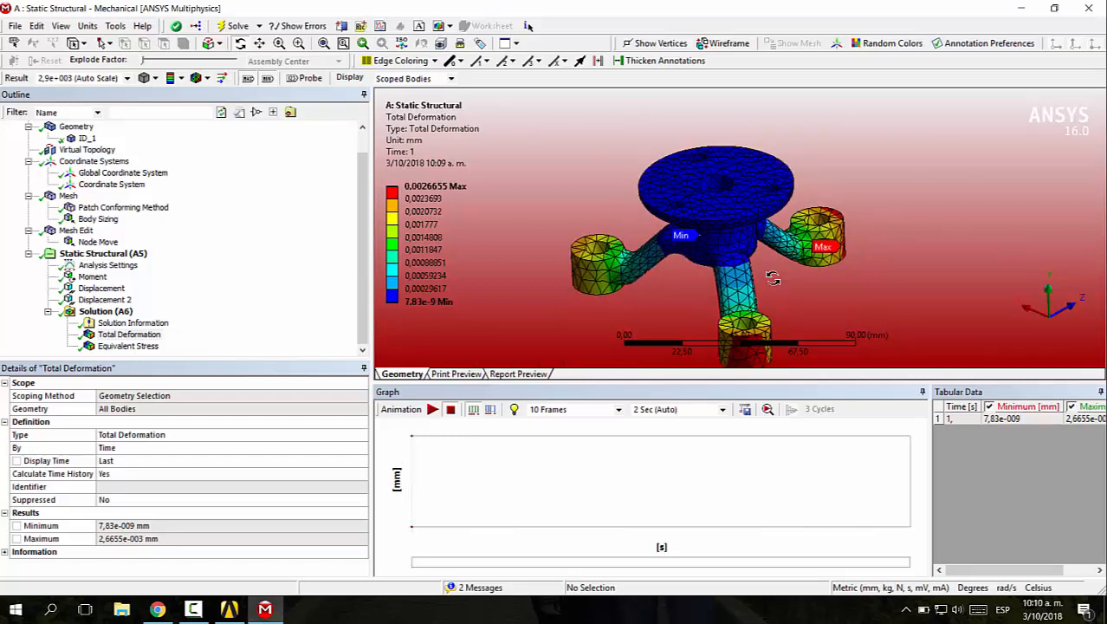
# Make the element size of the mesh's body sizing an input parameter
pyautogui.click(98, 218)
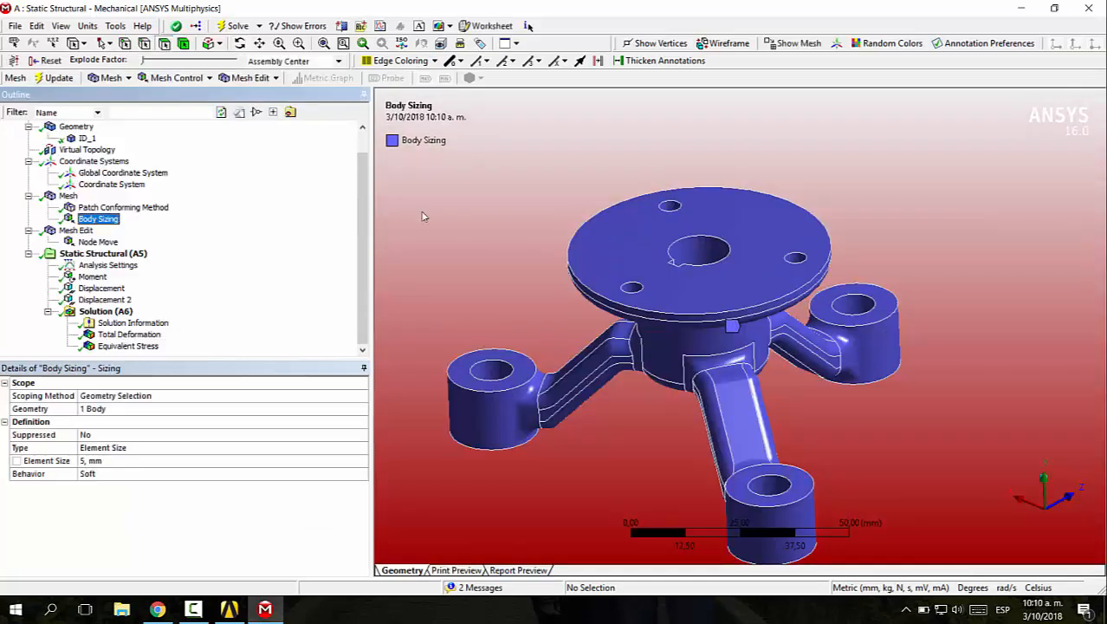
pyautogui.moveTo(552, 235); pyautogui.dragTo(583, 246, button='middle')
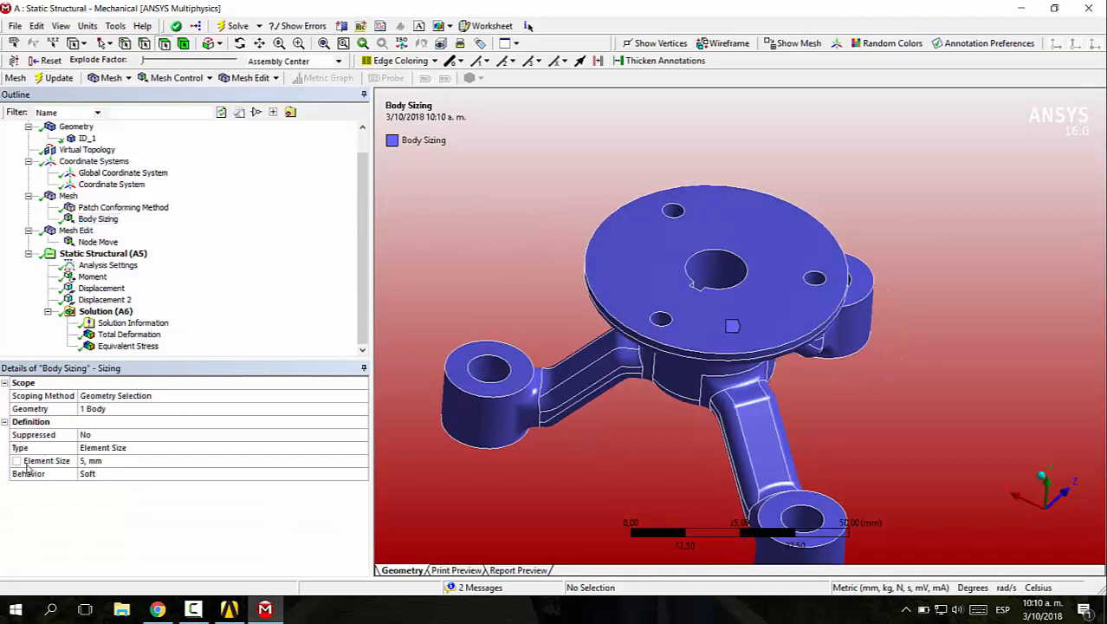
pyautogui.click(16, 460)
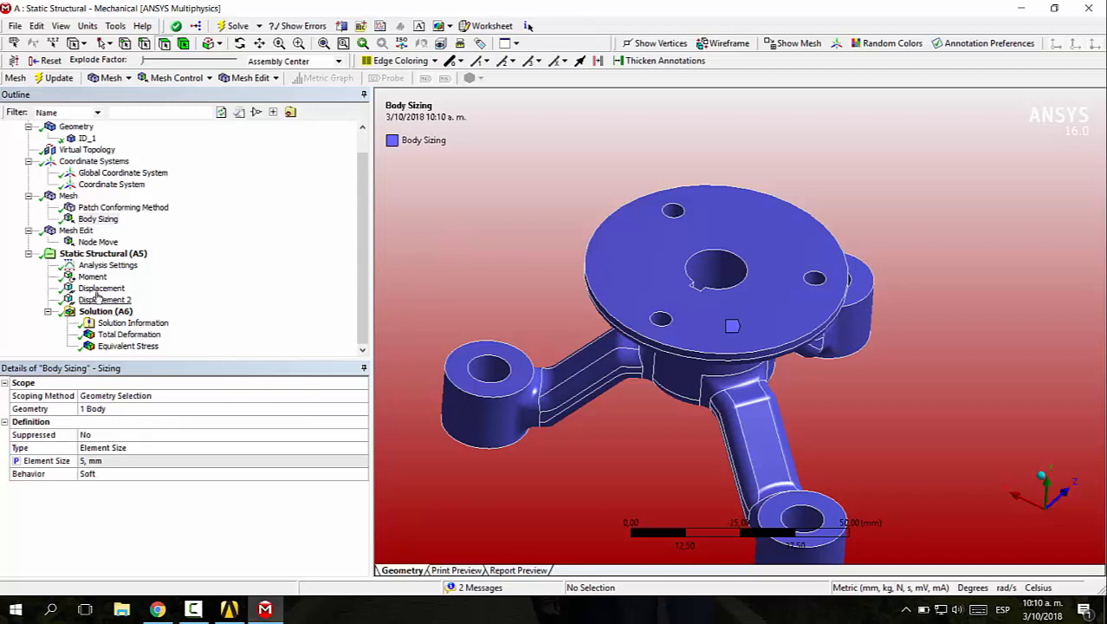
# Make the maximum values of total deformation and equivalent stress output parameters
pyautogui.click(126, 334)
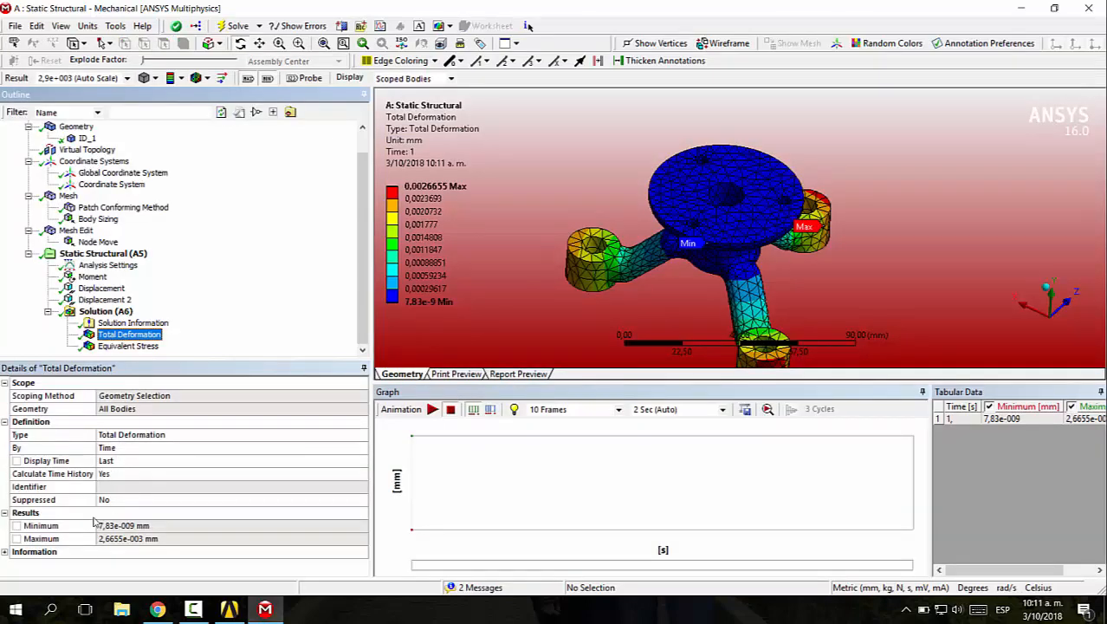
pyautogui.click(17, 539)
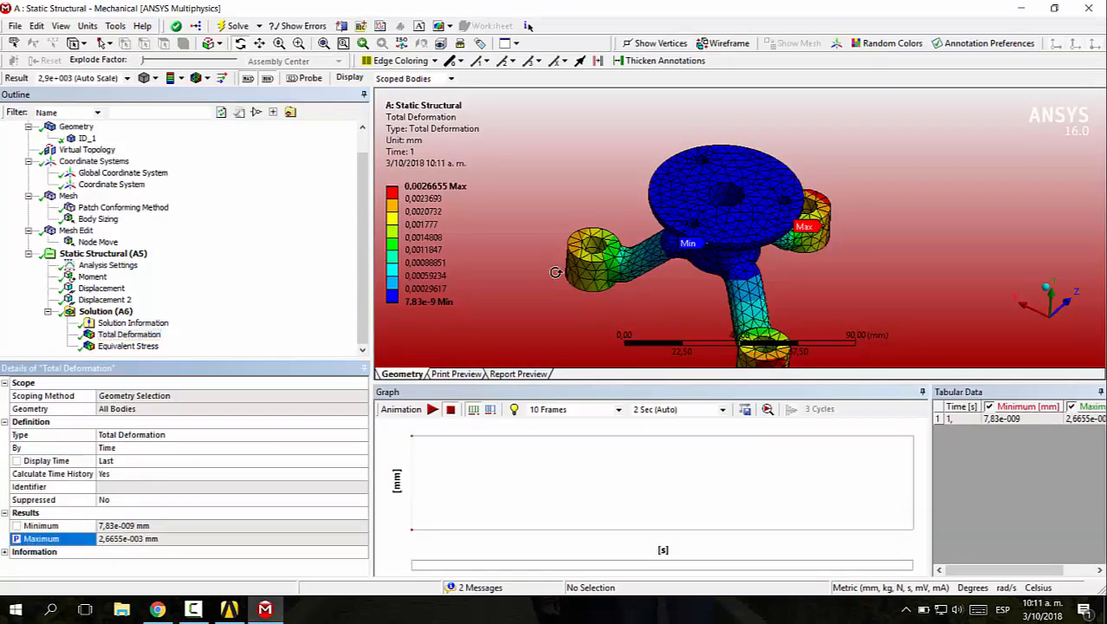
pyautogui.click(130, 346)
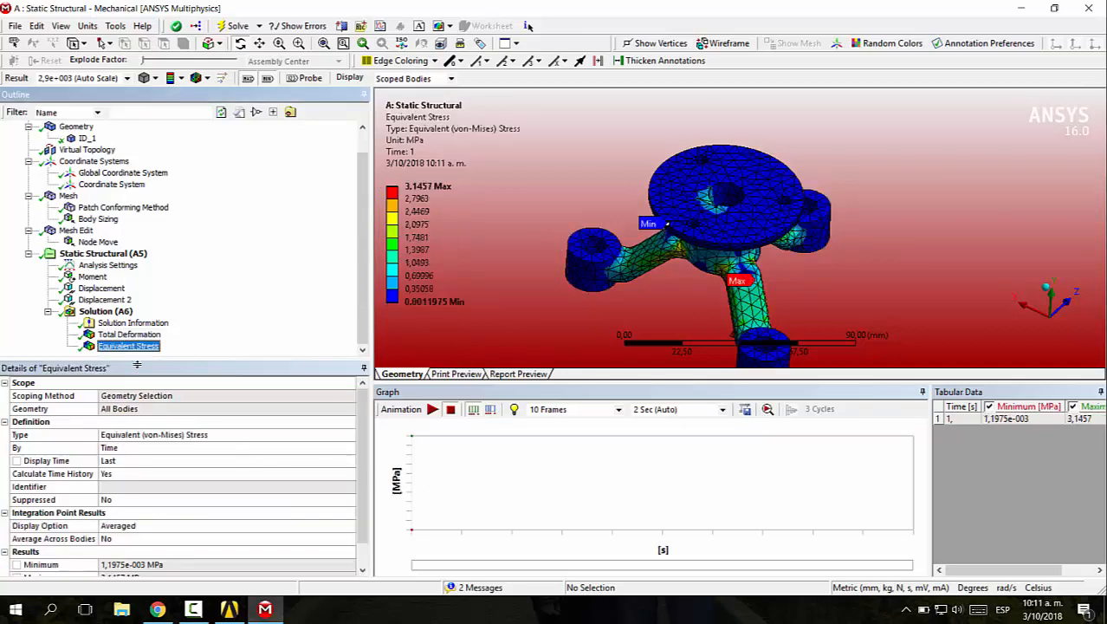
pyautogui.scroll(-1, 112, 503)
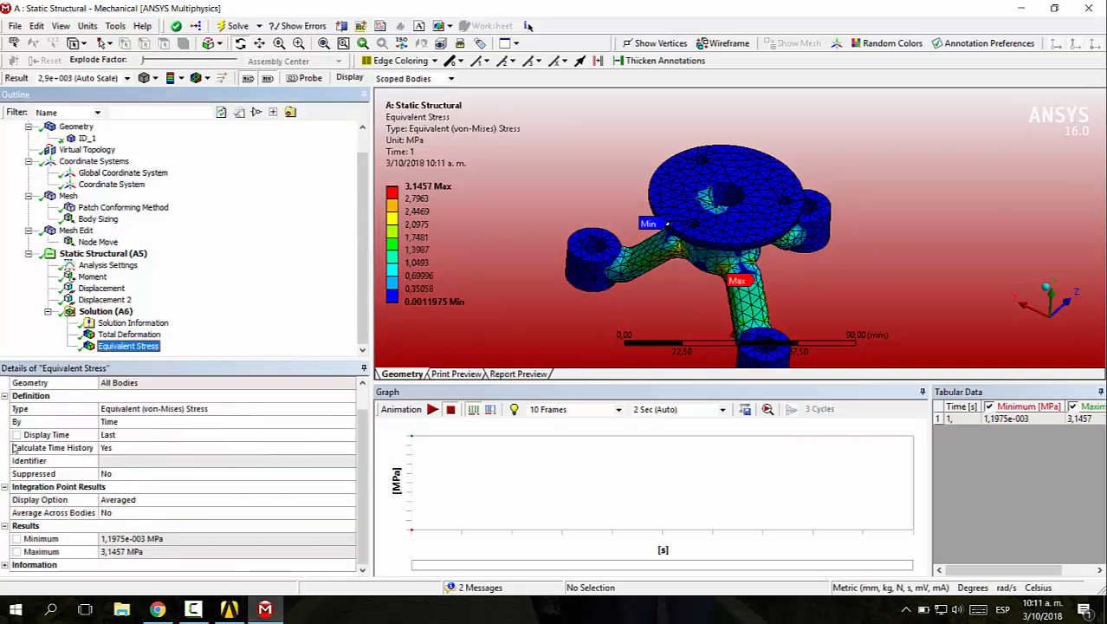
pyautogui.click(15, 552)
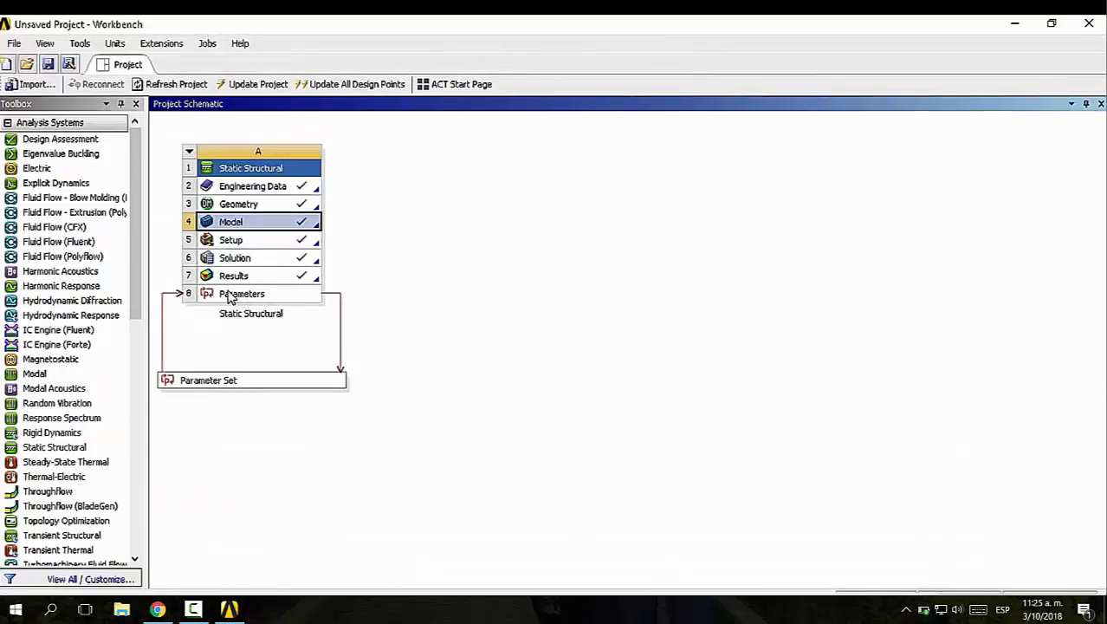
# Open the static structural system's parameters and add a design point with a body sizing element size of 4.5 mm
pyautogui.doubleClick(230, 295)
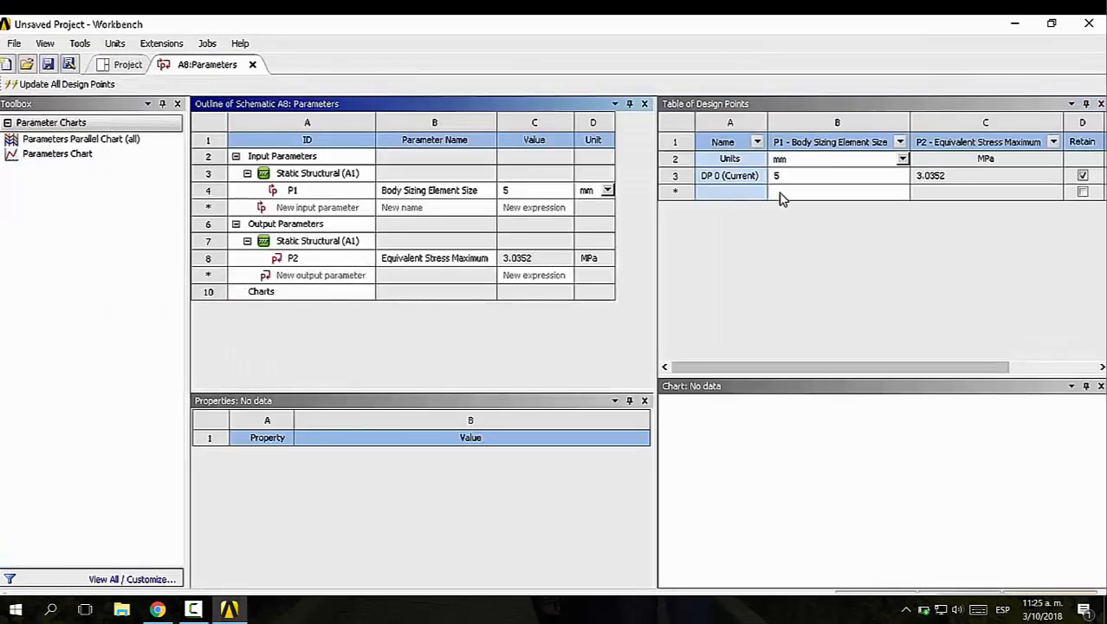
pyautogui.click(780, 194)
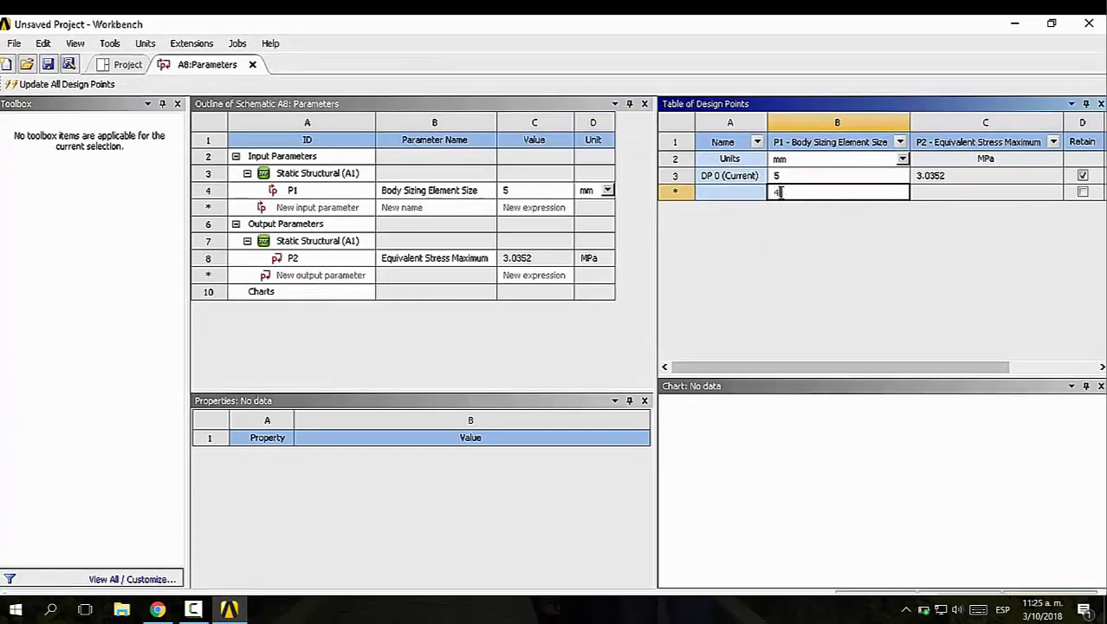
pyautogui.write('4')
pyautogui.press('Return')
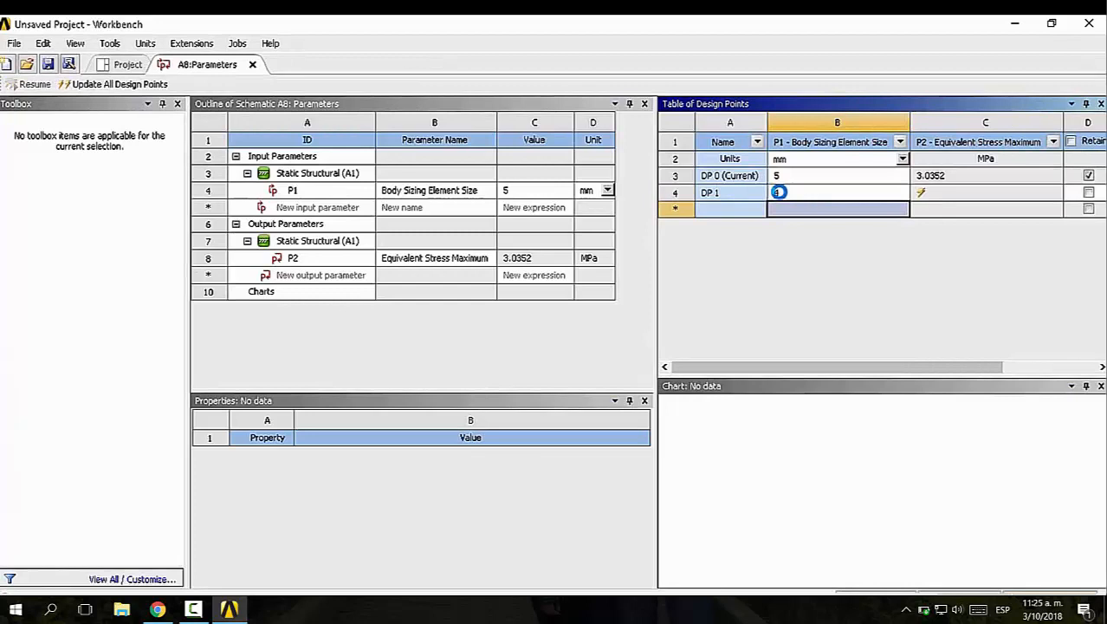
pyautogui.click(780, 195)
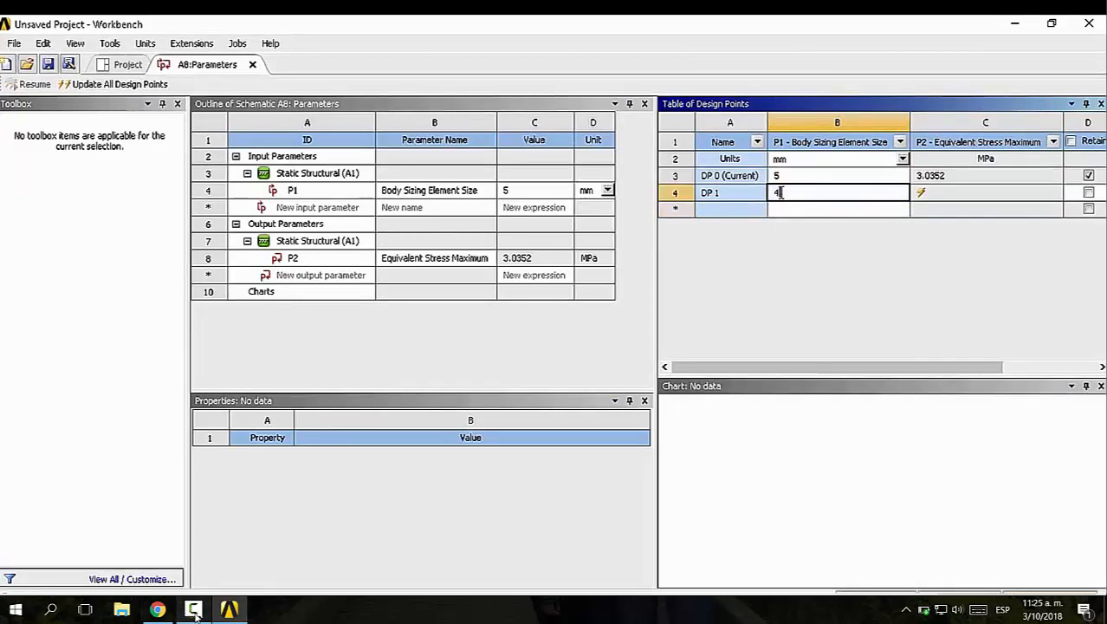
pyautogui.write('.5')
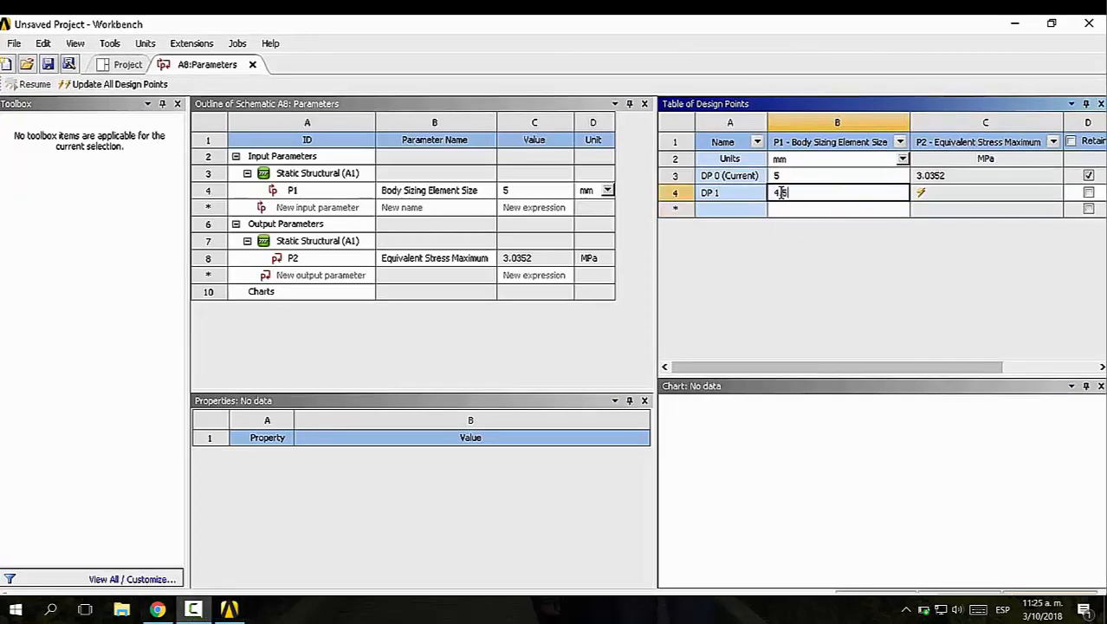
pyautogui.press('Return')
# Add two more design points with body sizing element sizes of 4 mm and 3 mm
pyautogui.write('4')
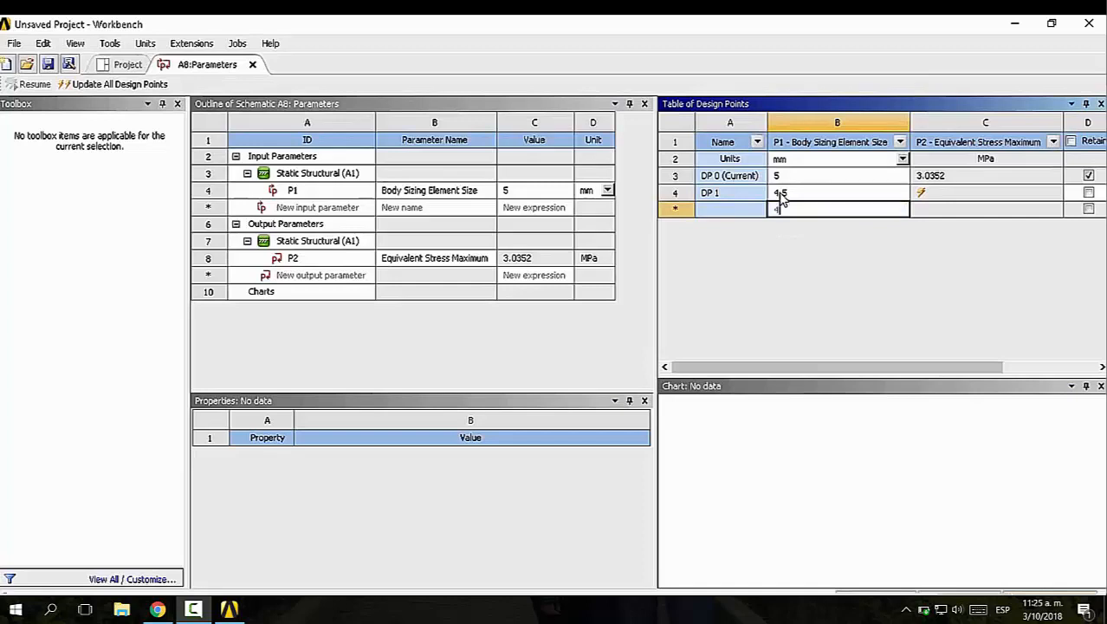
pyautogui.press('Return')
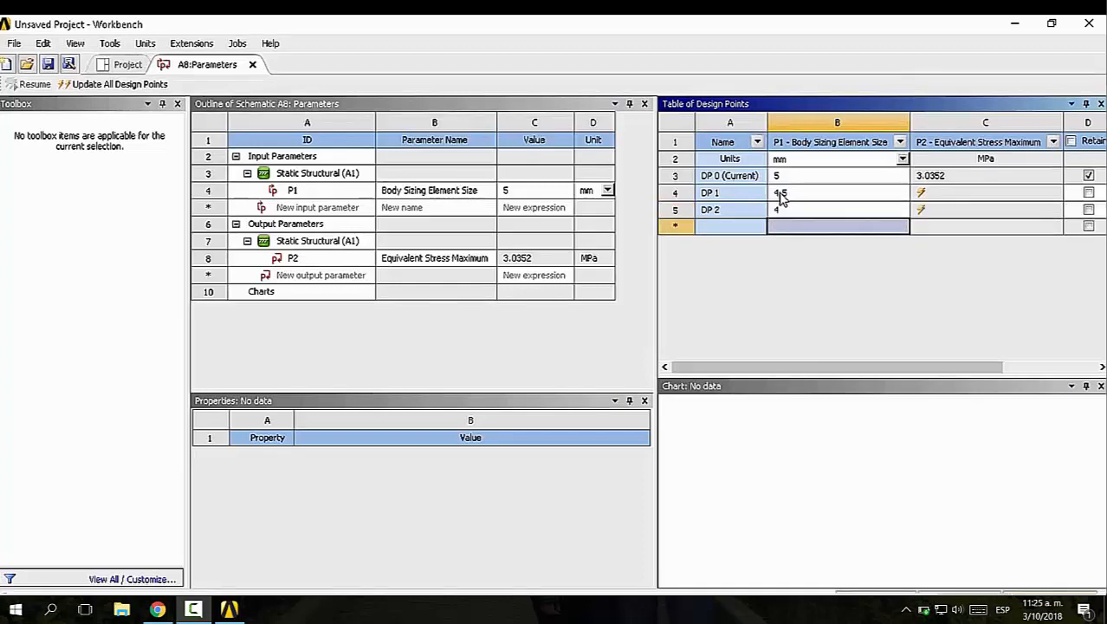
pyautogui.write('4.5')
pyautogui.press('Escape')
pyautogui.write('3')
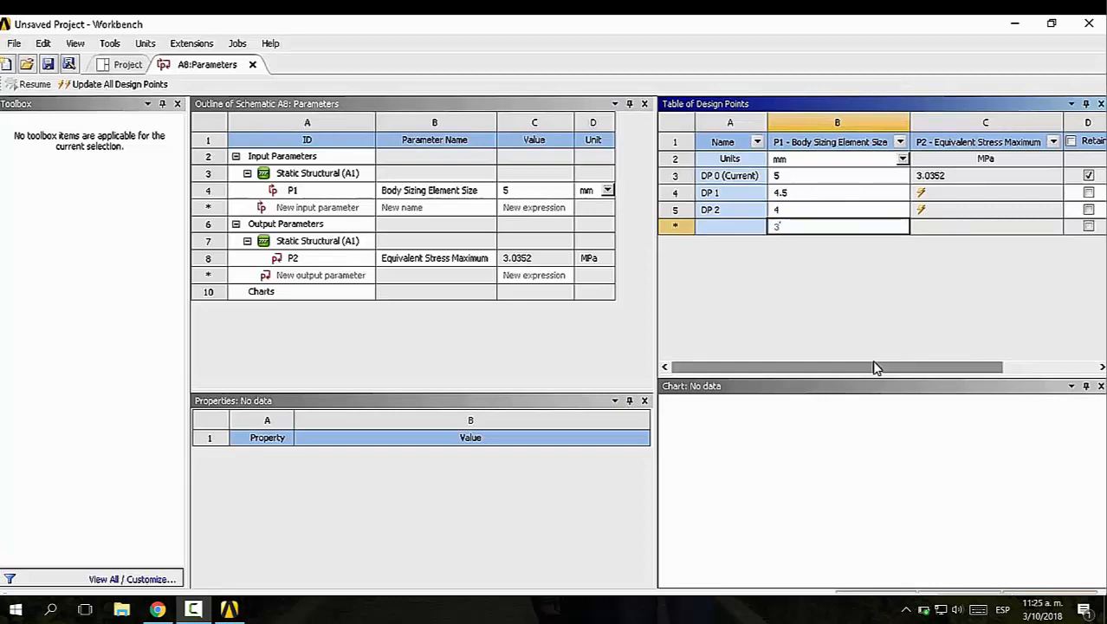
pyautogui.press('Return')
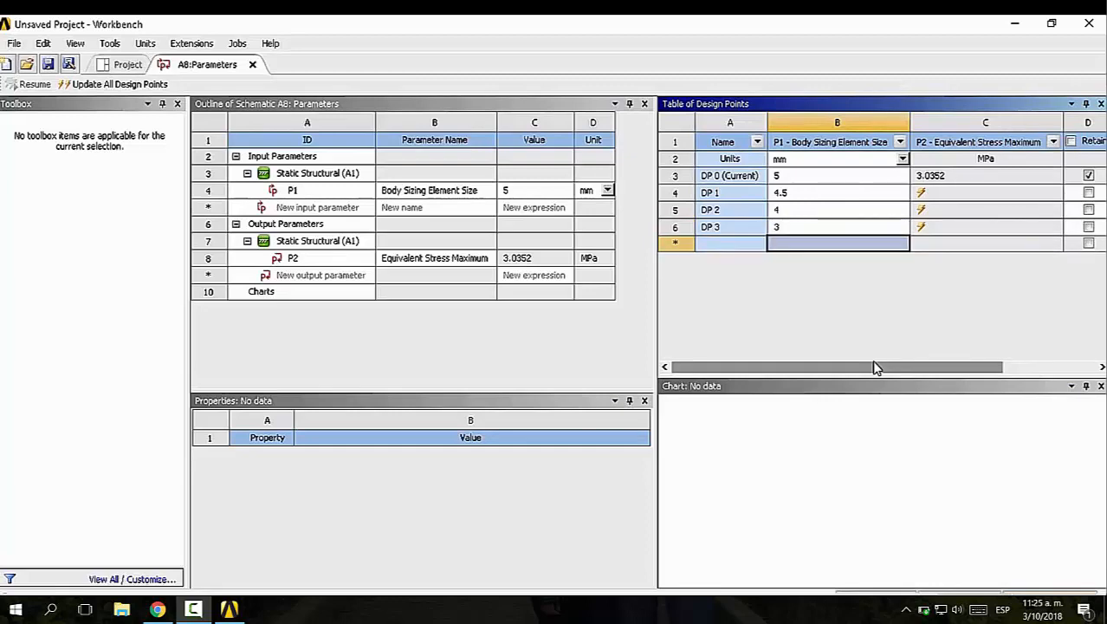
# Set the body sizing element size of design point DP 3 to 3.5 mm
pyautogui.doubleClick(799, 230)
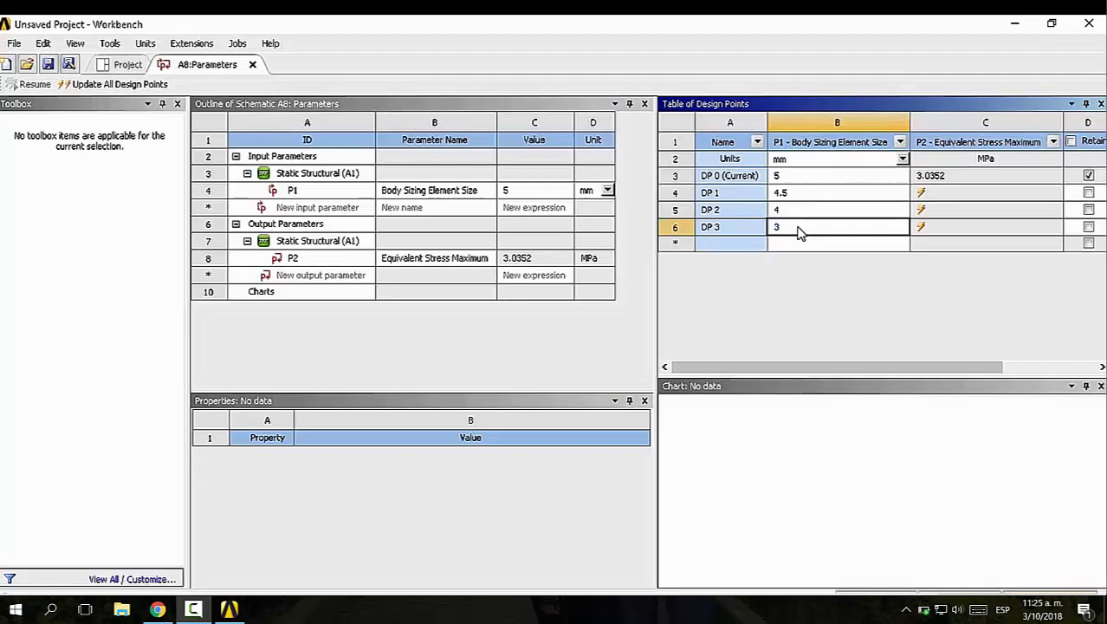
pyautogui.click(798, 229)
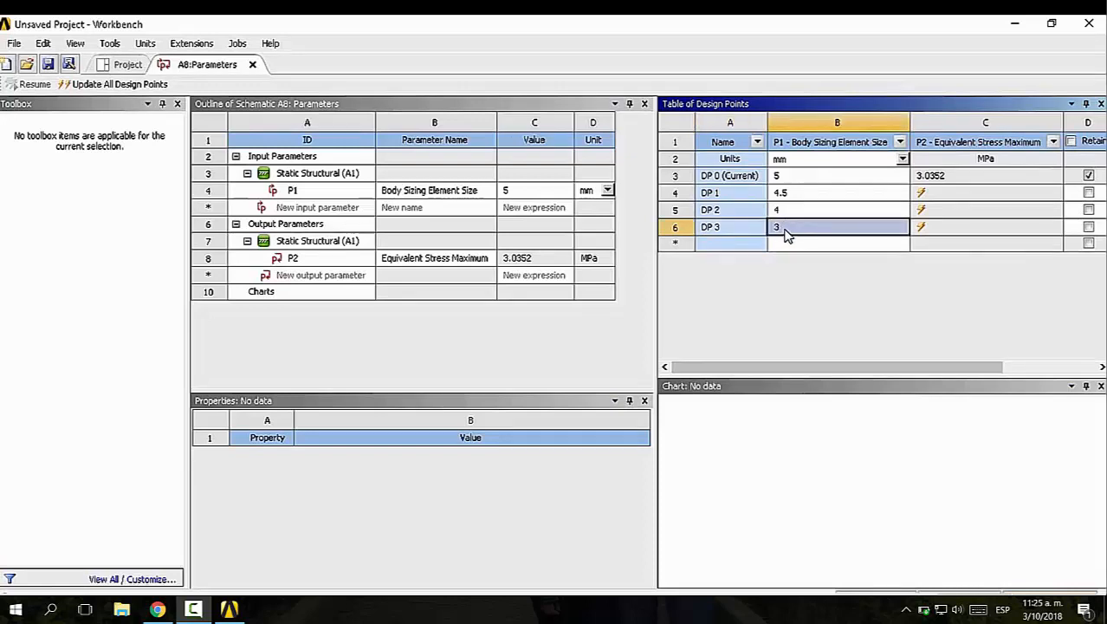
pyautogui.click(786, 233)
pyautogui.write('.')
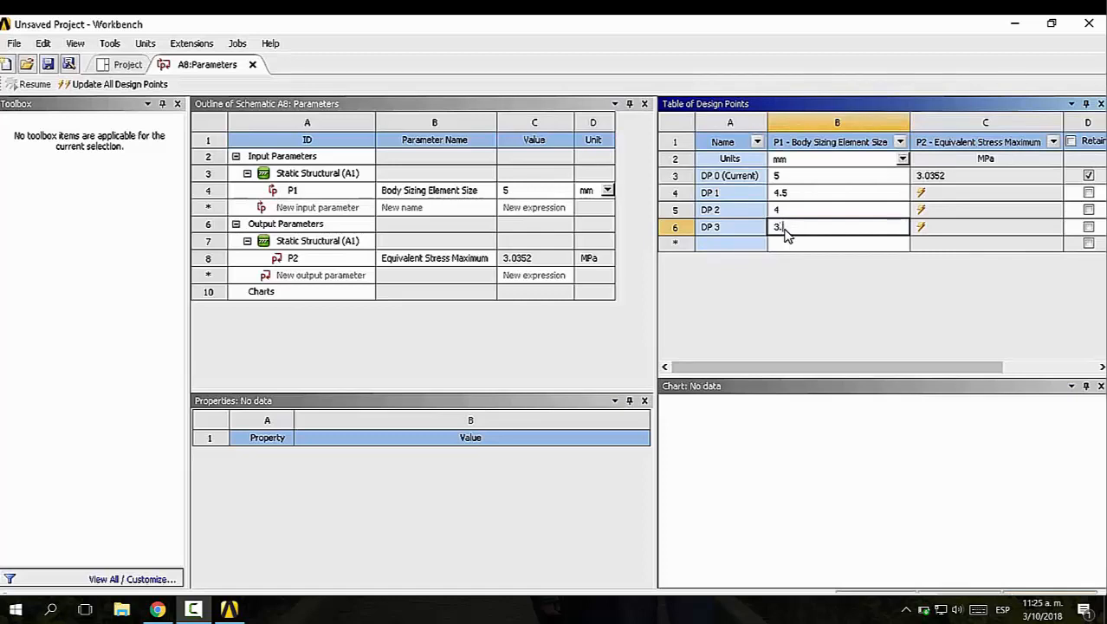
pyautogui.write('5')
pyautogui.press('Return')
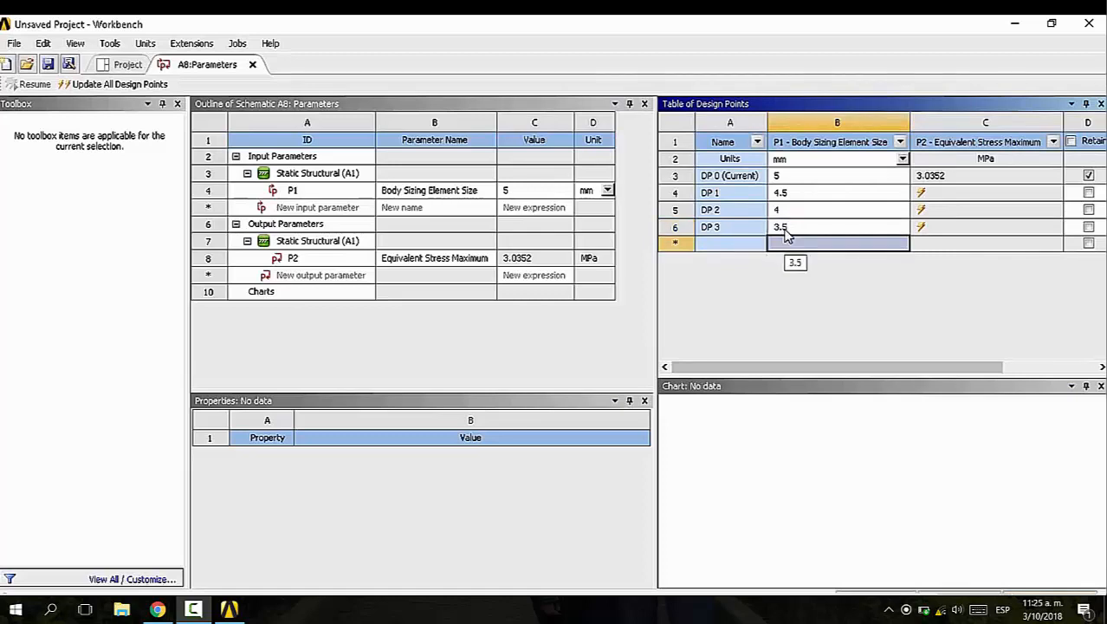
# Add a design point with a 3 mm element size and update all design points, agreeing to let open editors close
pyautogui.write('3')
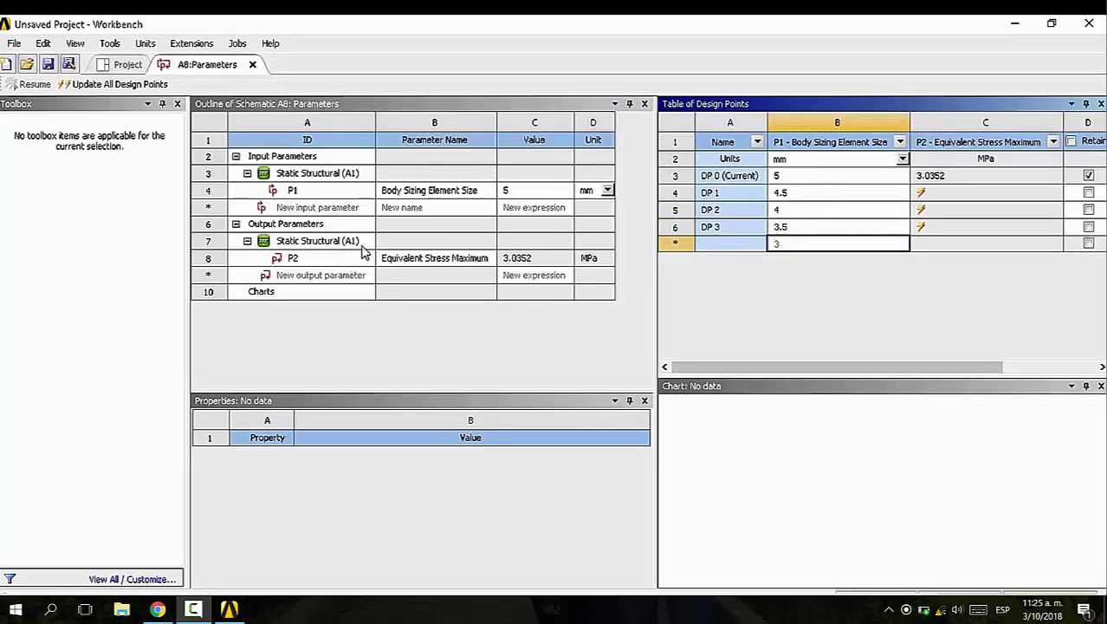
pyautogui.click(110, 86)
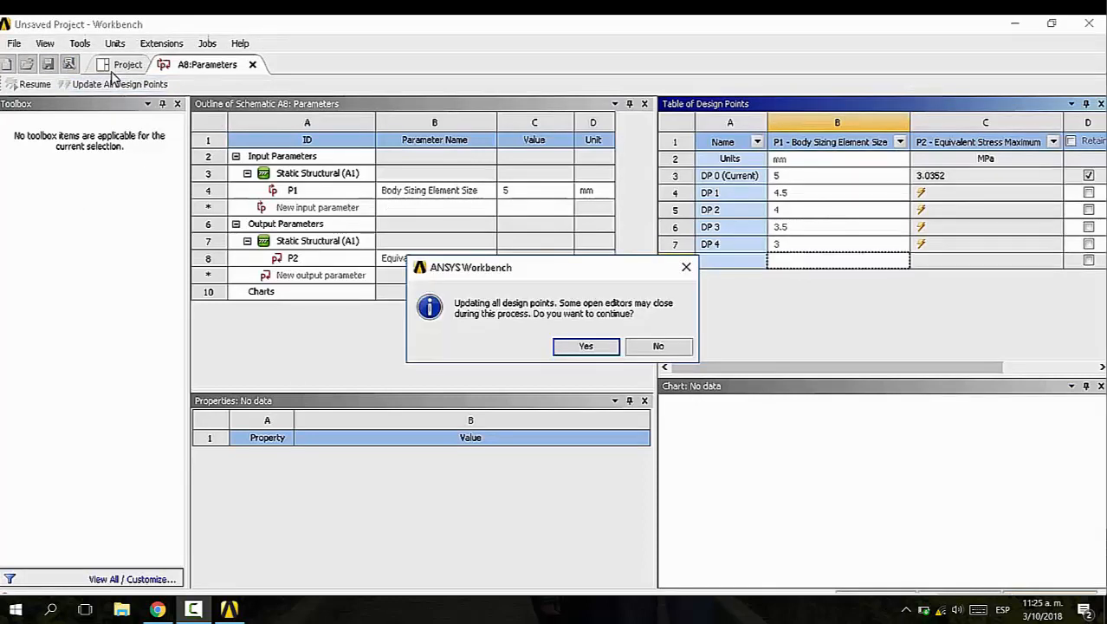
pyautogui.click(583, 347)
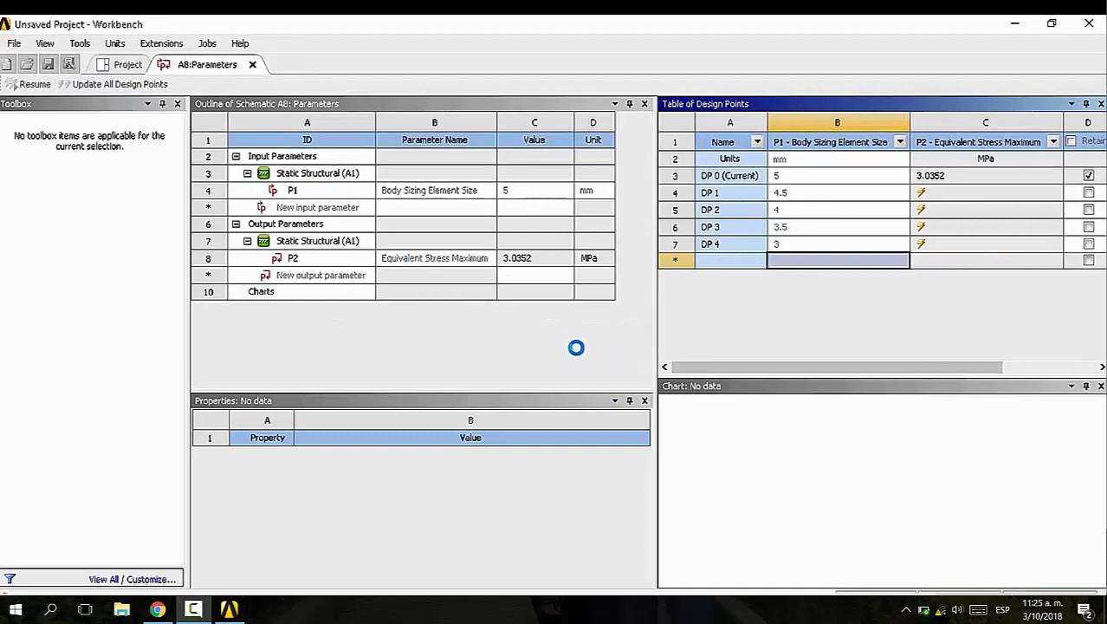